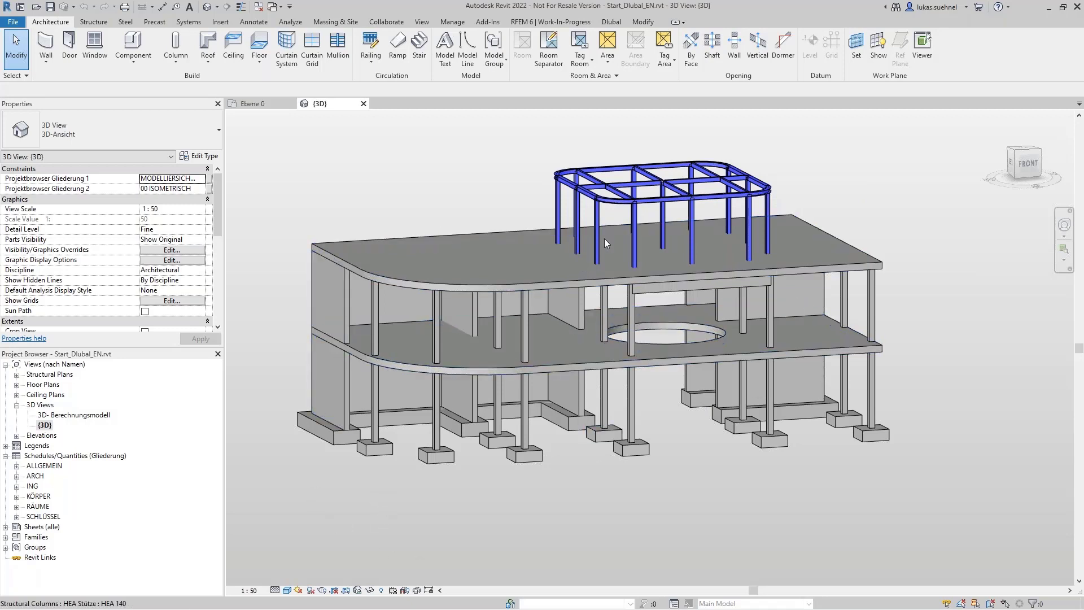
# Step: Inspect the intermediate floor slab and the upper-storey concrete column at the curved corner of the physical 3D model
pyautogui.keyDown('shift'); pyautogui.moveTo(687, 489); pyautogui.dragTo(671, 389, button='middle'); pyautogui.keyUp('shift')
pyautogui.scroll(6, 645, 269)
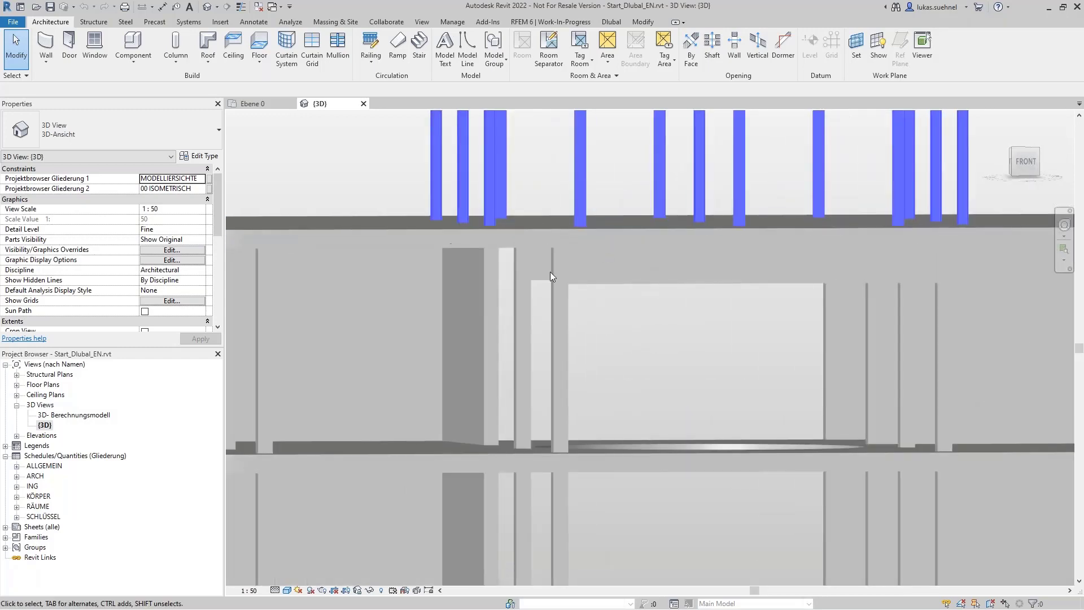
pyautogui.scroll(-4, 611, 310)
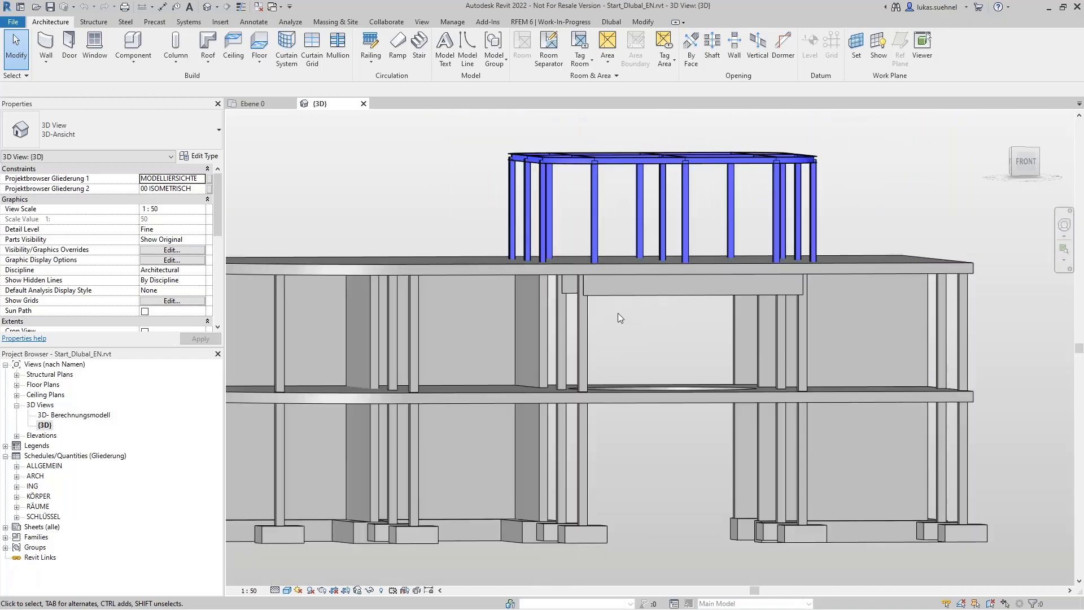
pyautogui.moveTo(662, 423)
pyautogui.keyDown('shift'); pyautogui.mouseDown(button='middle')
pyautogui.moveTo(687, 472)
pyautogui.moveTo(681, 454)
pyautogui.moveTo(667, 493)
pyautogui.moveTo(634, 470)
pyautogui.moveTo(644, 436)
pyautogui.mouseUp(button='middle'); pyautogui.keyUp('shift')
pyautogui.scroll(-3, 680, 449)
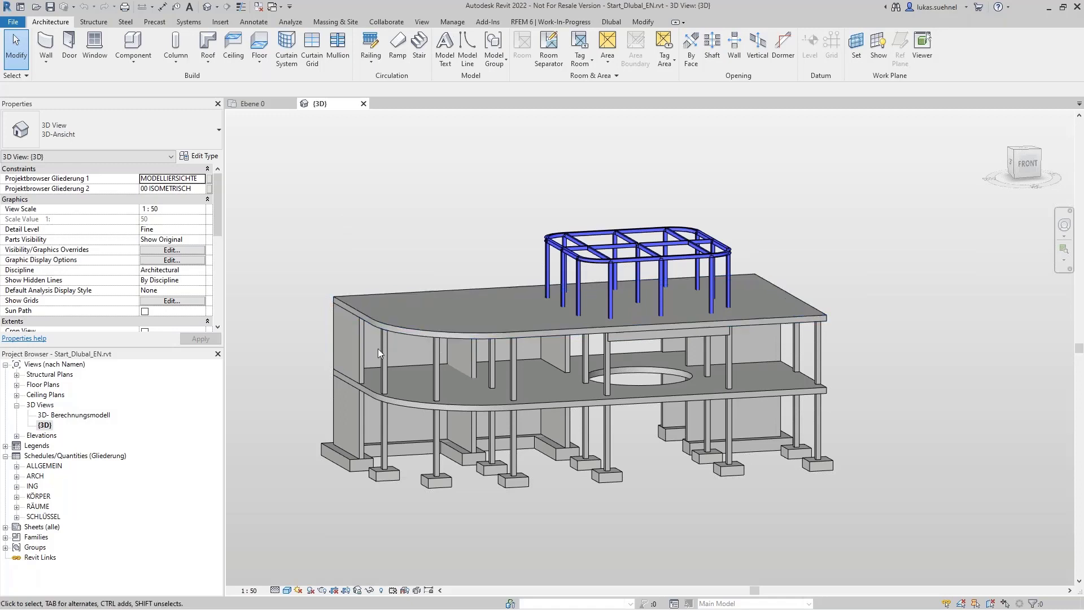
pyautogui.click(393, 401)
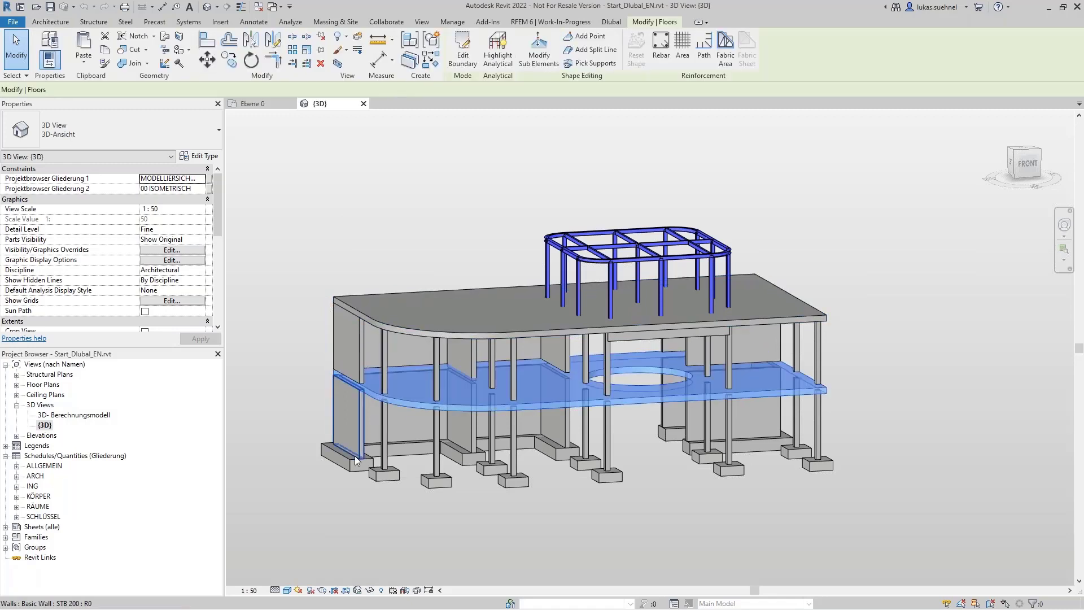
pyautogui.click(386, 368)
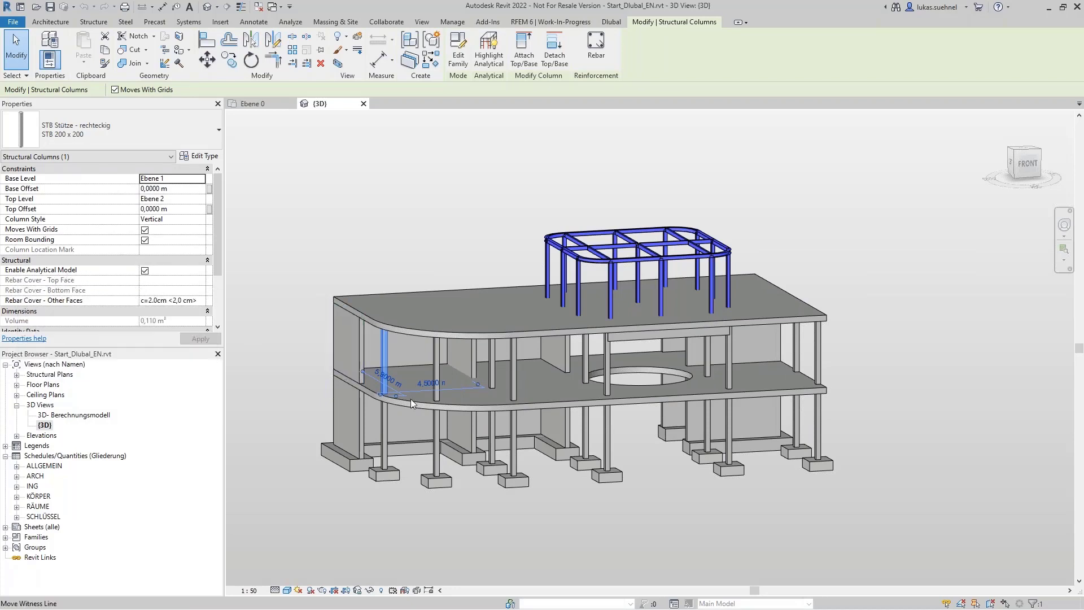
pyautogui.scroll(3, 341, 375)
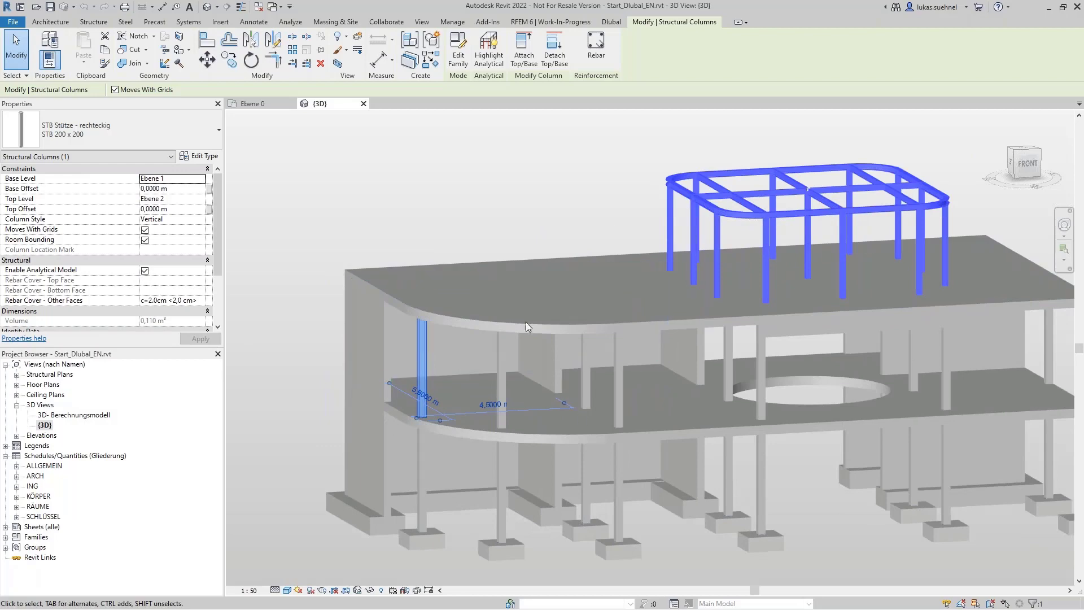
pyautogui.scroll(4, 435, 399)
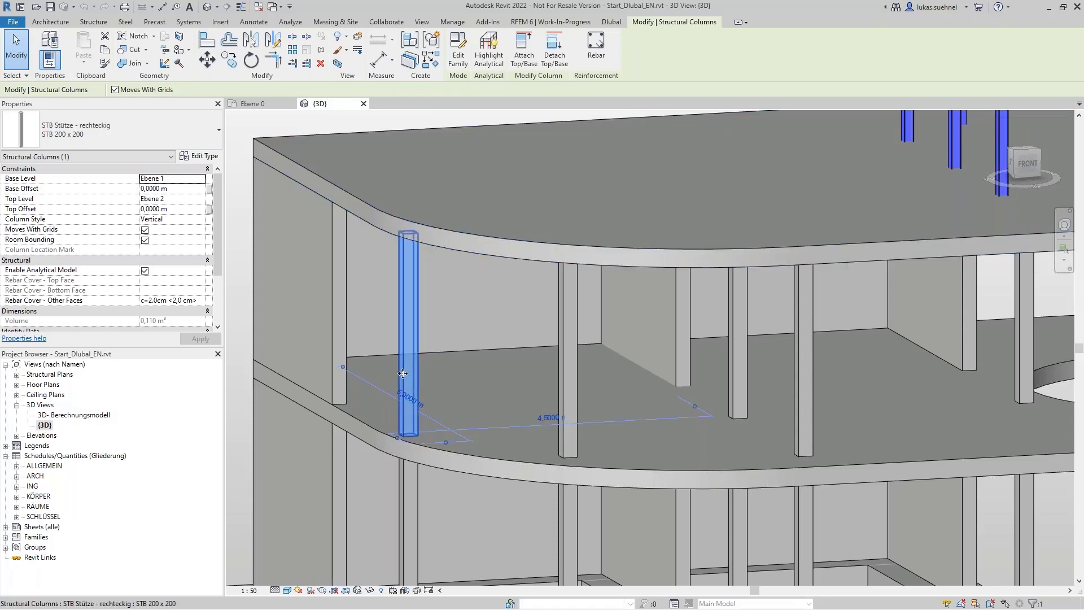
pyautogui.scroll(-3, 408, 376)
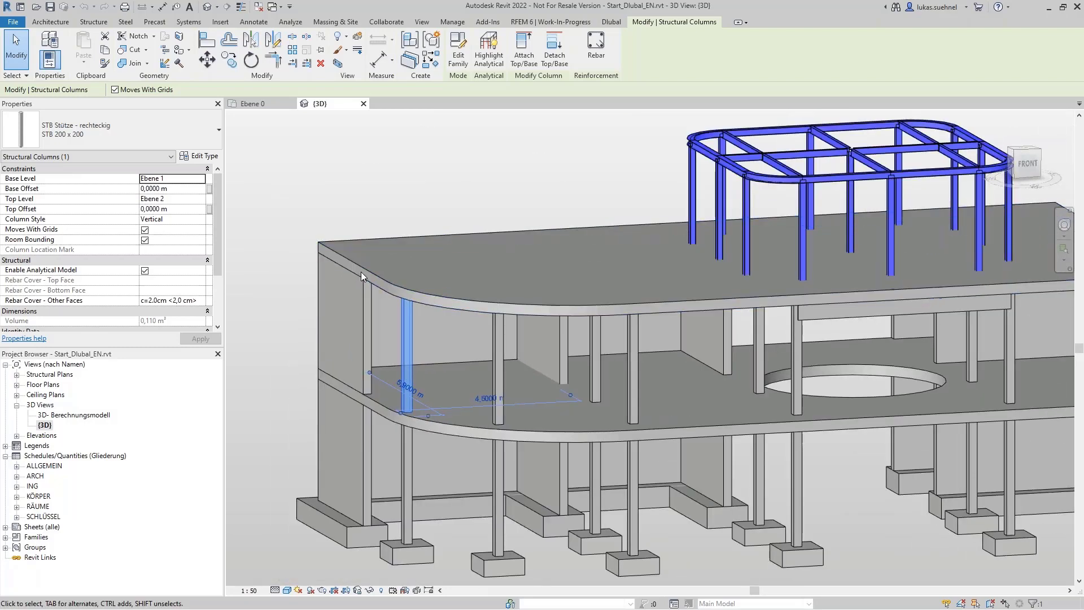
# Step: Clear the selection and examine from the front how the columns meet the roof slab at the curved corner
pyautogui.click(266, 375)
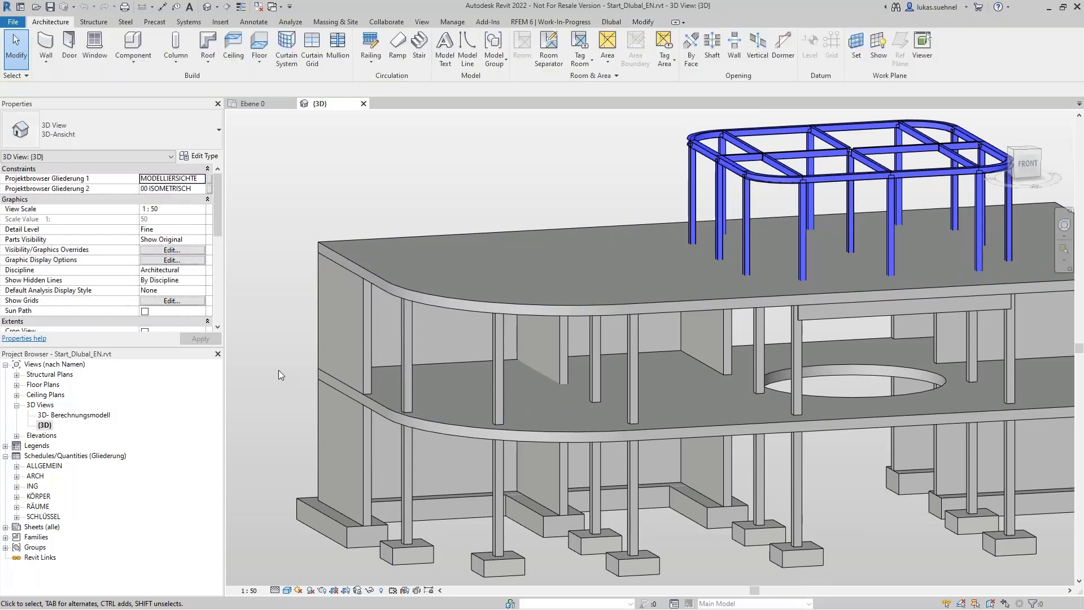
pyautogui.keyDown('shift'); pyautogui.moveTo(282, 369); pyautogui.dragTo(254, 326, button='middle'); pyautogui.keyUp('shift')
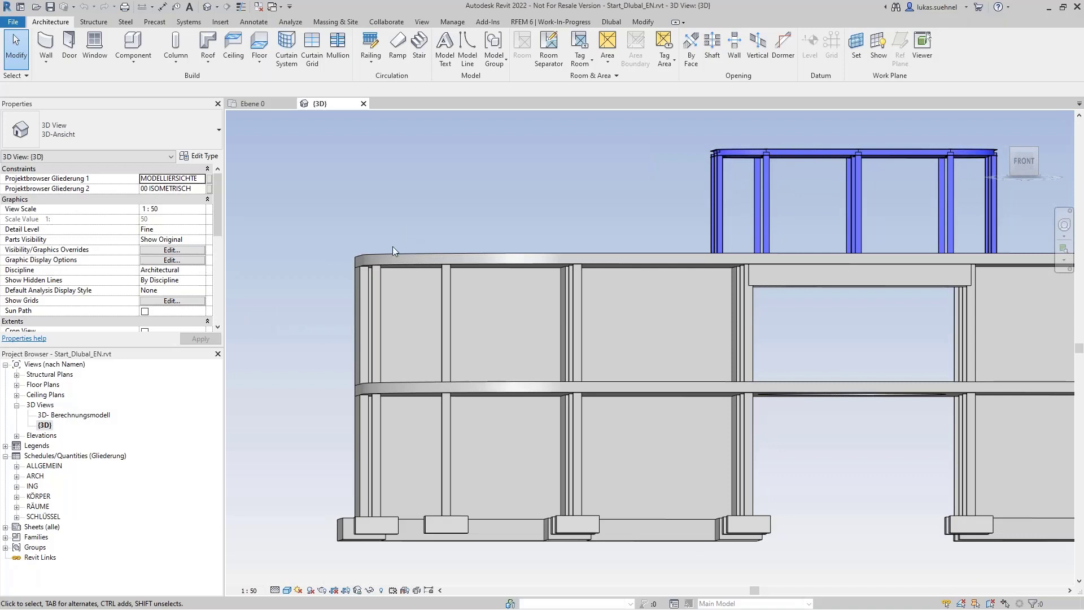
pyautogui.scroll(4, 392, 247)
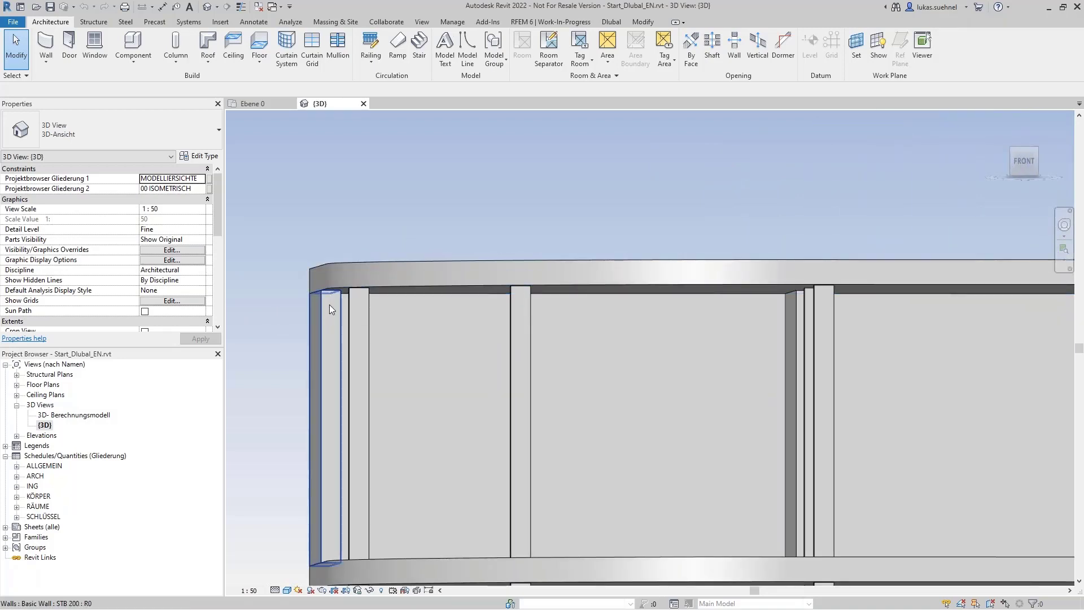
pyautogui.scroll(3, 344, 293)
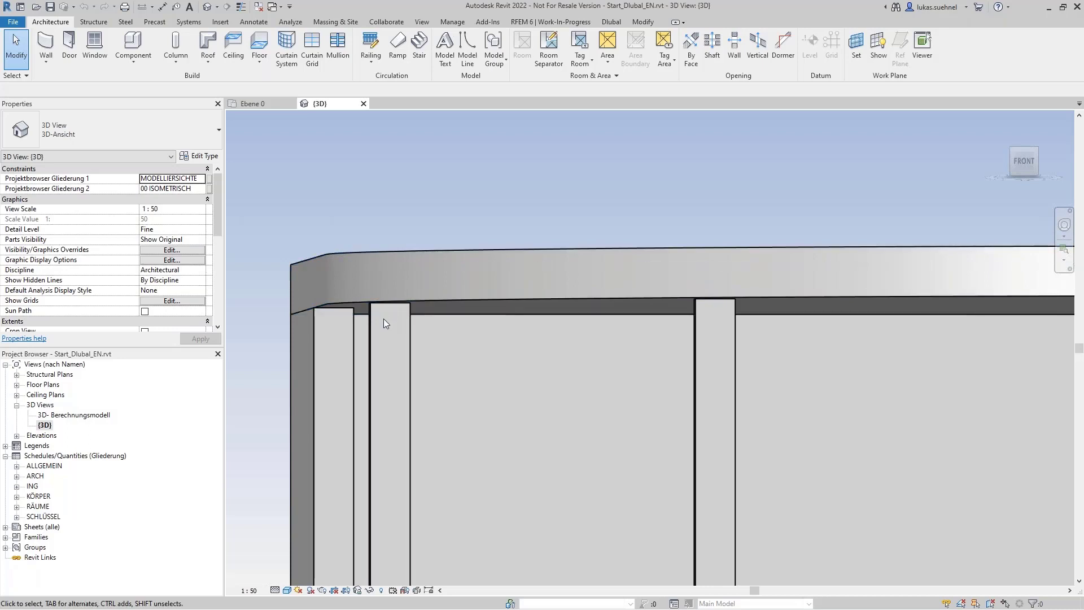
pyautogui.scroll(-3, 312, 243)
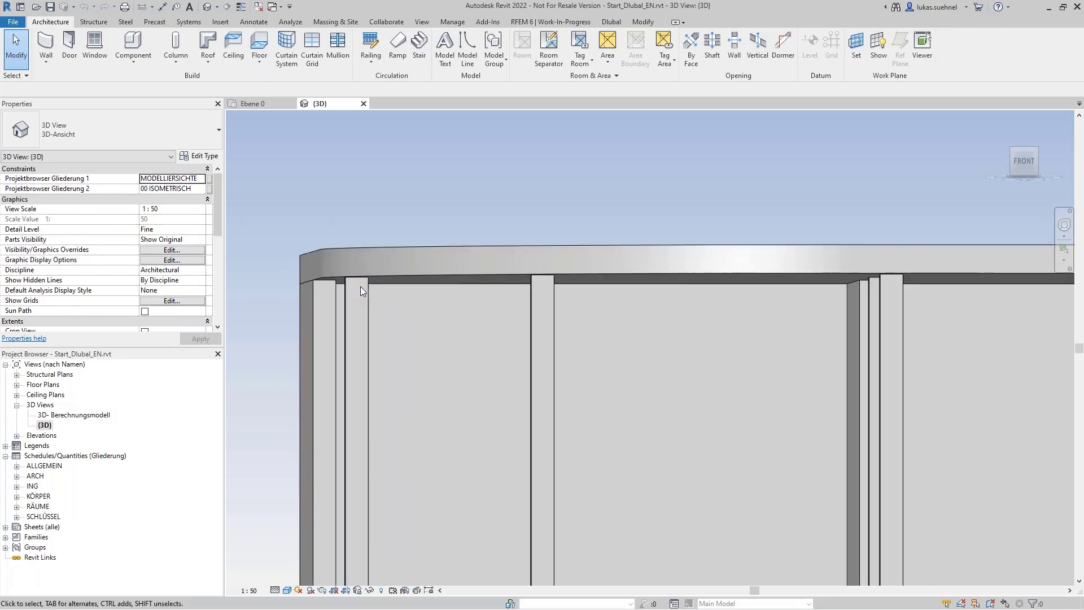
# Step: Display the Analytical Columns properties of the upper corner column and review its Top Alignment Method options
pyautogui.click(368, 301)
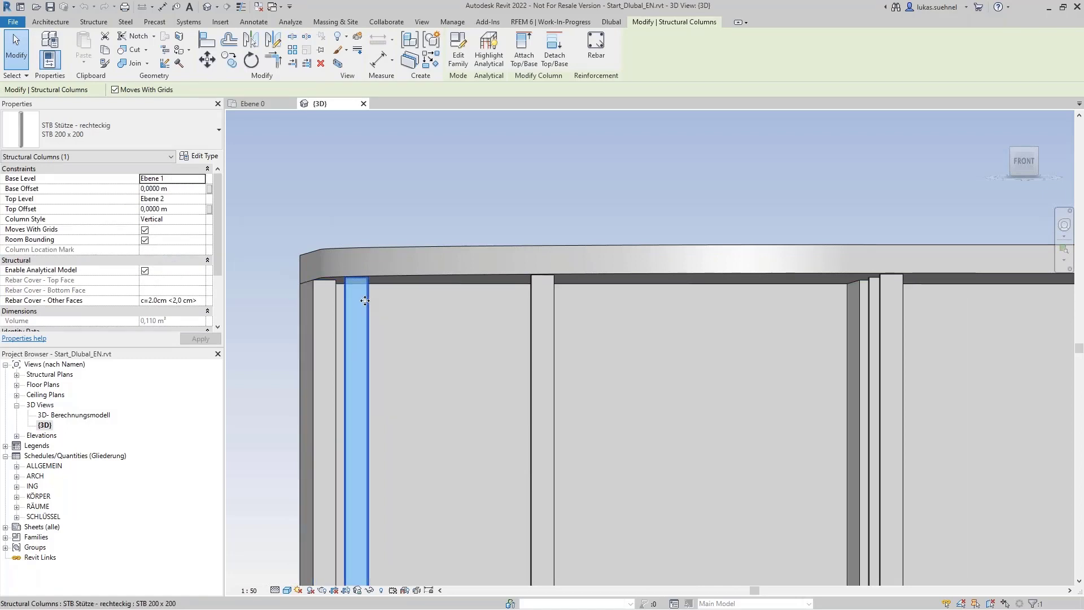
pyautogui.click(70, 157)
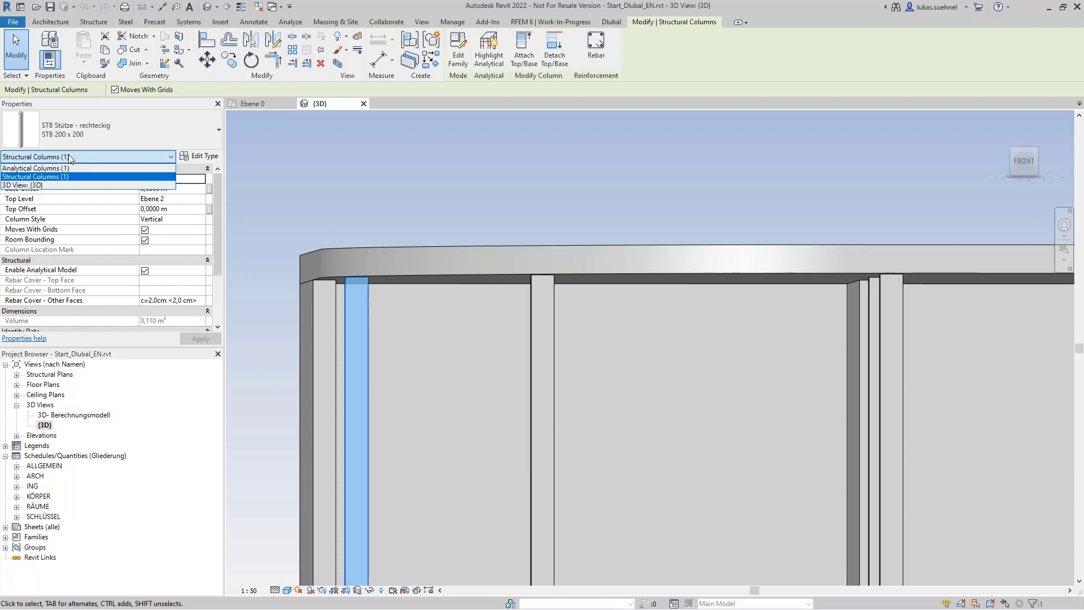
pyautogui.click(27, 170)
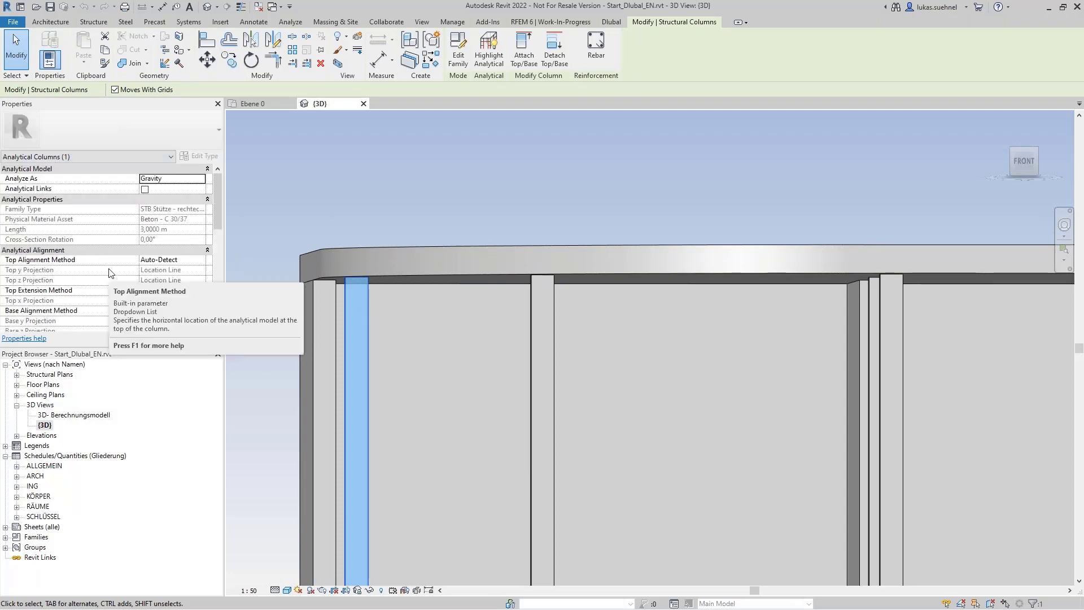
pyautogui.moveTo(218, 205); pyautogui.dragTo(218, 226)
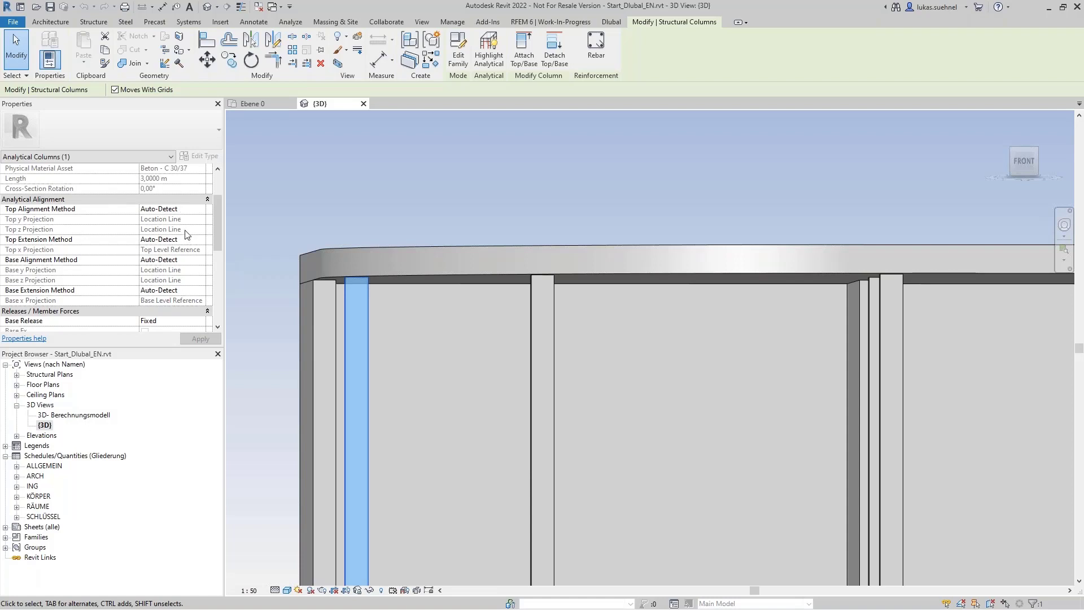
pyautogui.click(188, 209)
pyautogui.click(199, 210)
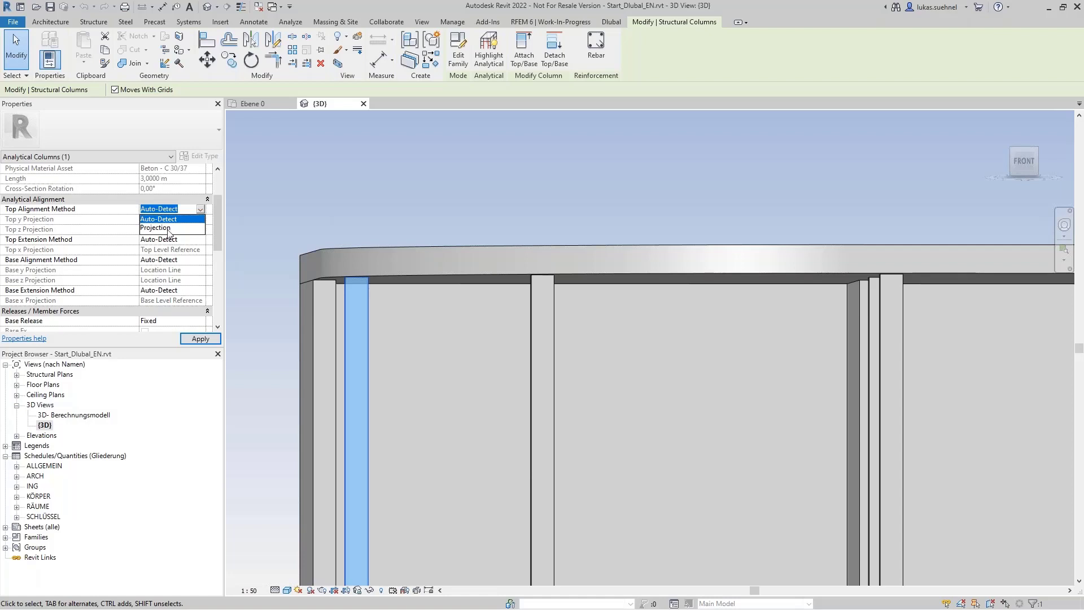
pyautogui.click(200, 210)
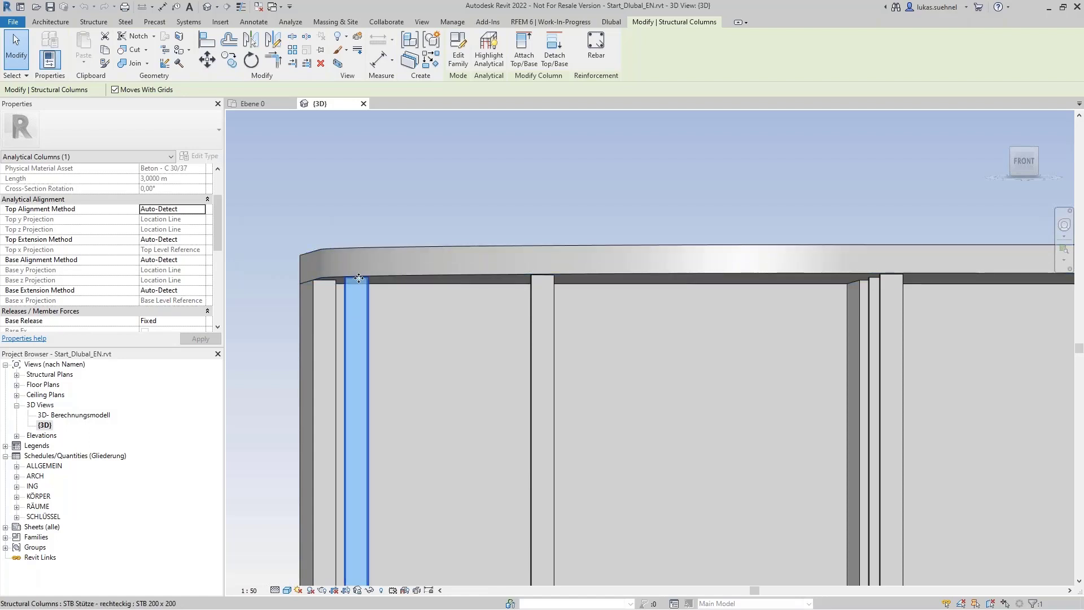
# Step: Deselect the column and open the 3D- Berechnungsmodell view to look over the analytical model
pyautogui.click(317, 178)
pyautogui.scroll(-5, 317, 178)
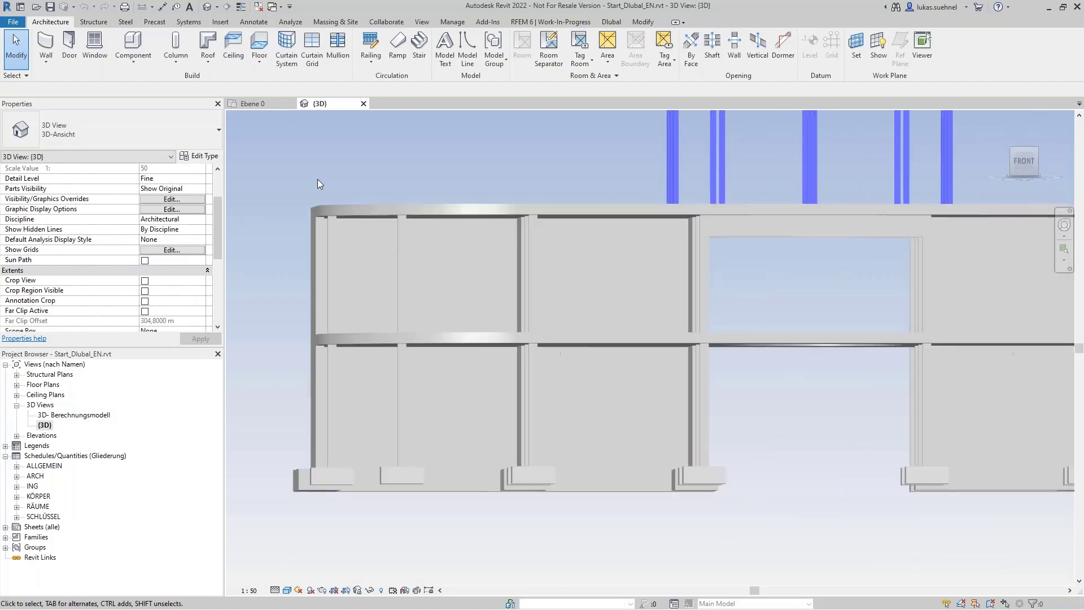
pyautogui.keyDown('shift'); pyautogui.moveTo(317, 179); pyautogui.dragTo(309, 225, button='middle'); pyautogui.keyUp('shift')
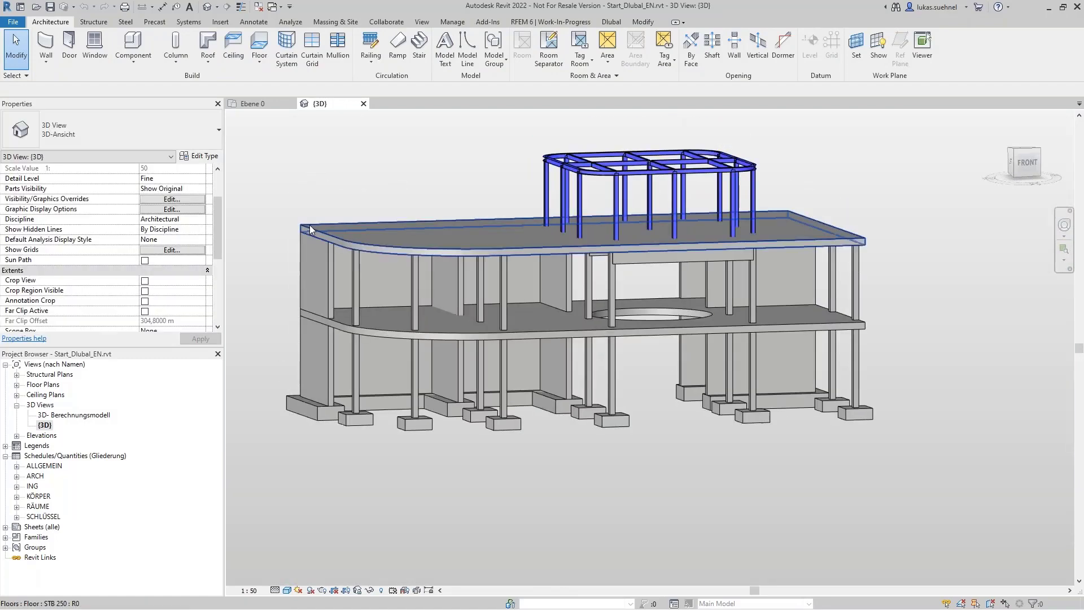
pyautogui.doubleClick(66, 416)
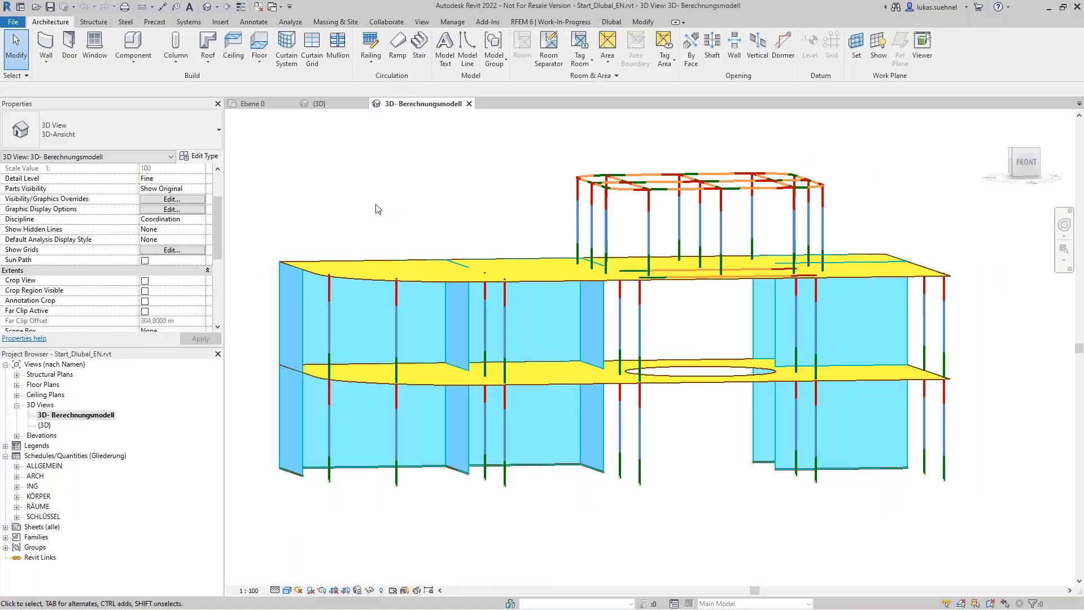
pyautogui.keyDown('shift'); pyautogui.moveTo(346, 197); pyautogui.dragTo(363, 211, button='middle'); pyautogui.keyUp('shift')
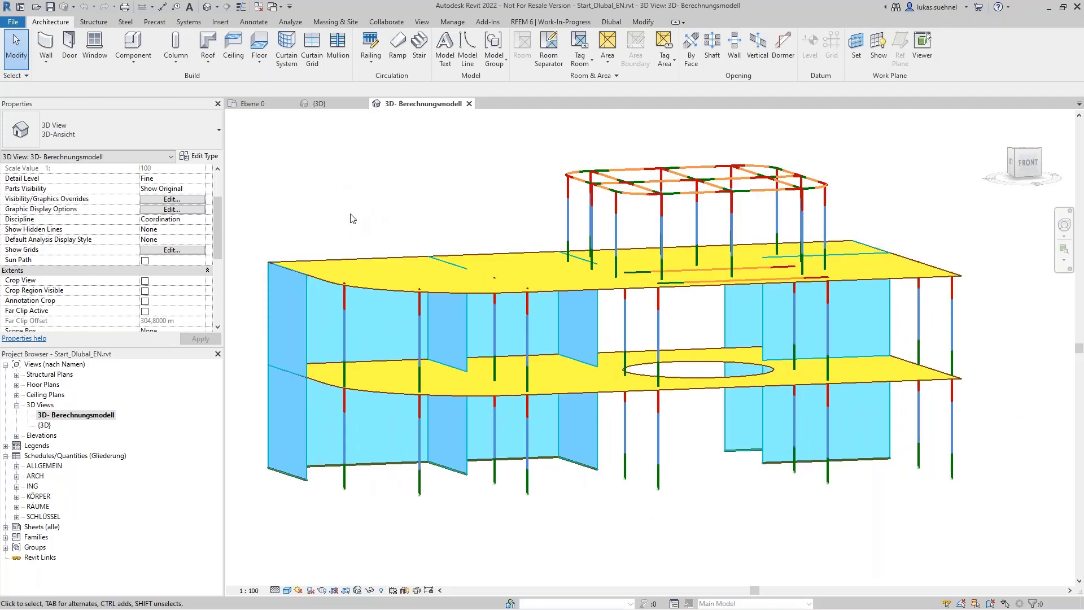
pyautogui.keyDown('shift'); pyautogui.moveTo(350, 213); pyautogui.dragTo(349, 212, button='middle'); pyautogui.keyUp('shift')
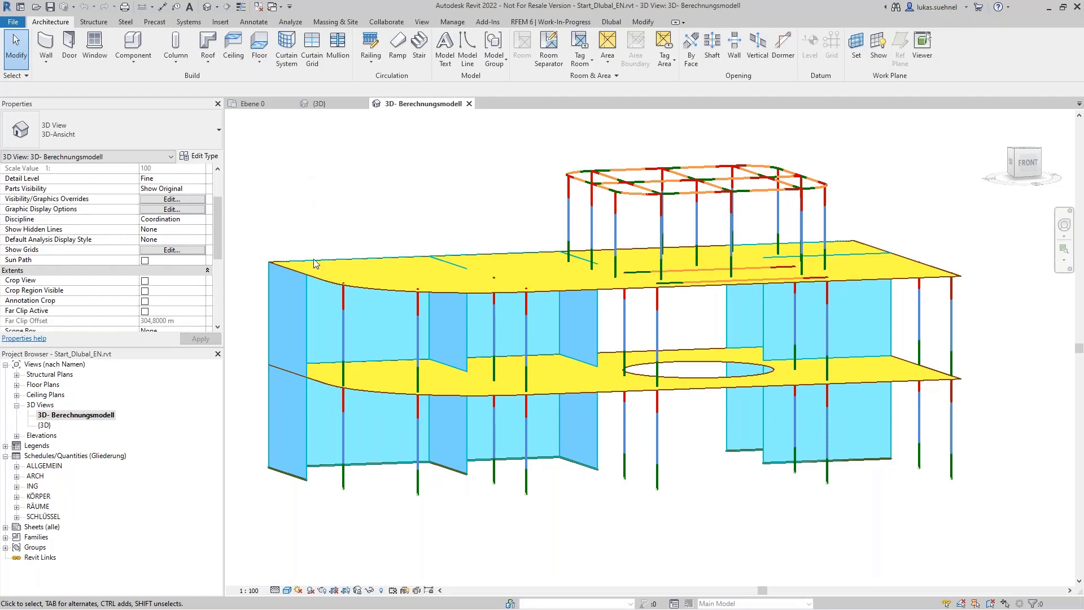
# Step: Examine how the analytical columns and walls connect to the roof slab at the curved corner
pyautogui.scroll(6, 314, 258)
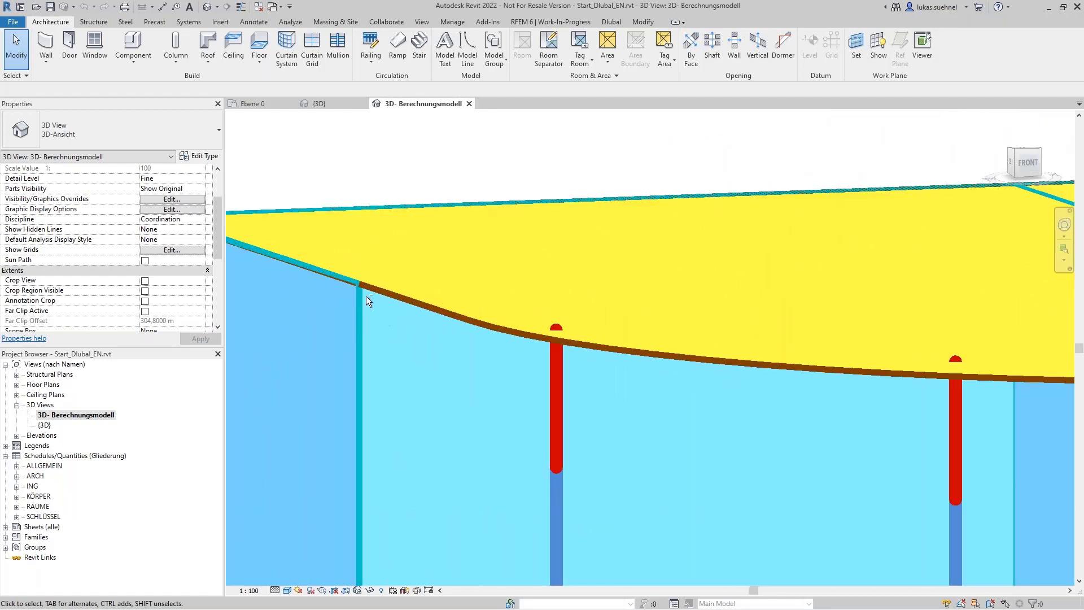
pyautogui.scroll(-8, 366, 296)
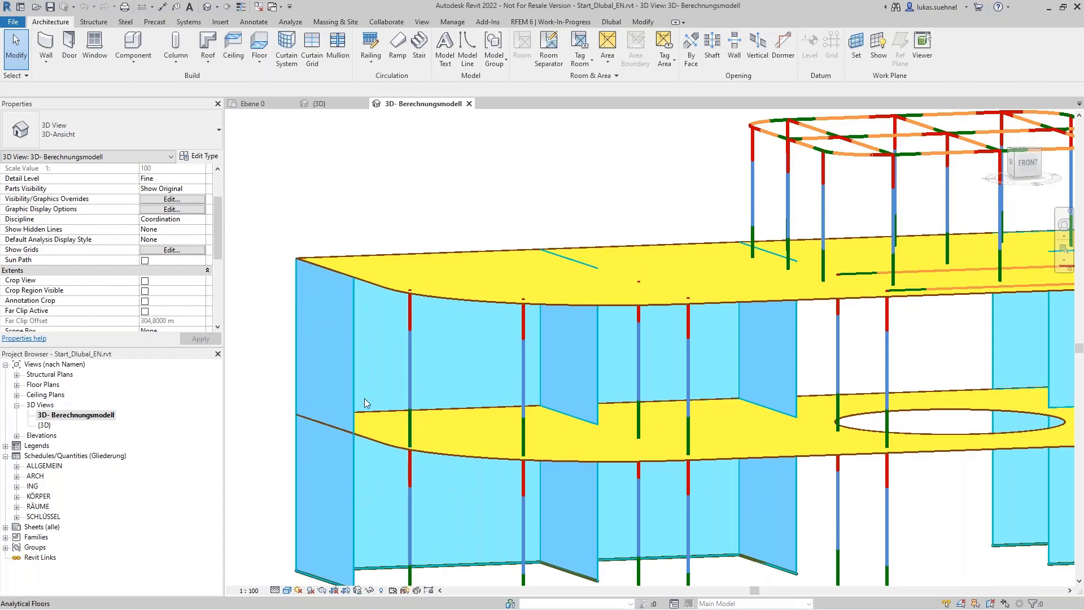
pyautogui.scroll(2, 371, 304)
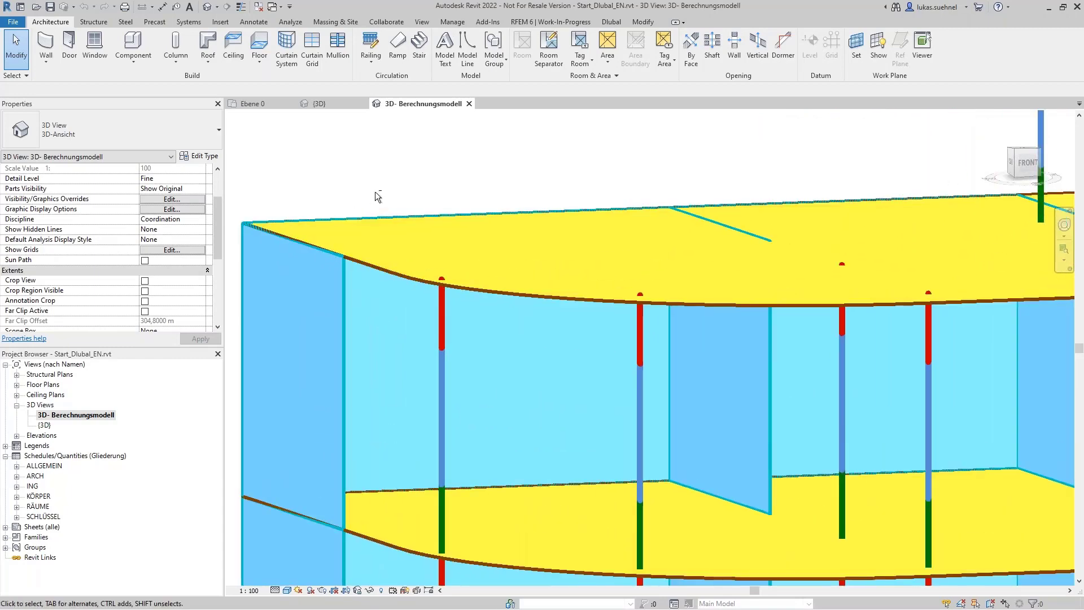
pyautogui.keyDown('shift'); pyautogui.moveTo(375, 193); pyautogui.dragTo(326, 160, button='middle'); pyautogui.keyUp('shift')
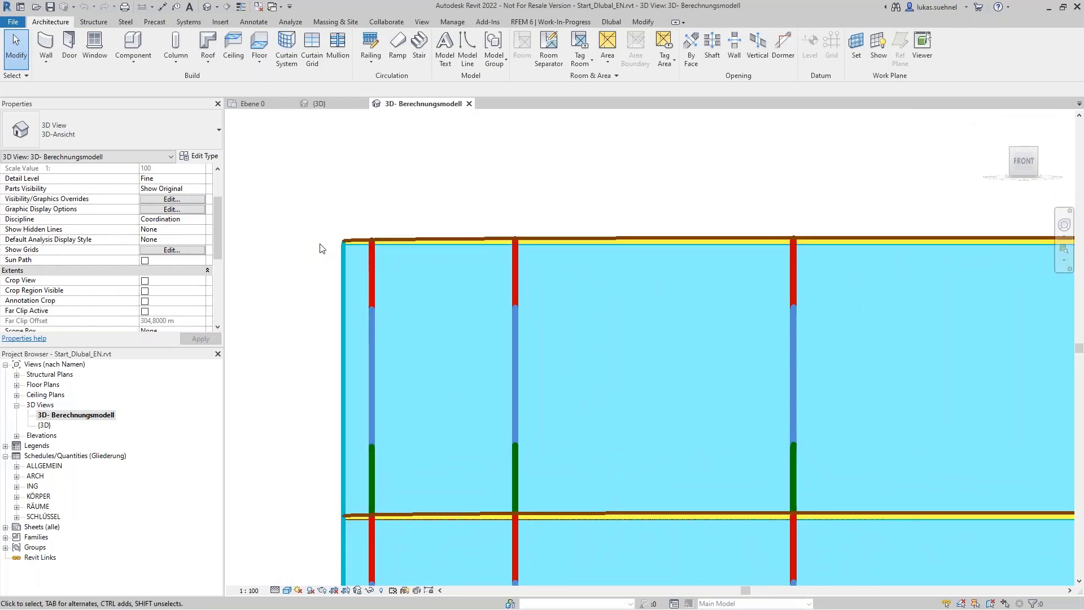
# Step: Compare the analytical beams near the roof slab with the physical beams in the {3D} view, returning to 3D- Berechnungsmodell
pyautogui.scroll(-4, 319, 244)
pyautogui.moveTo(602, 271)
pyautogui.keyDown('shift'); pyautogui.mouseDown(button='middle')
pyautogui.moveTo(554, 307)
pyautogui.moveTo(592, 269)
pyautogui.mouseUp(button='middle'); pyautogui.keyUp('shift')
pyautogui.scroll(5, 607, 270)
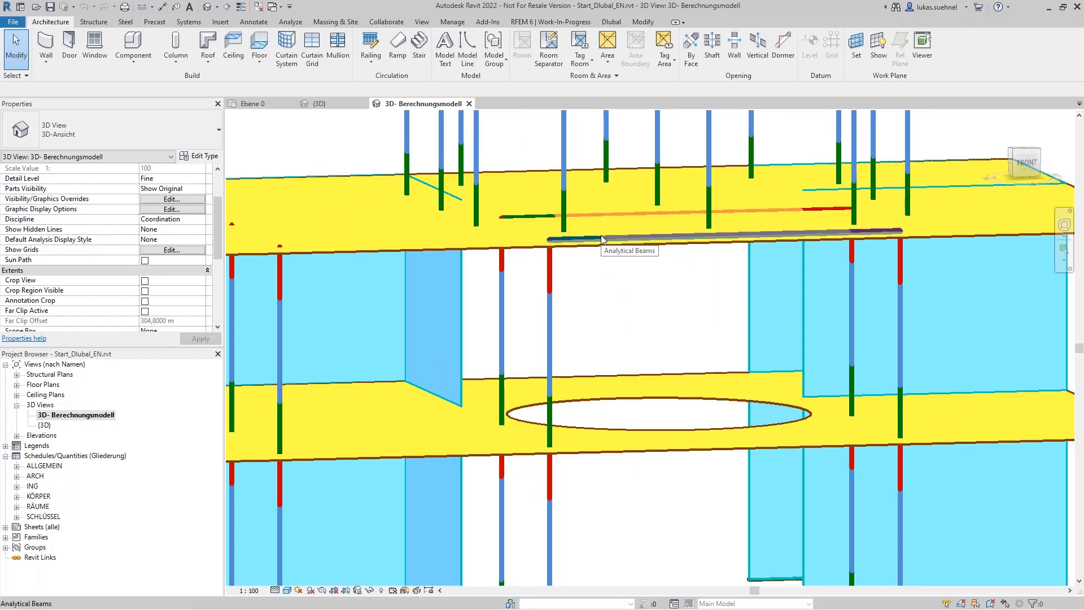
pyautogui.click(346, 106)
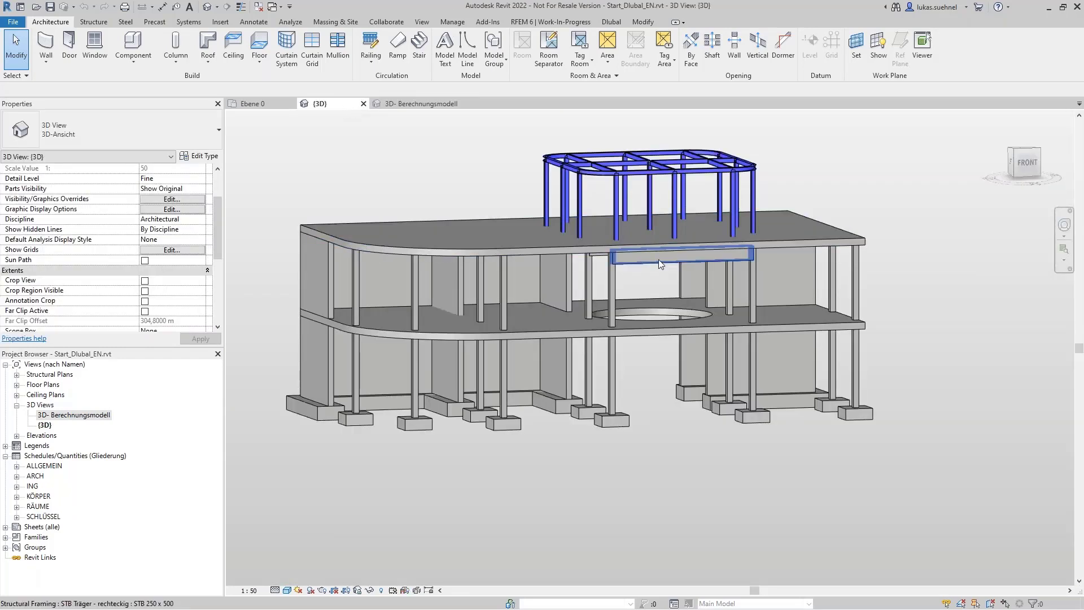
pyautogui.scroll(5, 658, 259)
pyautogui.moveTo(617, 314)
pyautogui.keyDown('shift'); pyautogui.mouseDown(button='middle')
pyautogui.moveTo(610, 295)
pyautogui.moveTo(622, 310)
pyautogui.moveTo(605, 304)
pyautogui.mouseUp(button='middle'); pyautogui.keyUp('shift')
pyautogui.click(424, 104)
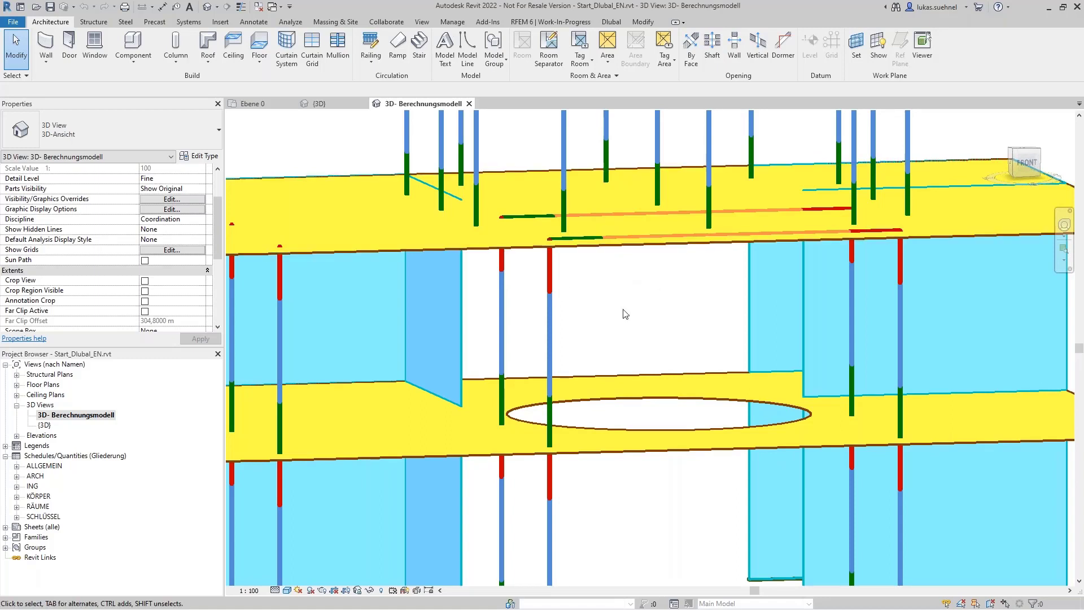
# Step: View the whole analytical model from the front-left and bring up the RFEM 6 export, import and conversion commands
pyautogui.scroll(-4, 636, 319)
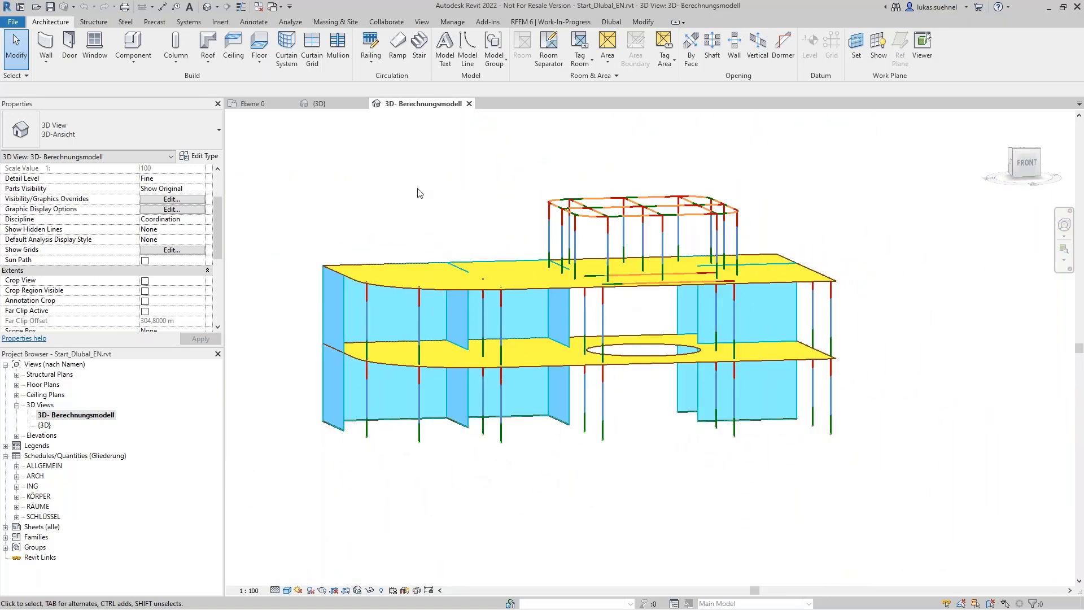
pyautogui.keyDown('shift'); pyautogui.moveTo(365, 205); pyautogui.dragTo(422, 243, button='middle'); pyautogui.keyUp('shift')
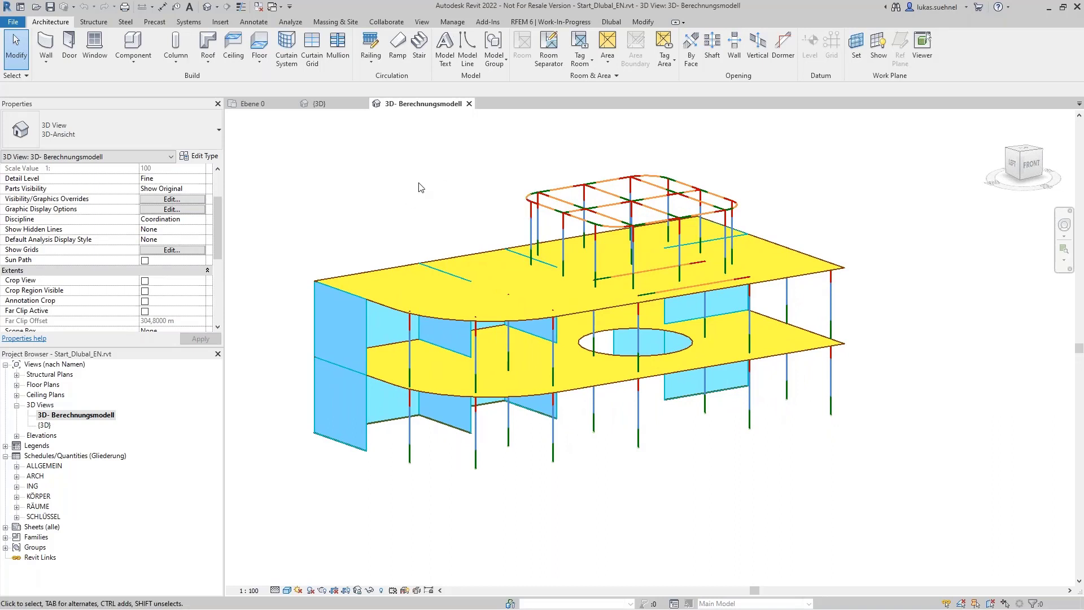
pyautogui.click(515, 20)
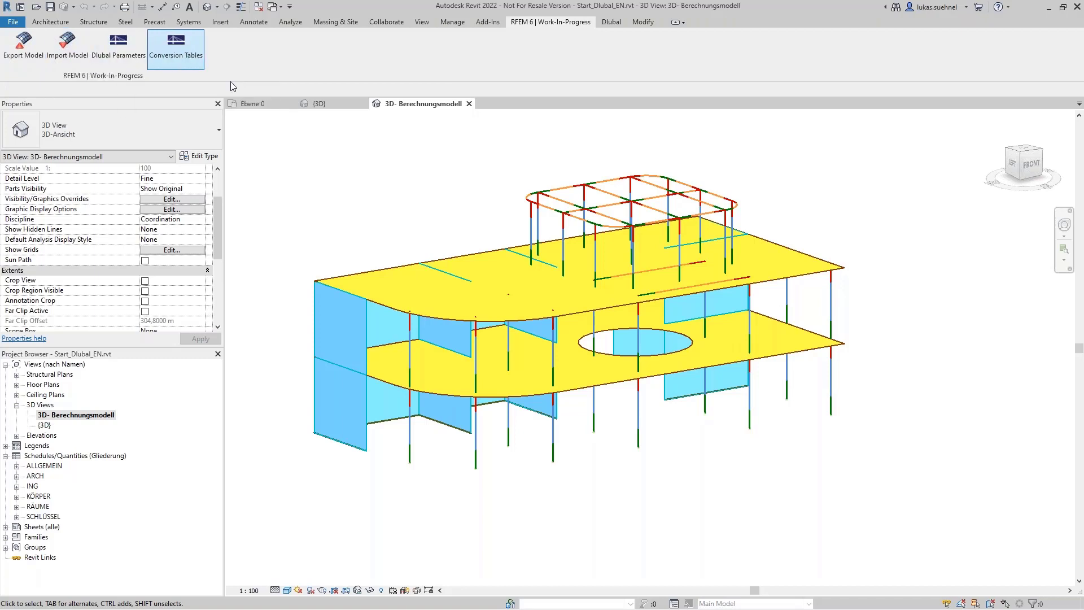
pyautogui.scroll(1, 362, 224)
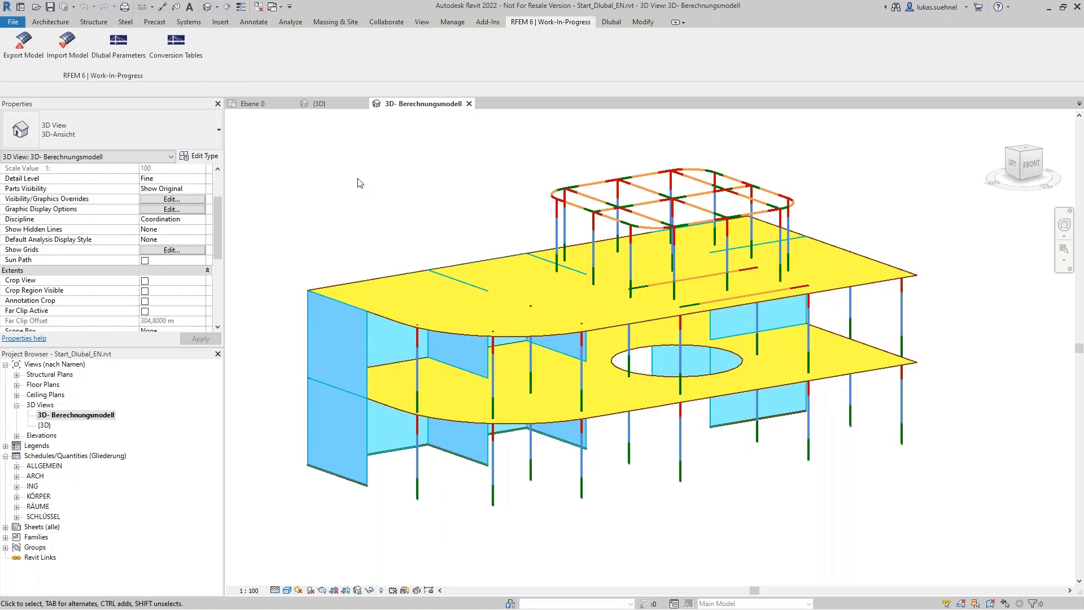
# Step: In the {3D} view, inspect the type properties of the upper-storey column at the curved corner, leaving them unchanged, and deselect it
pyautogui.click(335, 102)
pyautogui.scroll(-4, 613, 271)
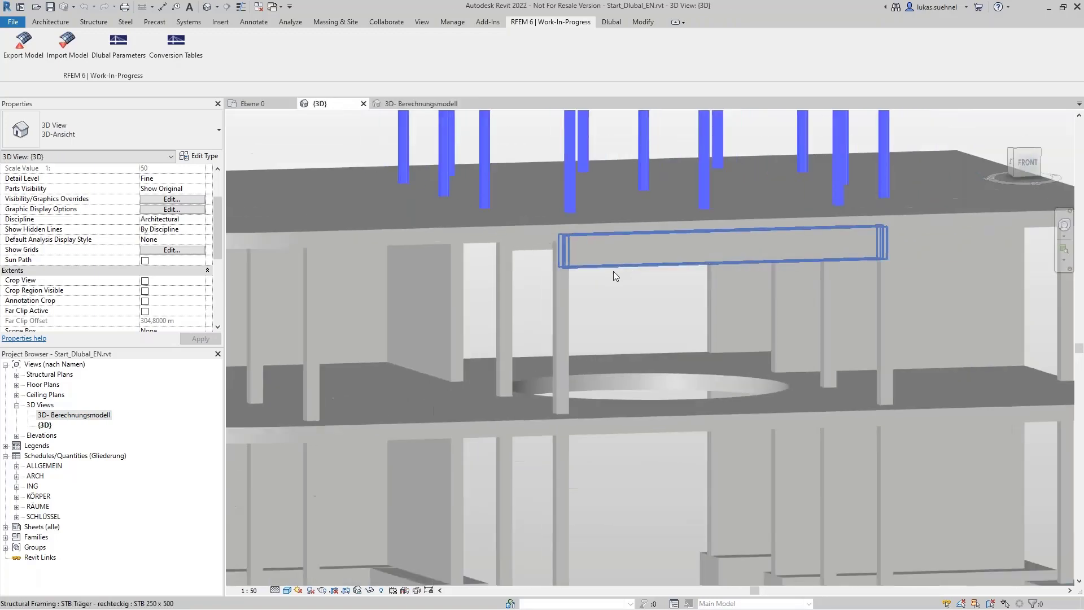
pyautogui.scroll(-2, 404, 303)
pyautogui.keyDown('shift'); pyautogui.moveTo(403, 303); pyautogui.dragTo(276, 314, button='middle'); pyautogui.keyUp('shift')
pyautogui.click(288, 297)
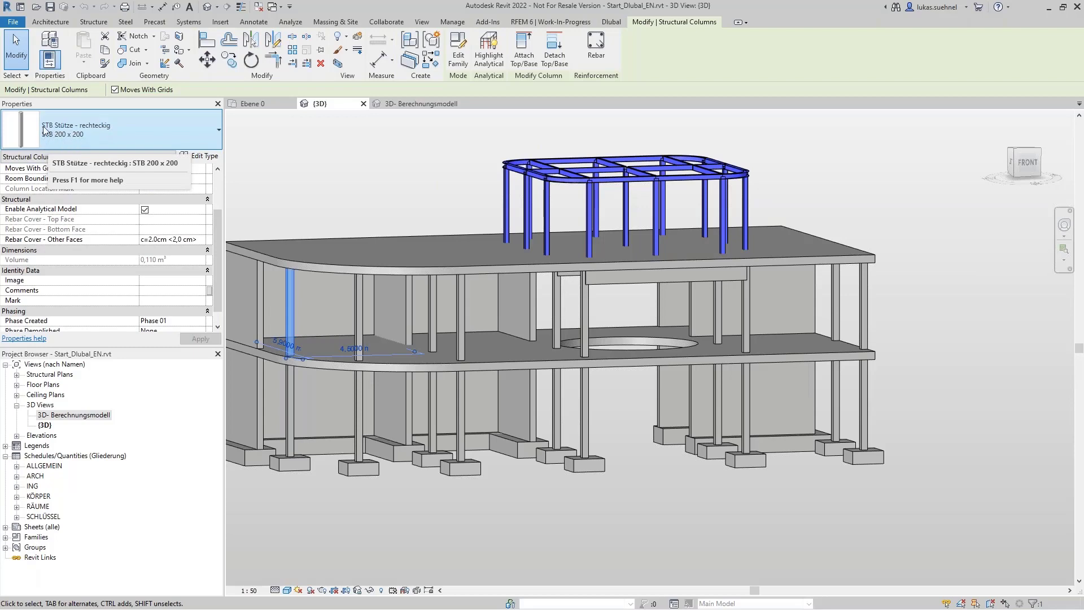
pyautogui.click(204, 158)
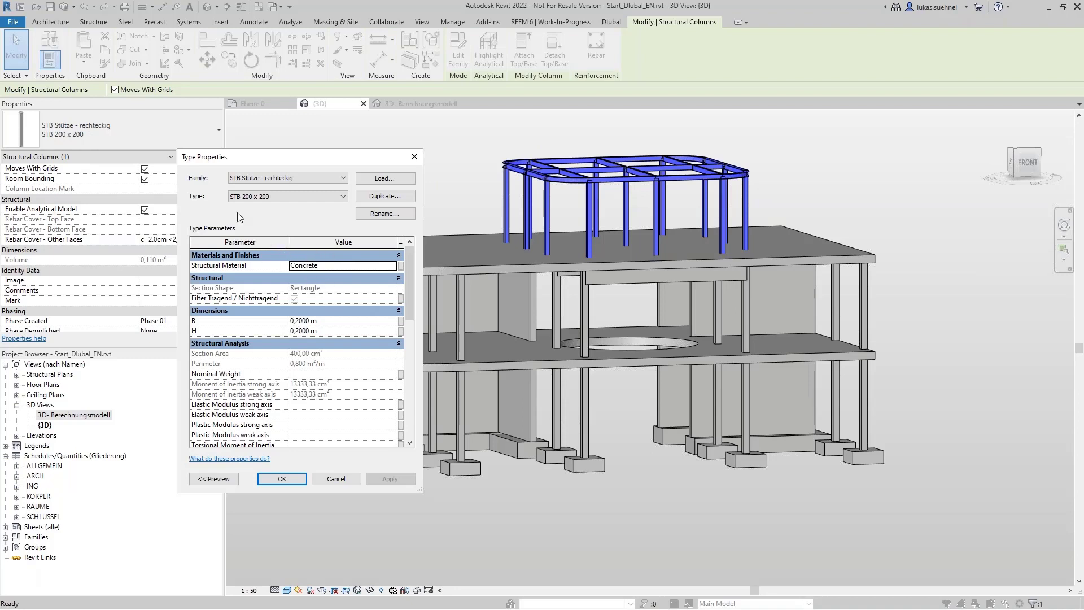
pyautogui.click(336, 478)
pyautogui.click(404, 138)
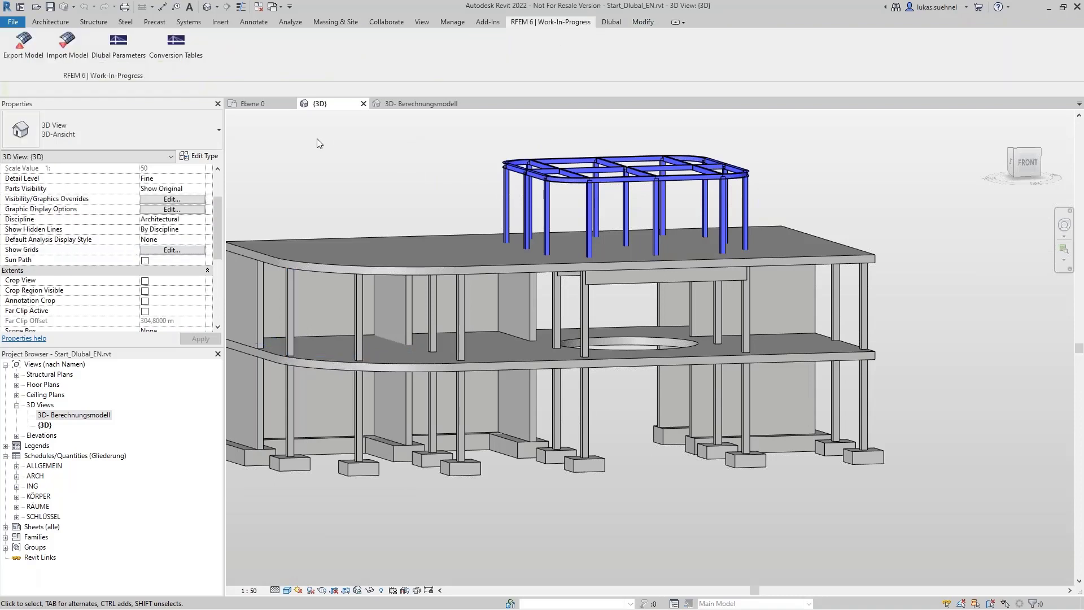
# Step: Open the RFEM 6 conversion tables to look over the material and section assignments for export and import
pyautogui.click(176, 60)
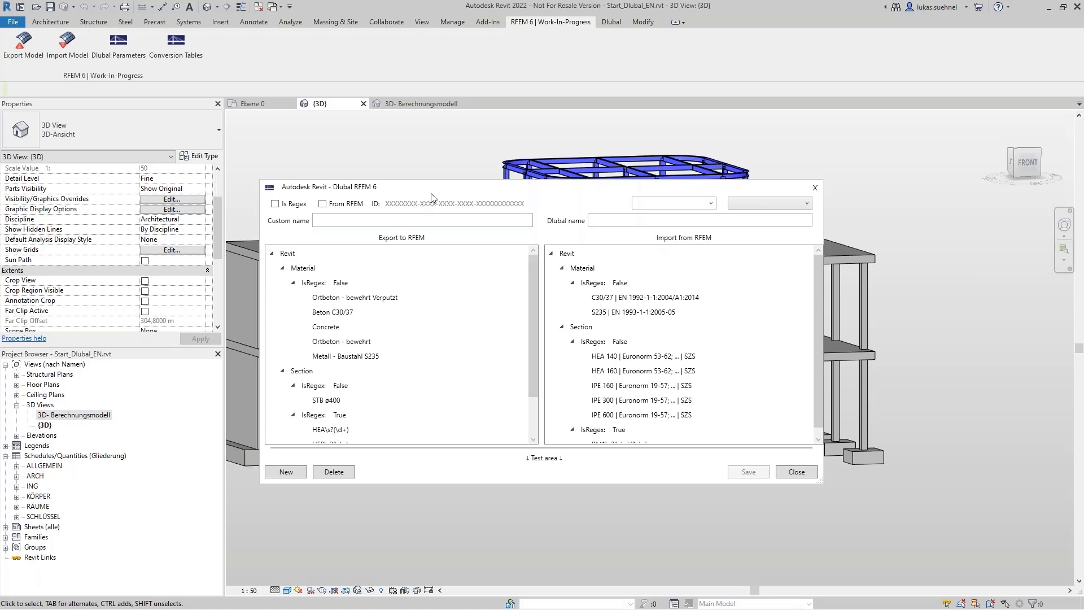
pyautogui.moveTo(443, 191); pyautogui.dragTo(503, 365)
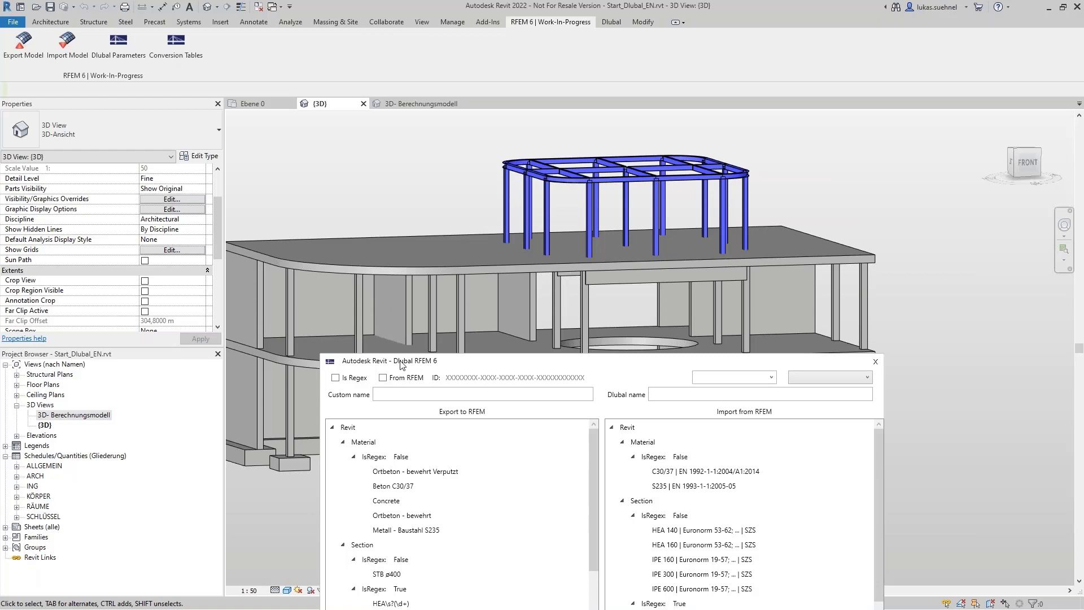
pyautogui.moveTo(402, 365); pyautogui.dragTo(386, 264)
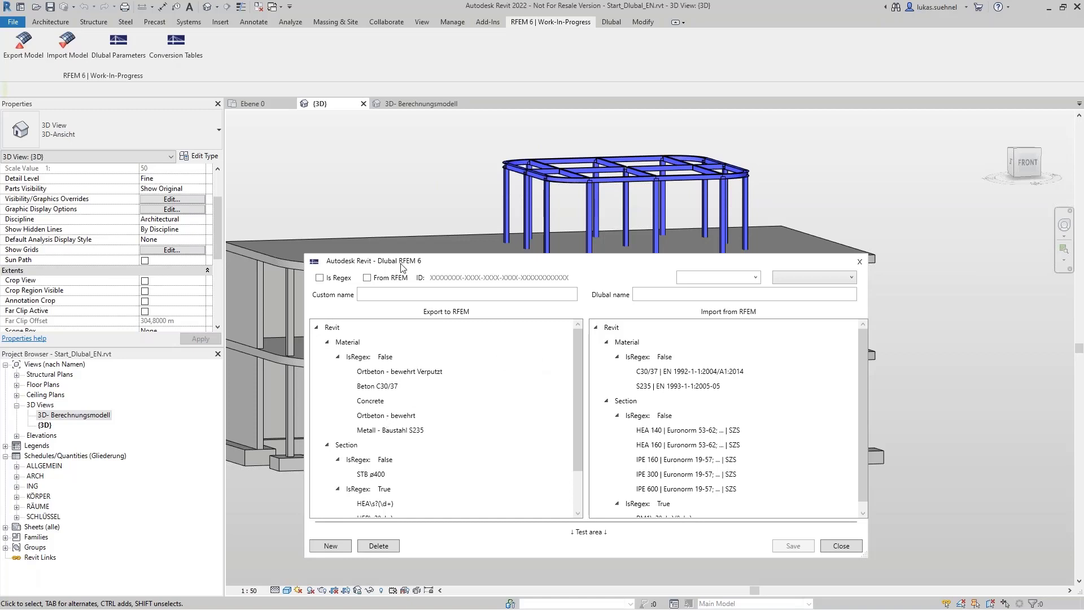
pyautogui.moveTo(399, 260); pyautogui.dragTo(367, 186)
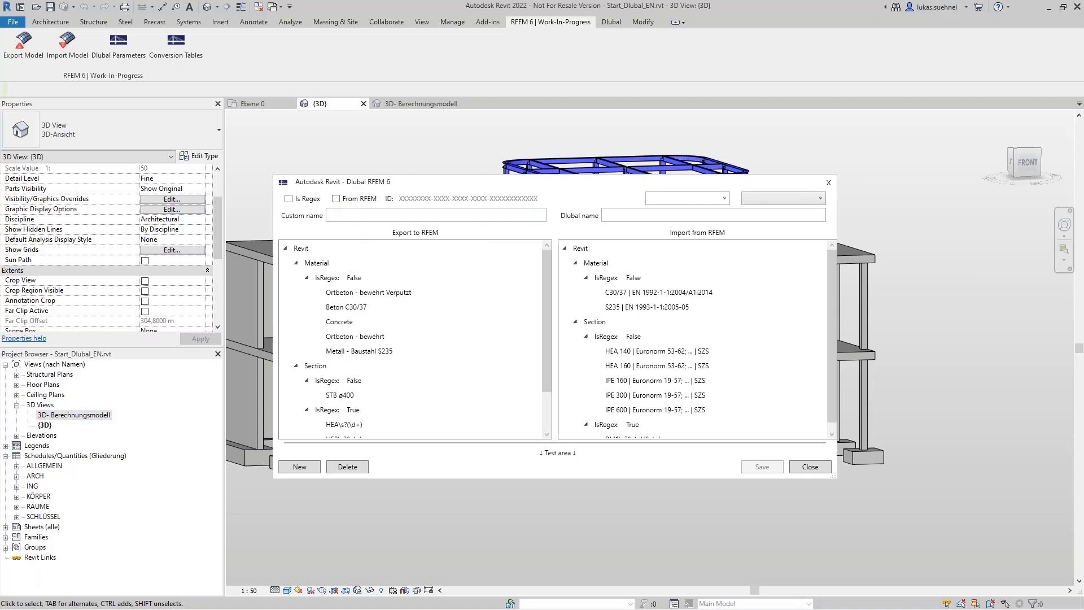
# Step: Add and save a Revit material conversion entry mapping "Revit Material Name" to "Dlubal Material Name"
pyautogui.click(724, 198)
pyautogui.click(677, 212)
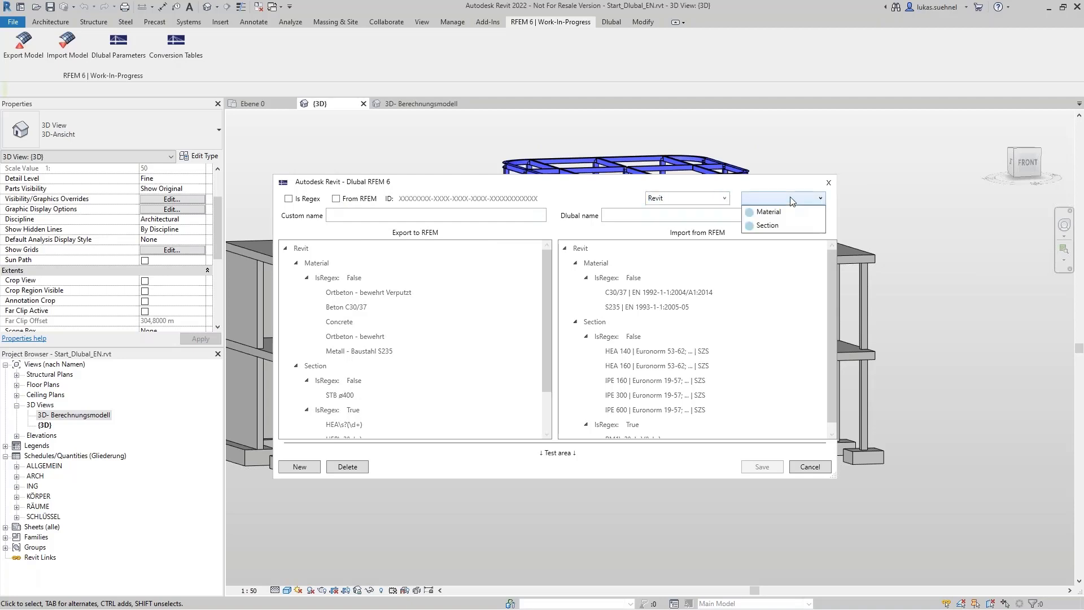
pyautogui.click(767, 226)
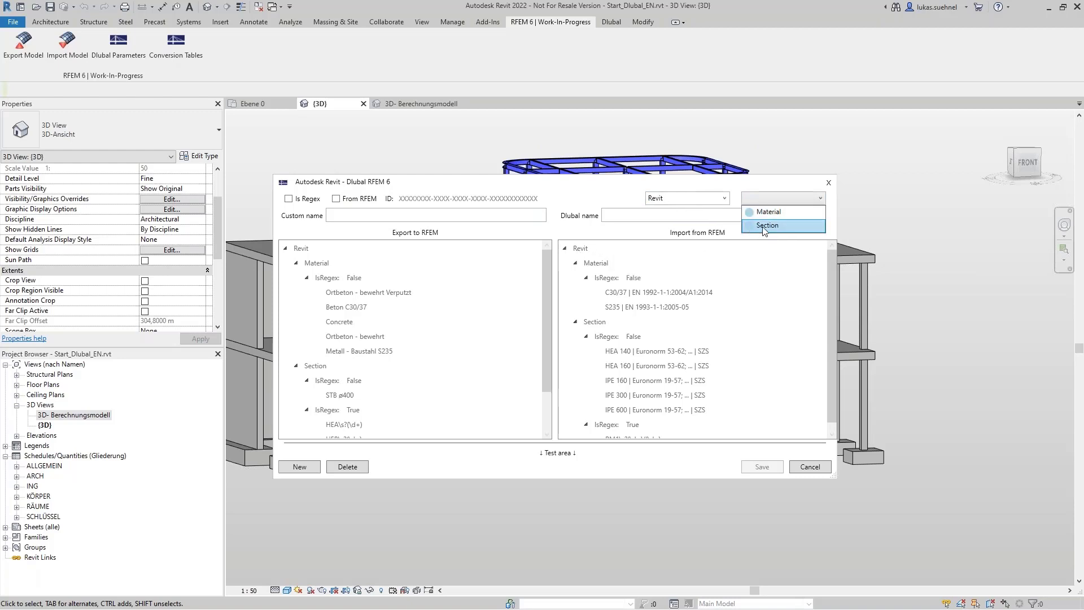
pyautogui.click(772, 213)
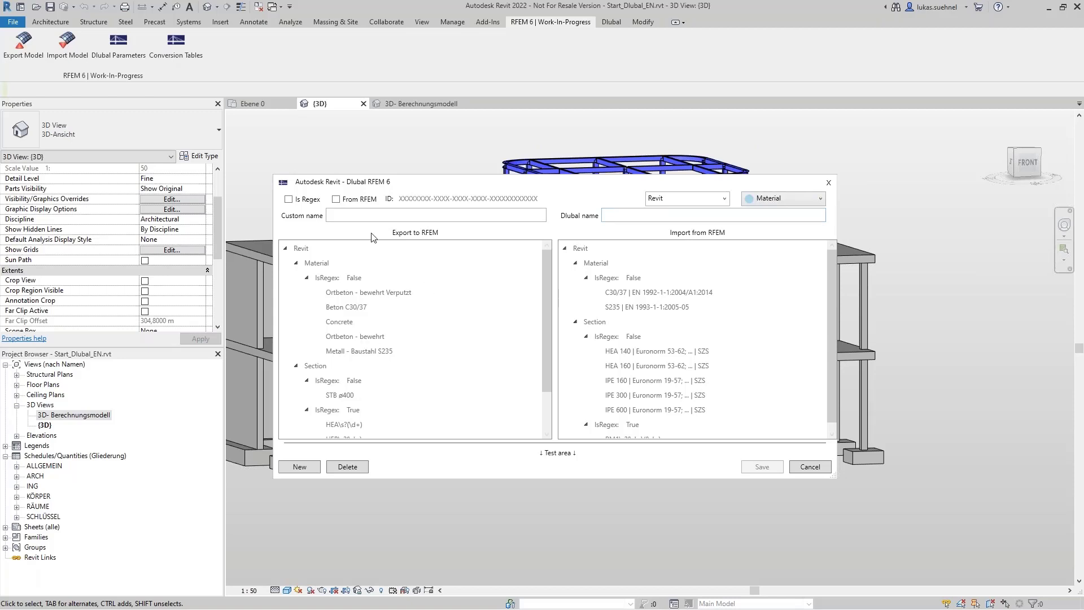
pyautogui.click(395, 215)
pyautogui.write('Revit Material Name')
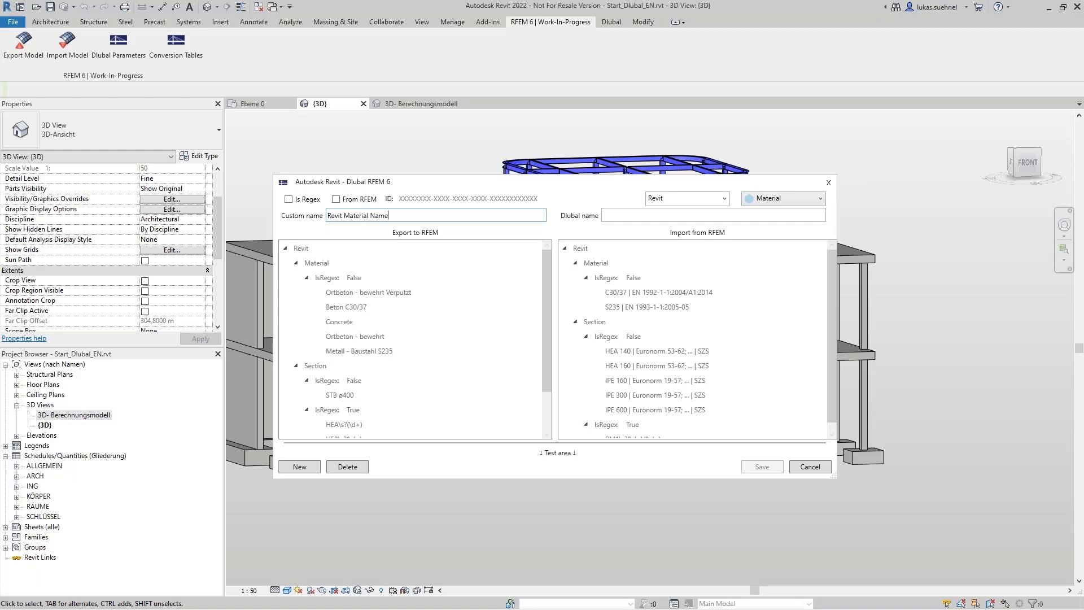
pyautogui.click(620, 215)
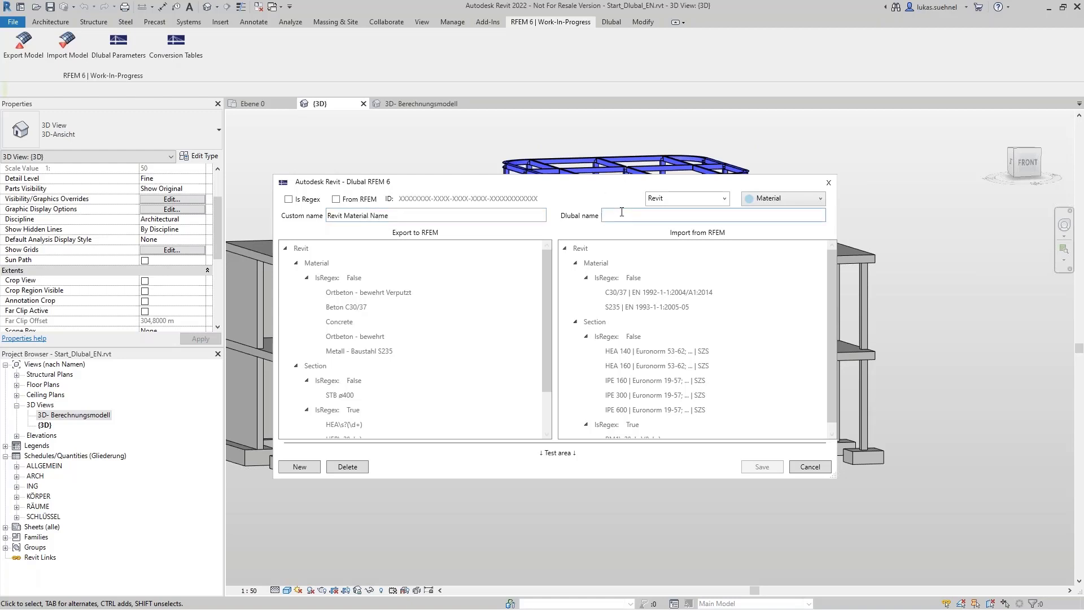
pyautogui.write('Dlubal Materia')
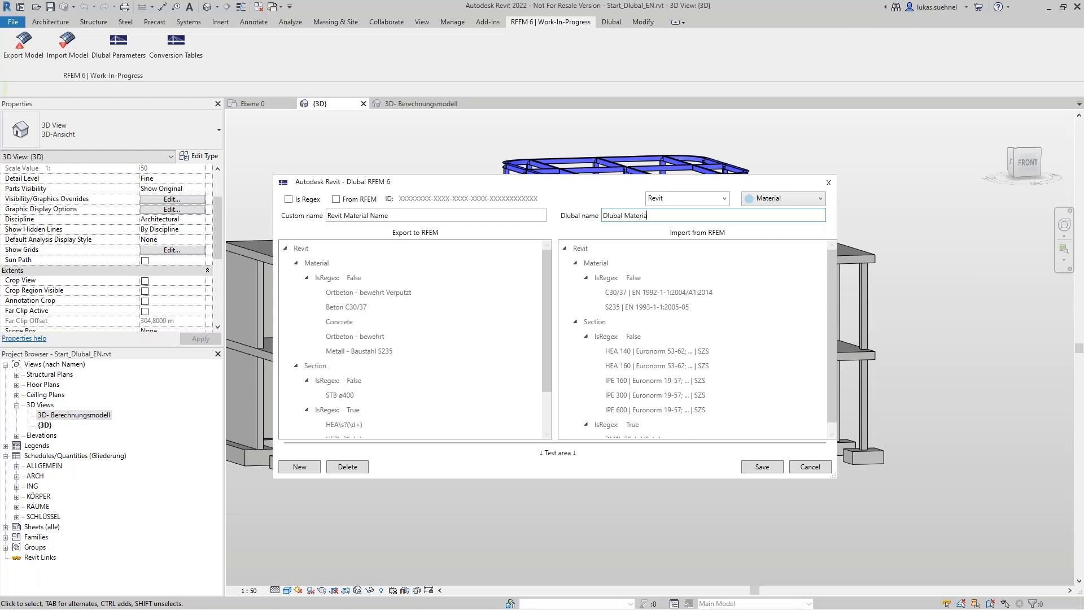
pyautogui.write('Name')
pyautogui.click(761, 467)
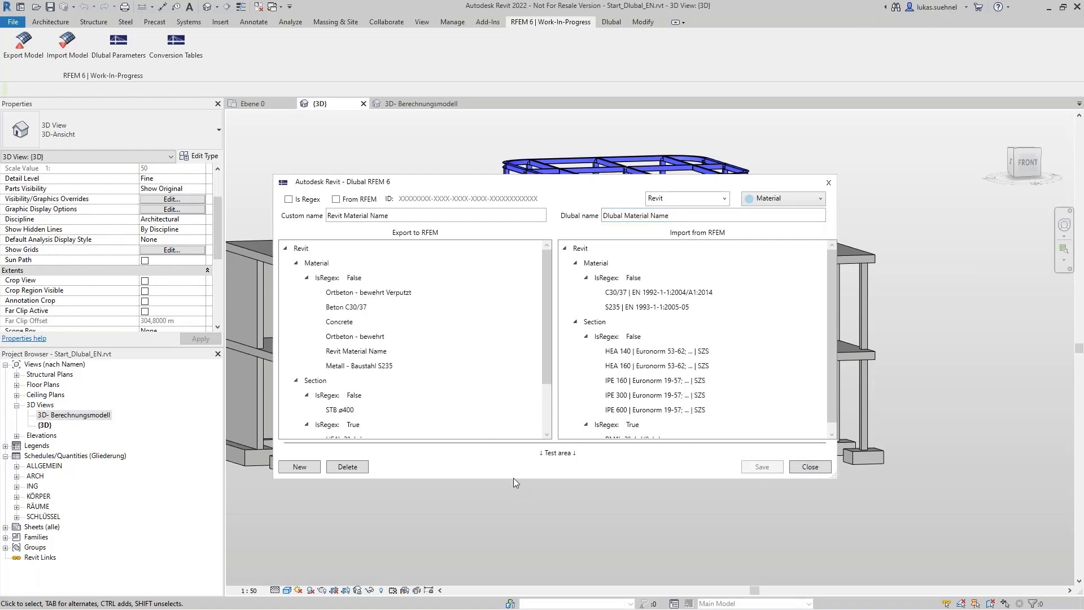
# Step: Delete the "Revit Material Name" entry from the export conversion table
pyautogui.click(356, 352)
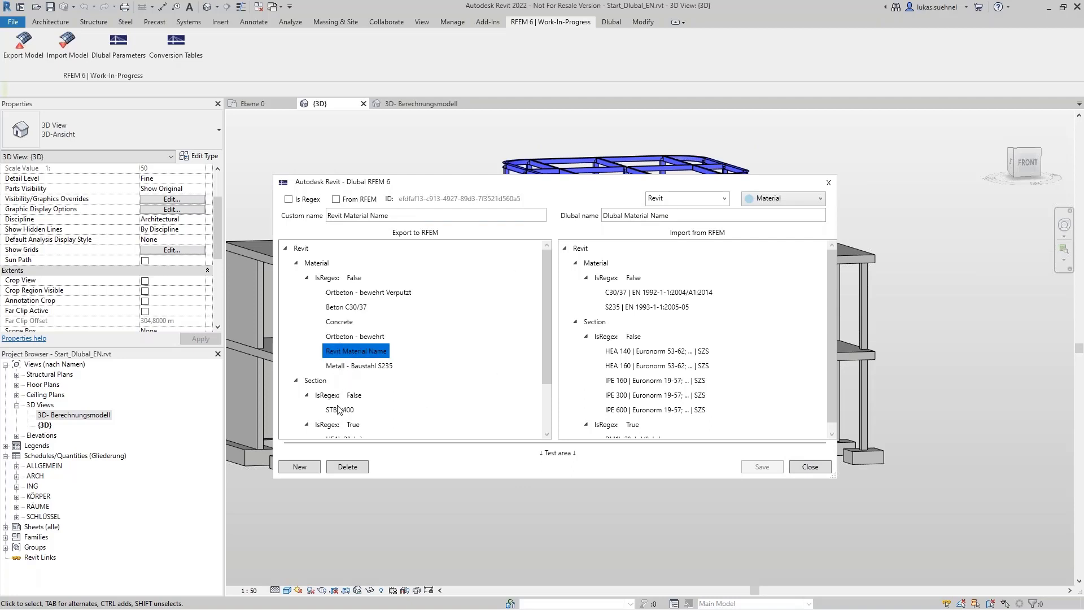
pyautogui.click(360, 468)
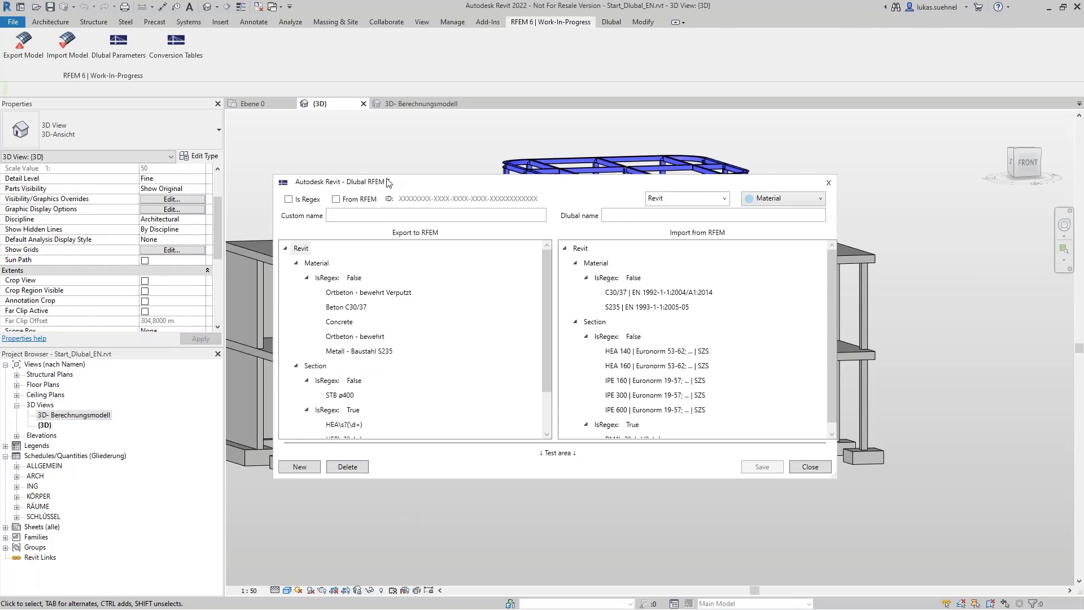
# Step: Examine which Dlubal names the export materials Concrete and Metall - Baustahl S235 are mapped to
pyautogui.moveTo(416, 190); pyautogui.dragTo(474, 165)
pyautogui.click(402, 297)
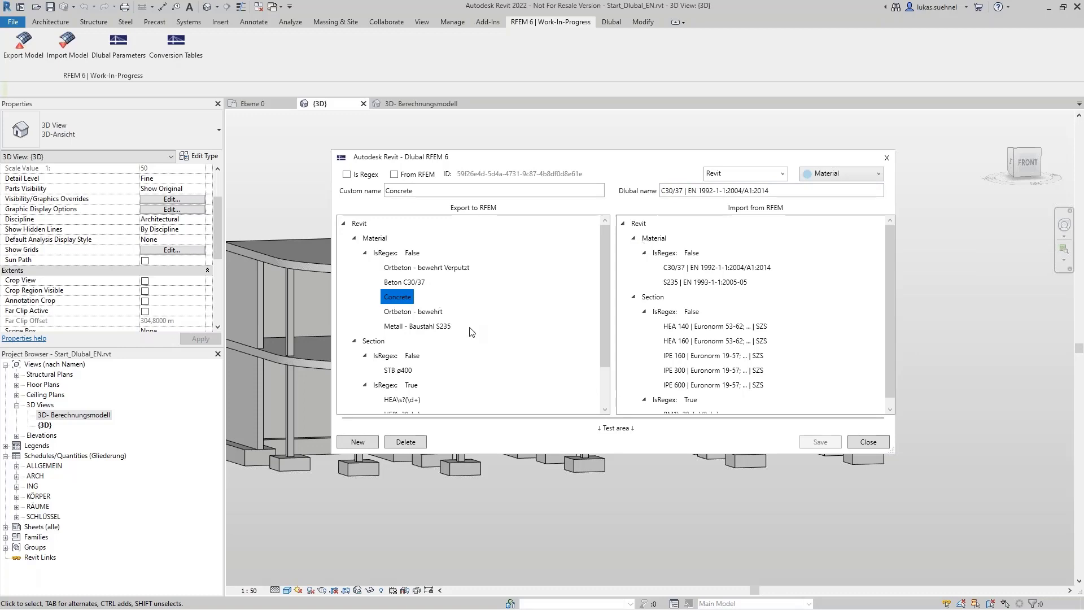
pyautogui.moveTo(487, 164); pyautogui.dragTo(459, 247)
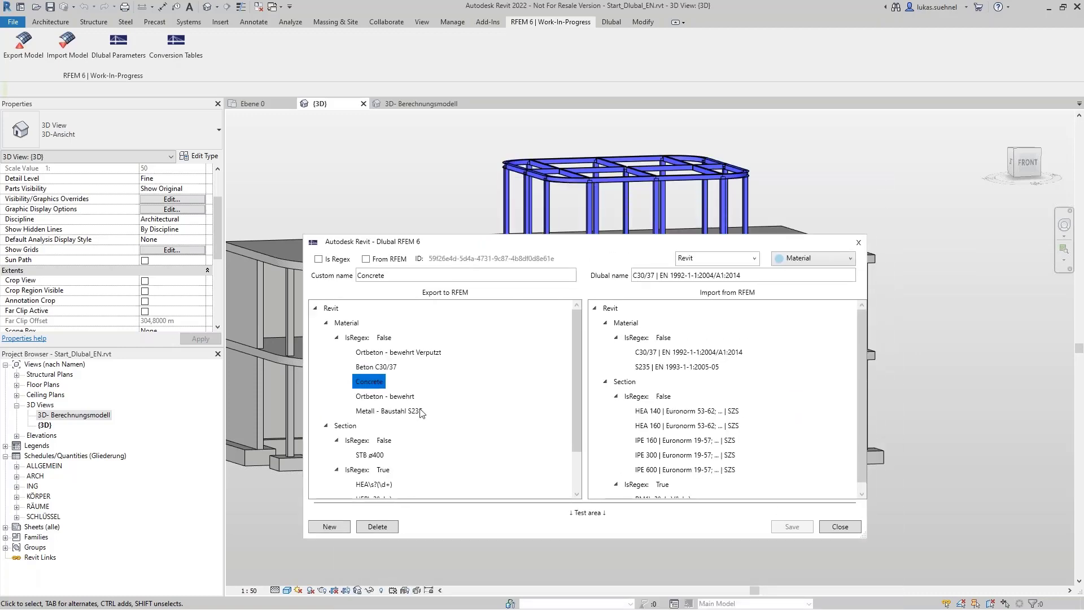
pyautogui.click(390, 411)
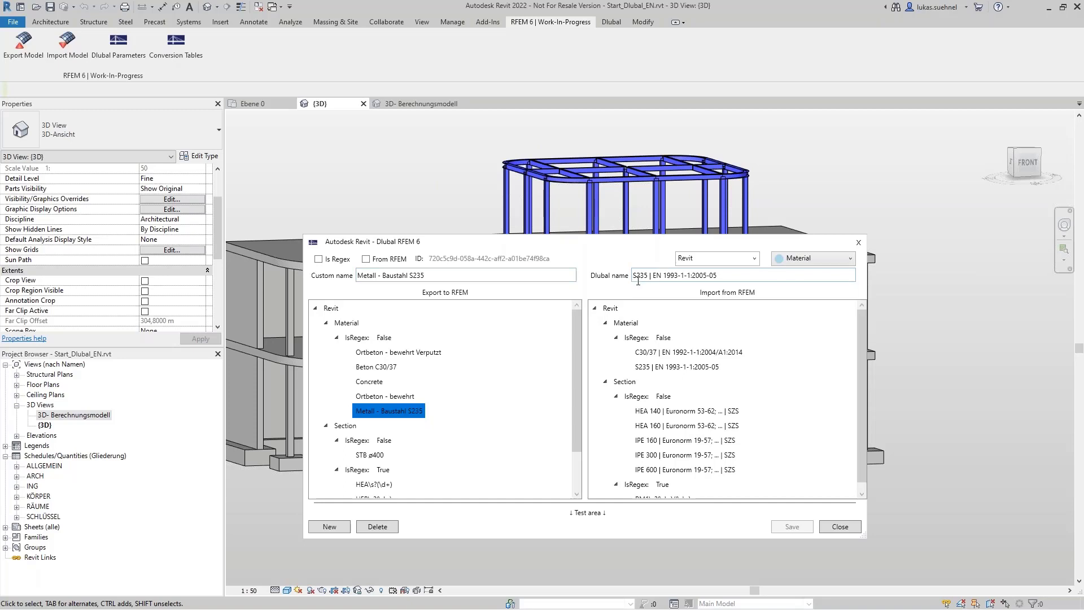
pyautogui.moveTo(735, 274); pyautogui.dragTo(639, 275)
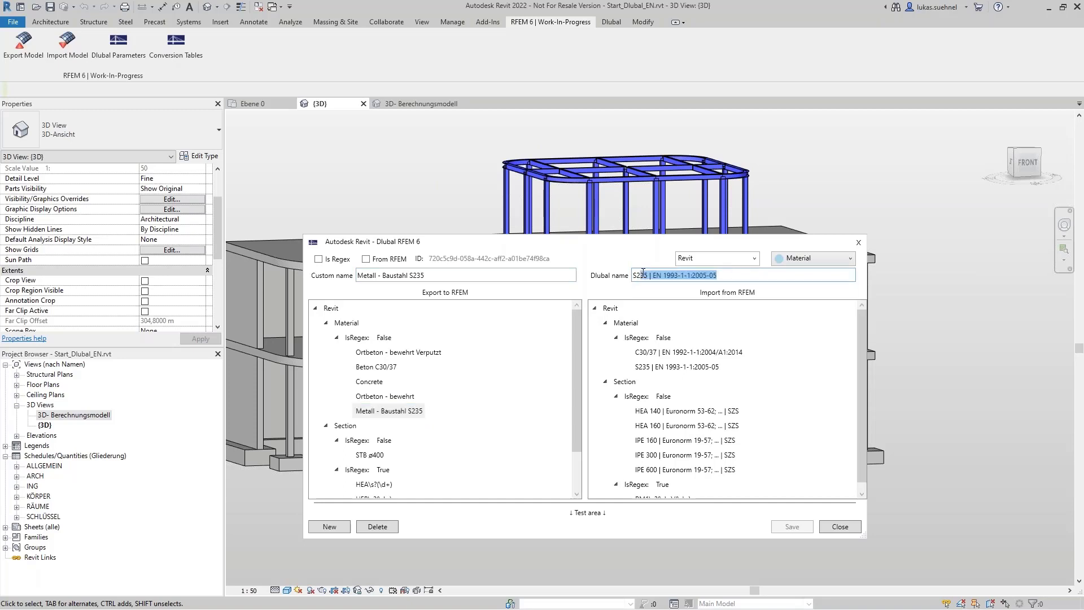
pyautogui.moveTo(592, 245); pyautogui.dragTo(585, 145)
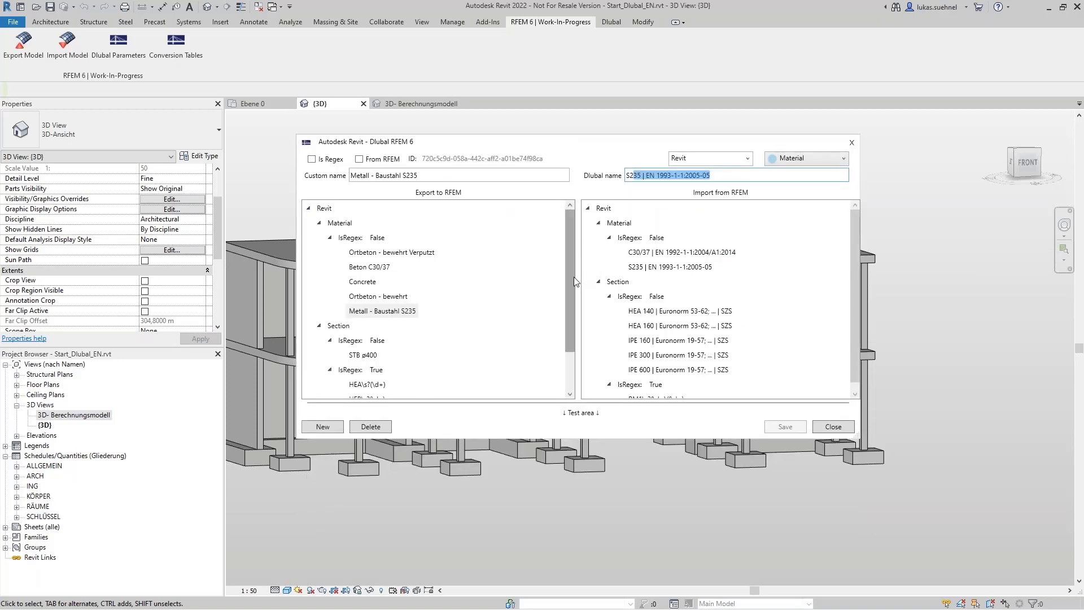
# Step: Examine the regular-expression conversion of the HEA sections for export, and close the conversion tables
pyautogui.moveTo(572, 275); pyautogui.dragTo(567, 336)
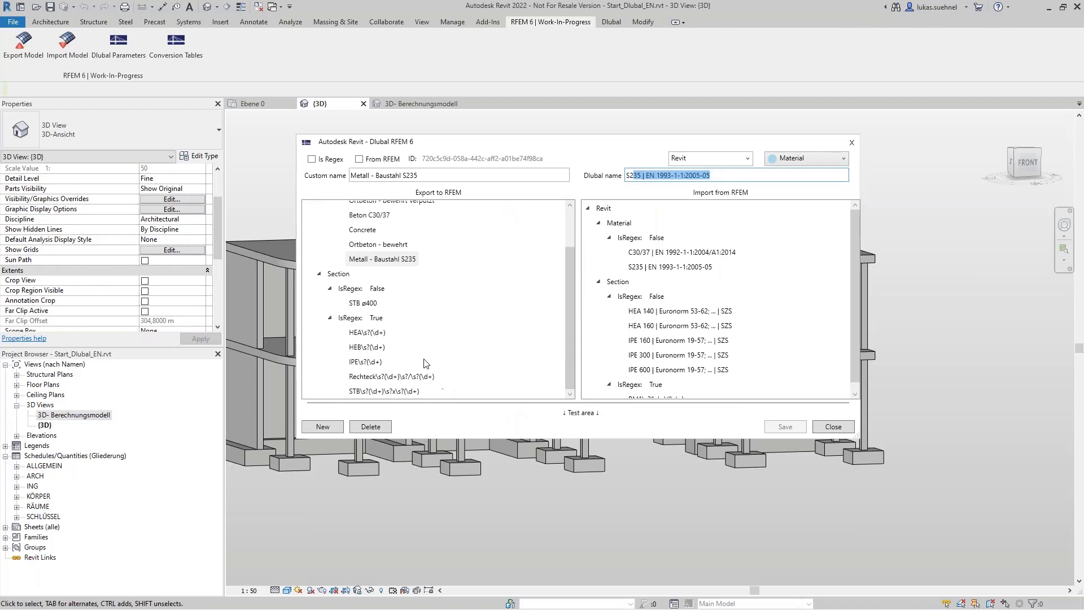
pyautogui.click(367, 333)
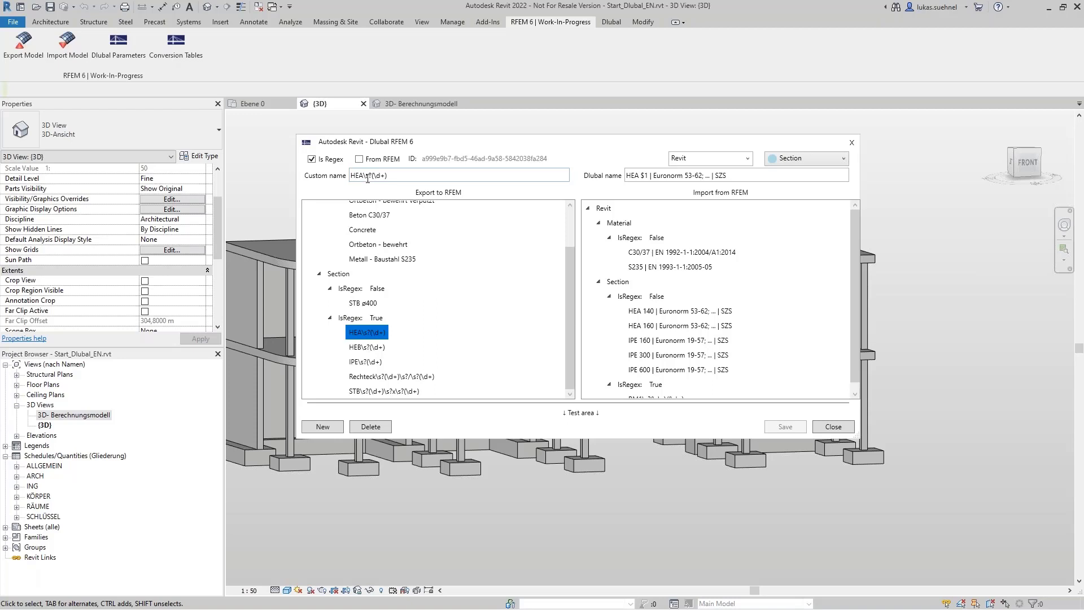
pyautogui.moveTo(364, 175); pyautogui.dragTo(391, 175)
pyautogui.click(404, 175)
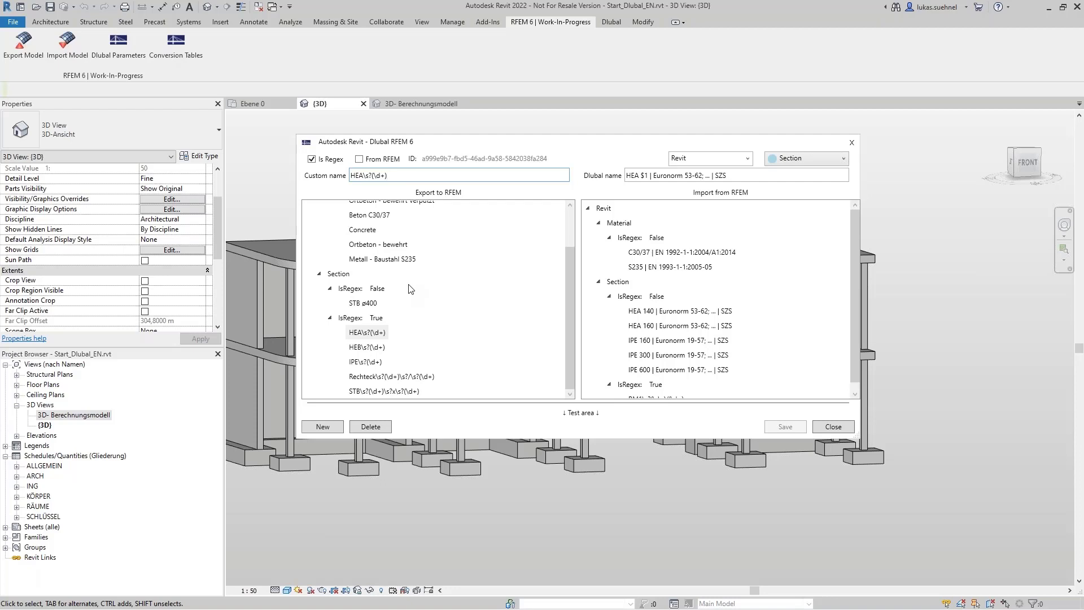
pyautogui.click(836, 426)
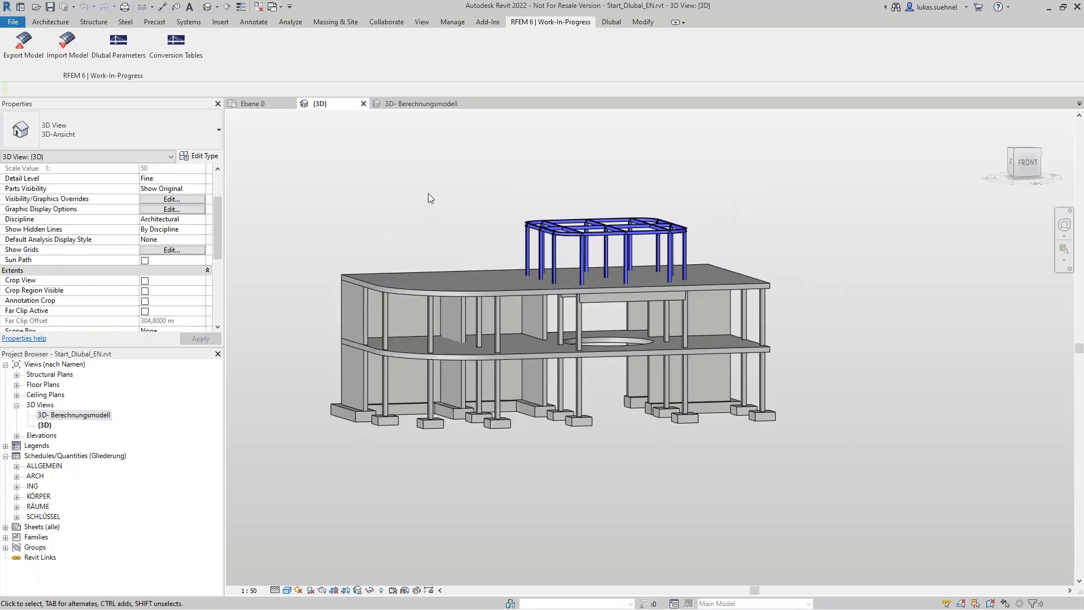
# Step: Begin the model export to RFEM 6, choosing to create a new structure and apply member eccentricities
pyautogui.click(29, 52)
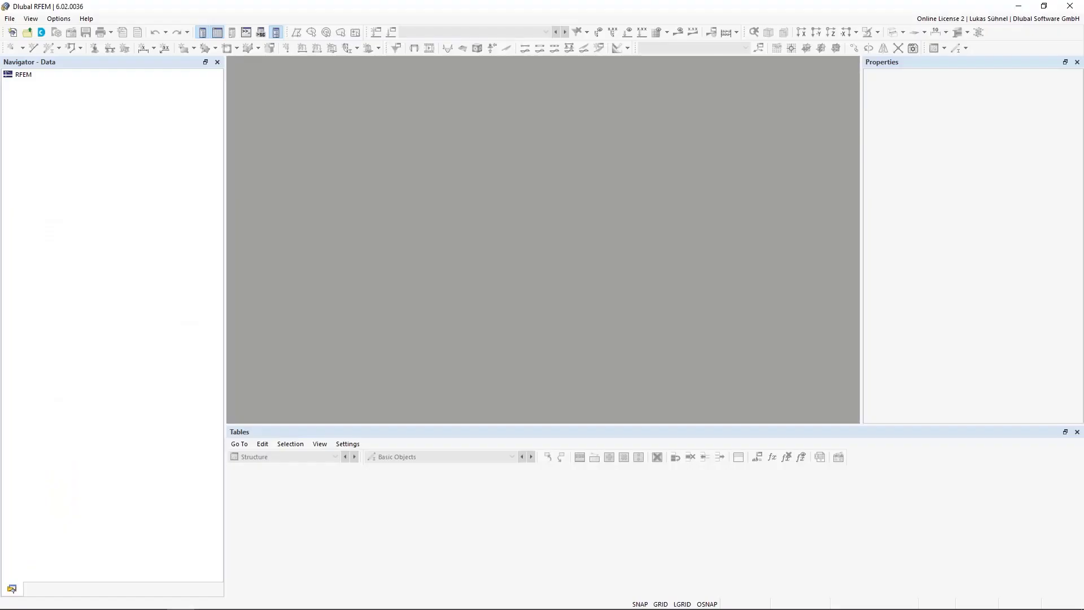
pyautogui.click(1020, 8)
pyautogui.click(319, 253)
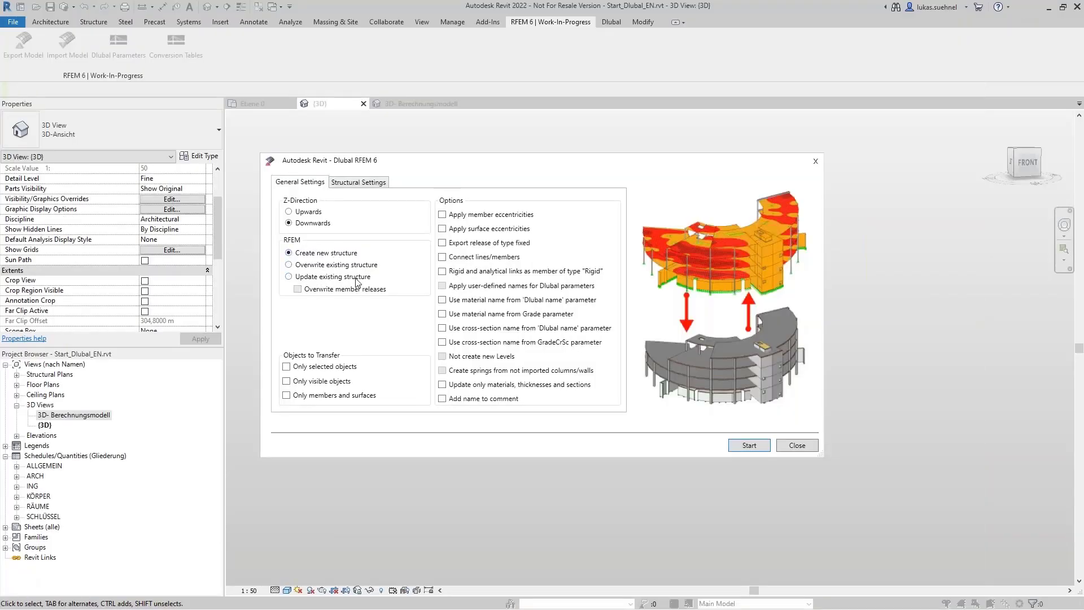
pyautogui.click(443, 215)
# Step: Enable conversion of the isolated and wall foundations in the structural settings and run the export to RFEM
pyautogui.click(366, 182)
pyautogui.click(327, 228)
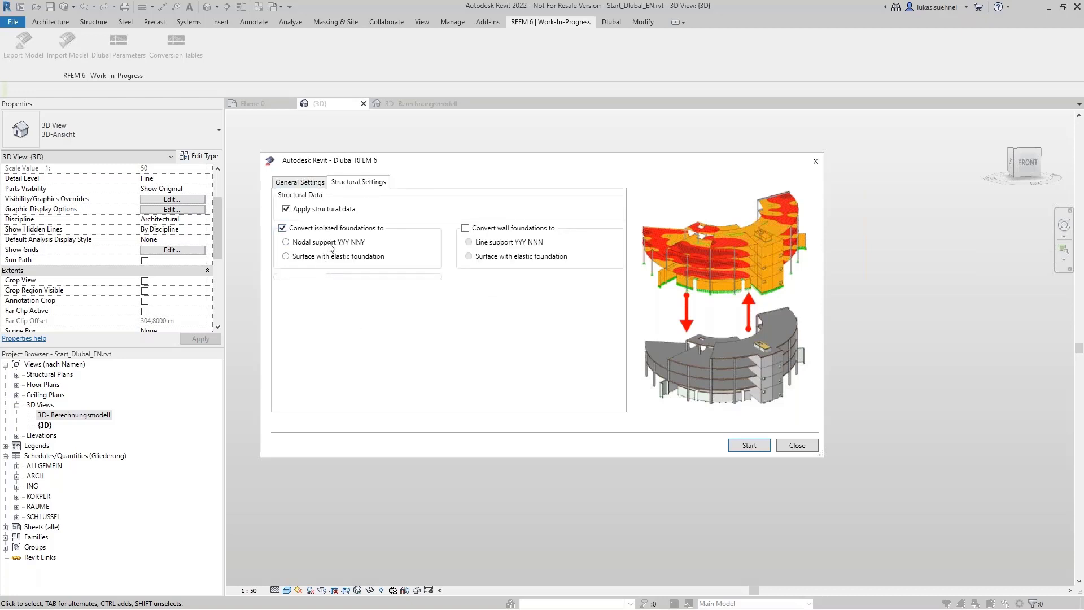
pyautogui.click(500, 229)
pyautogui.click(749, 446)
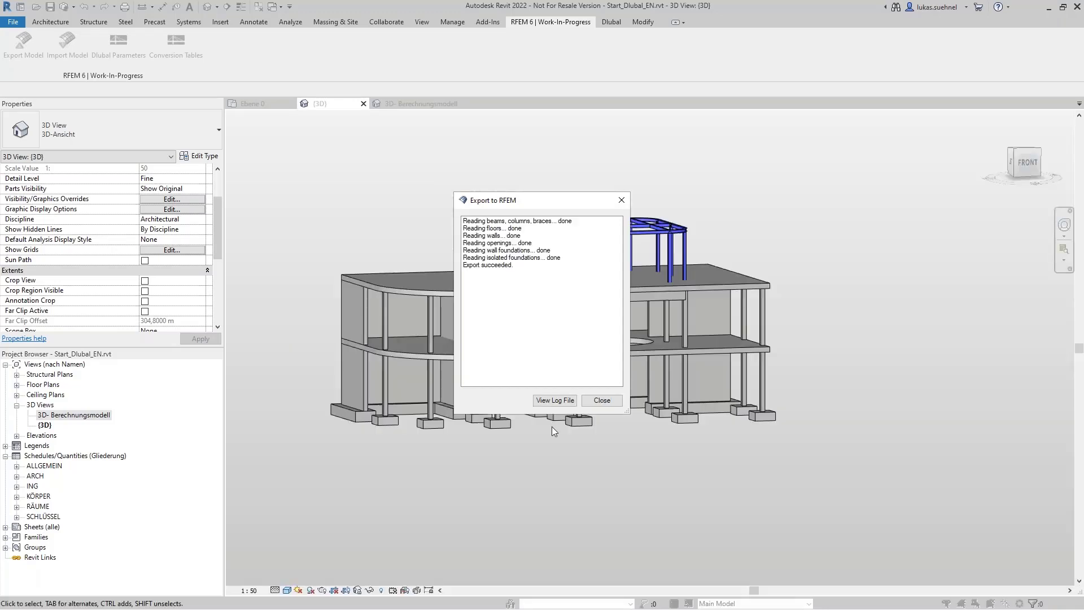
pyautogui.click(602, 400)
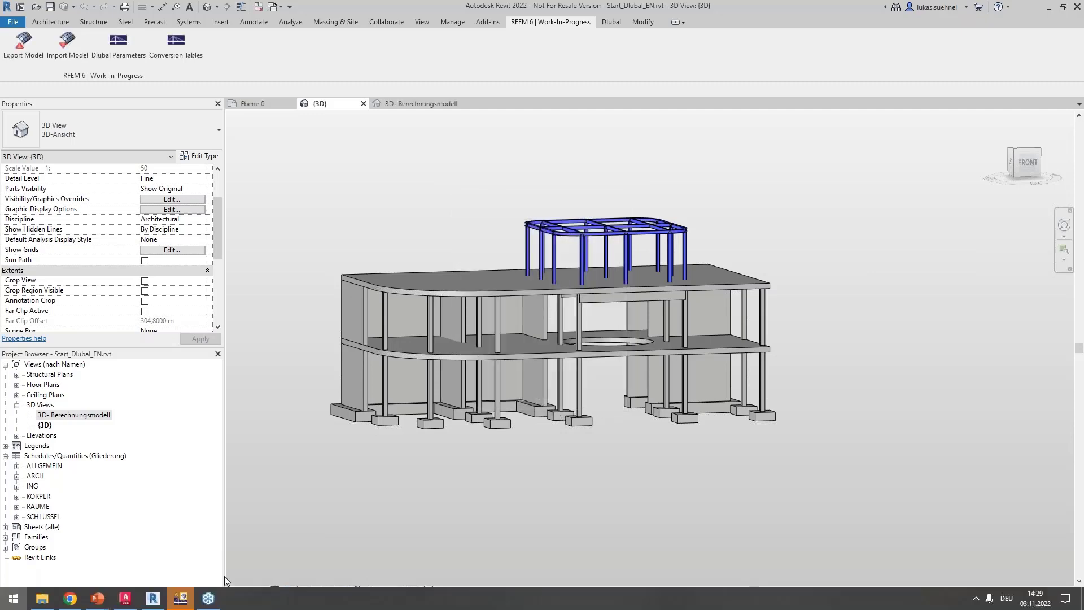
# Step: Switch to RFEM and view the exported Start_Dlubal_EN structure from several angles
pyautogui.press('super')
pyautogui.click(181, 597)
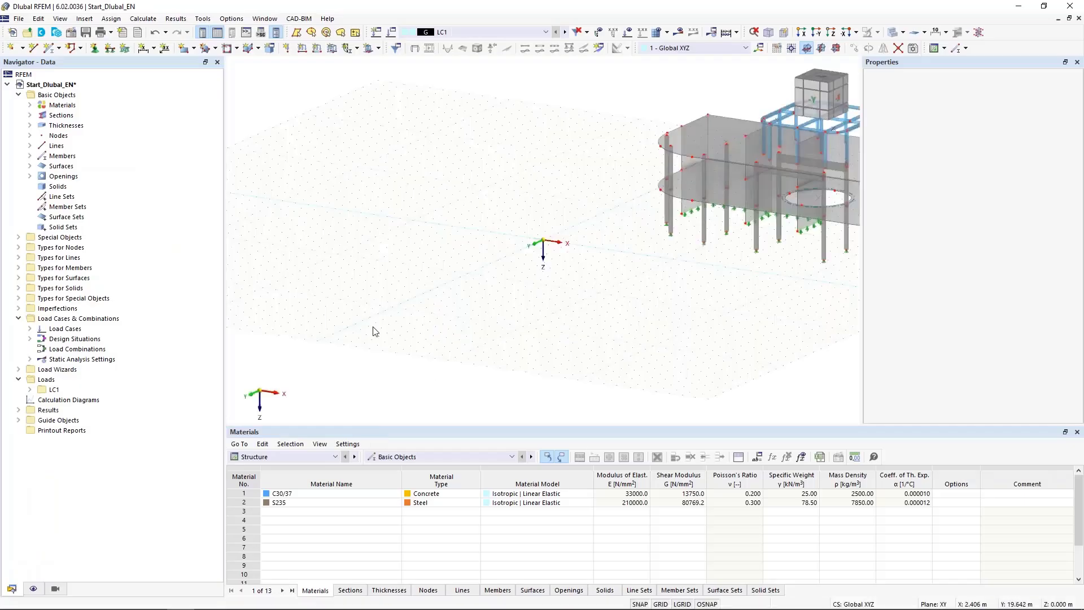
pyautogui.scroll(-3, 373, 331)
pyautogui.moveTo(489, 331); pyautogui.dragTo(525, 360, button='middle')
pyautogui.scroll(6, 506, 310)
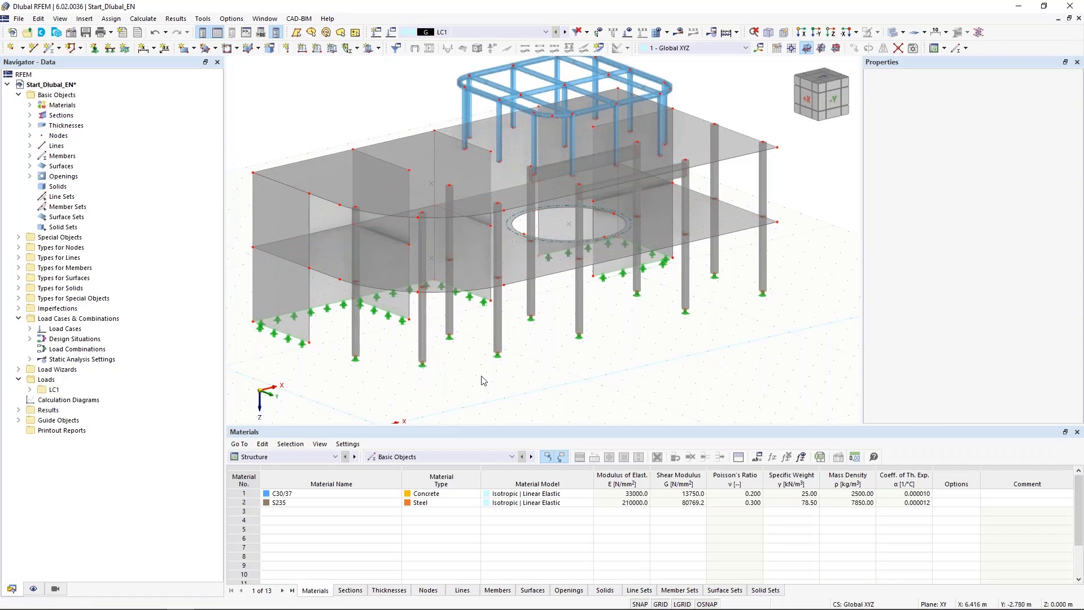
pyautogui.keyDown('ctrl'); pyautogui.moveTo(482, 380); pyautogui.dragTo(453, 368, button='middle'); pyautogui.keyUp('ctrl')
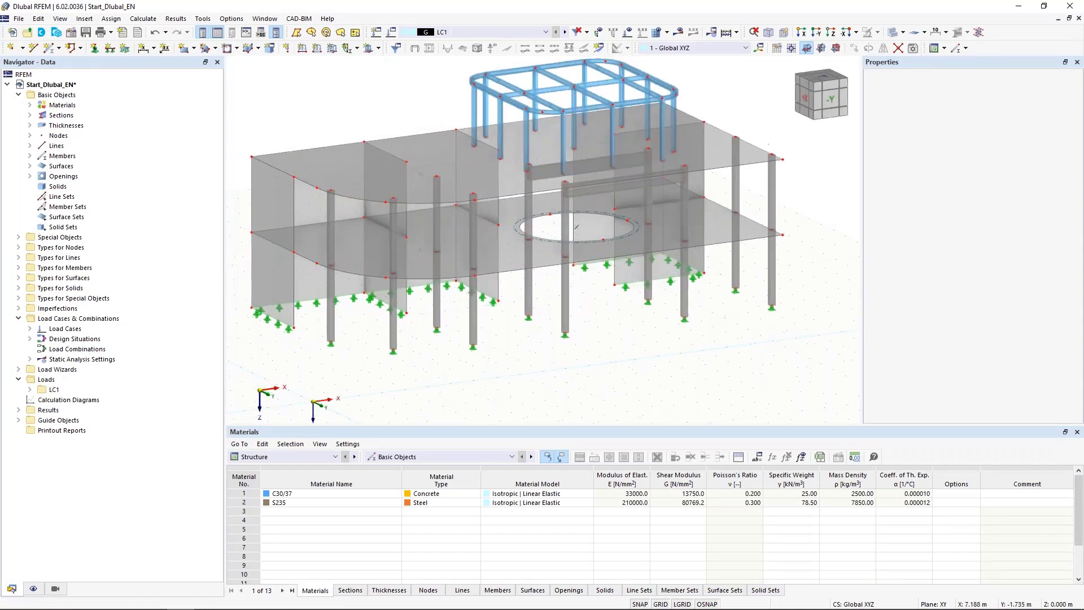
# Step: Expand the material list and highlight the structural parts that use C30/37 and then S235
pyautogui.click(30, 105)
pyautogui.click(71, 115)
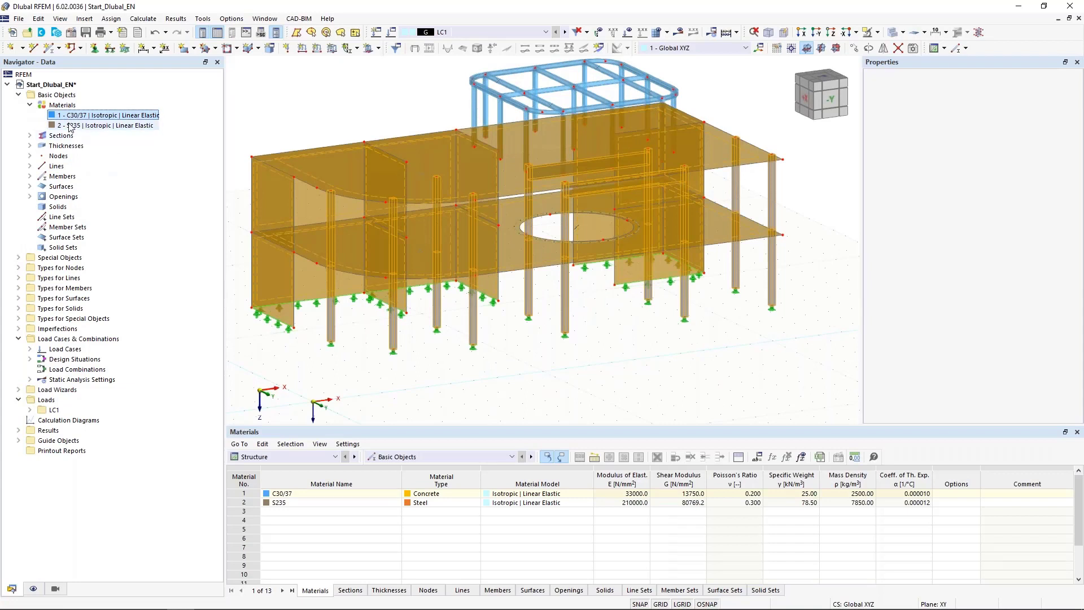
pyautogui.click(70, 125)
# Step: Copy a cross beam of the steel roof frame into two intermediate positions between the existing cross beams
pyautogui.moveTo(305, 105); pyautogui.dragTo(316, 135, button='middle')
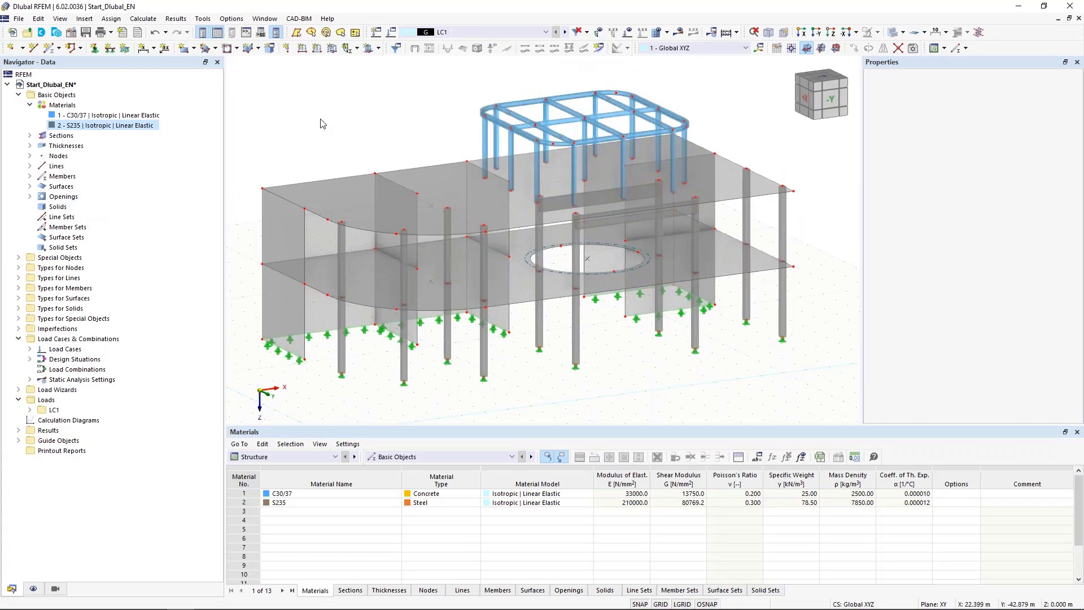
pyautogui.moveTo(387, 124); pyautogui.dragTo(426, 116, button='middle')
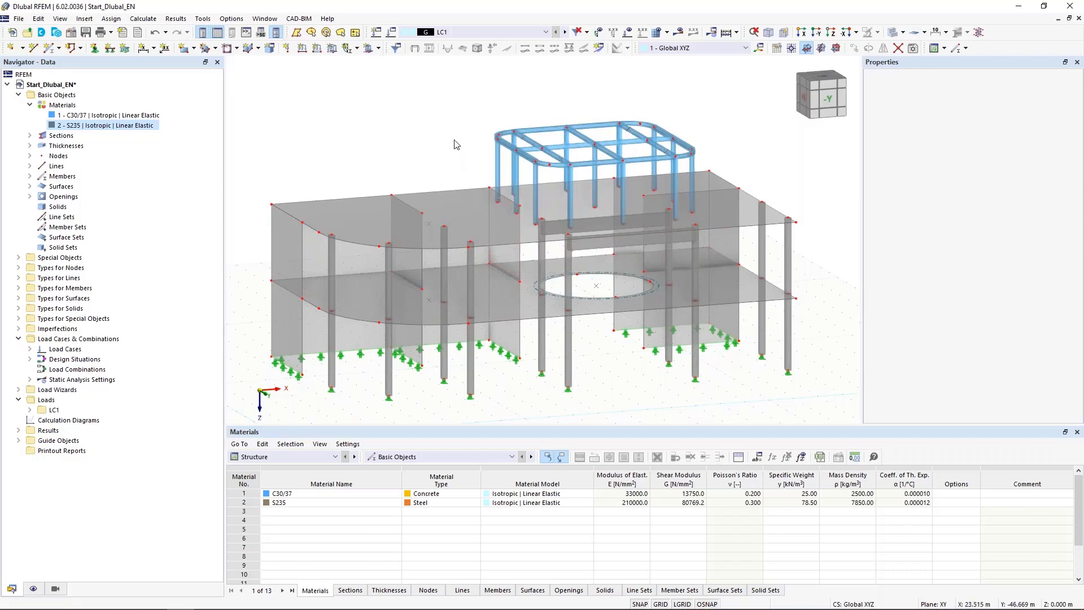
pyautogui.keyDown('ctrl'); pyautogui.moveTo(446, 135); pyautogui.dragTo(468, 136, button='middle'); pyautogui.keyUp('ctrl')
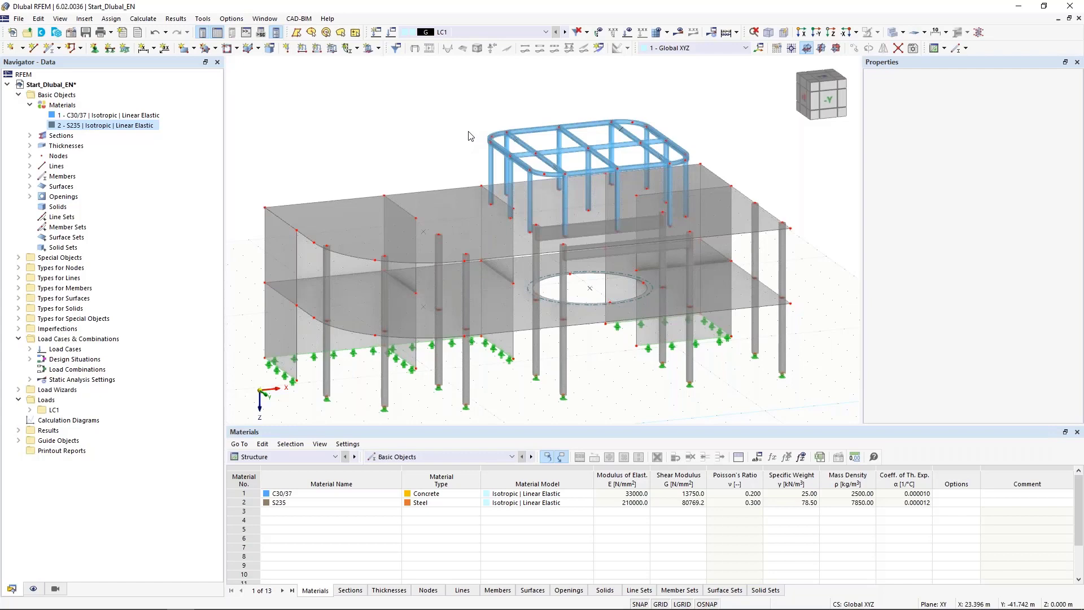
pyautogui.scroll(3, 559, 93)
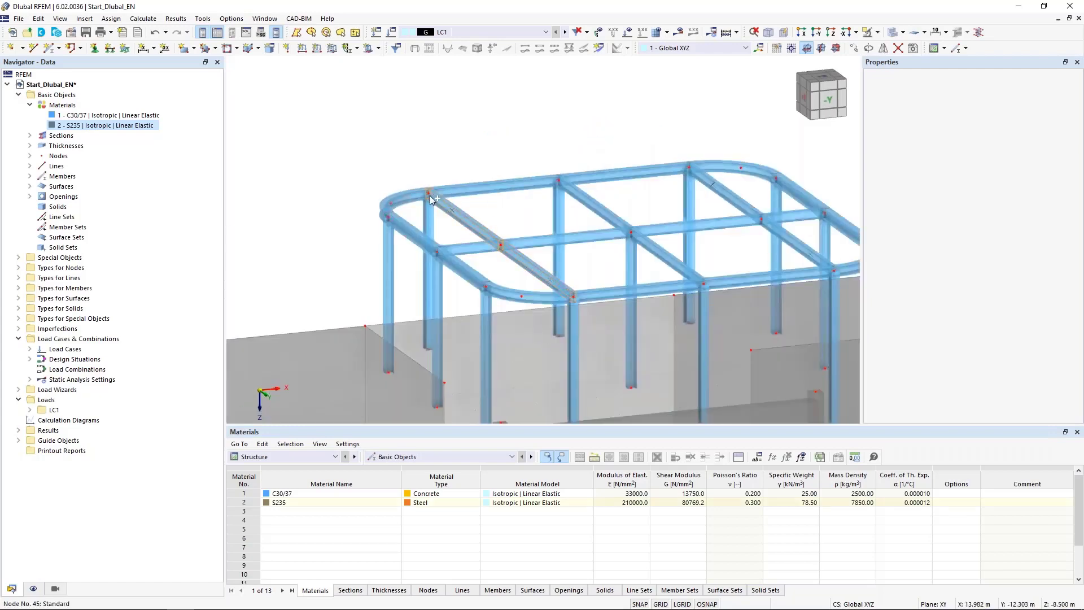
pyautogui.moveTo(430, 196)
pyautogui.keyDown('ctrl'); pyautogui.mouseDown()
pyautogui.moveTo(628, 206)
pyautogui.moveTo(625, 187)
pyautogui.mouseUp(); pyautogui.keyUp('ctrl')
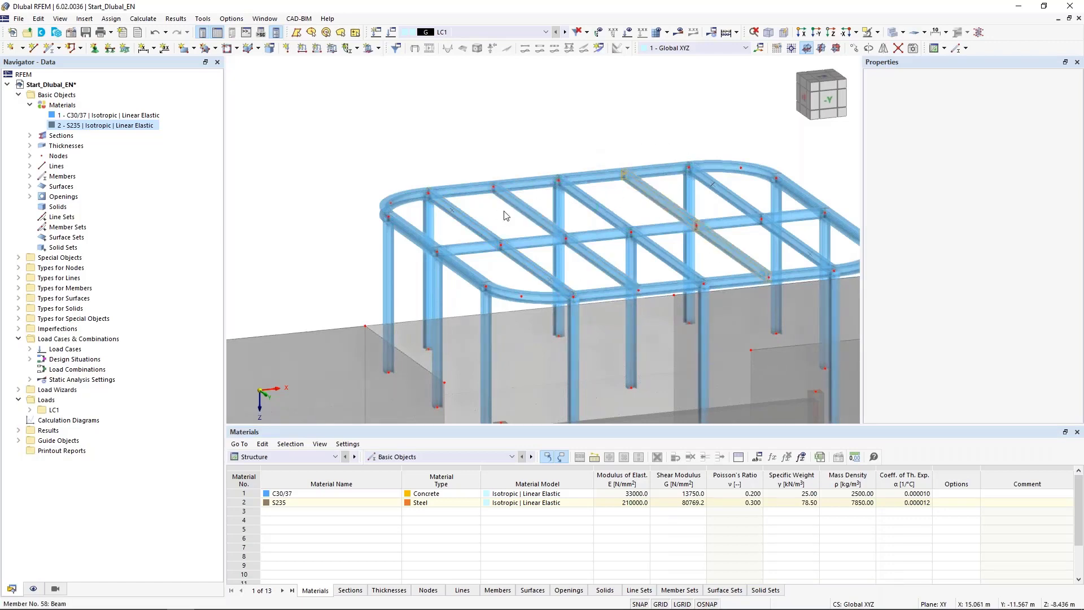
pyautogui.scroll(-5, 446, 237)
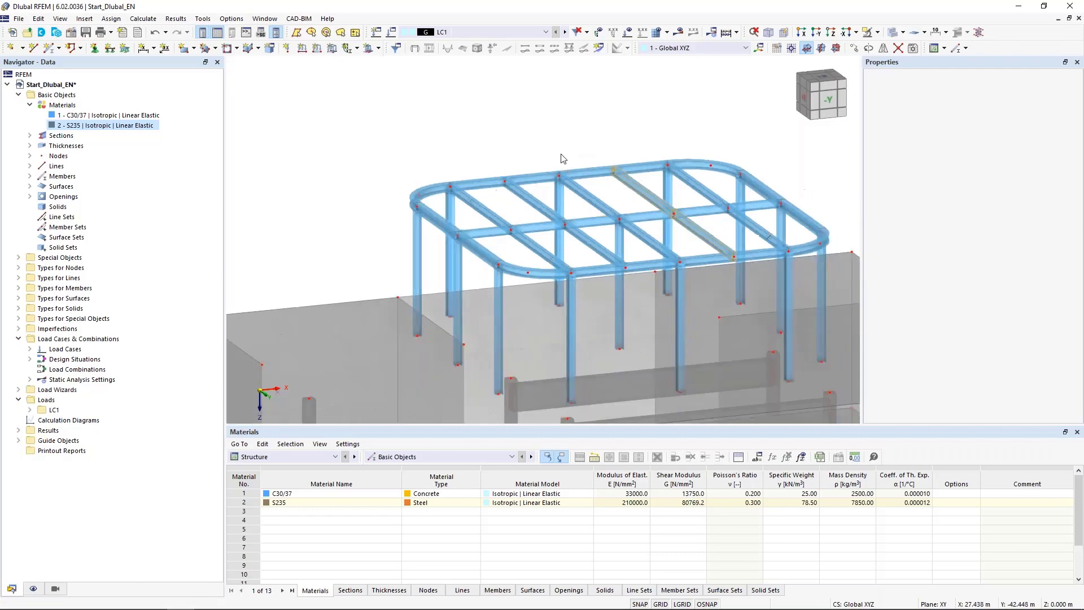
# Step: Assign a new C30/37 section R_M1 250/250 to ground-floor column member 7
pyautogui.scroll(4, 357, 379)
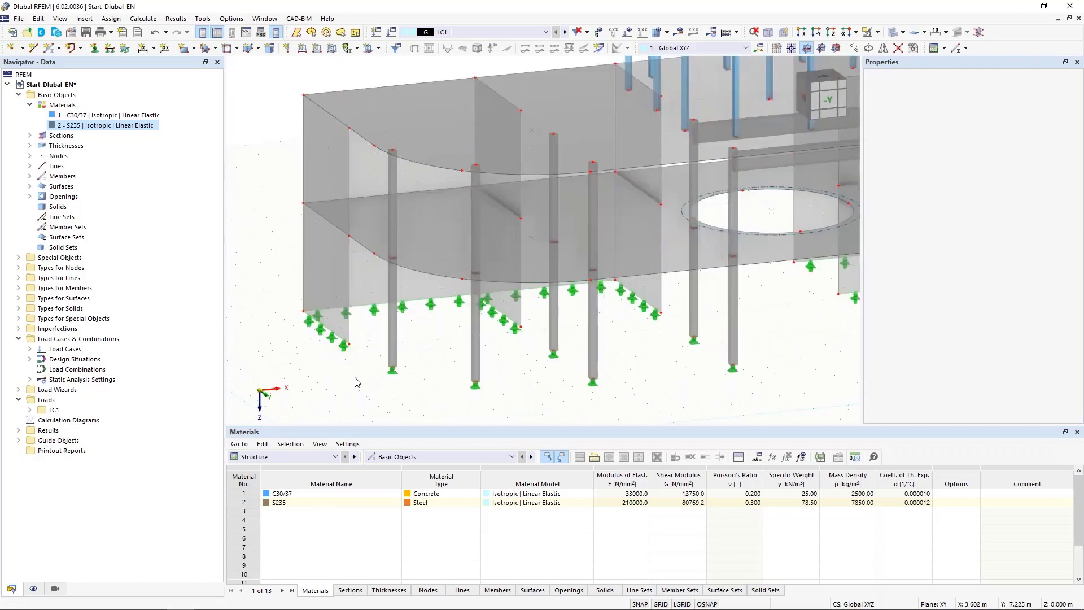
pyautogui.doubleClick(400, 330)
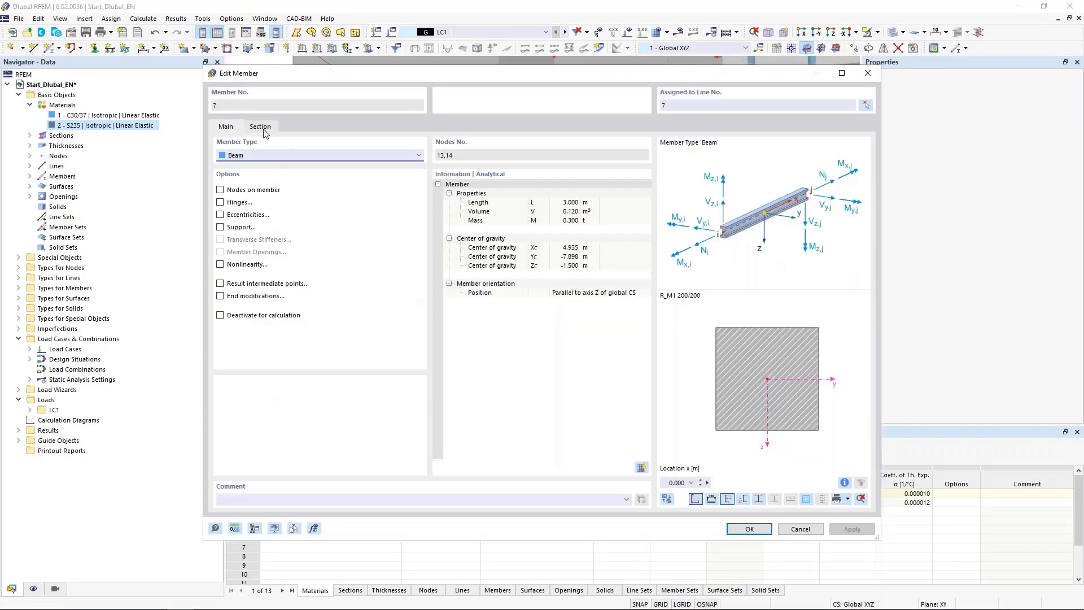
pyautogui.click(262, 128)
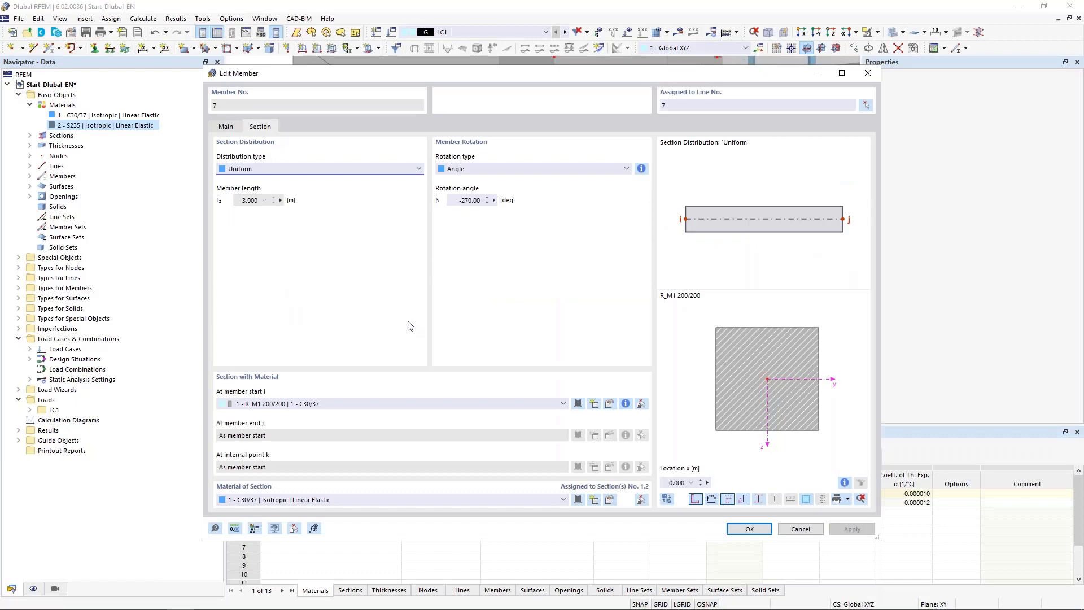
pyautogui.click(594, 405)
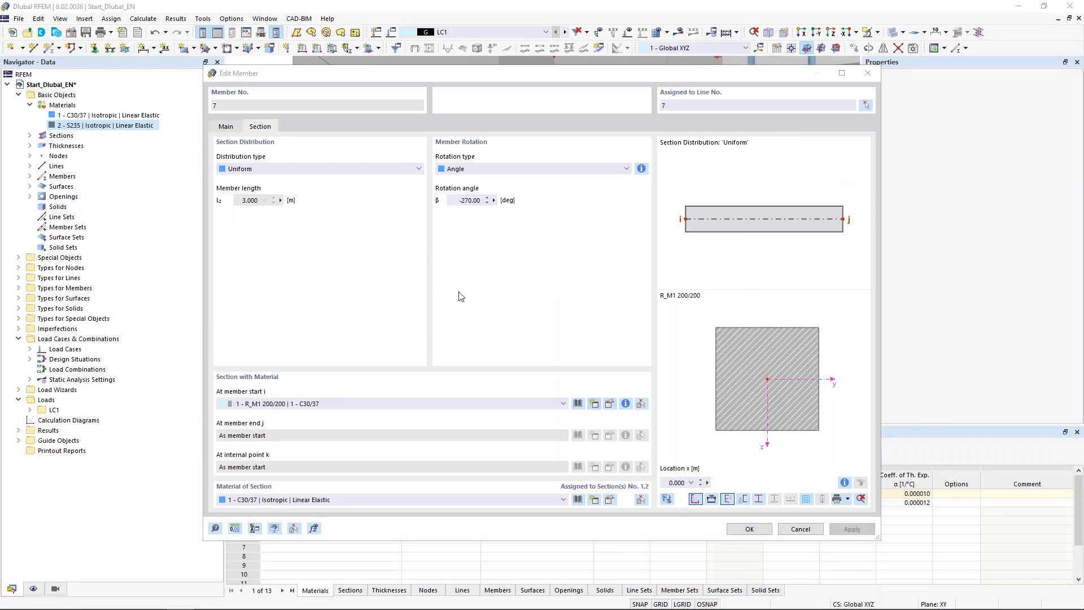
pyautogui.doubleClick(360, 104)
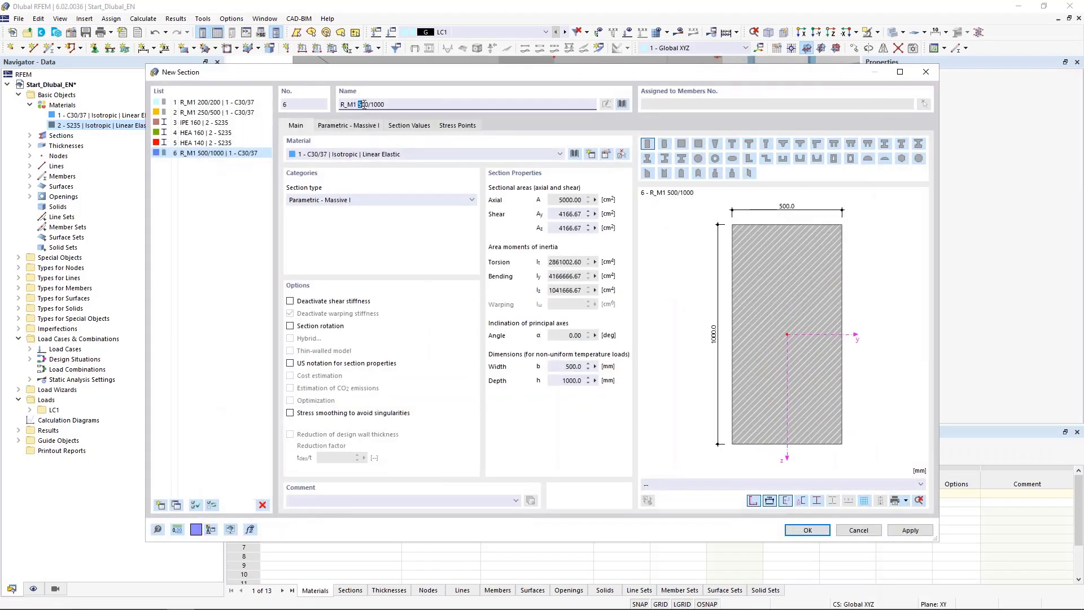
pyautogui.write('250')
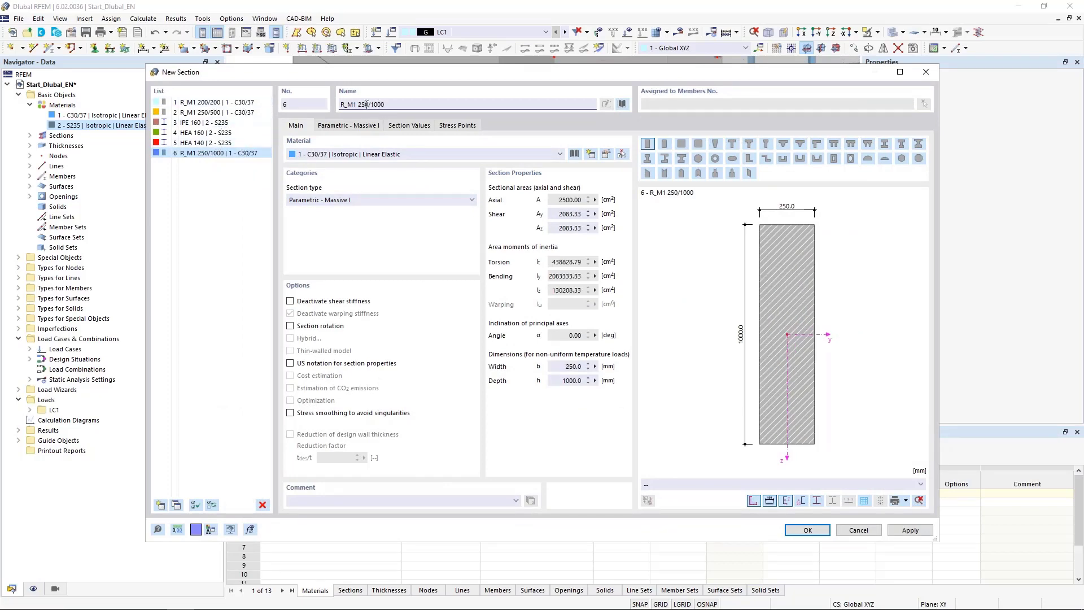
pyautogui.moveTo(370, 104); pyautogui.dragTo(378, 104)
pyautogui.write('250')
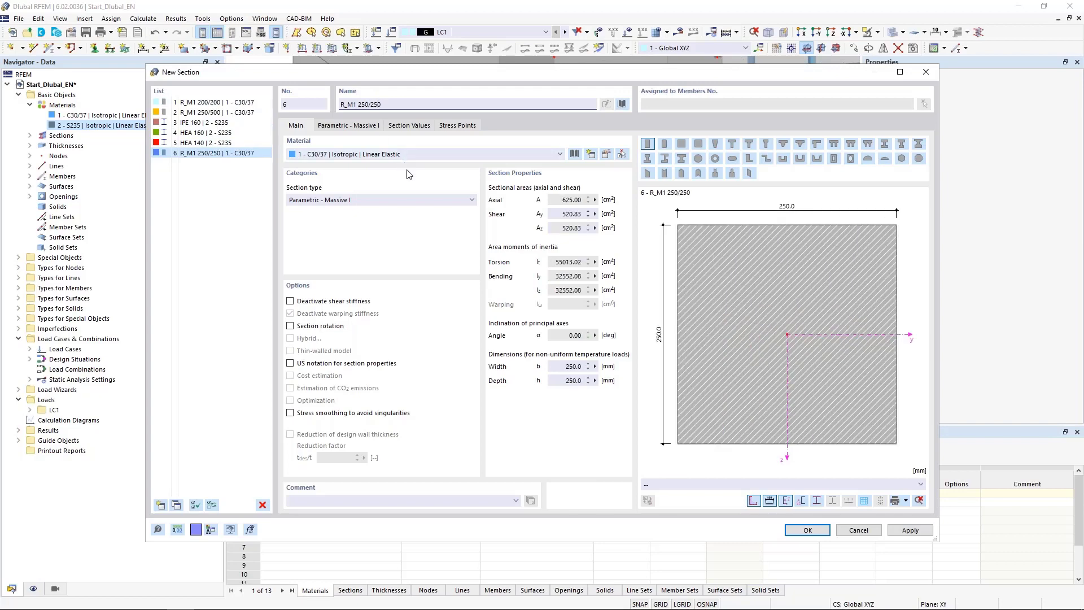
pyautogui.click(802, 534)
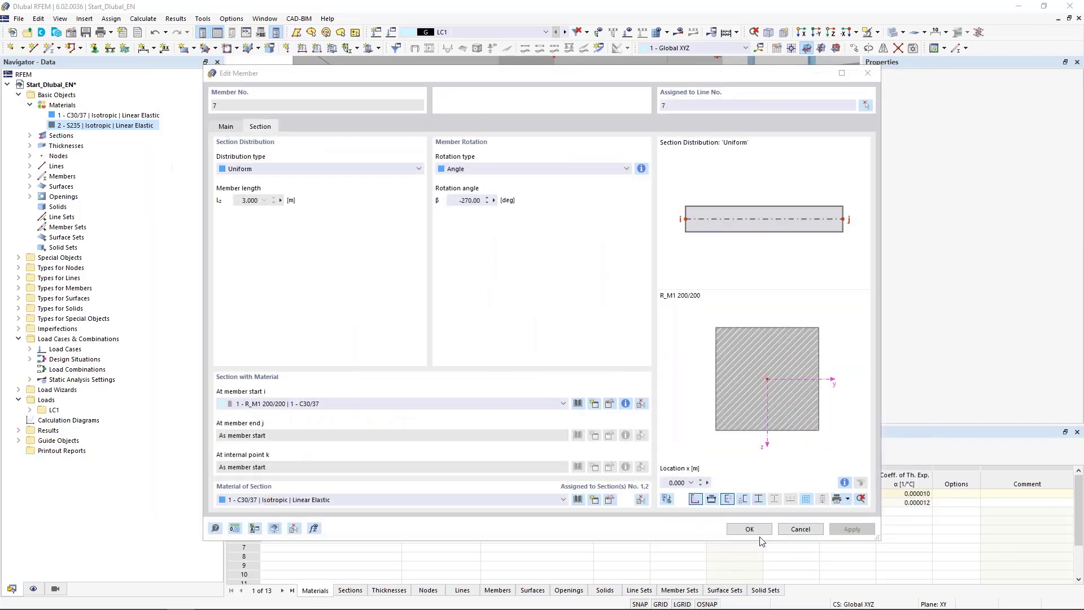
pyautogui.click(748, 529)
# Step: Switch to Revit and set the 3D view's visual style to Hidden Line
pyautogui.scroll(-5, 344, 377)
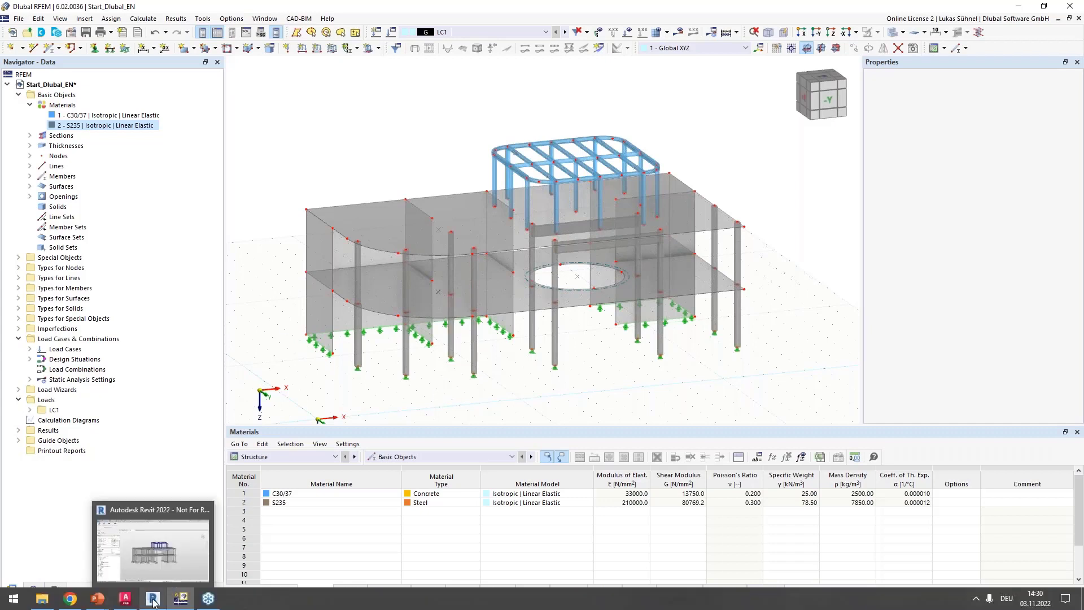
pyautogui.click(153, 600)
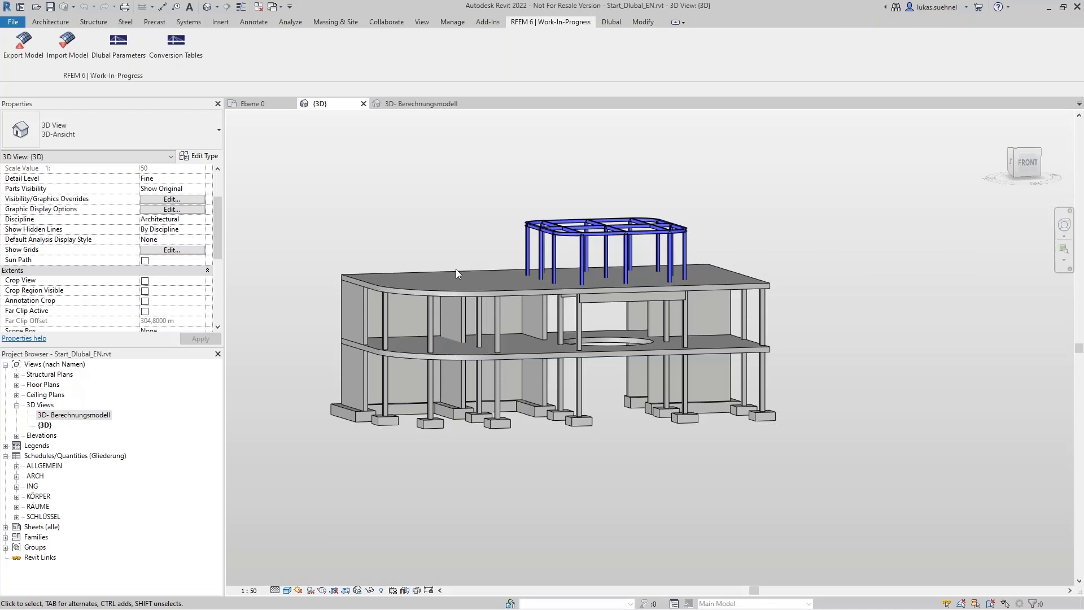
pyautogui.click(288, 590)
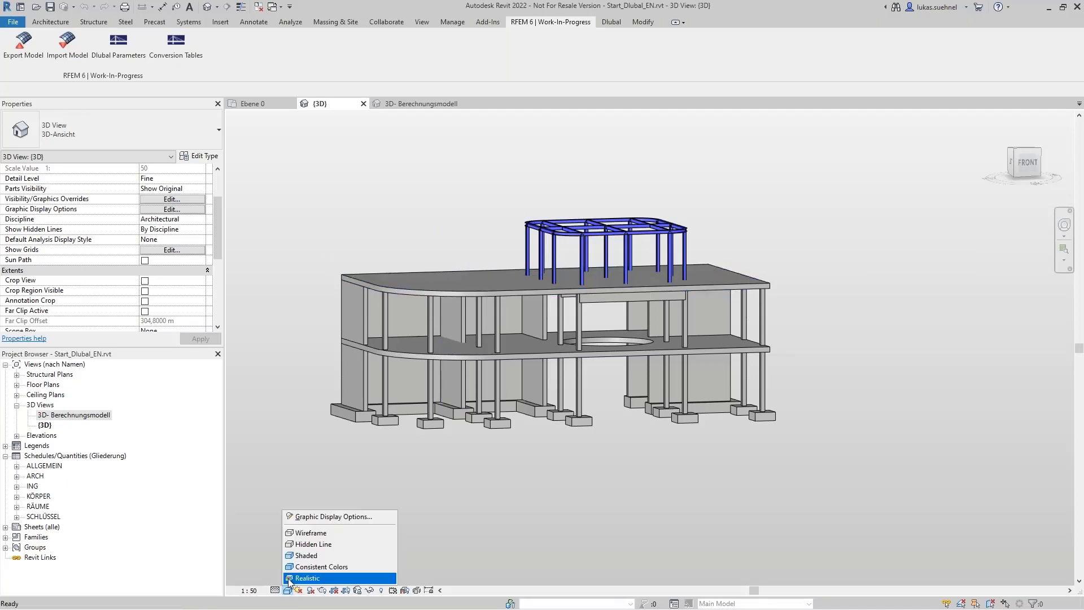
pyautogui.click(312, 548)
pyautogui.click(287, 588)
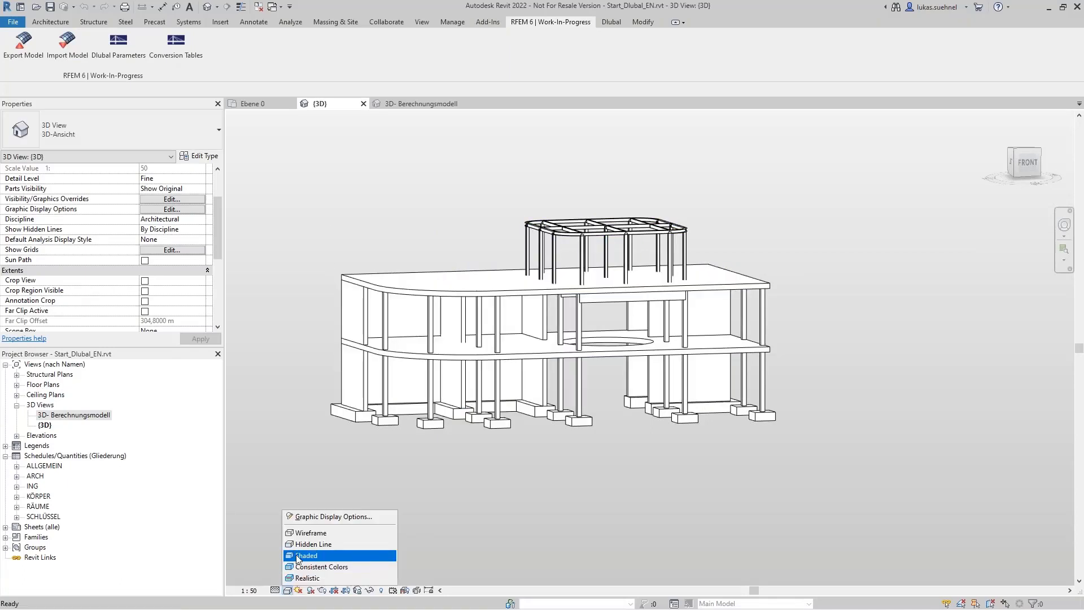
pyautogui.click(274, 428)
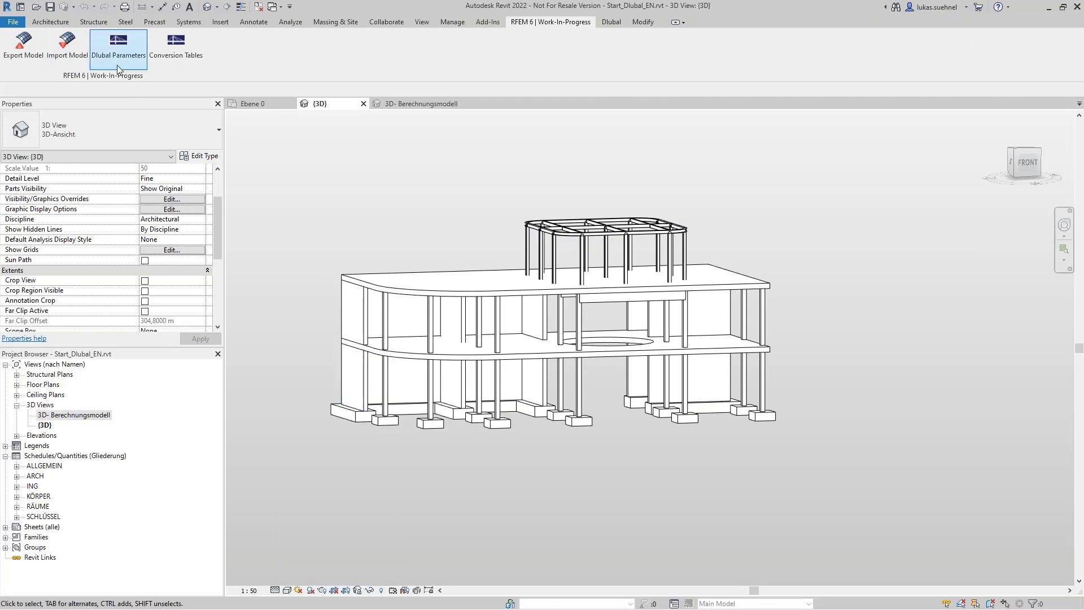
# Step: Start the model import from RFEM 6, turning off member eccentricities and choosing to update the existing structure
pyautogui.click(69, 49)
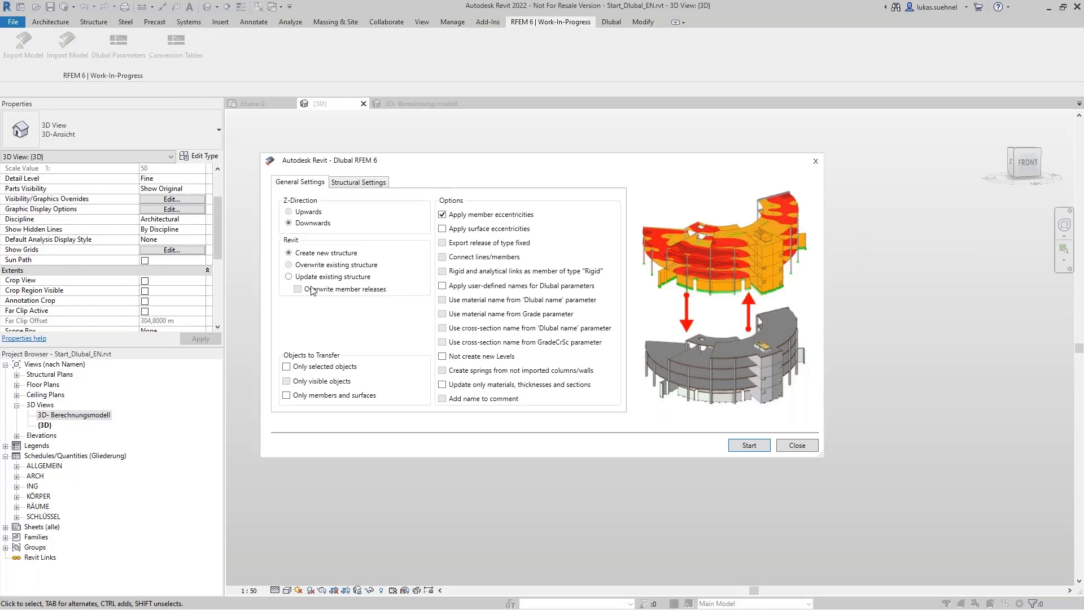
pyautogui.click(458, 214)
pyautogui.click(299, 278)
pyautogui.click(748, 446)
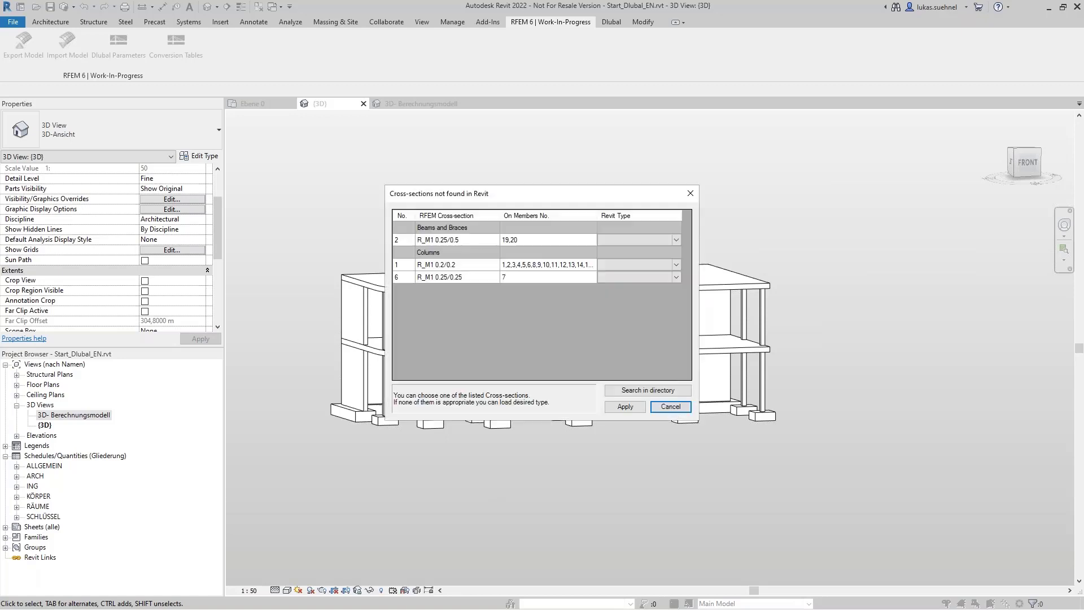
# Step: Map beam section R_M1 0.25/0.5 to Revit type STB 250 x 500 and column section R_M1 0.2/0.2 to STB 200 x 200
pyautogui.click(679, 238)
pyautogui.scroll(-4, 642, 326)
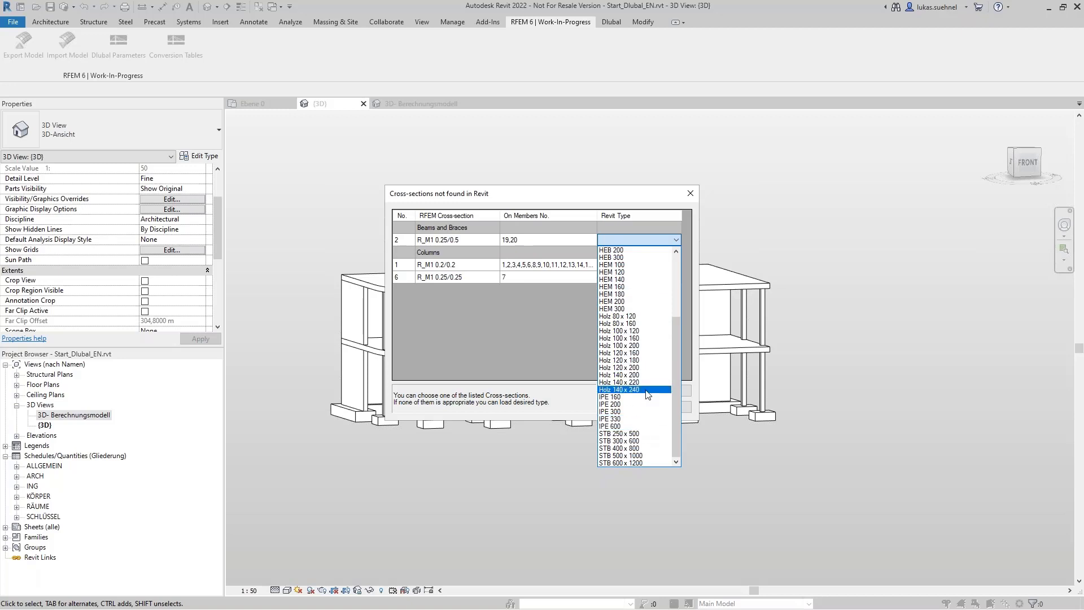
pyautogui.click(645, 433)
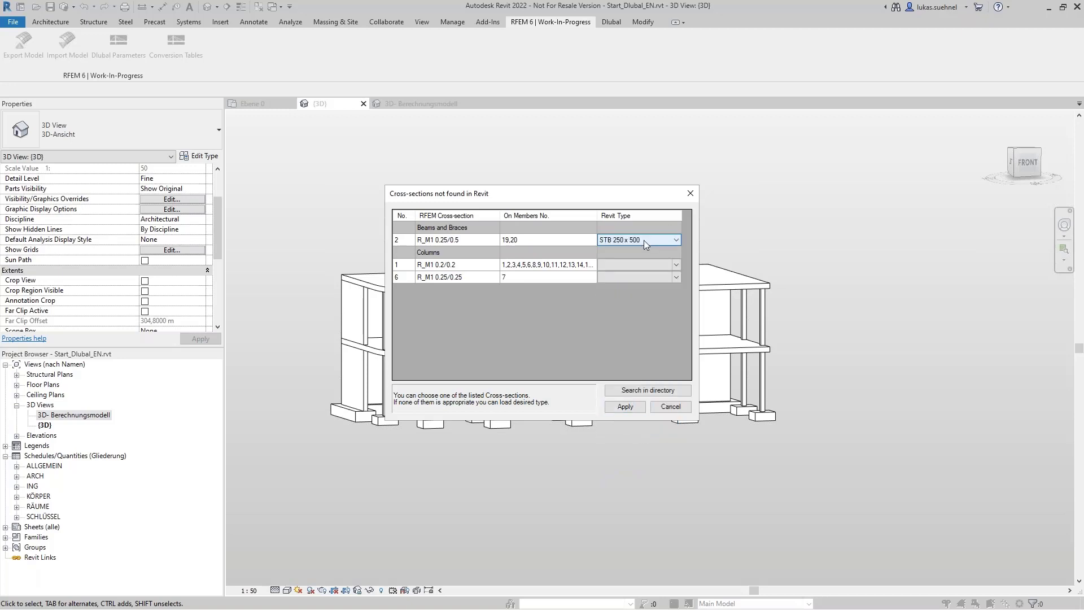
pyautogui.click(649, 264)
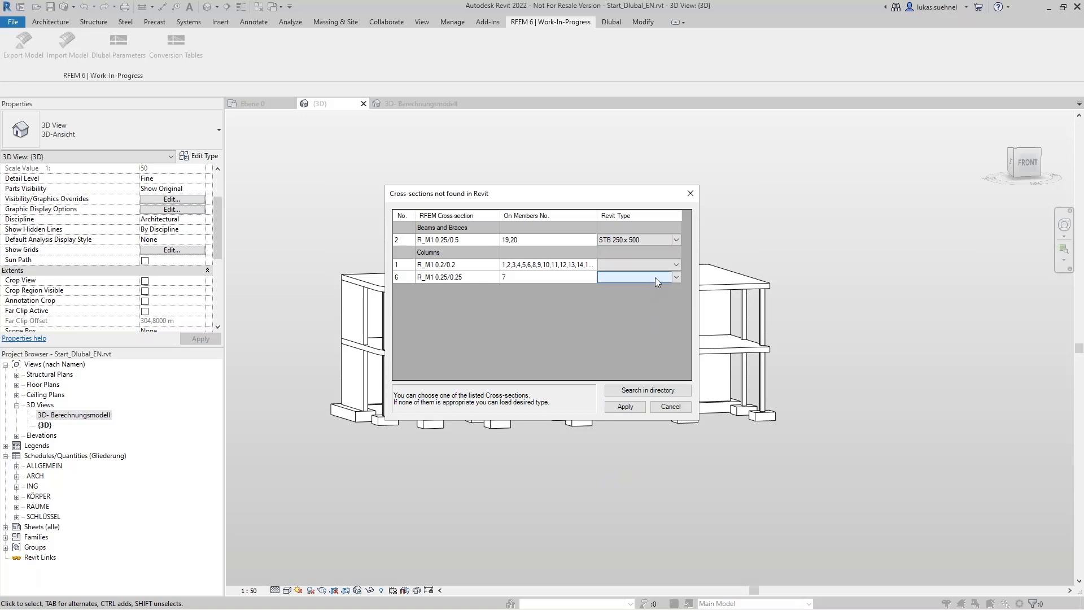
pyautogui.click(678, 263)
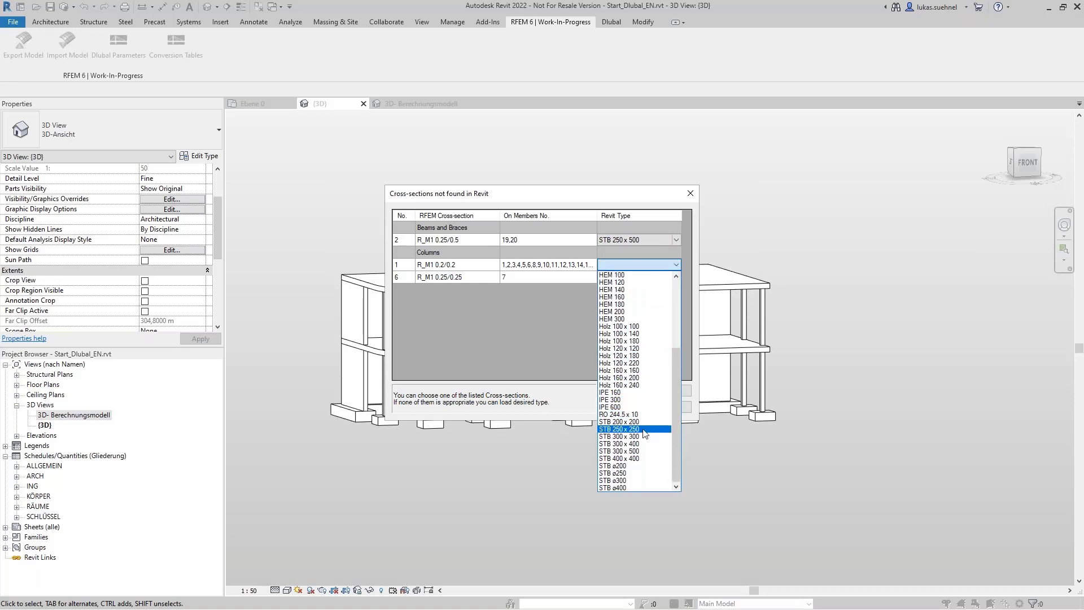
pyautogui.click(643, 422)
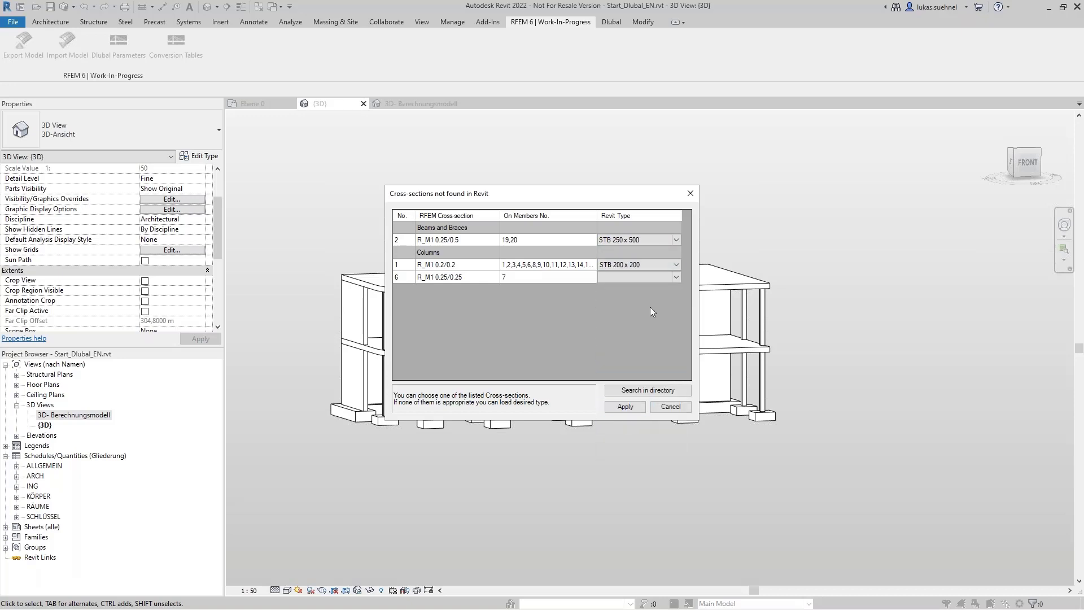
# Step: Map column section R_M1 0.25/0.25 to STB 250 x 250, apply the assignments, and close the import report once it finishes
pyautogui.click(678, 277)
pyautogui.scroll(-5, 658, 396)
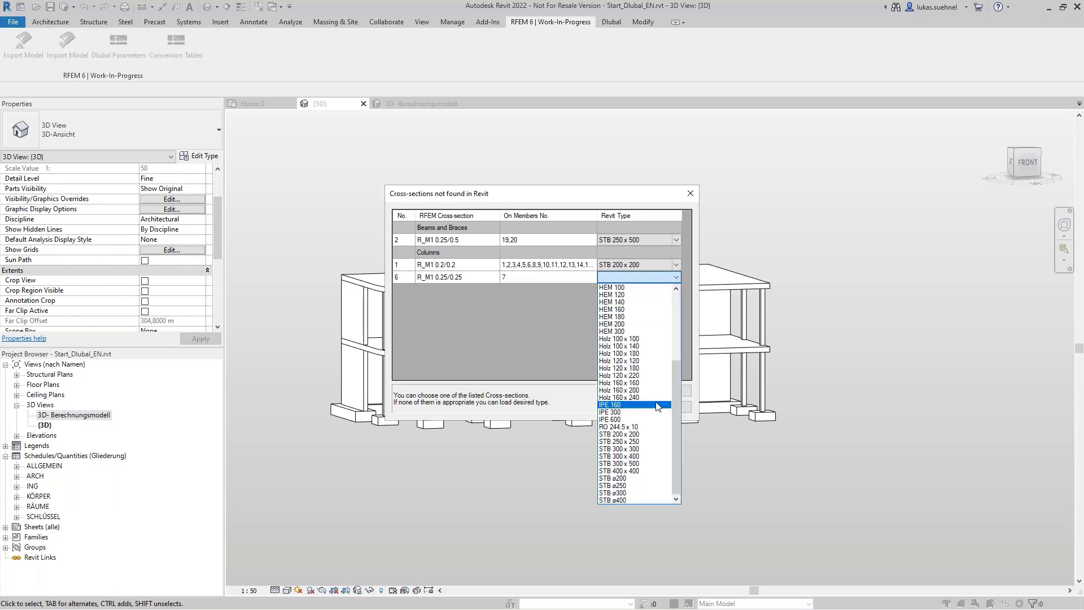
pyautogui.click(636, 441)
pyautogui.click(624, 406)
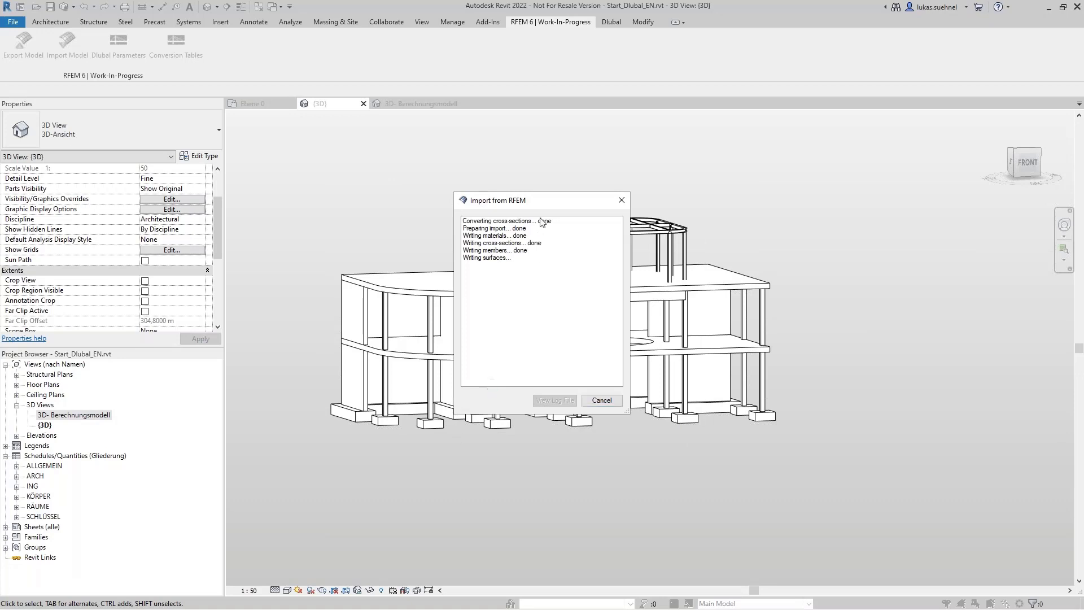
pyautogui.moveTo(546, 204); pyautogui.dragTo(743, 234)
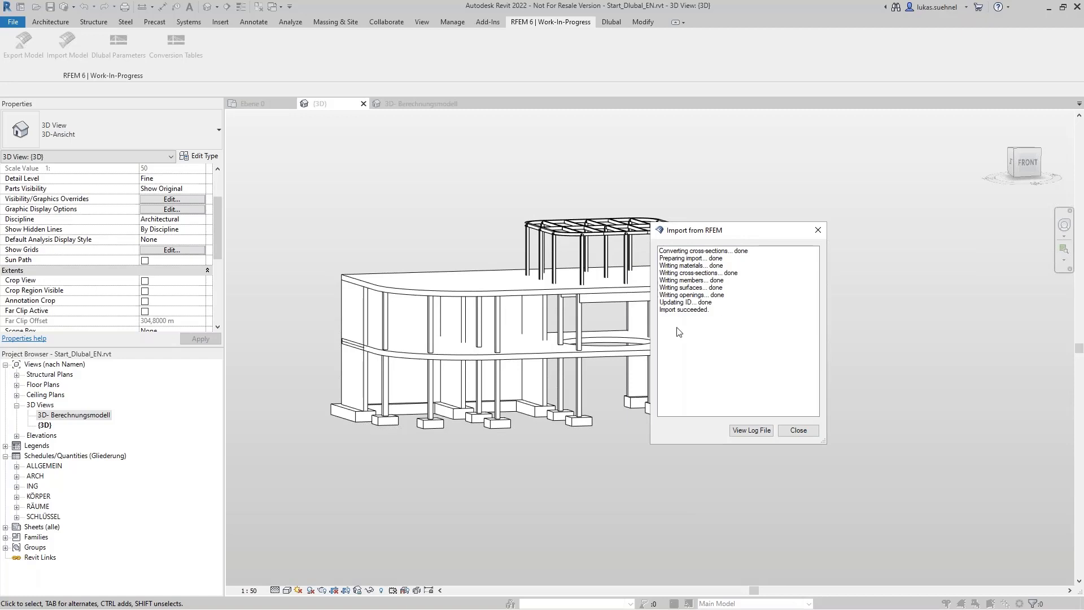
pyautogui.click(811, 433)
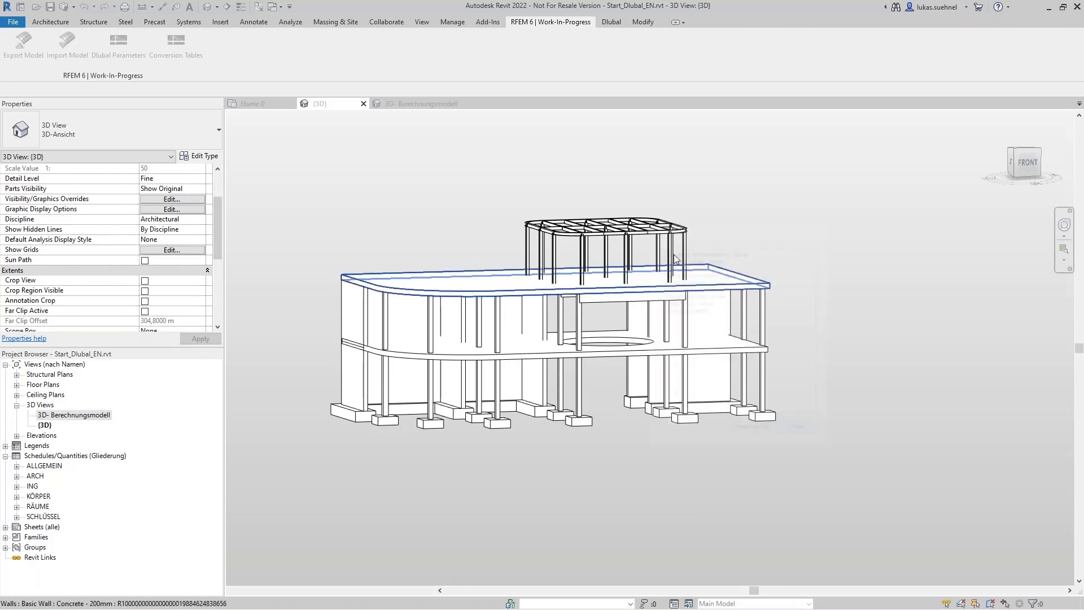
# Step: Check the updated steel roof frame and the family type of the modified ground-floor column in the 3D view
pyautogui.scroll(5, 604, 204)
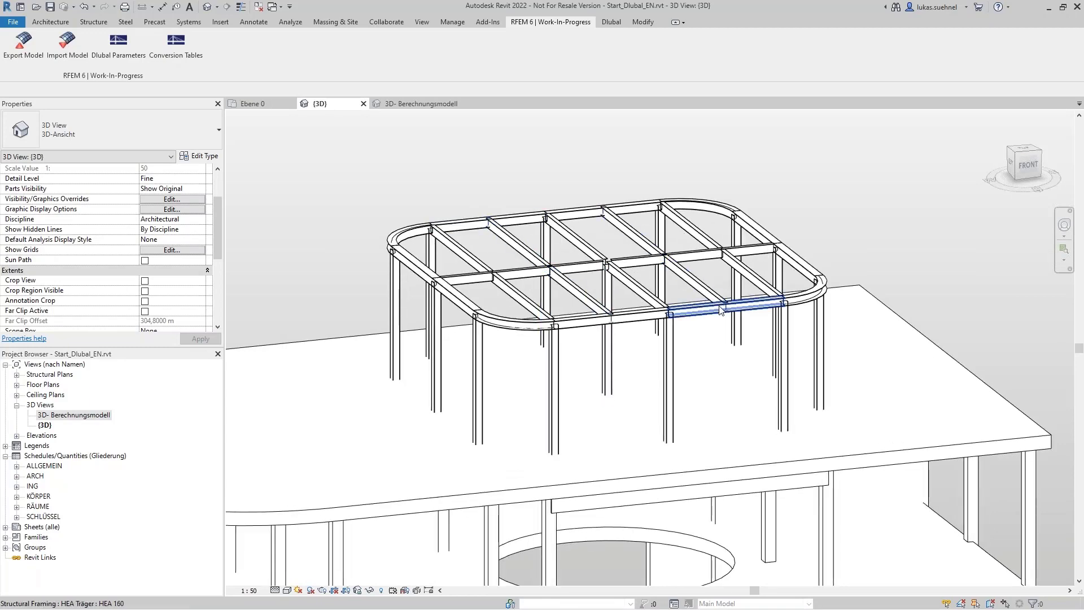
pyautogui.scroll(-3, 776, 182)
pyautogui.scroll(-2, 775, 179)
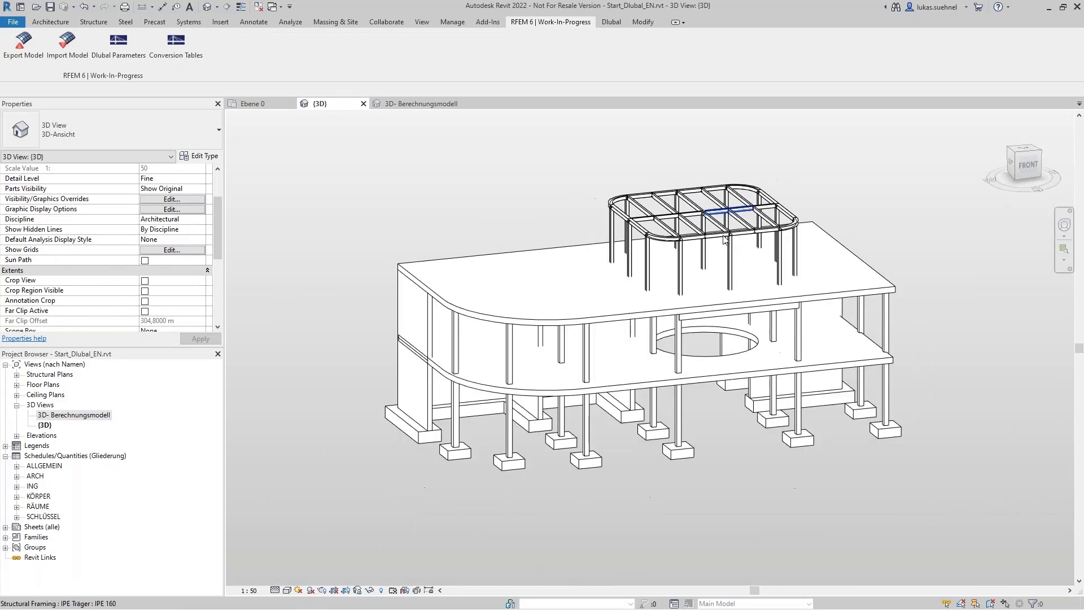
pyautogui.moveTo(476, 454)
pyautogui.keyDown('shift'); pyautogui.mouseDown(button='middle')
pyautogui.moveTo(476, 418)
pyautogui.moveTo(470, 441)
pyautogui.mouseUp(button='middle'); pyautogui.keyUp('shift')
pyautogui.click(465, 428)
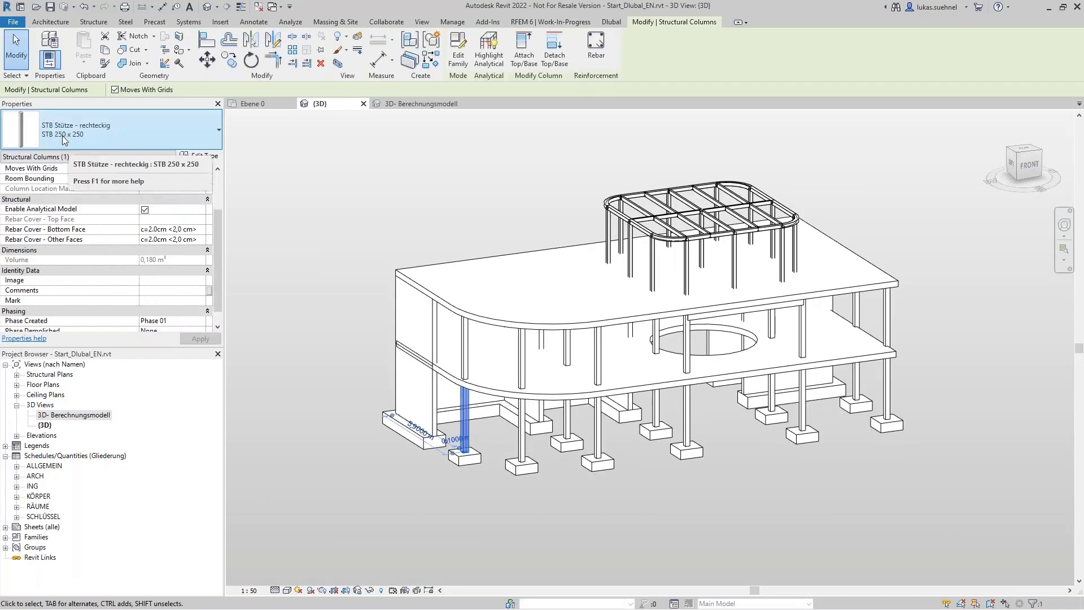
pyautogui.click(336, 299)
pyautogui.keyDown('shift'); pyautogui.moveTo(359, 305); pyautogui.dragTo(314, 326, button='middle'); pyautogui.keyUp('shift')
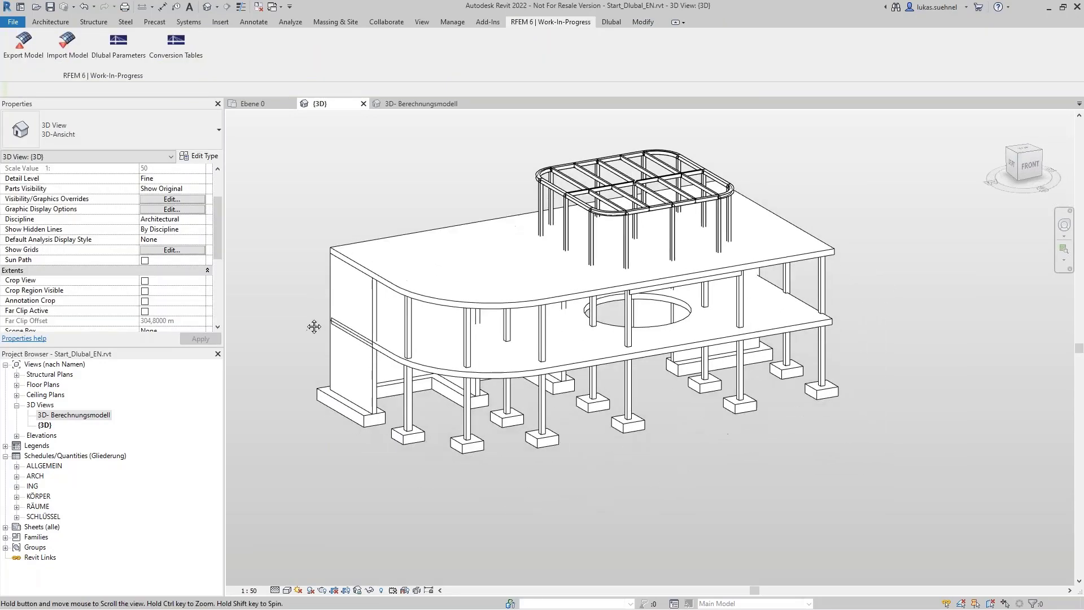
# Step: Select all elements of the building model in the 3D view and delete them
pyautogui.moveTo(306, 227); pyautogui.dragTo(314, 289, button='middle')
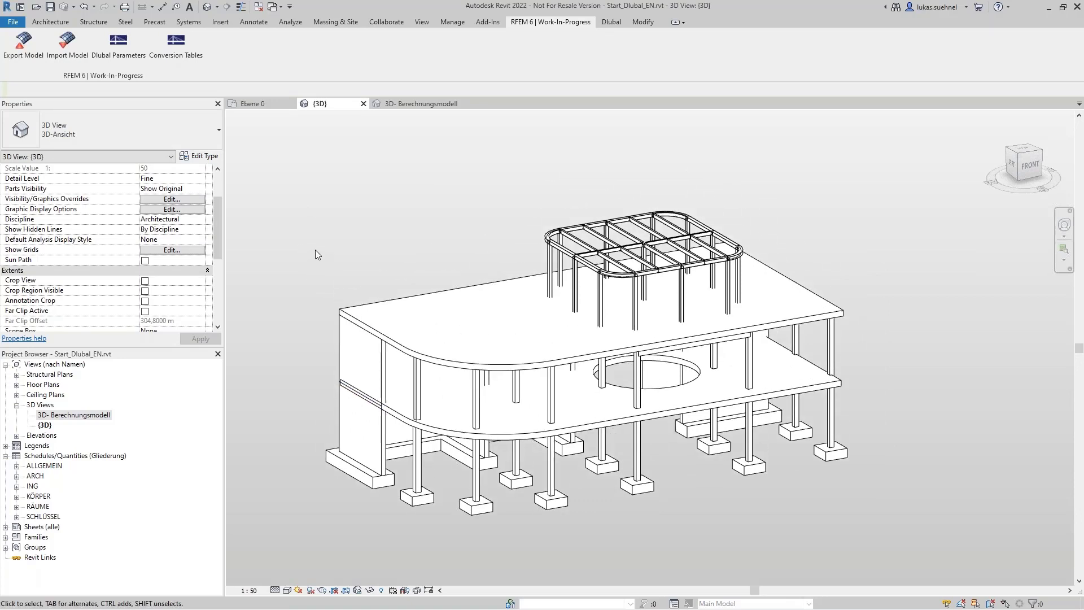
pyautogui.scroll(-4, 315, 249)
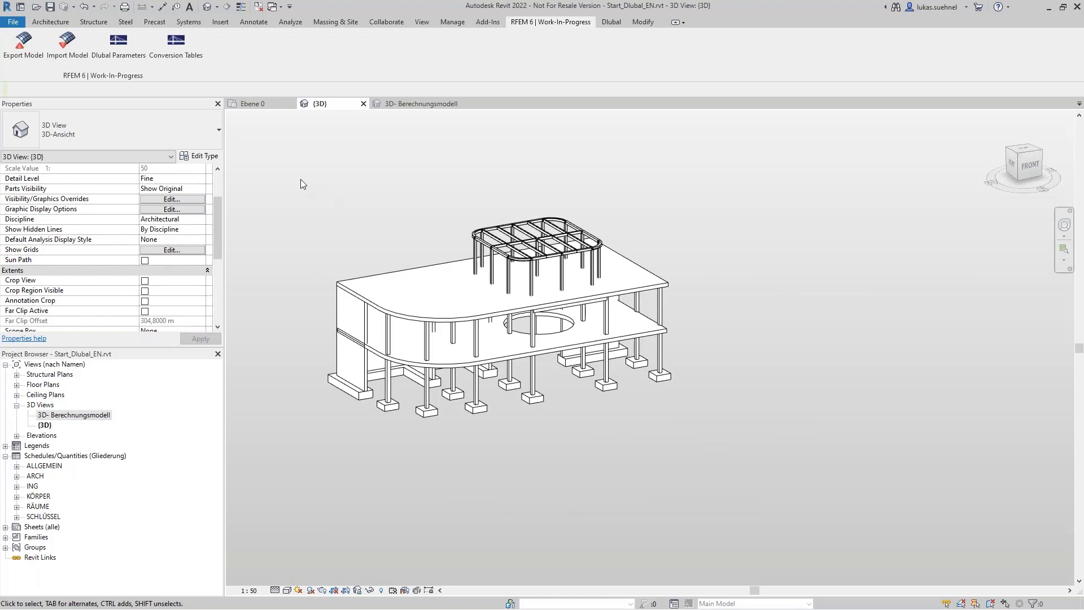
pyautogui.moveTo(300, 178); pyautogui.dragTo(694, 423)
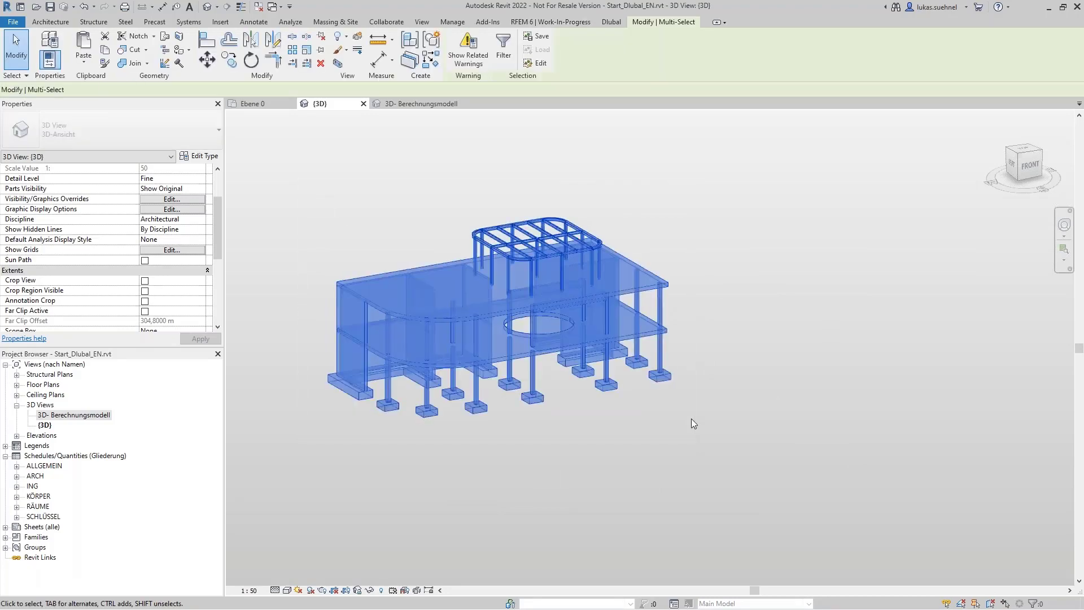
pyautogui.press('Delete')
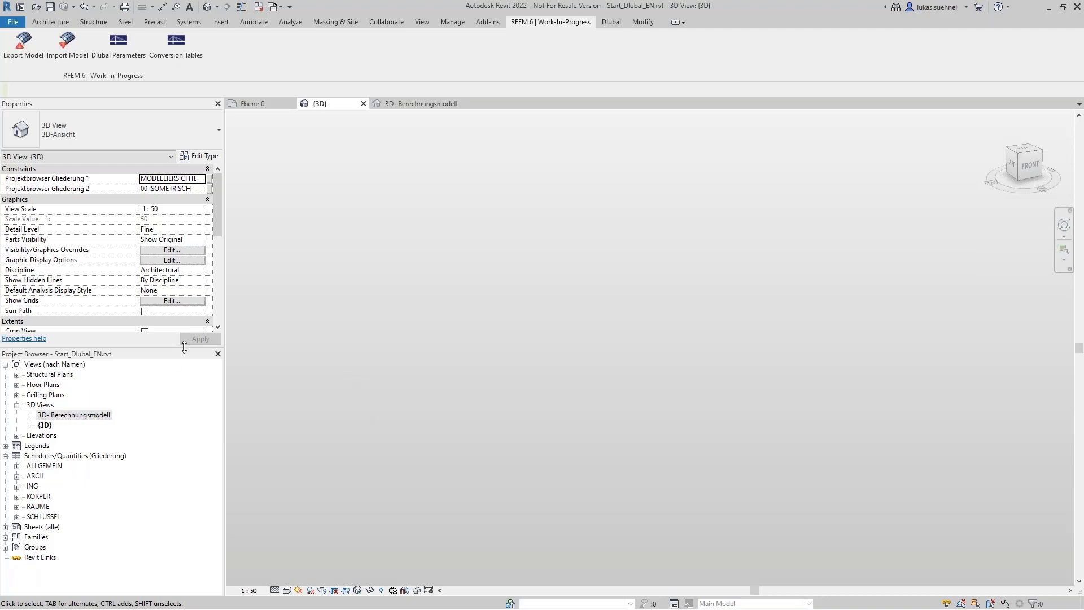
# Step: Start another RFEM 6 import that updates the existing structure, and map beam section R_M1 0.25/0.5 to STB 250 x 500
pyautogui.click(67, 42)
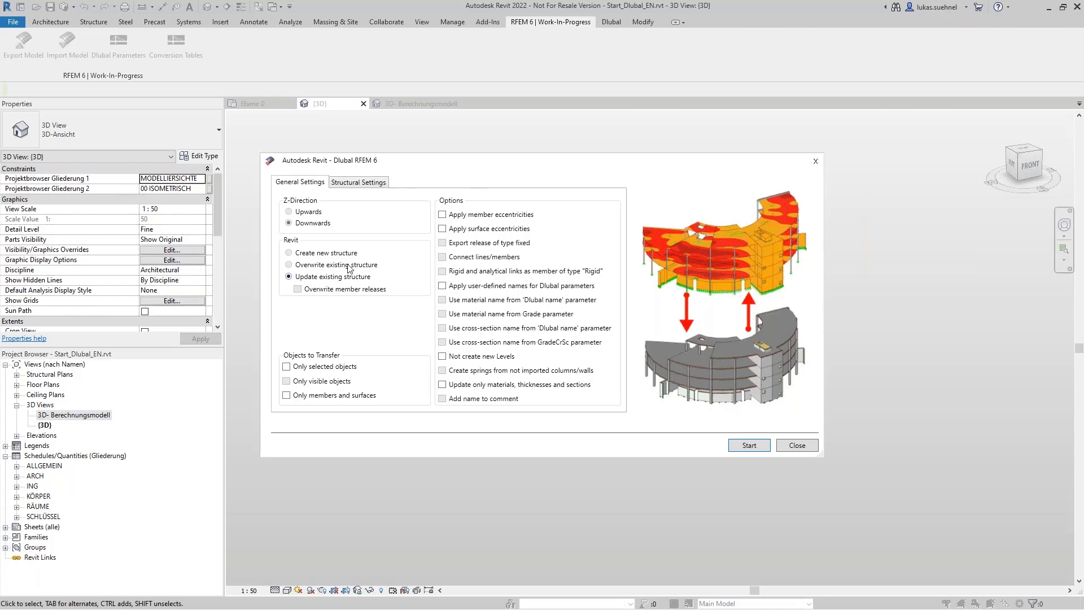
pyautogui.click(748, 446)
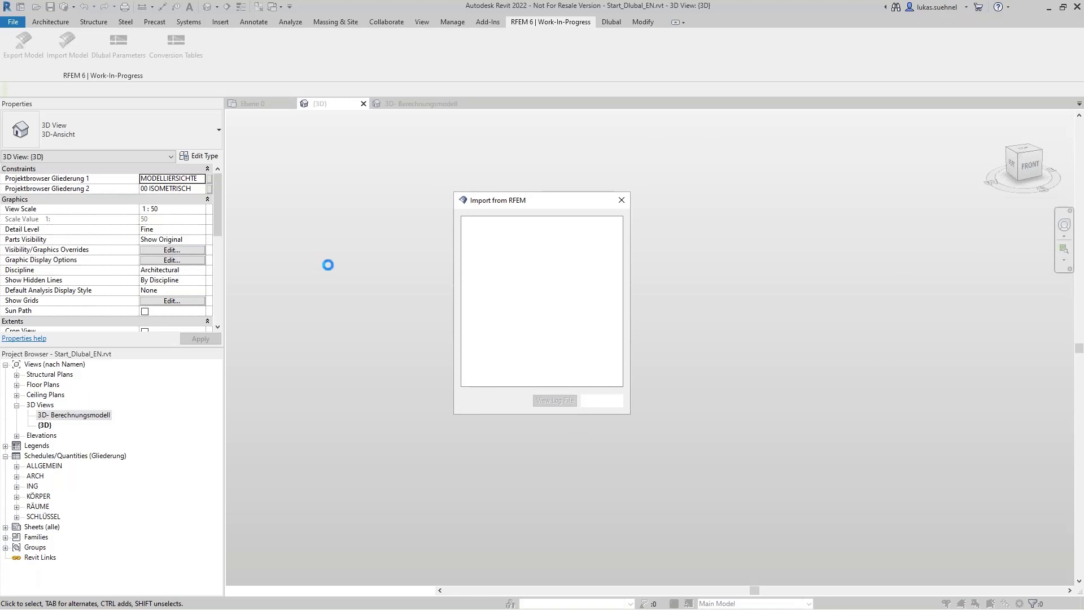
pyautogui.click(680, 239)
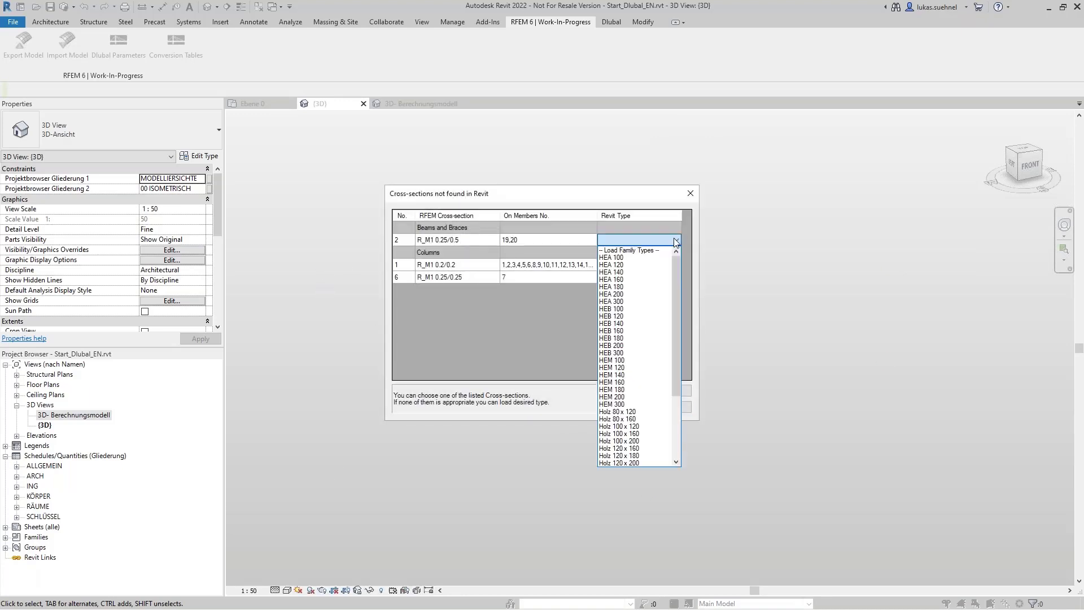
pyautogui.scroll(-5, 639, 421)
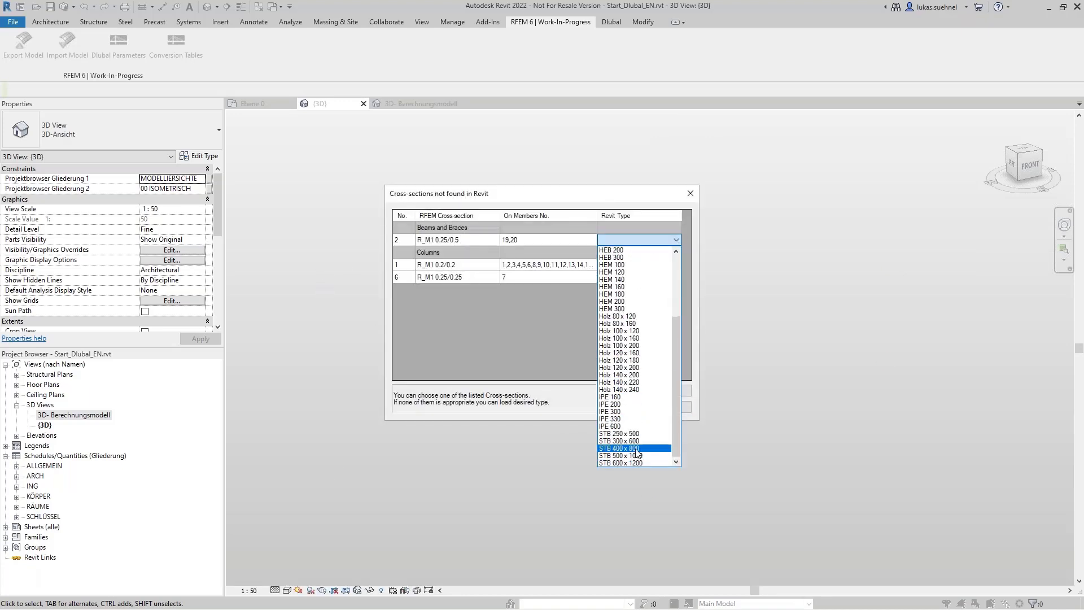
pyautogui.click(637, 435)
# Step: Assign Revit type STB 200 x 200 to column section R_M1 0.2/0.2
pyautogui.click(652, 263)
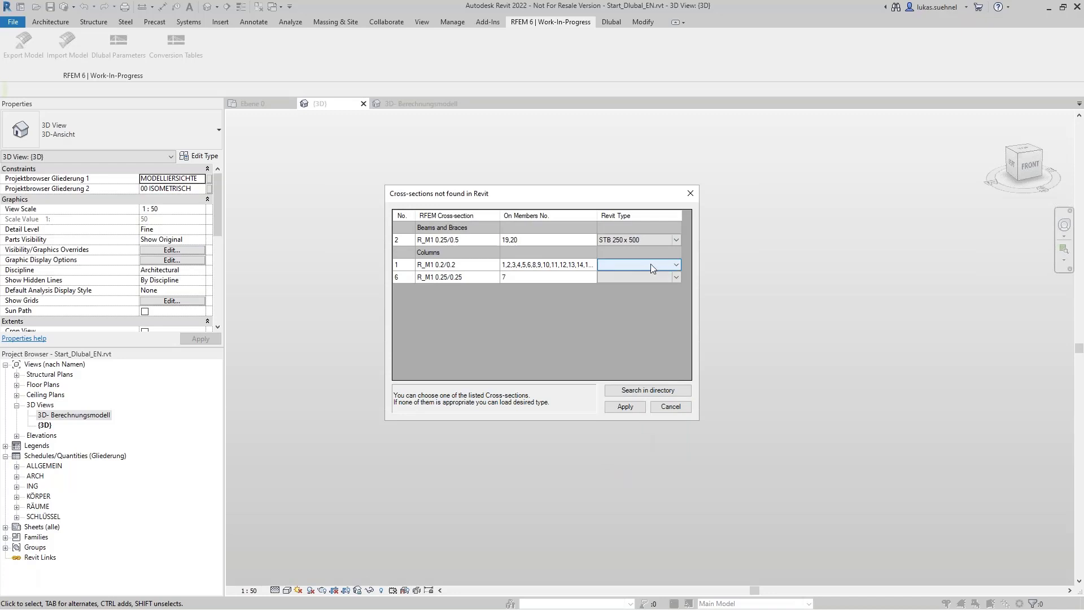
pyautogui.click(675, 265)
pyautogui.scroll(-5, 638, 361)
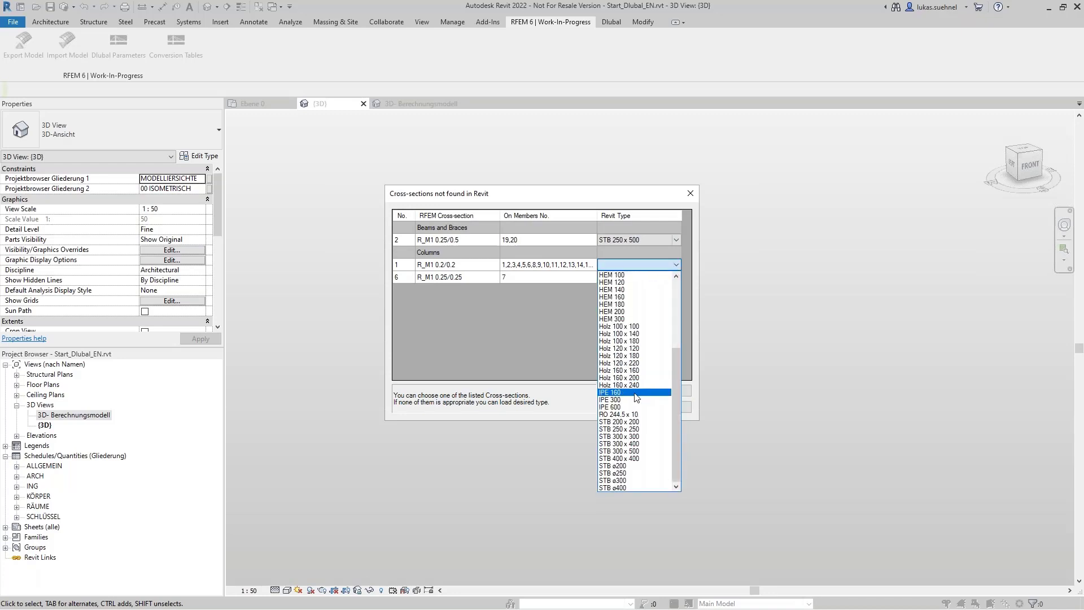
pyautogui.click(621, 422)
# Step: Assign STB 250 x 250 to column section R_M1 0.25/0.25, apply the section assignments, and close the import report once it finishes
pyautogui.click(673, 277)
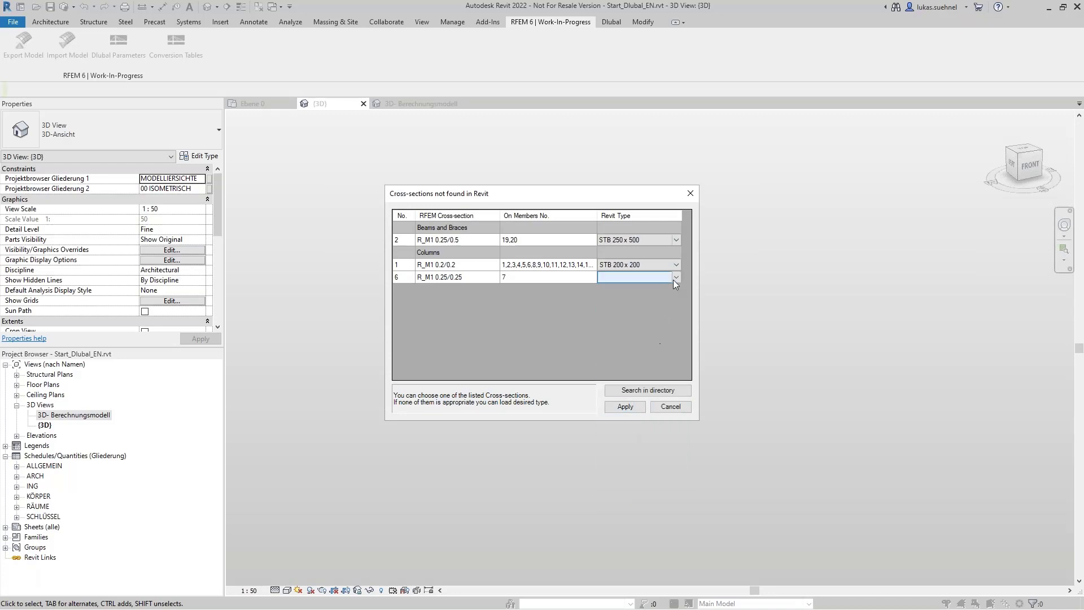
pyautogui.click(673, 277)
pyautogui.scroll(-5, 647, 347)
pyautogui.click(639, 438)
pyautogui.click(626, 407)
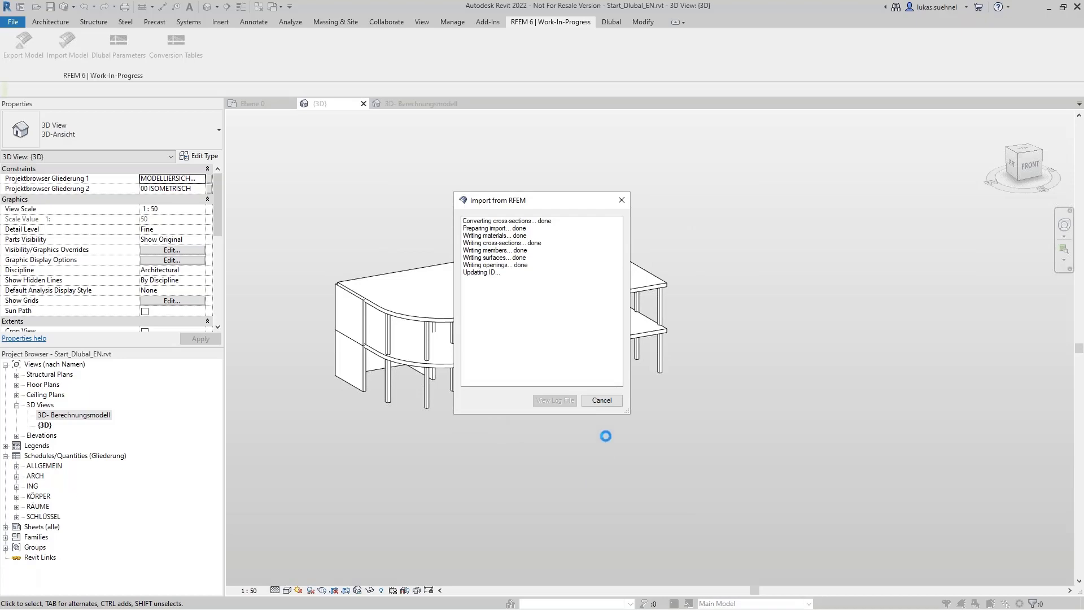
pyautogui.click(608, 403)
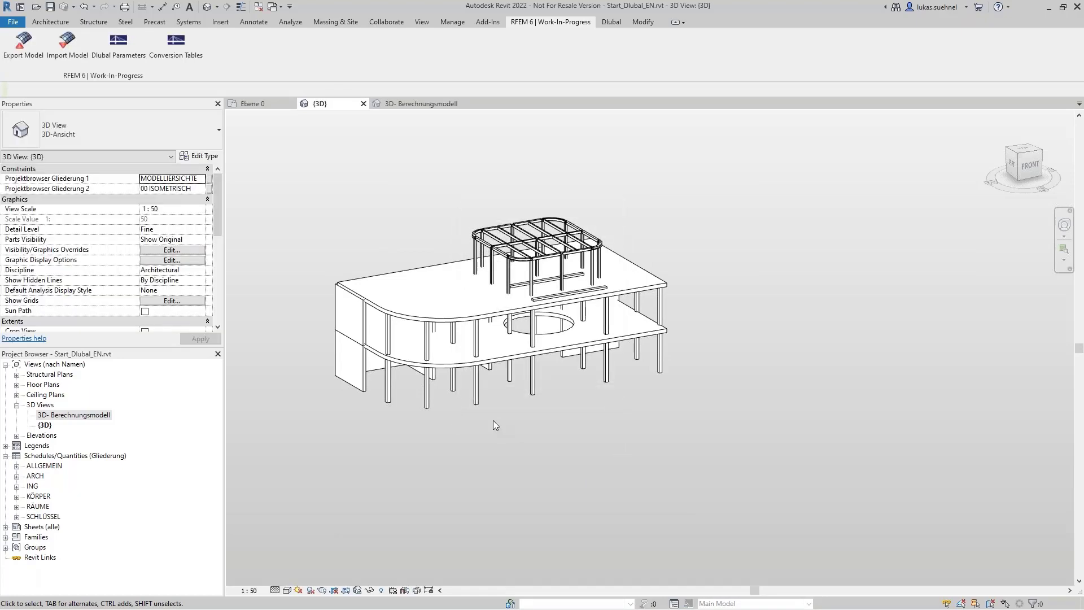
# Step: Examine the imported columns, walls, slabs and steel roof frame in the 3D view from different angles
pyautogui.moveTo(442, 460); pyautogui.dragTo(464, 473, button='middle')
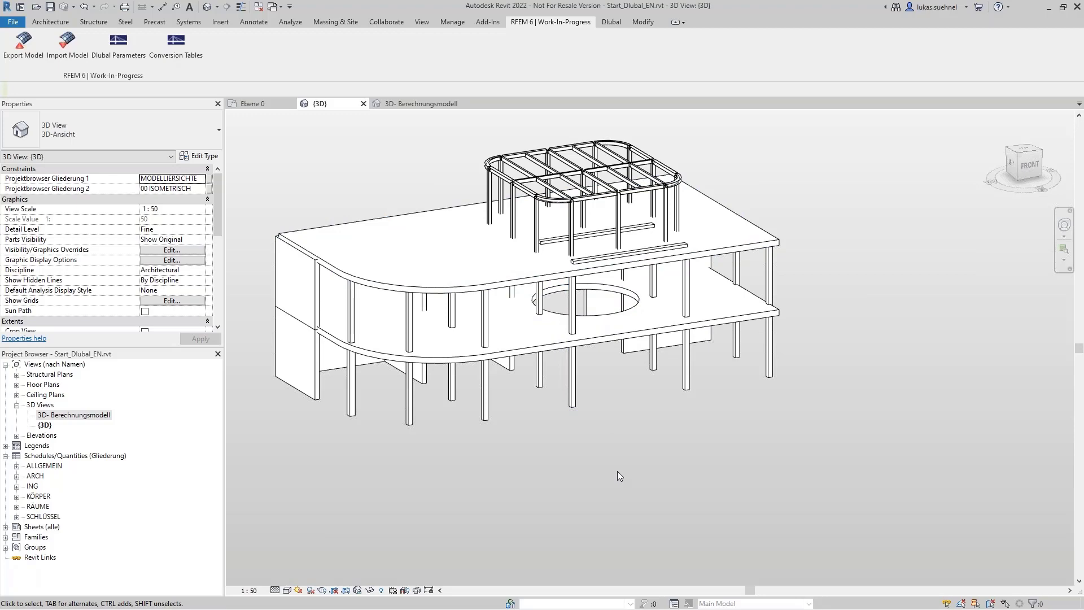
pyautogui.keyDown('shift'); pyautogui.moveTo(616, 470); pyautogui.dragTo(626, 434, button='middle'); pyautogui.keyUp('shift')
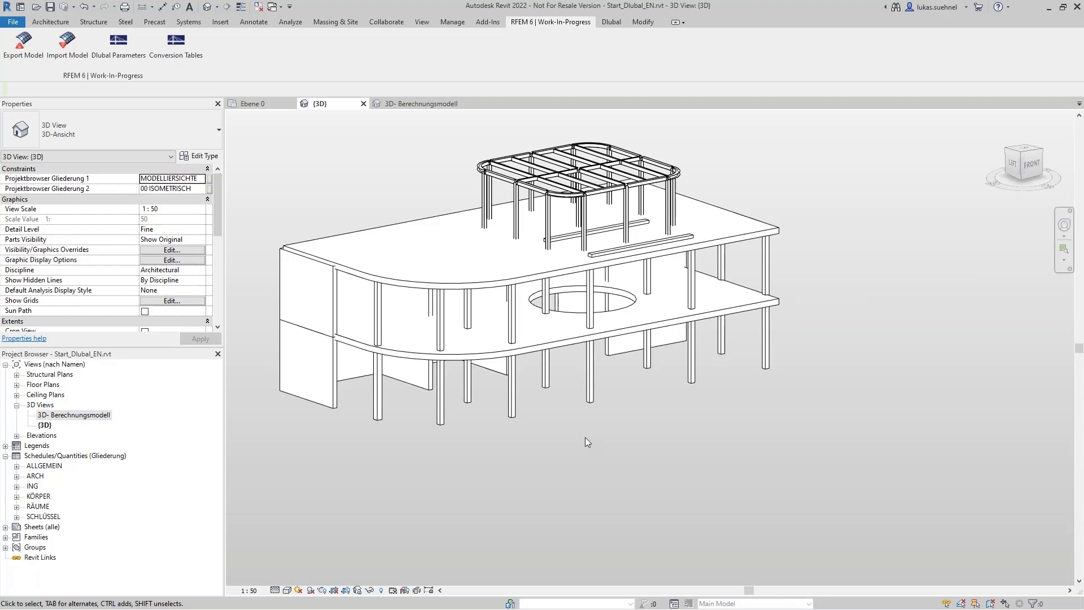
pyautogui.moveTo(361, 222); pyautogui.dragTo(373, 228, button='middle')
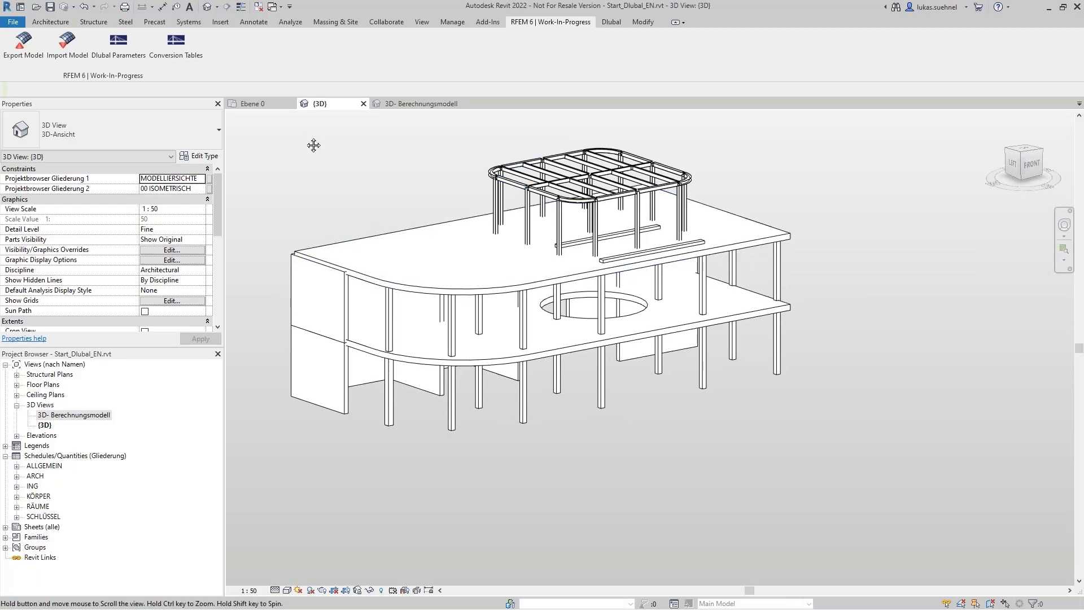
pyautogui.moveTo(347, 176); pyautogui.dragTo(407, 225, button='middle')
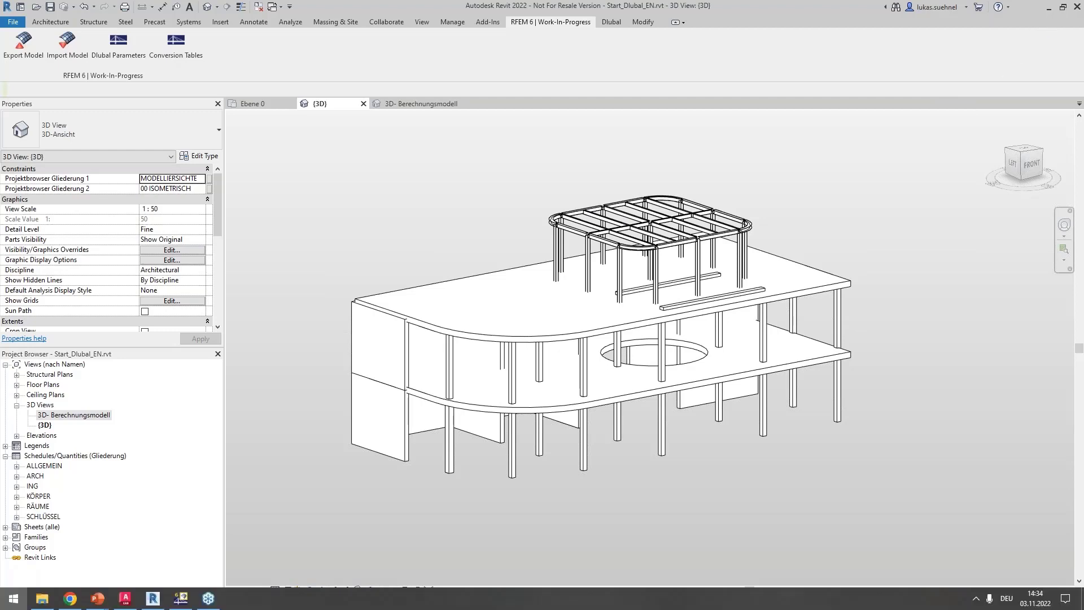
# Step: Switch to the PowerPoint presentation and advance from the Revit import settings slide to the IFC general information slide
pyautogui.click(13, 599)
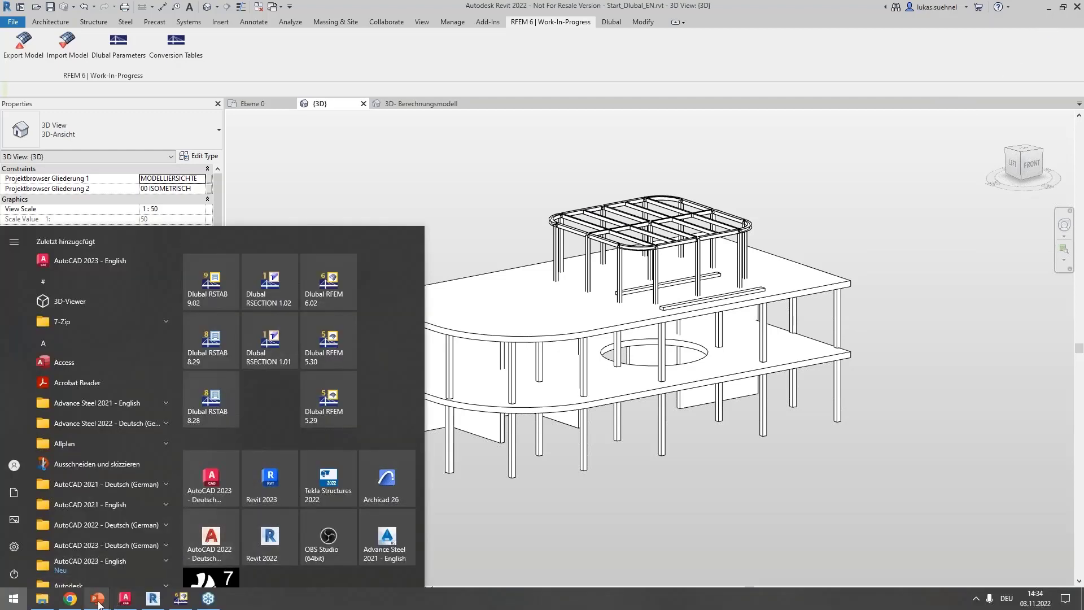
pyautogui.moveTo(101, 601)
pyautogui.click(204, 557)
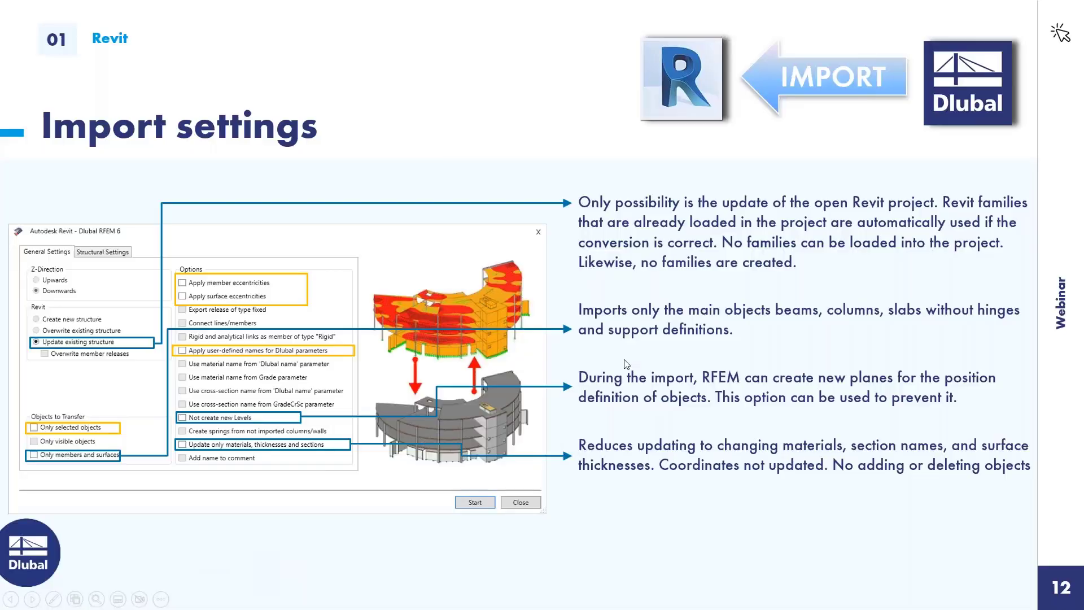
pyautogui.click(626, 359)
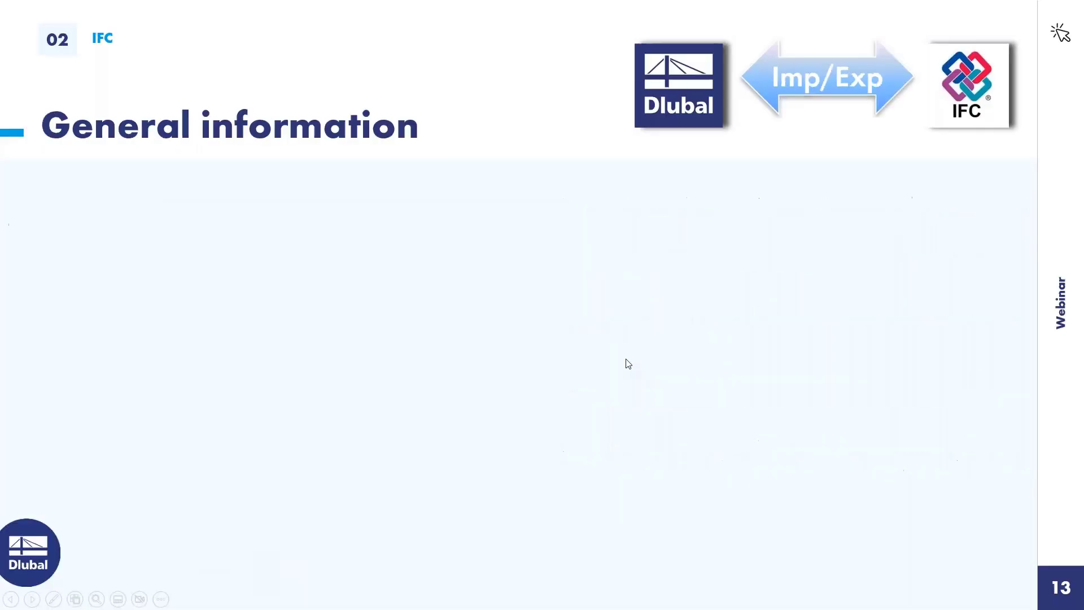
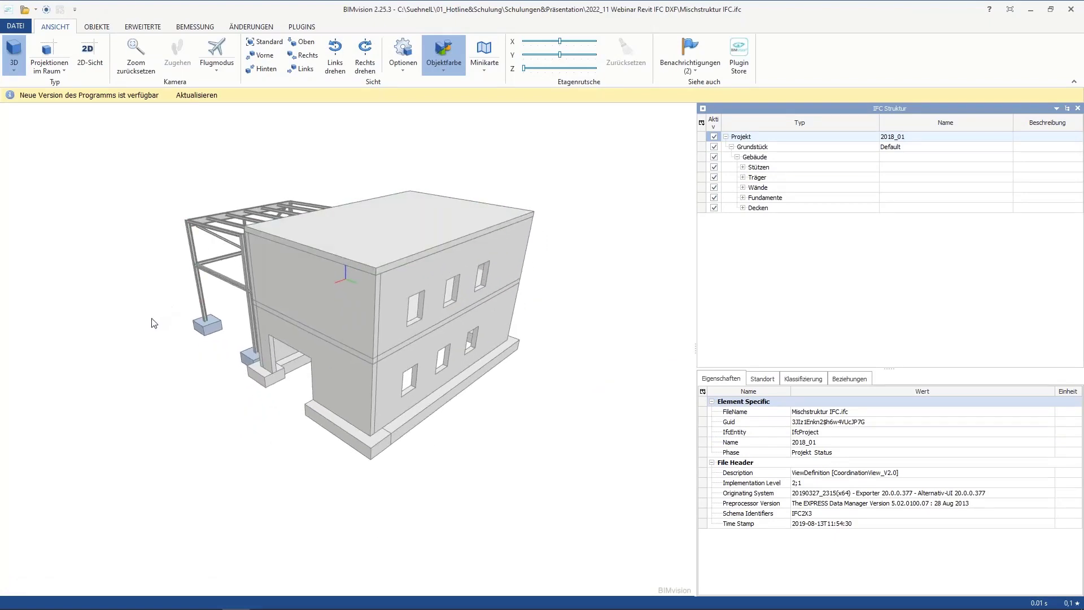
# Step: Examine the steel canopy frame, concrete building and foundations of the Mischstruktur IFC model in BIMvision from several angles
pyautogui.moveTo(151, 323); pyautogui.dragTo(180, 330)
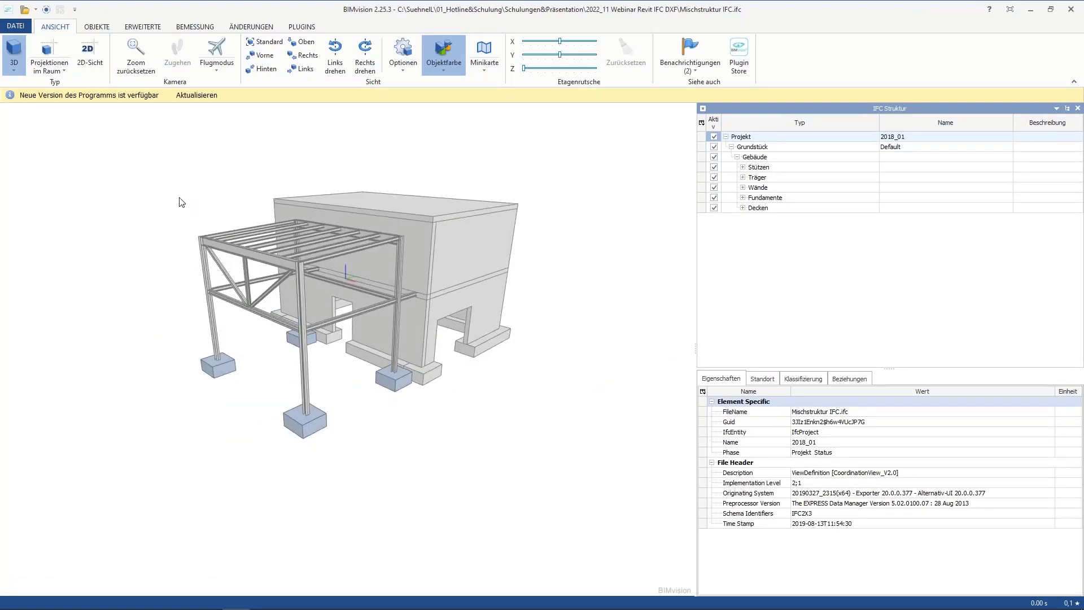
pyautogui.scroll(1, 235, 207)
pyautogui.scroll(2, 582, 329)
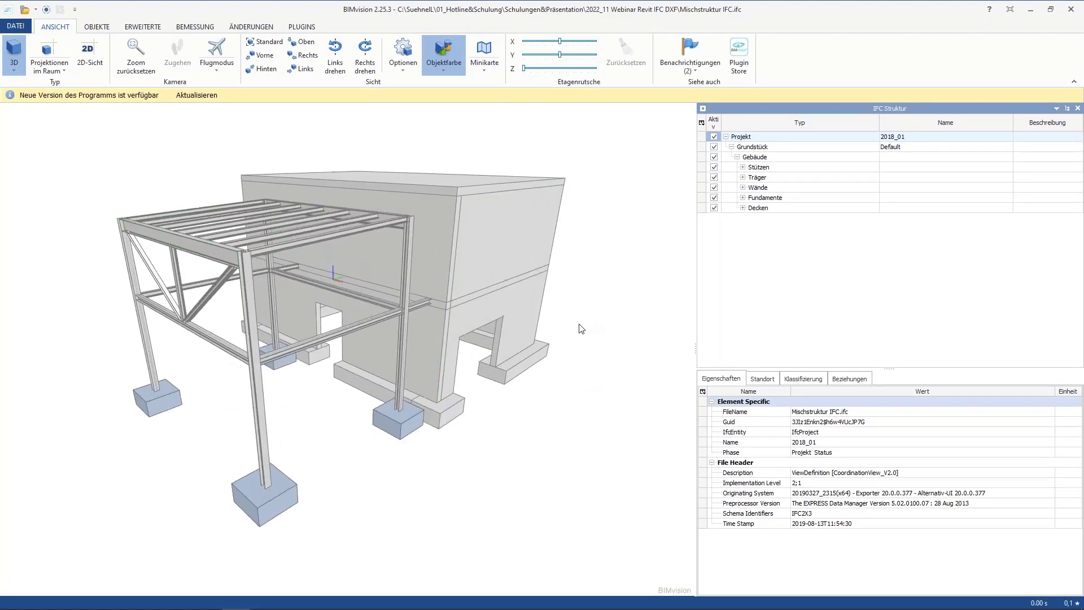
pyautogui.moveTo(582, 329); pyautogui.dragTo(626, 330, button='middle')
pyautogui.moveTo(625, 324); pyautogui.dragTo(399, 101)
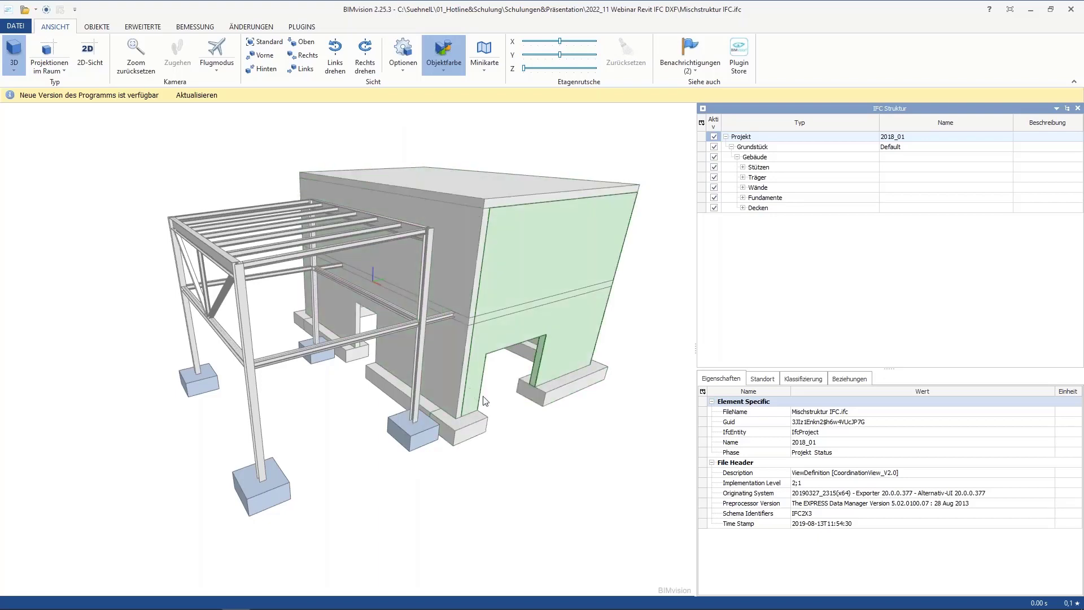
pyautogui.moveTo(590, 430); pyautogui.dragTo(440, 425)
pyautogui.moveTo(207, 344); pyautogui.dragTo(355, 329)
pyautogui.moveTo(354, 330); pyautogui.dragTo(432, 379, button='middle')
pyautogui.scroll(5, 256, 305)
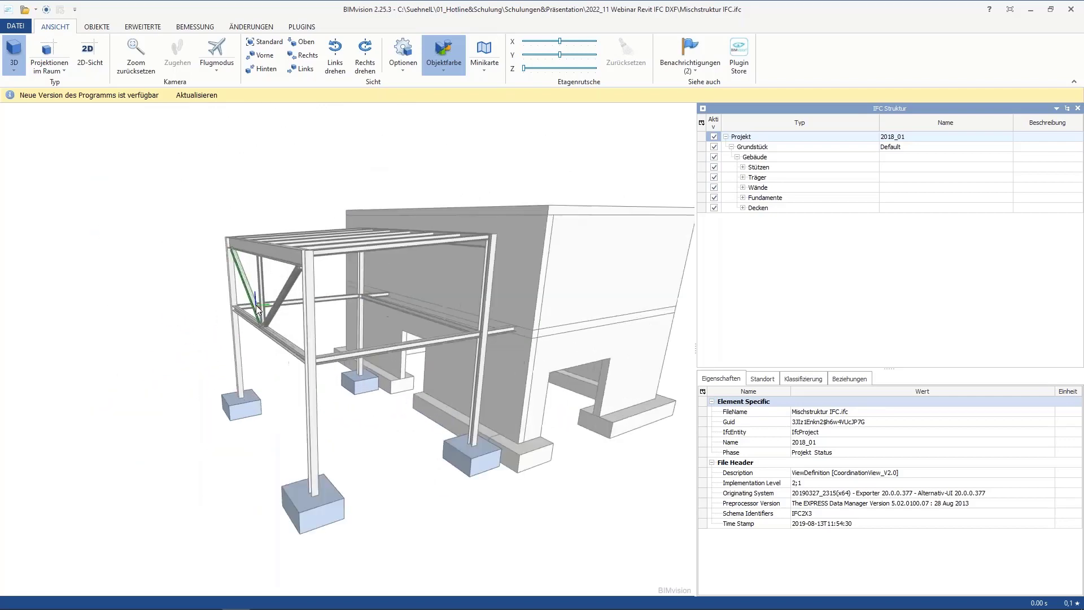
pyautogui.moveTo(341, 320); pyautogui.dragTo(320, 339)
pyautogui.scroll(-5, 327, 328)
pyautogui.moveTo(319, 335); pyautogui.dragTo(351, 334, button='middle')
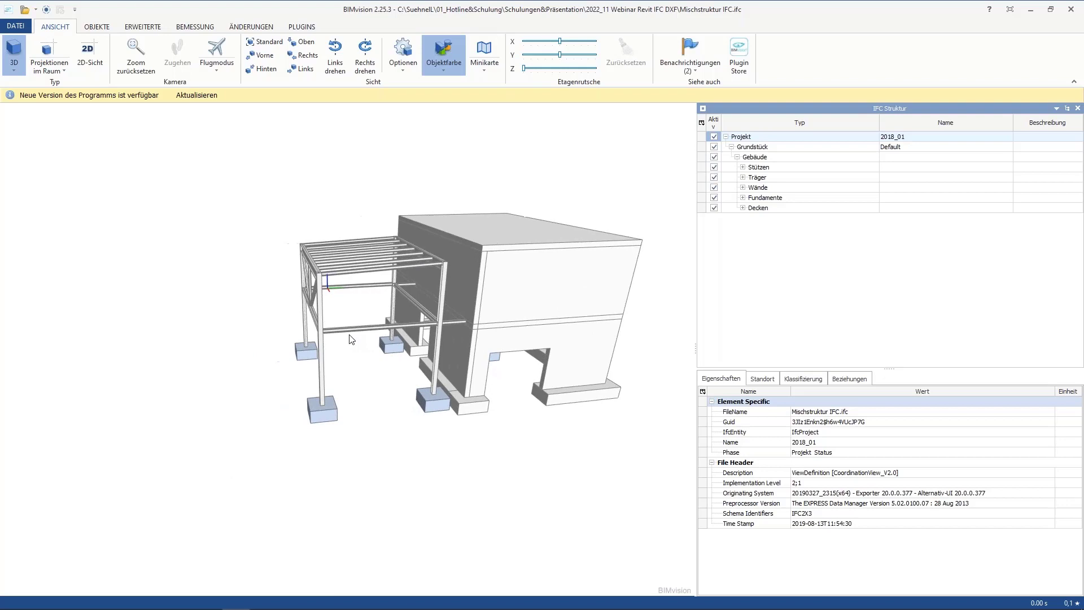
# Step: Inspect the IPE 300 edge beam of the canopy in the IFC structure, including its material layer
pyautogui.click(316, 269)
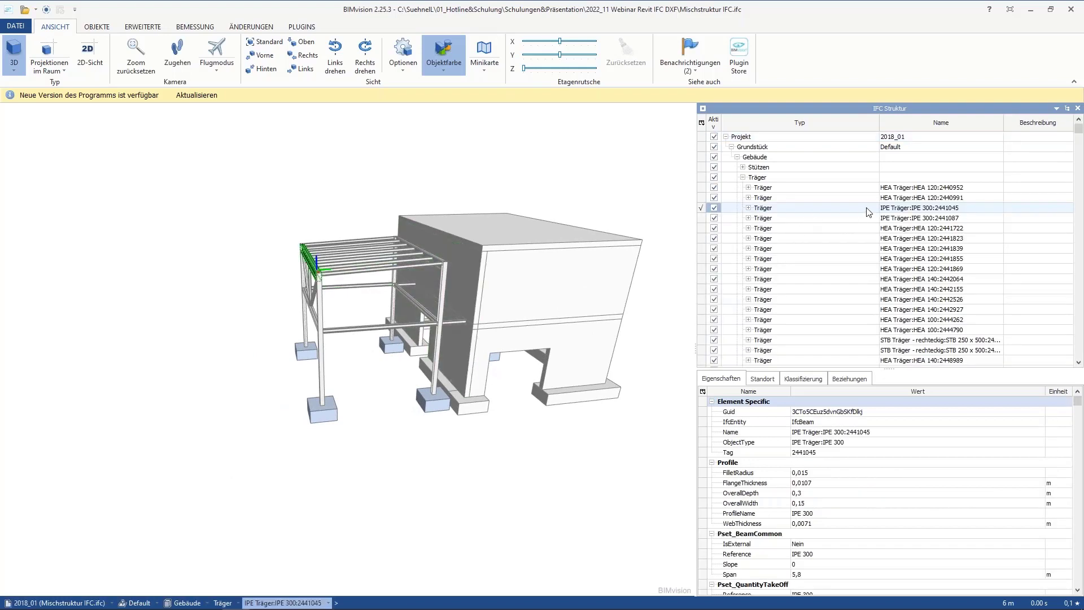
pyautogui.click(749, 208)
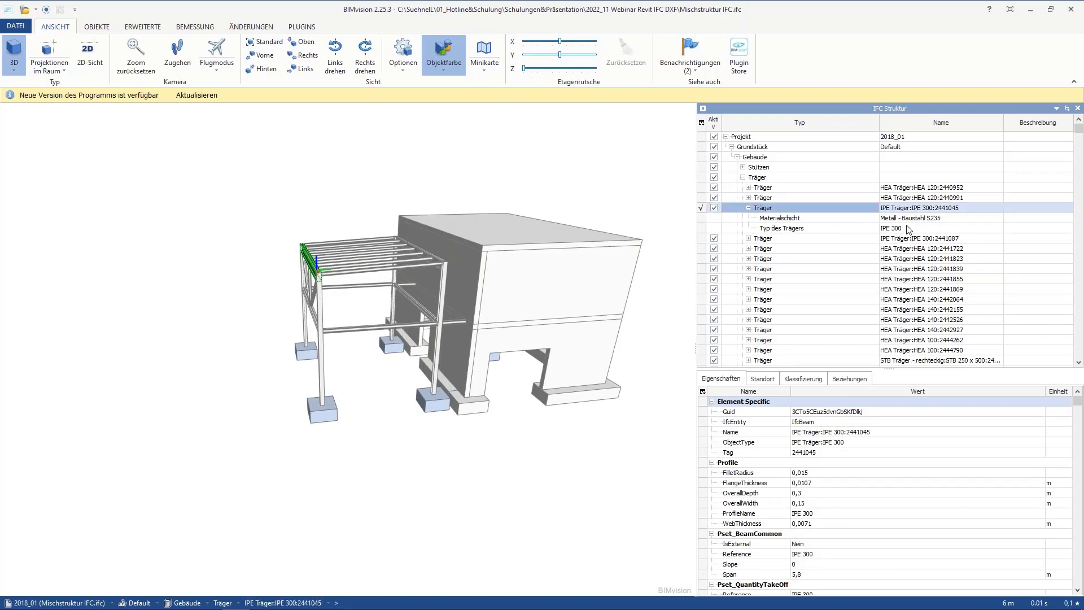
pyautogui.click(910, 219)
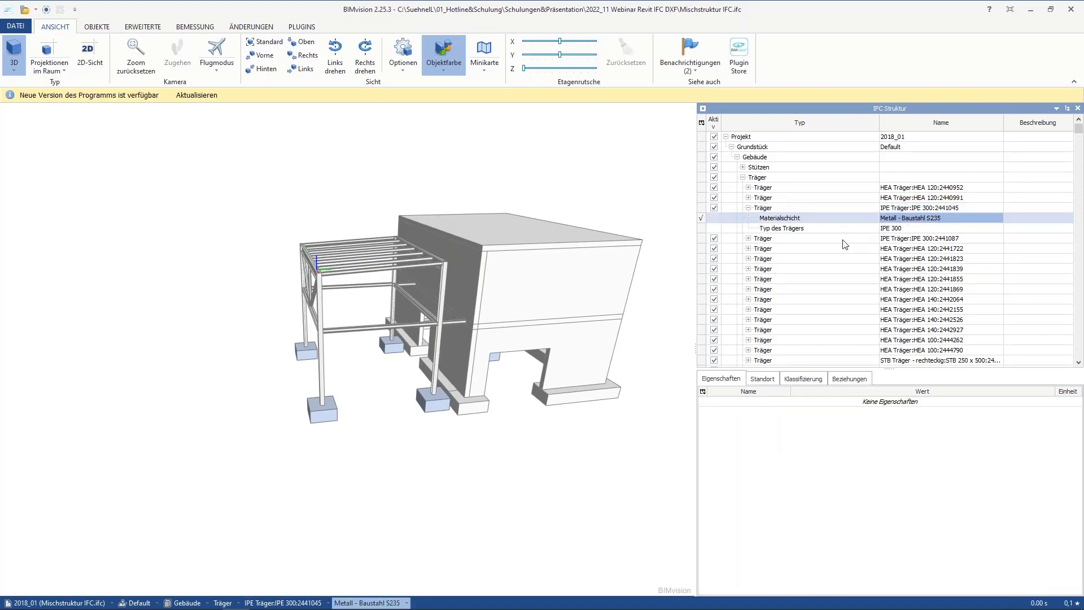
# Step: Switch to RFEM 6 and import the IFC file Mischstruktur IFC.ifc from the folder 2022_11 Webinar Revit IFC DXF
pyautogui.doubleClick(587, 9)
pyautogui.click(967, 155)
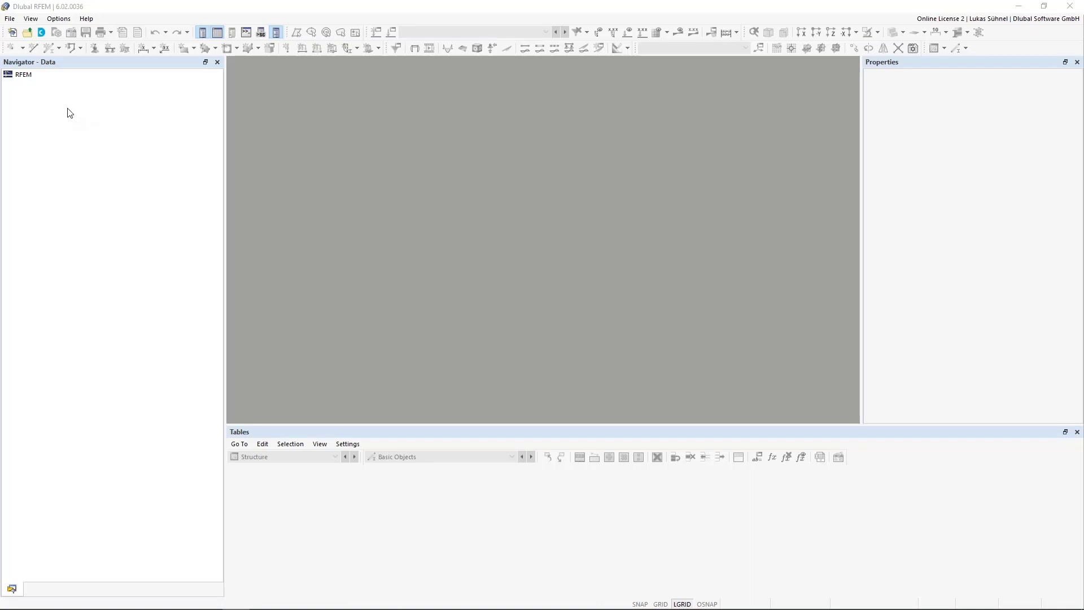
pyautogui.click(11, 19)
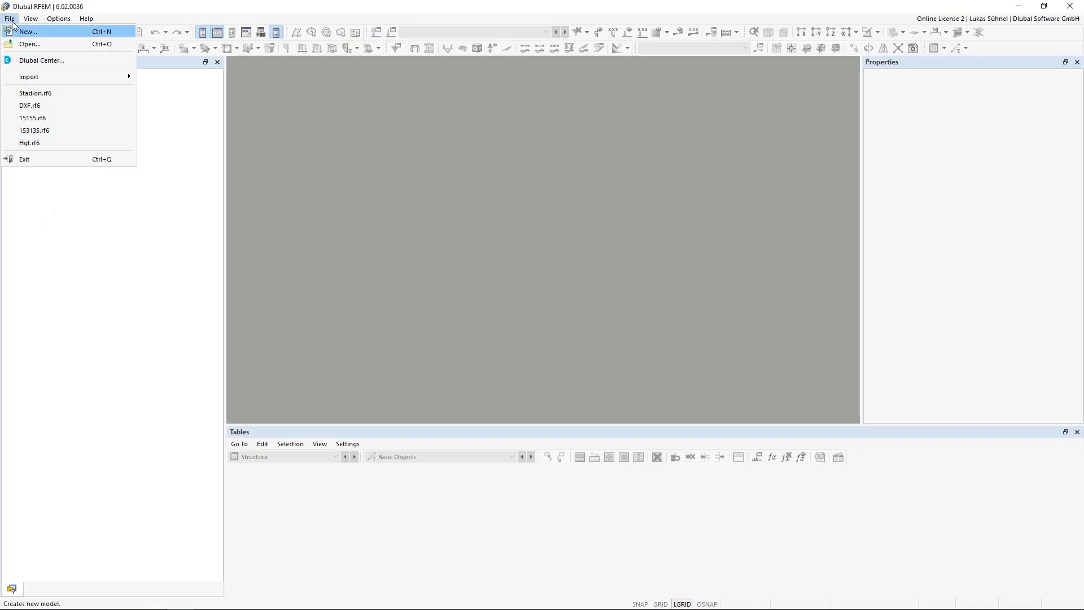
pyautogui.moveTo(124, 77)
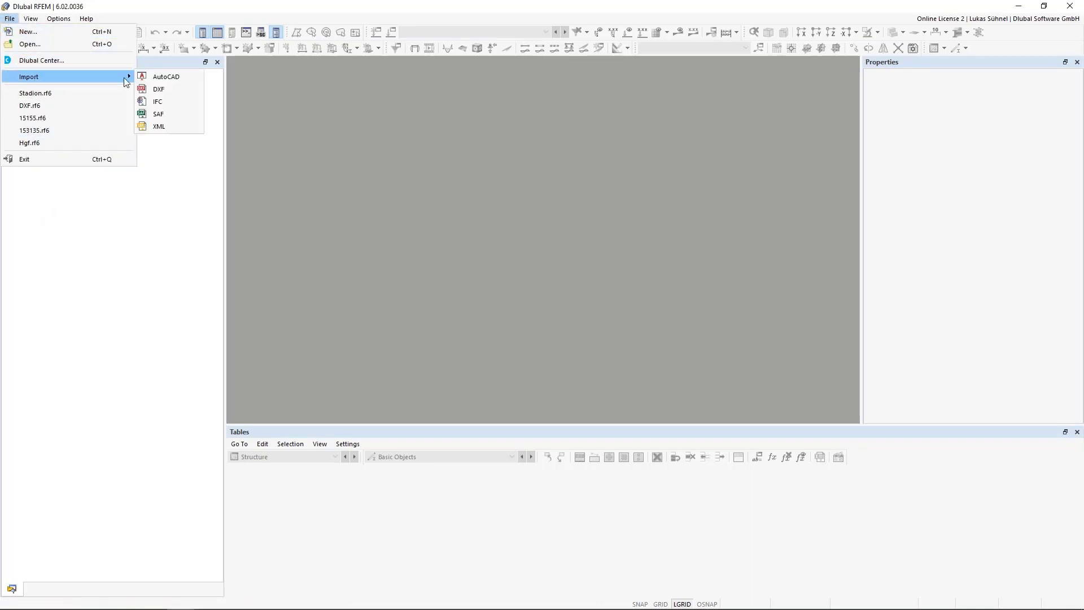
pyautogui.click(155, 105)
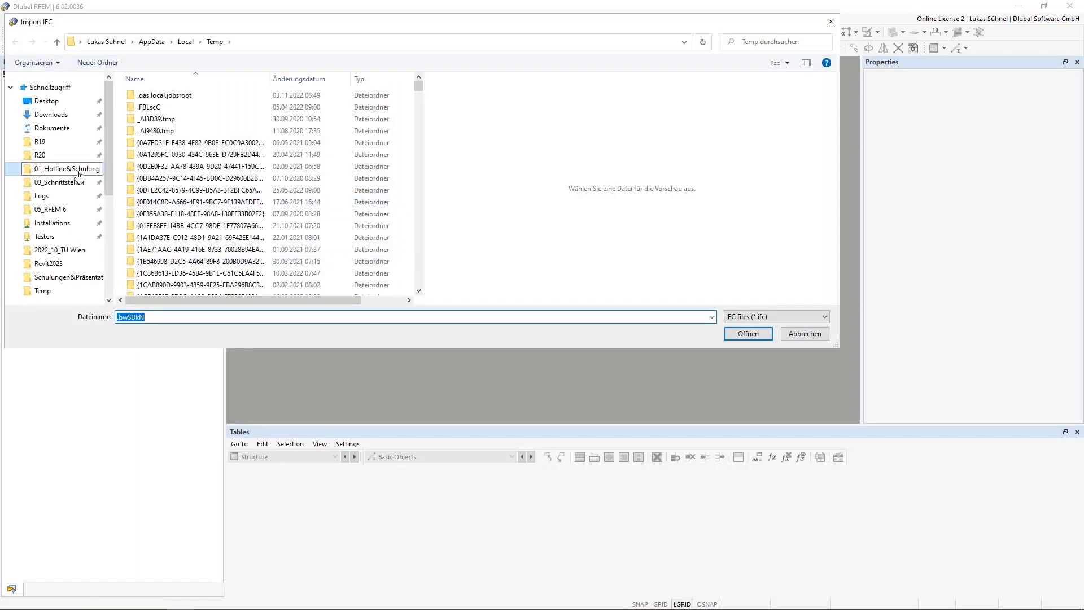
pyautogui.click(79, 172)
pyautogui.doubleClick(242, 202)
pyautogui.click(176, 167)
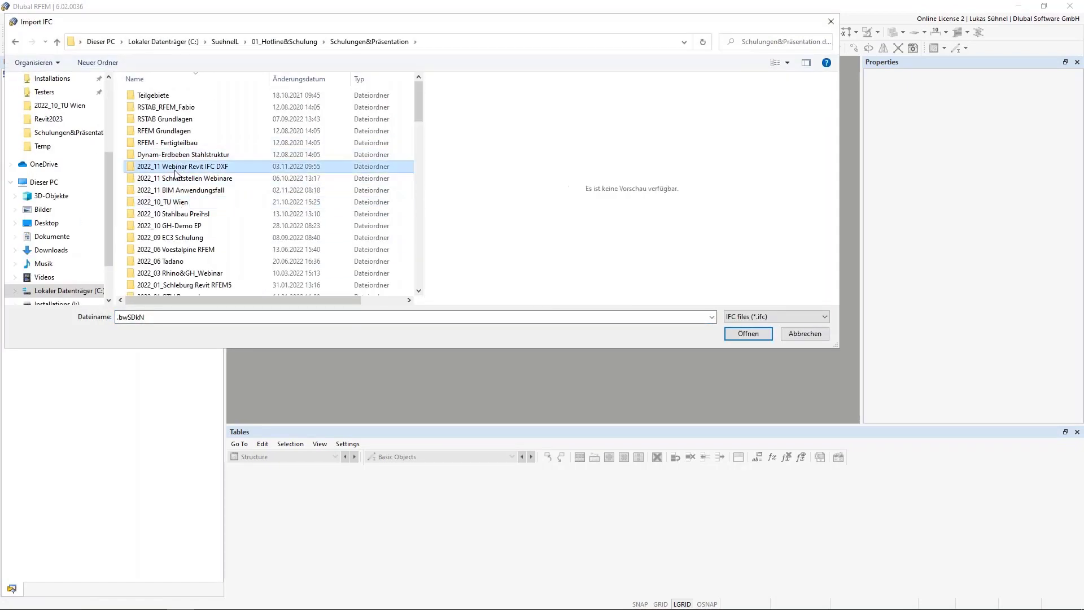
pyautogui.doubleClick(176, 169)
pyautogui.click(169, 144)
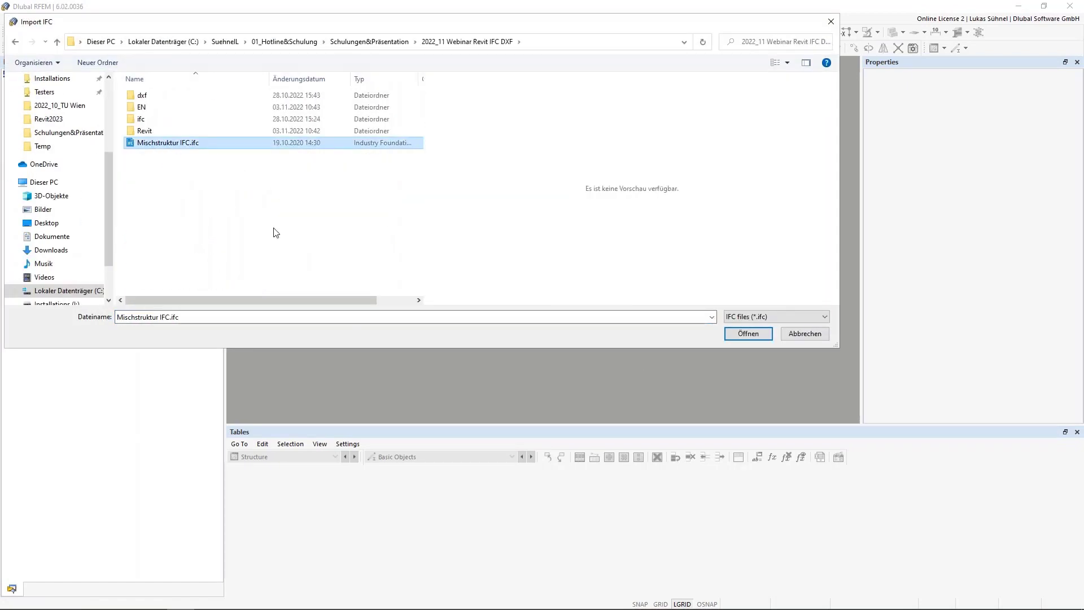
pyautogui.click(748, 333)
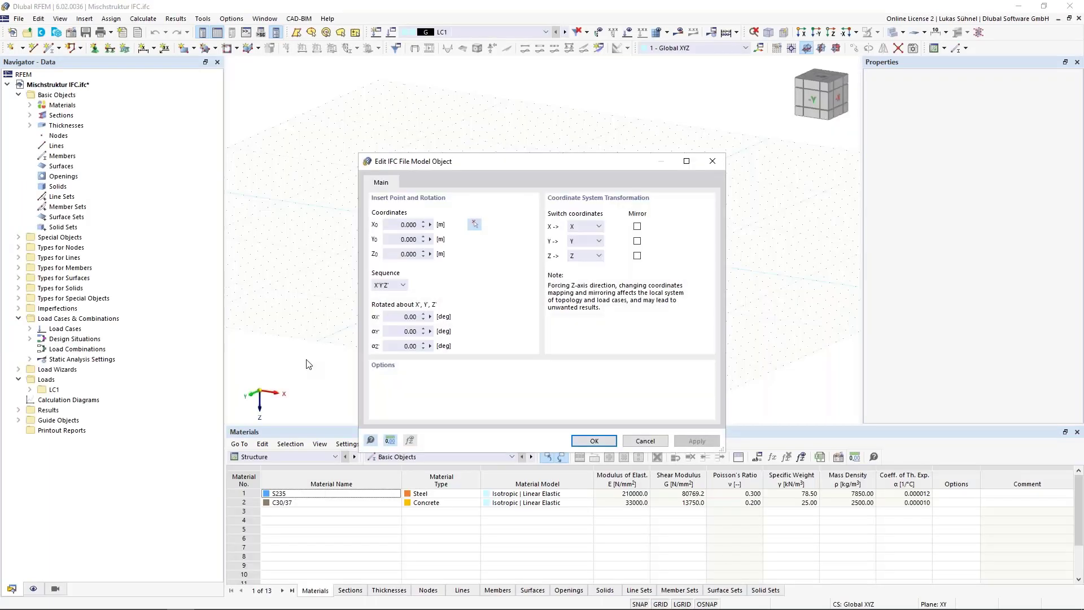
# Step: Mirror the Y and Z axes in the IFC model's coordinate transformation, accept the settings and close the import log
pyautogui.click(637, 255)
pyautogui.click(637, 241)
pyautogui.moveTo(467, 164); pyautogui.dragTo(457, 130)
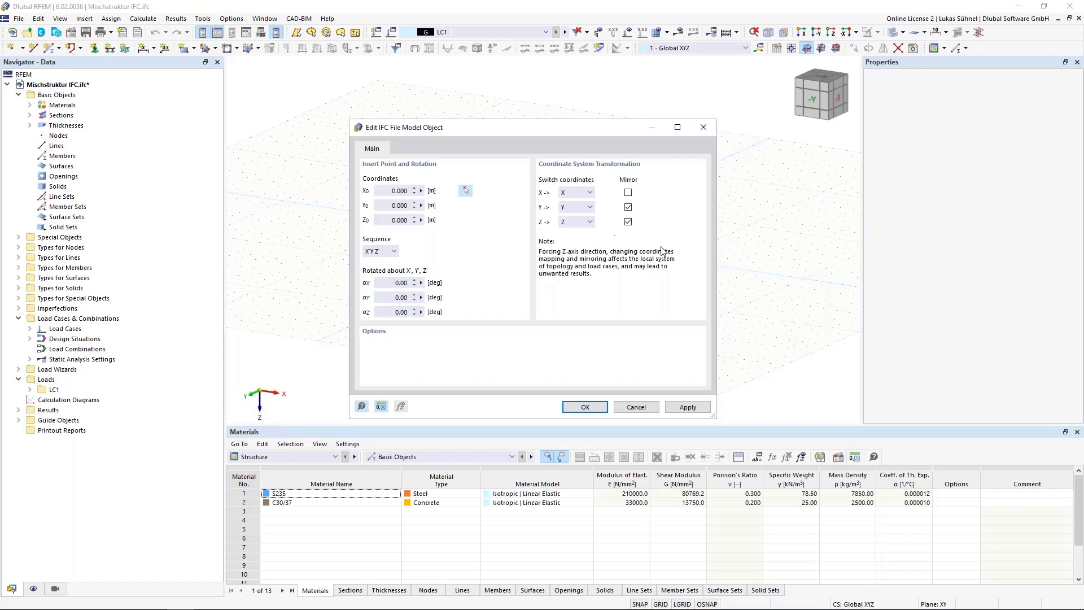
pyautogui.click(580, 409)
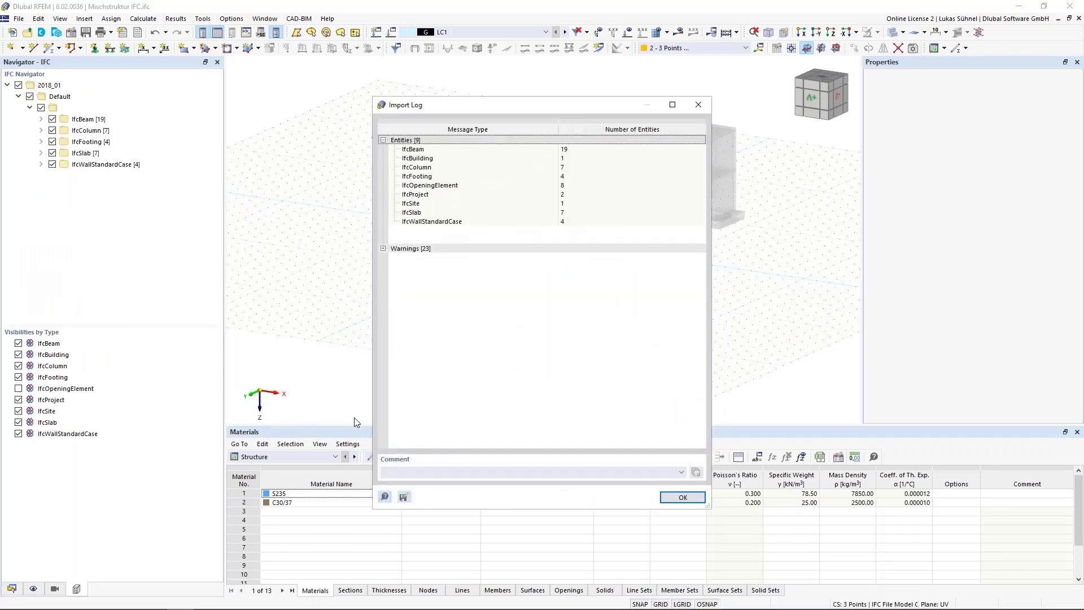
pyautogui.click(686, 500)
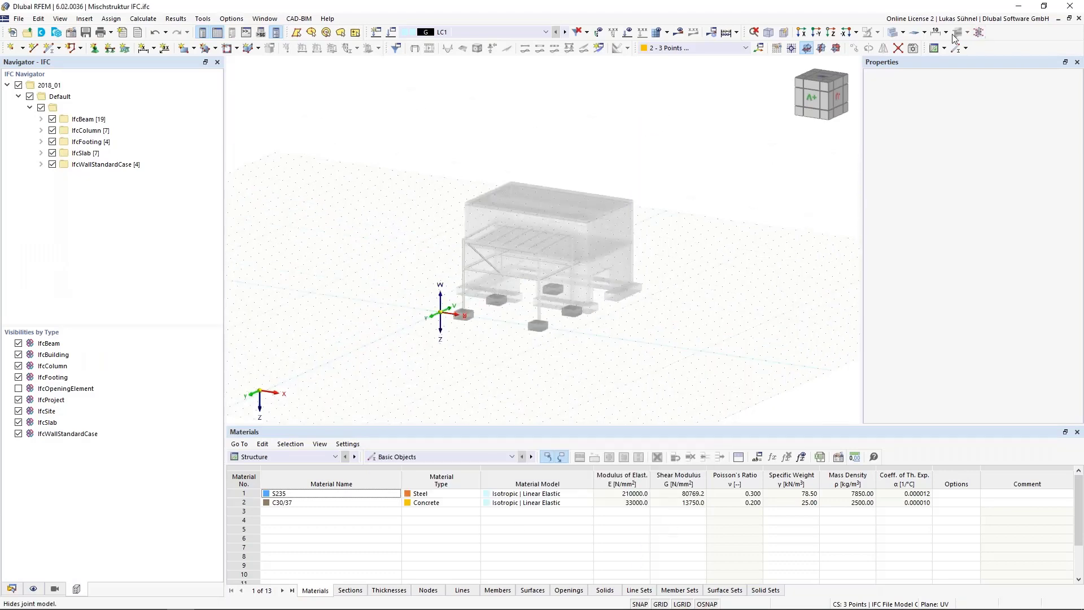
# Step: Change the display of the IFC model from transparent to solid rendering and examine the steel frame beside the building
pyautogui.click(903, 32)
pyautogui.click(925, 59)
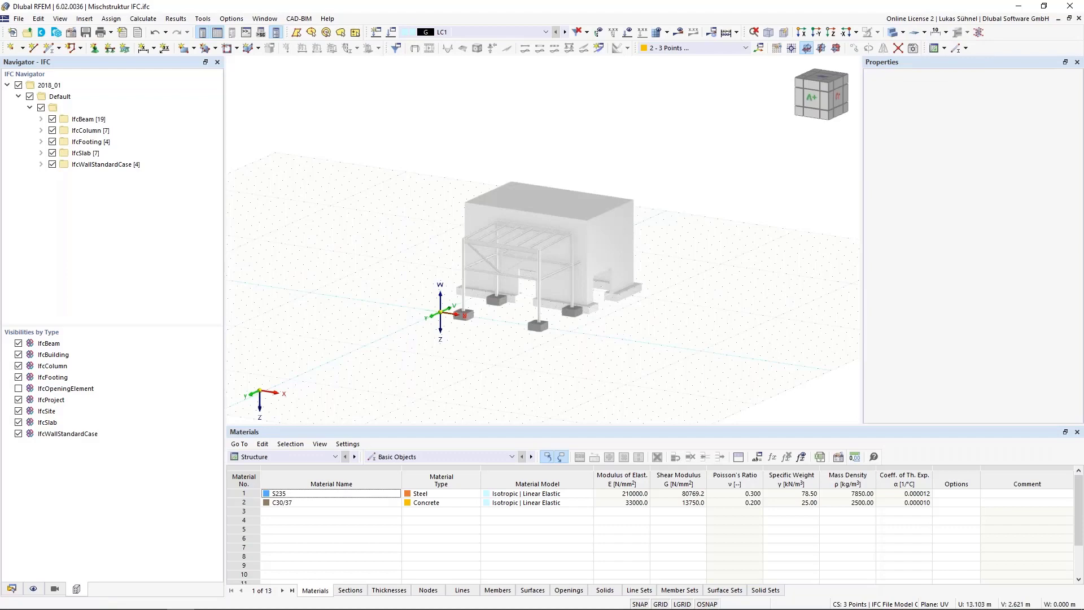
pyautogui.keyDown('ctrl'); pyautogui.moveTo(640, 337); pyautogui.dragTo(529, 322, button='middle'); pyautogui.keyUp('ctrl')
pyautogui.scroll(5, 505, 273)
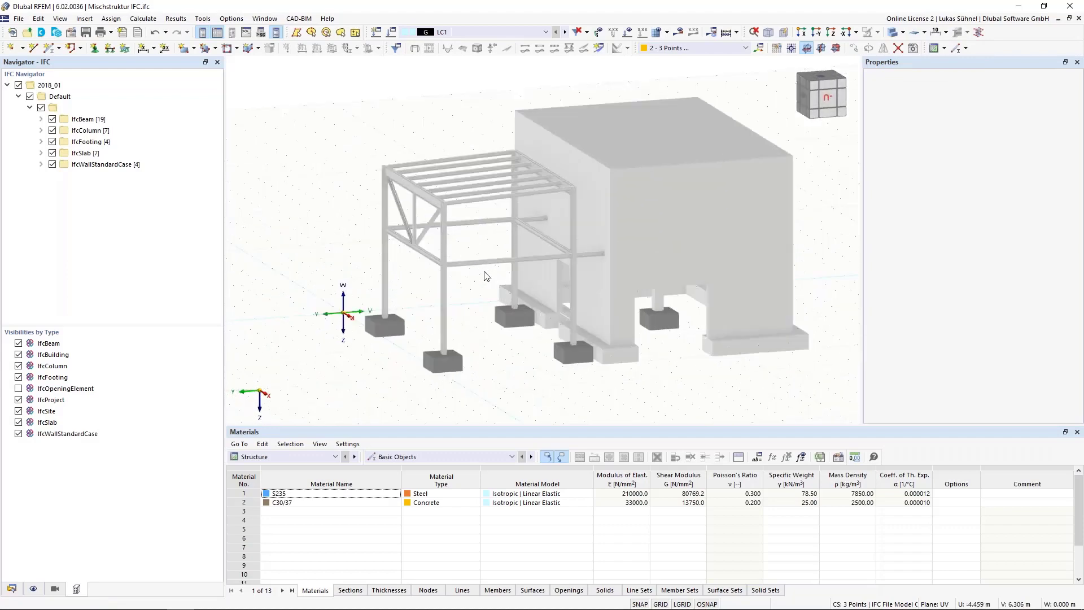
pyautogui.keyDown('ctrl'); pyautogui.moveTo(437, 290); pyautogui.dragTo(446, 305, button='middle'); pyautogui.keyUp('ctrl')
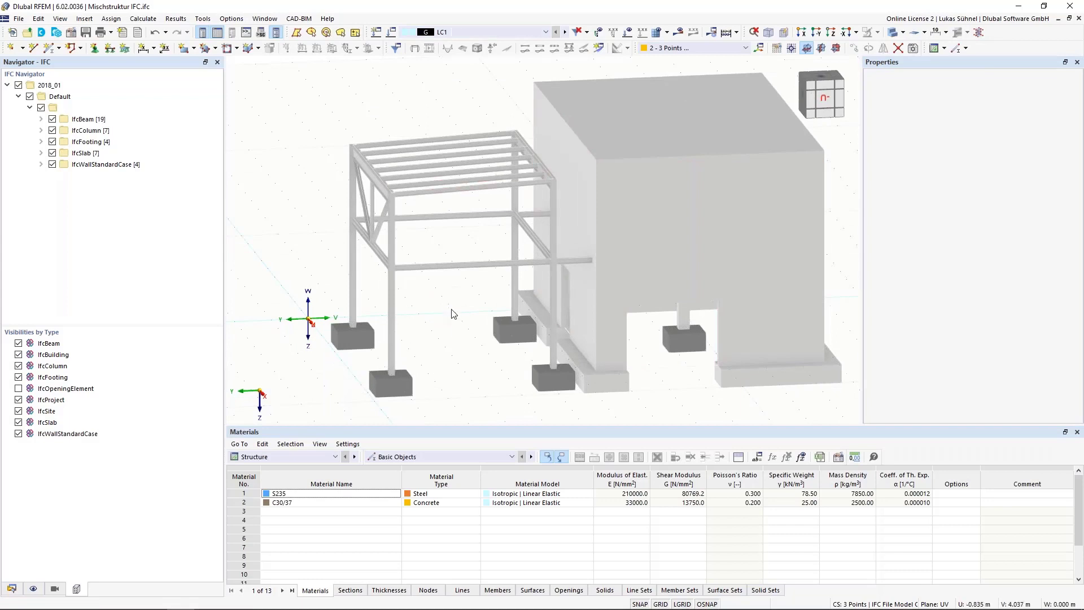
pyautogui.keyDown('ctrl'); pyautogui.moveTo(460, 345); pyautogui.dragTo(445, 378, button='middle'); pyautogui.keyUp('ctrl')
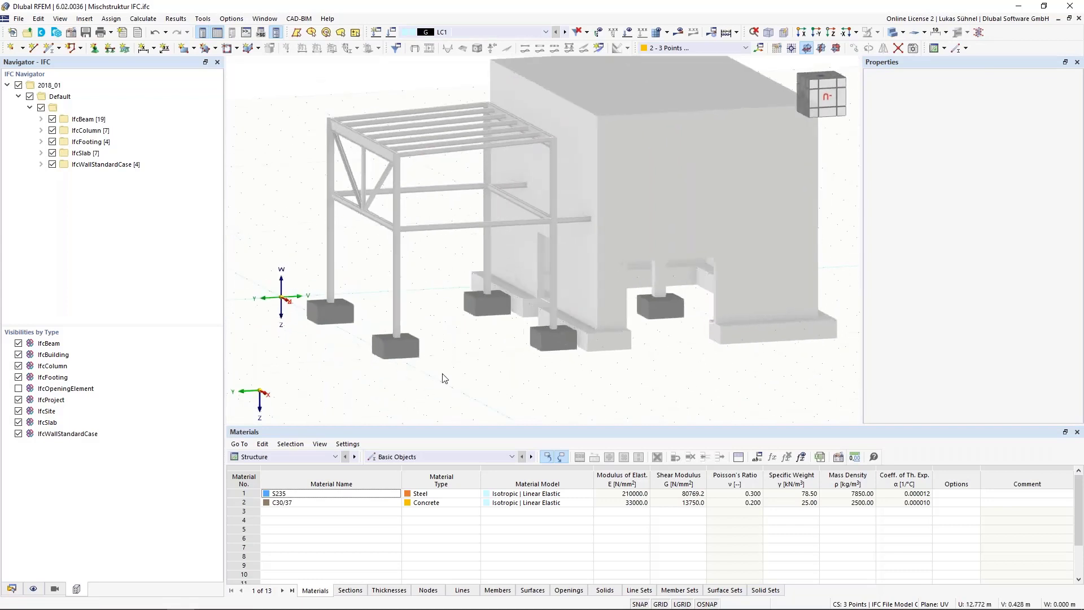
pyautogui.scroll(-1, 445, 378)
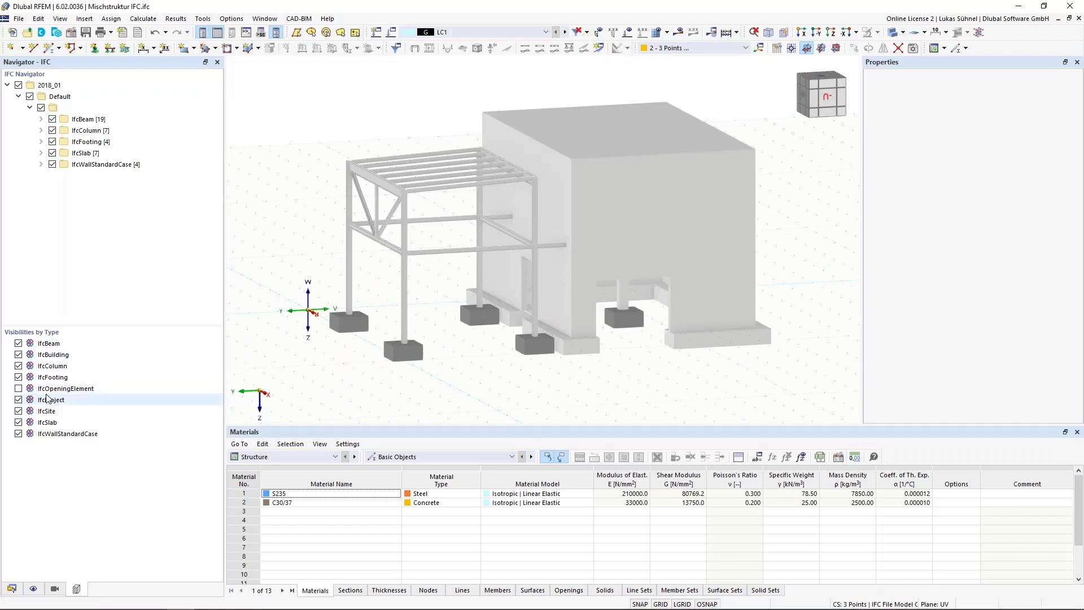
# Step: Hide the IfcSlab objects to examine the building's interior from above, and show them again
pyautogui.click(18, 423)
pyautogui.keyDown('ctrl'); pyautogui.moveTo(363, 274); pyautogui.dragTo(407, 296, button='middle'); pyautogui.keyUp('ctrl')
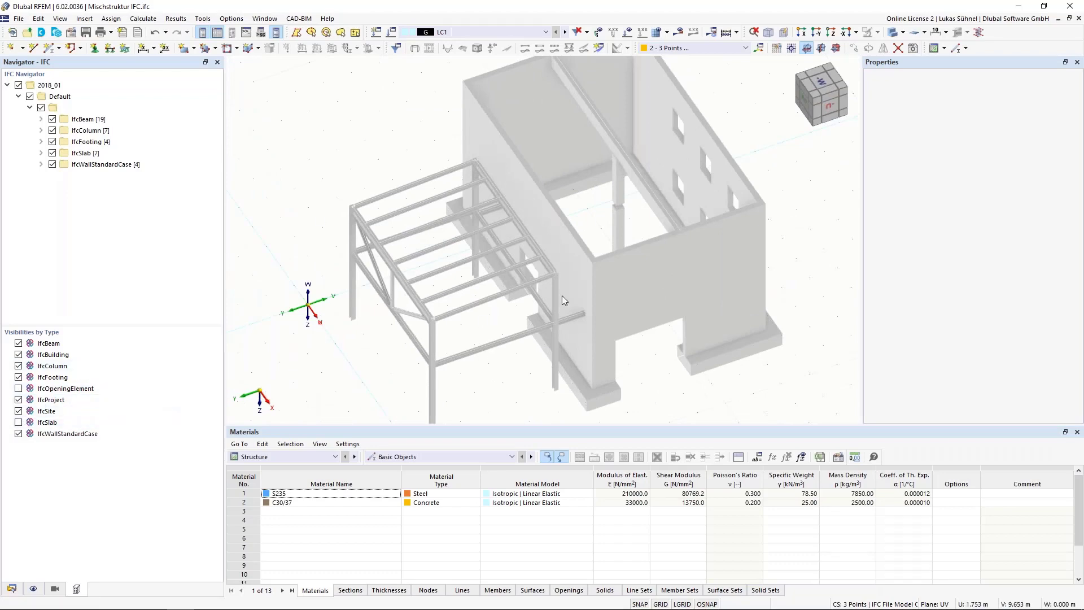
pyautogui.keyDown('ctrl'); pyautogui.moveTo(570, 361); pyautogui.dragTo(520, 346, button='middle'); pyautogui.keyUp('ctrl')
pyautogui.click(18, 422)
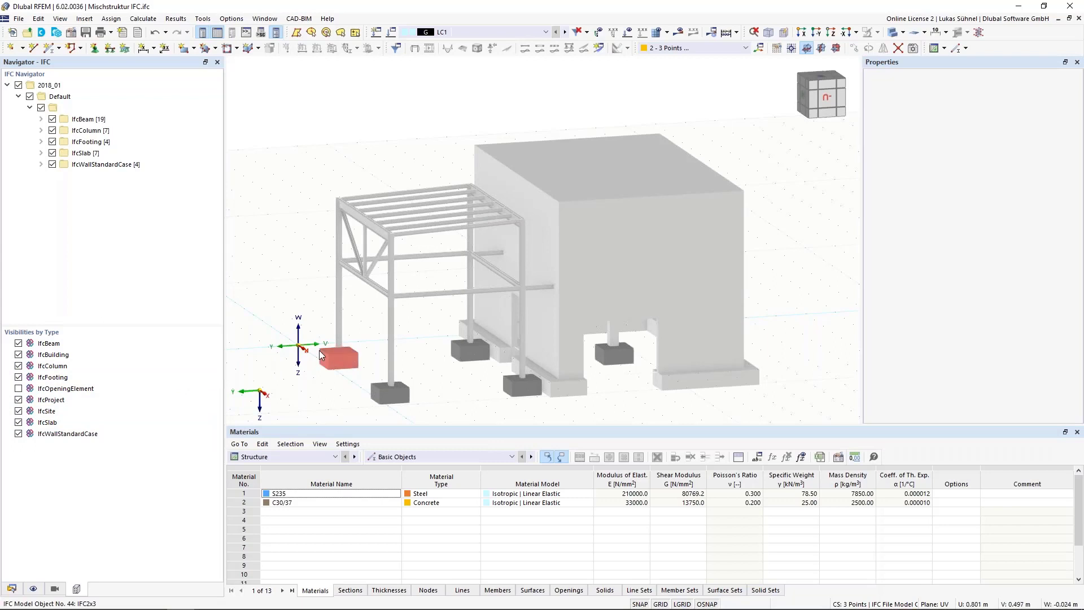
# Step: List the IfcColumn objects, hide the first two HEA 160 columns and show both again
pyautogui.click(41, 131)
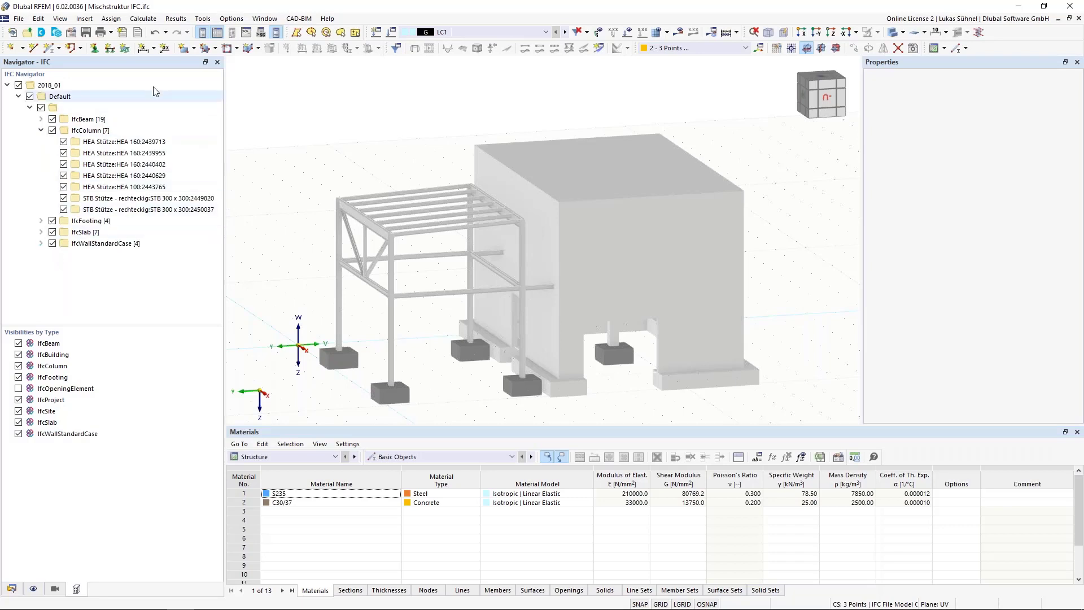
pyautogui.click(63, 142)
pyautogui.click(64, 151)
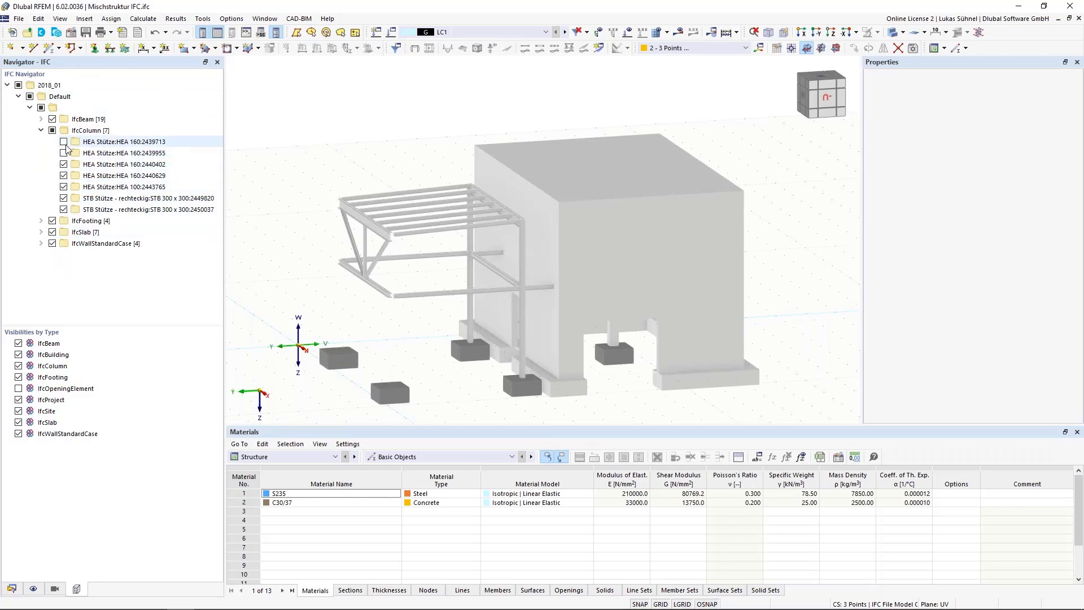
pyautogui.click(64, 141)
pyautogui.click(64, 153)
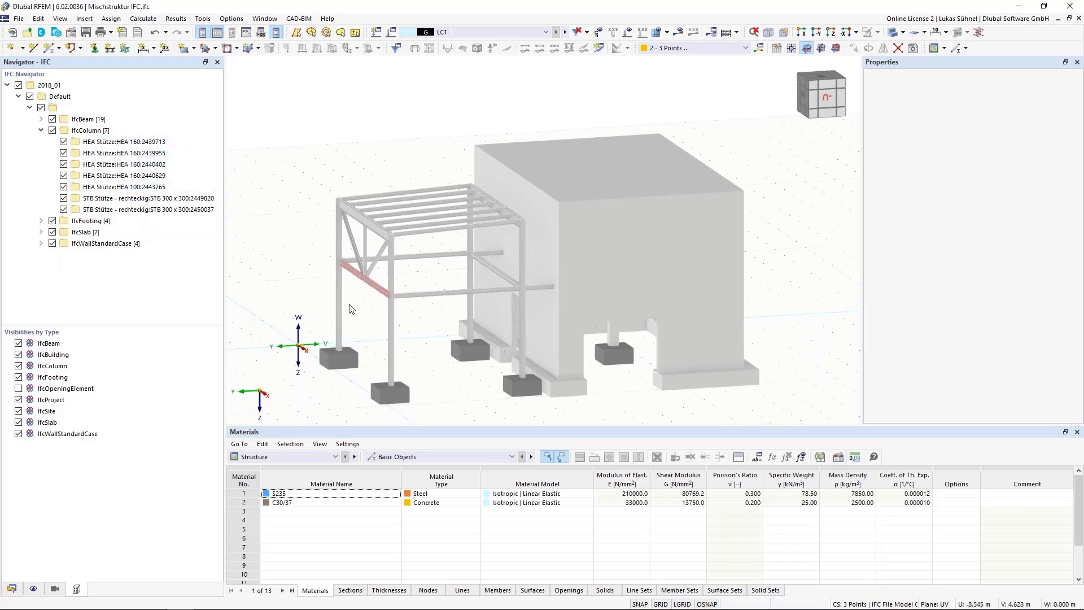
# Step: Inspect the IFC basic properties of the canopy's front HEA 160 column and its IPE 300 edge beam
pyautogui.scroll(3, 410, 313)
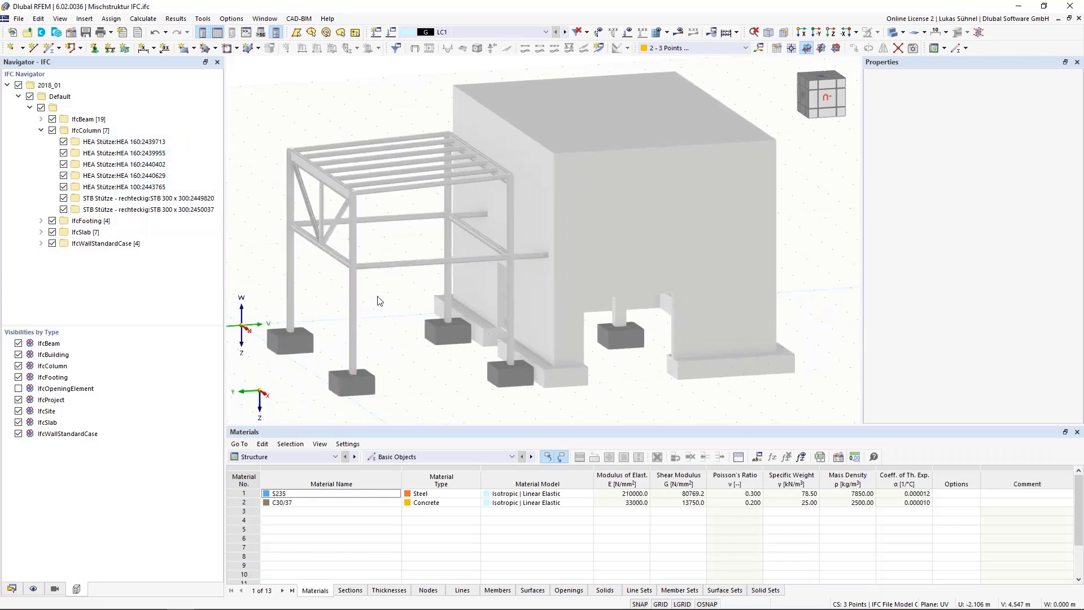
pyautogui.click(354, 283)
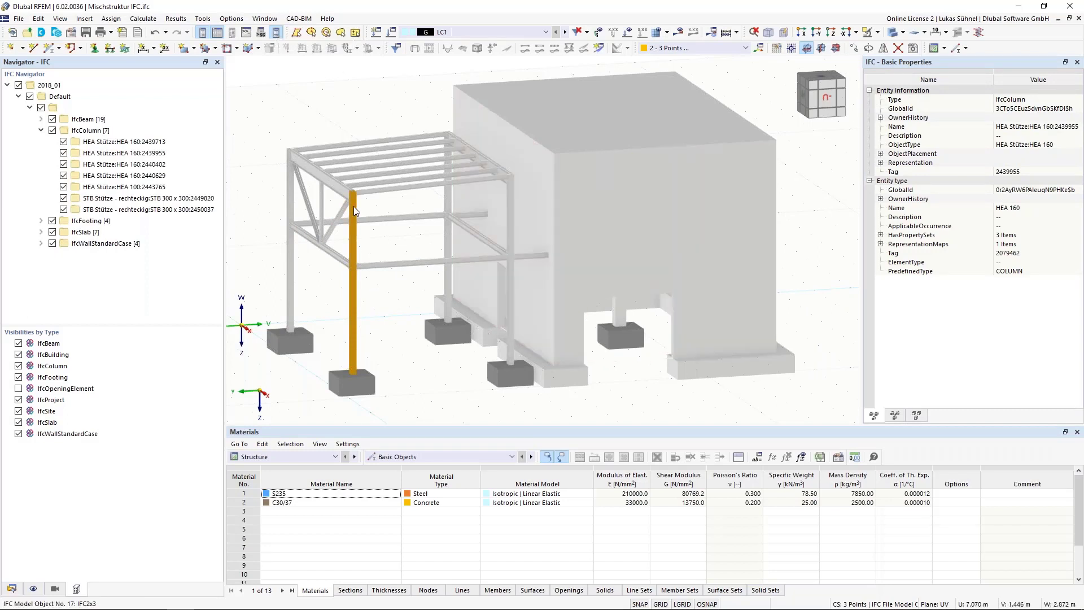
pyautogui.click(336, 193)
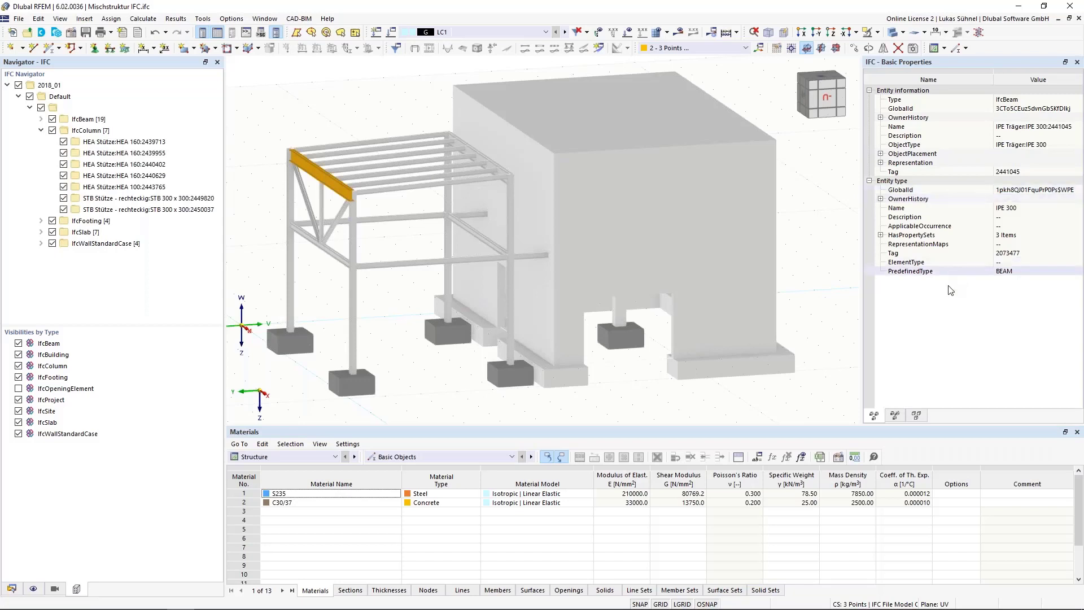
# Step: Look up the IfcMaterial name in the selected IPE 300 beam's IfcRelAssociatesMaterial relation
pyautogui.click(917, 416)
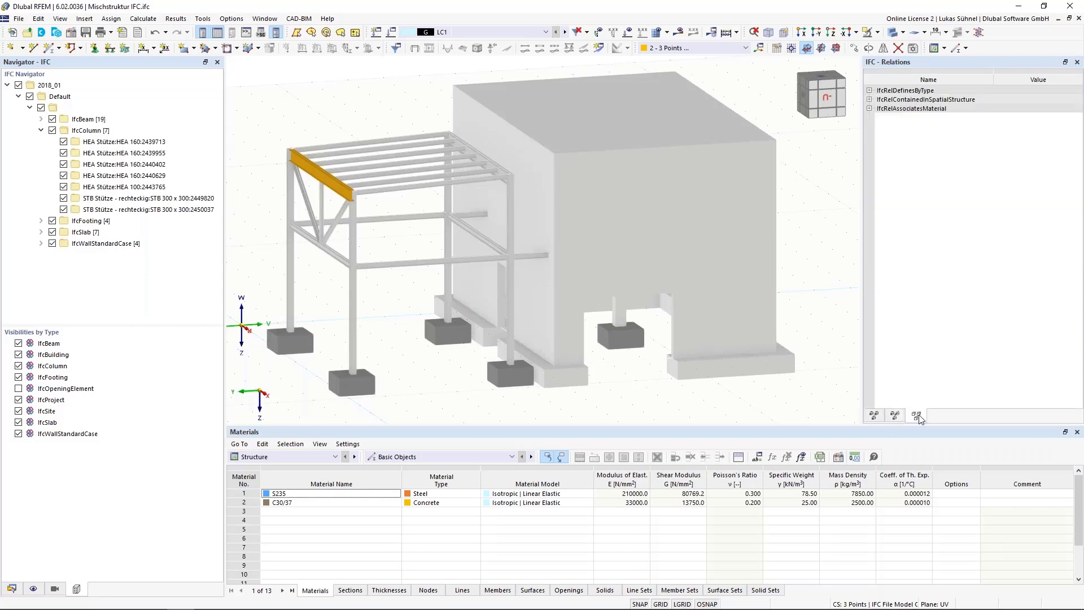
pyautogui.click(870, 109)
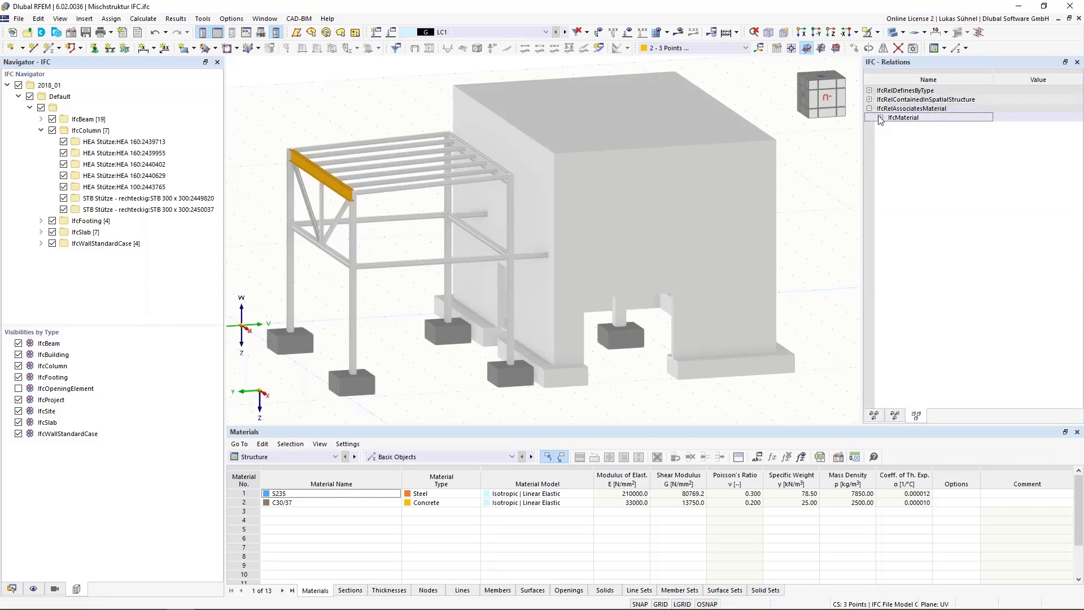
pyautogui.click(880, 118)
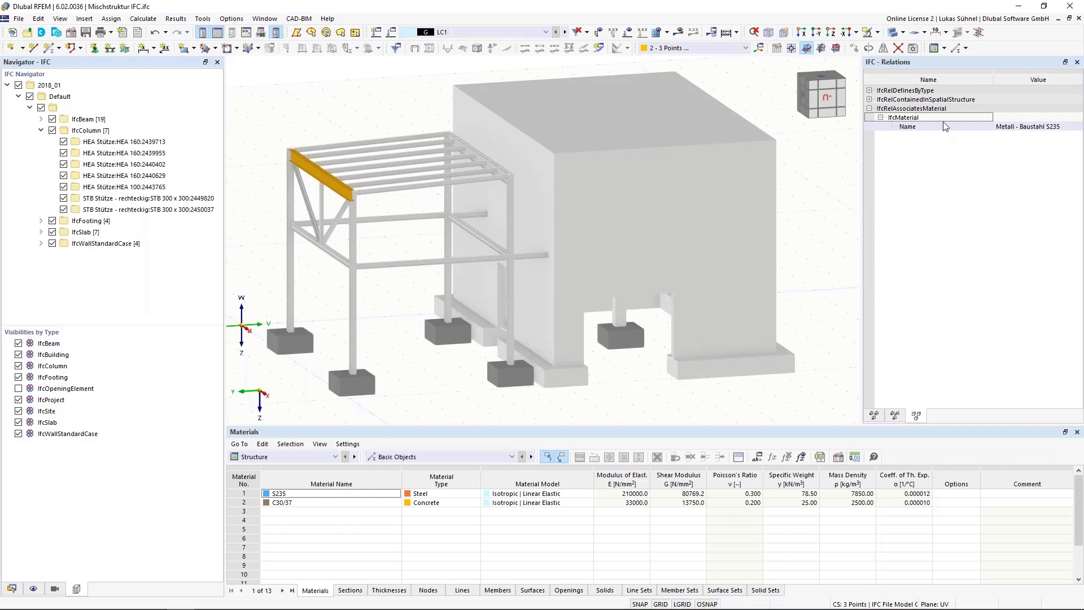
pyautogui.click(1004, 126)
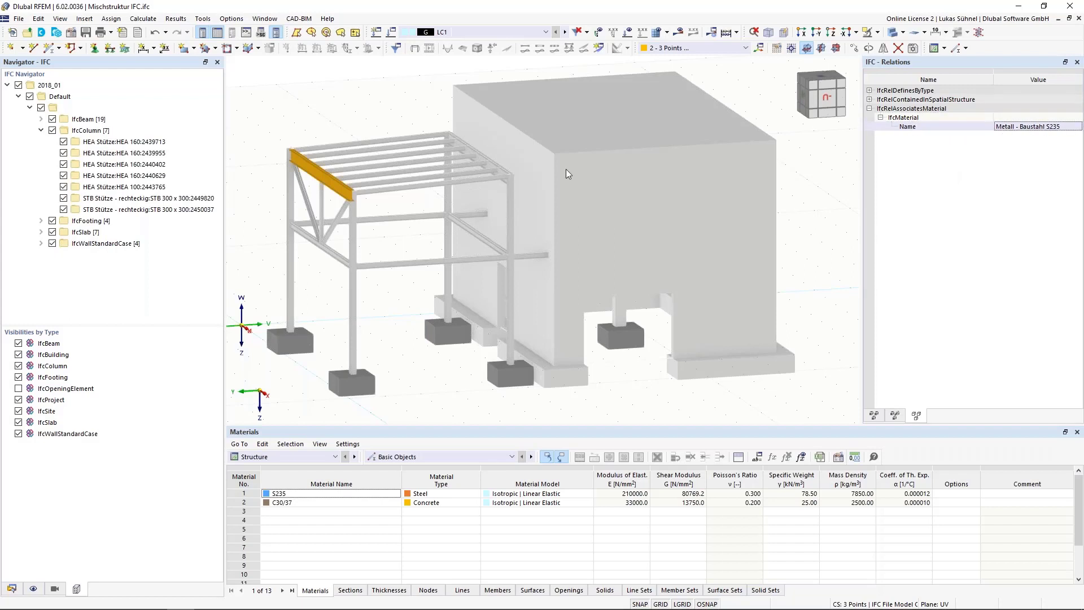
# Step: Clear the beam selection and hide the IfcSlab objects of the IFC model
pyautogui.click(272, 105)
pyautogui.keyDown('ctrl'); pyautogui.moveTo(273, 104); pyautogui.dragTo(334, 112, button='middle'); pyautogui.keyUp('ctrl')
pyautogui.moveTo(299, 143); pyautogui.dragTo(319, 125, button='middle')
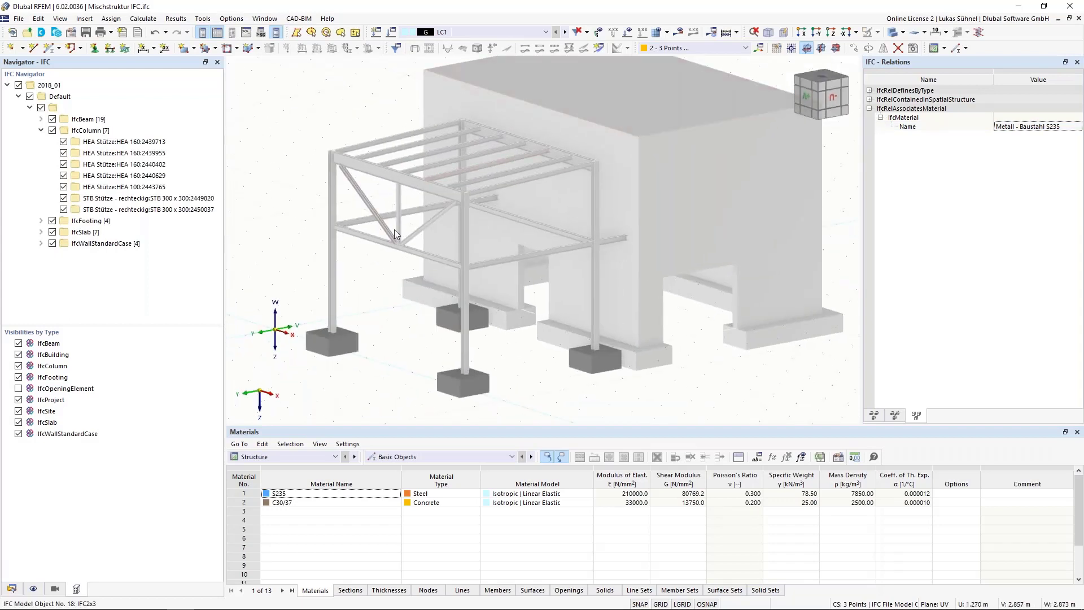
pyautogui.click(18, 424)
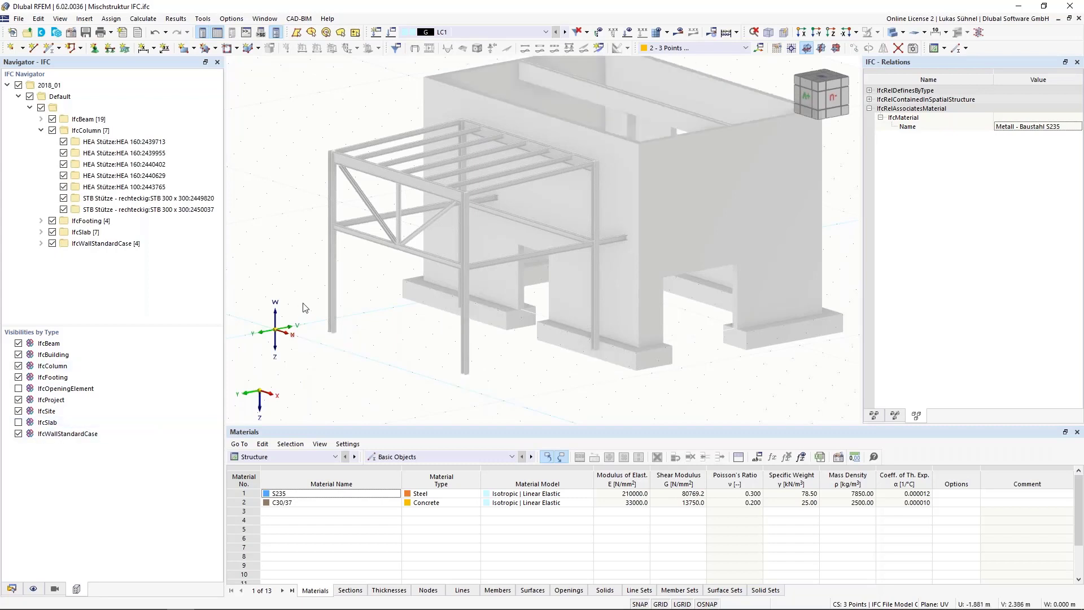
pyautogui.moveTo(305, 307); pyautogui.dragTo(340, 323, button='middle')
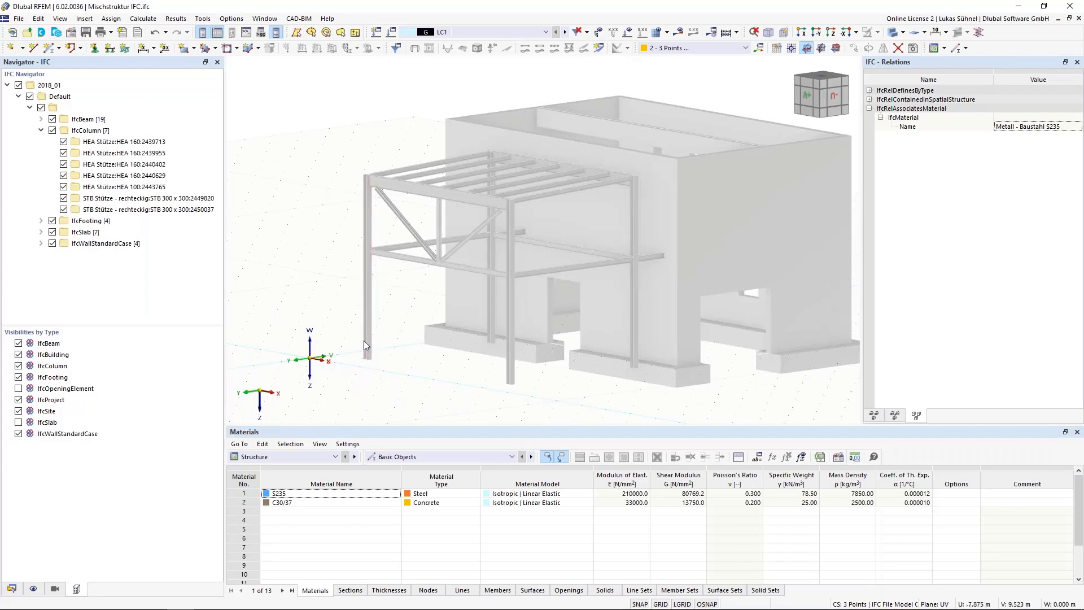
# Step: Check the object snap options, including background layers, for picking points at the foot of the canopy's outer corner column
pyautogui.scroll(4, 365, 369)
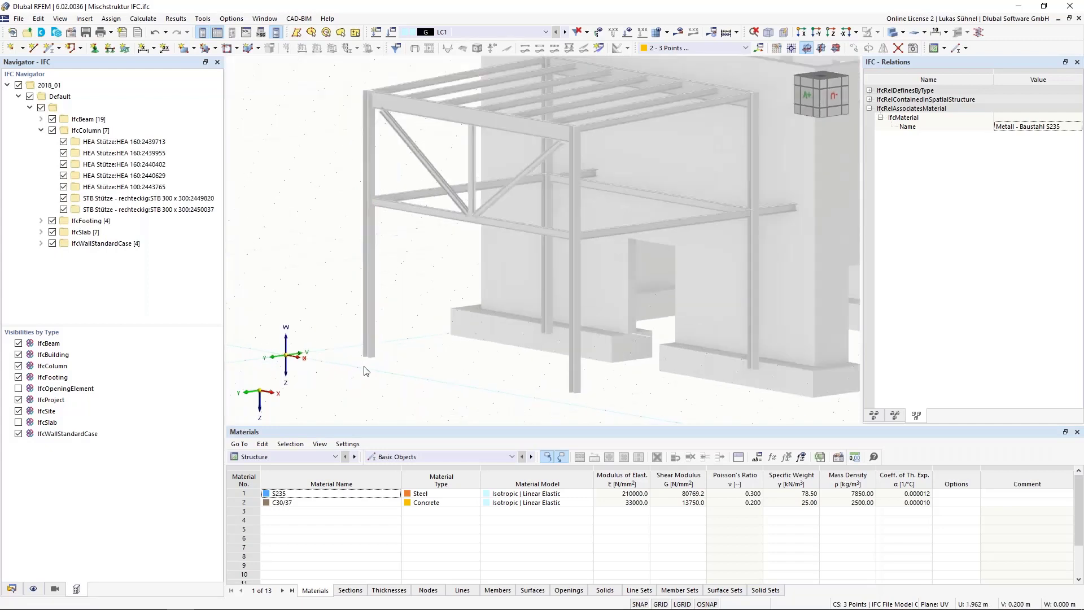
pyautogui.scroll(4, 364, 370)
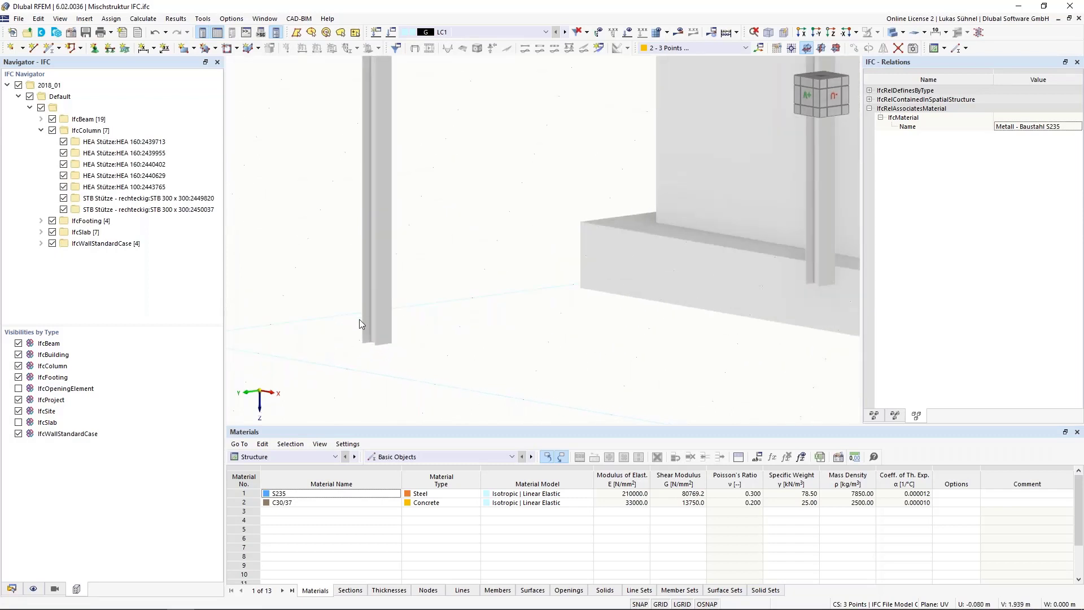
pyautogui.scroll(3, 366, 371)
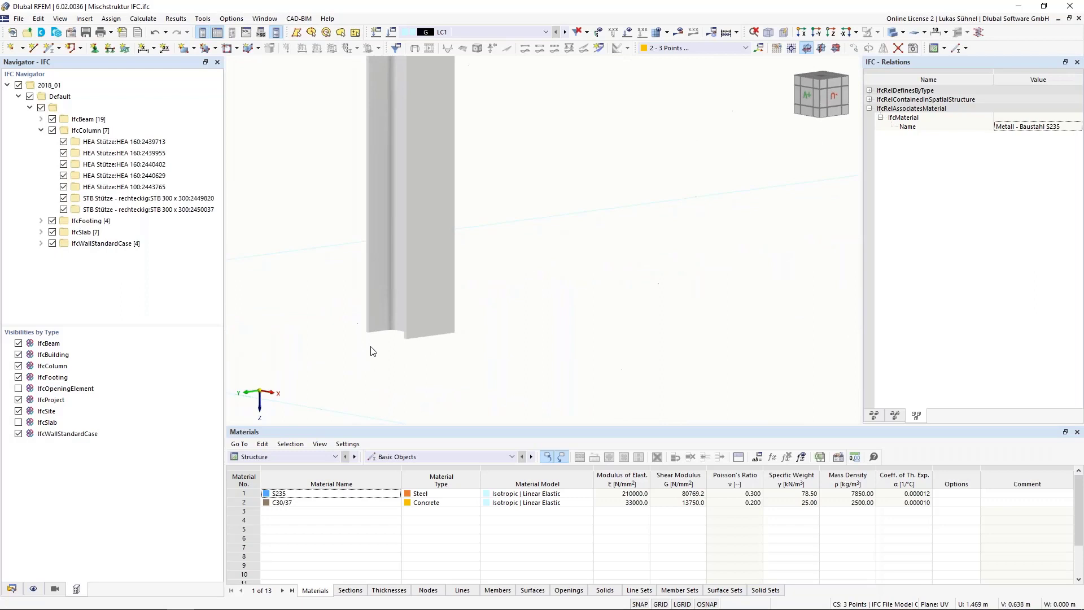
pyautogui.moveTo(384, 371); pyautogui.dragTo(375, 337, button='middle')
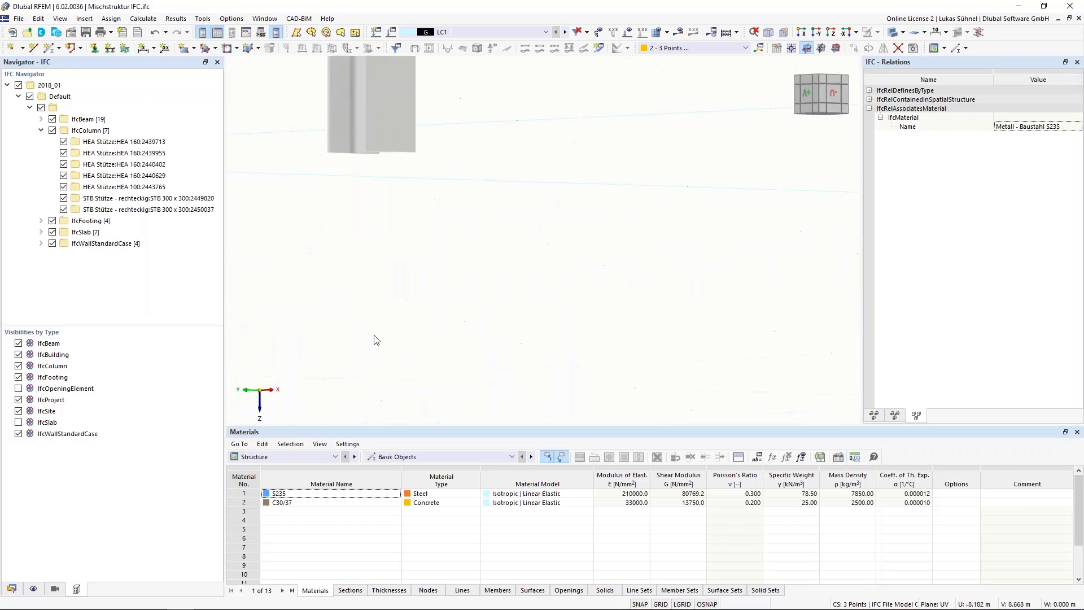
pyautogui.moveTo(372, 191); pyautogui.dragTo(406, 478, button='middle')
pyautogui.scroll(3, 352, 278)
pyautogui.scroll(2, 356, 322)
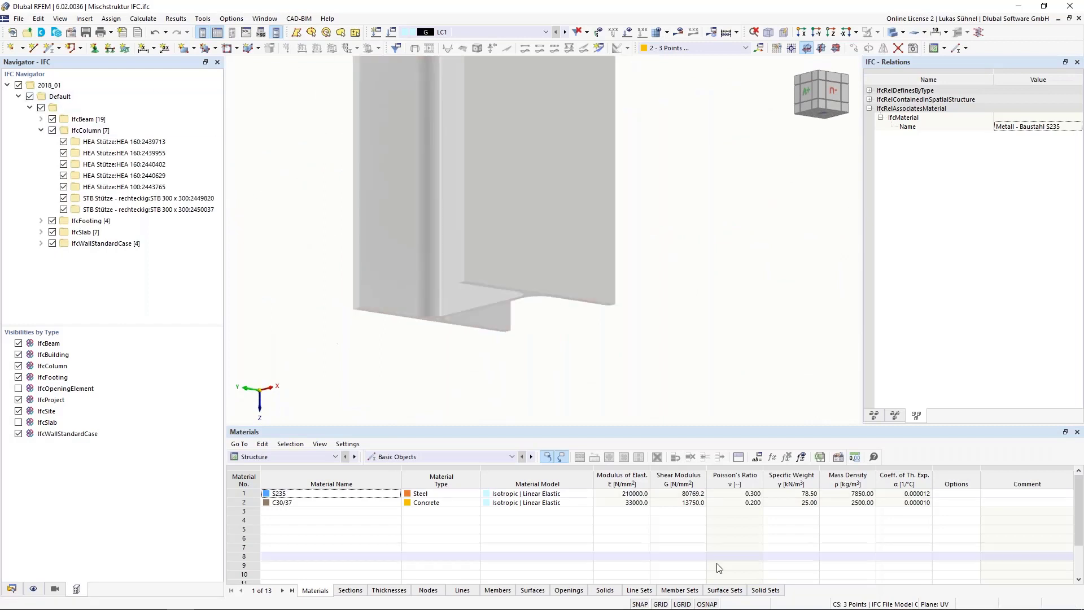
pyautogui.rightClick(706, 604)
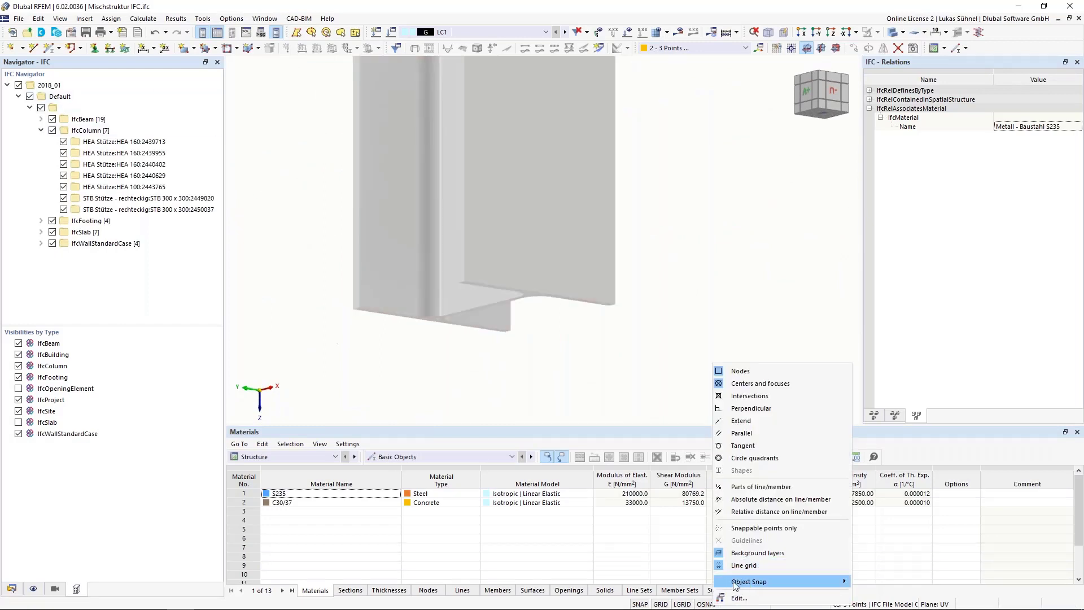
pyautogui.click(429, 379)
# Step: Create a node midway between two opposite flange corners at the column's foot, at (1.124, 1.080, 0.000) and (1.276, 0.920, 0.000) m
pyautogui.click(23, 48)
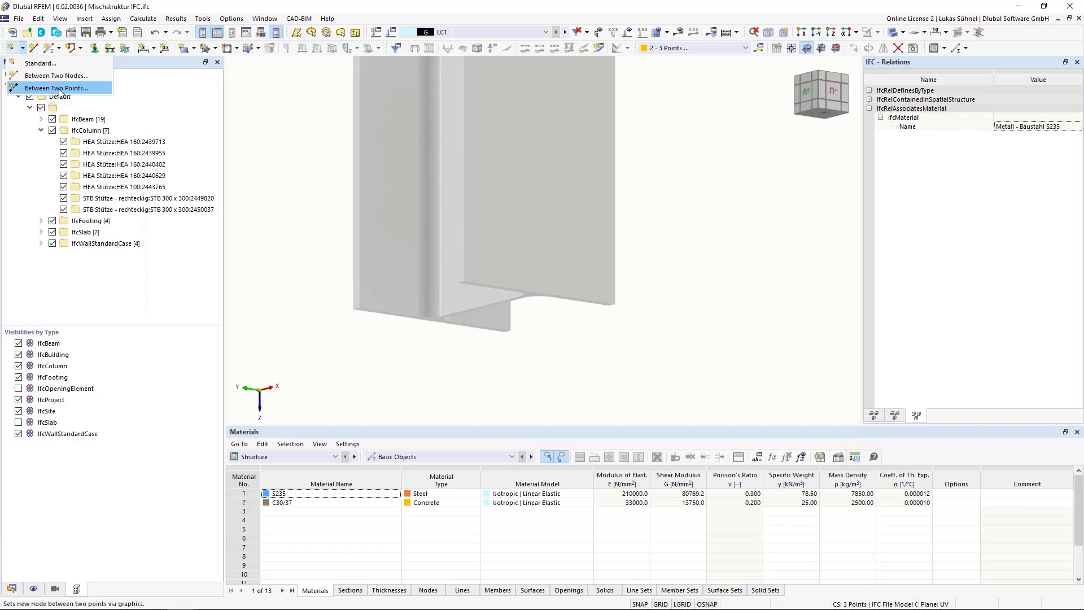
pyautogui.click(61, 89)
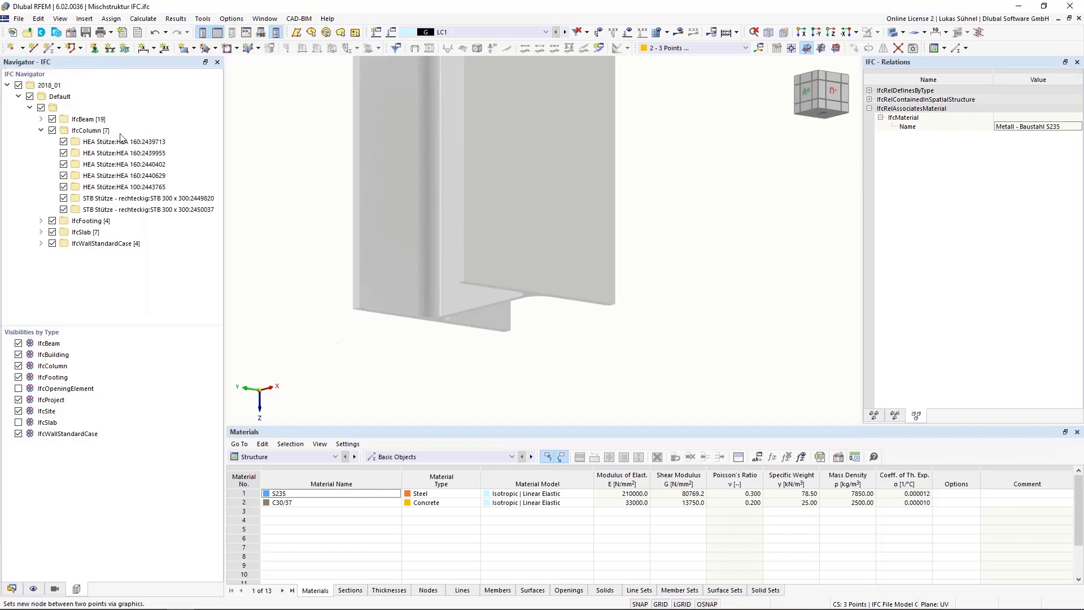
pyautogui.scroll(2, 503, 335)
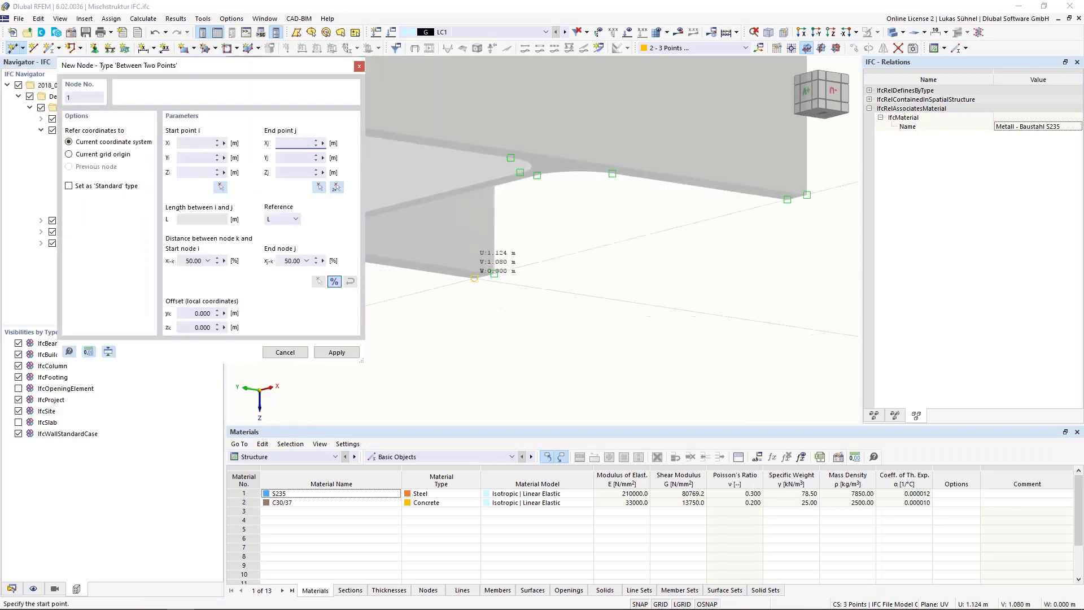
pyautogui.click(476, 278)
pyautogui.scroll(-3, 537, 324)
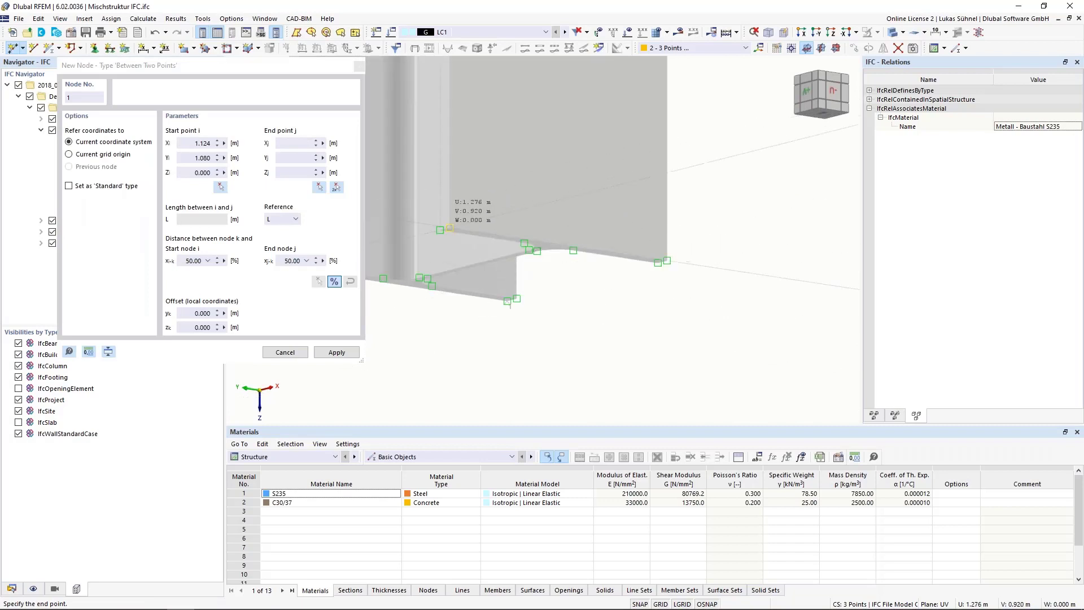
pyautogui.click(450, 227)
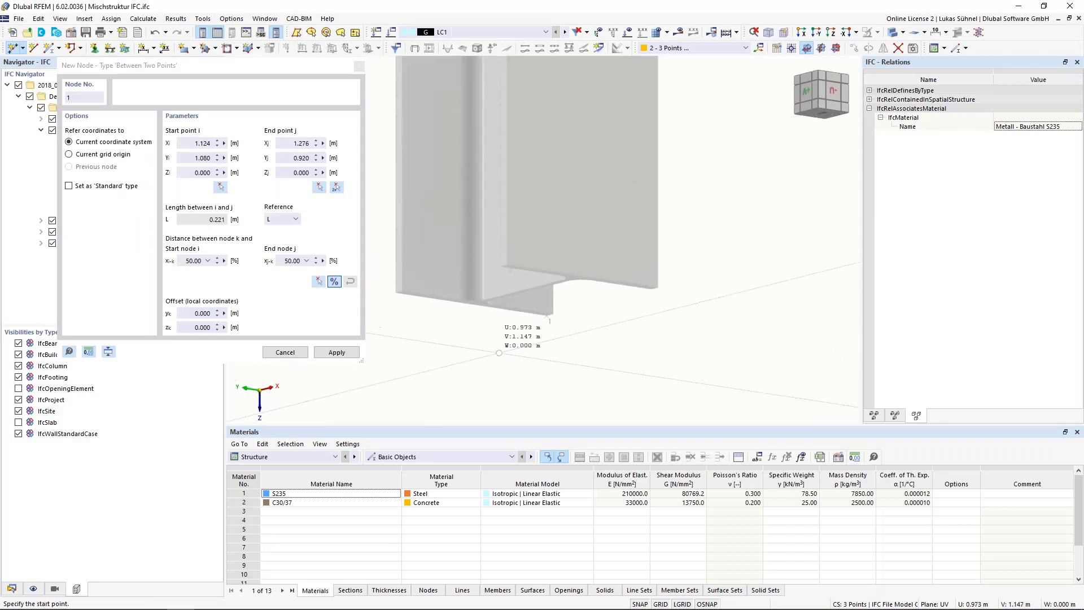
# Step: Create a second node midway between opposite flange corners at the column's head, starting from (1.124, 1.080, 5.000) m
pyautogui.scroll(-5, 544, 233)
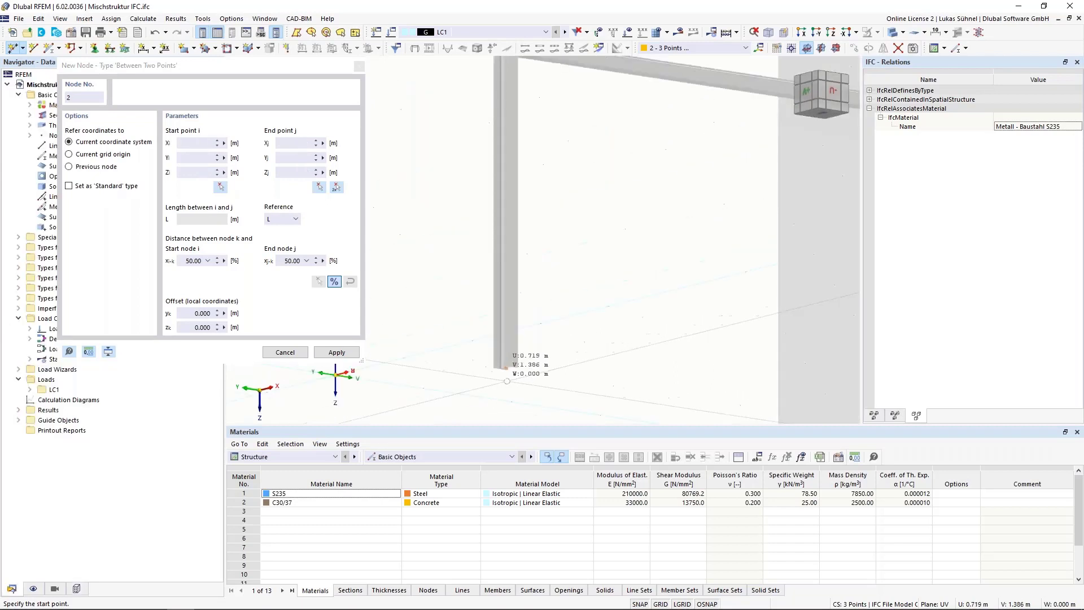
pyautogui.moveTo(522, 69); pyautogui.dragTo(523, 234, button='middle')
pyautogui.scroll(5, 516, 231)
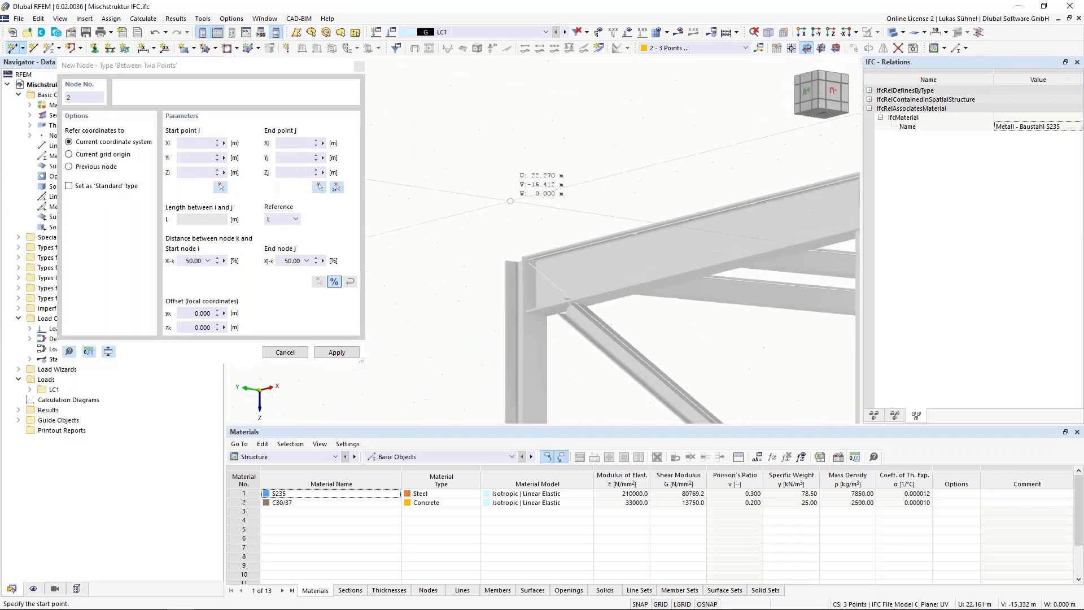
pyautogui.moveTo(511, 170); pyautogui.dragTo(535, 293, button='middle')
pyautogui.moveTo(545, 366); pyautogui.dragTo(499, 163, button='middle')
pyautogui.scroll(6, 545, 276)
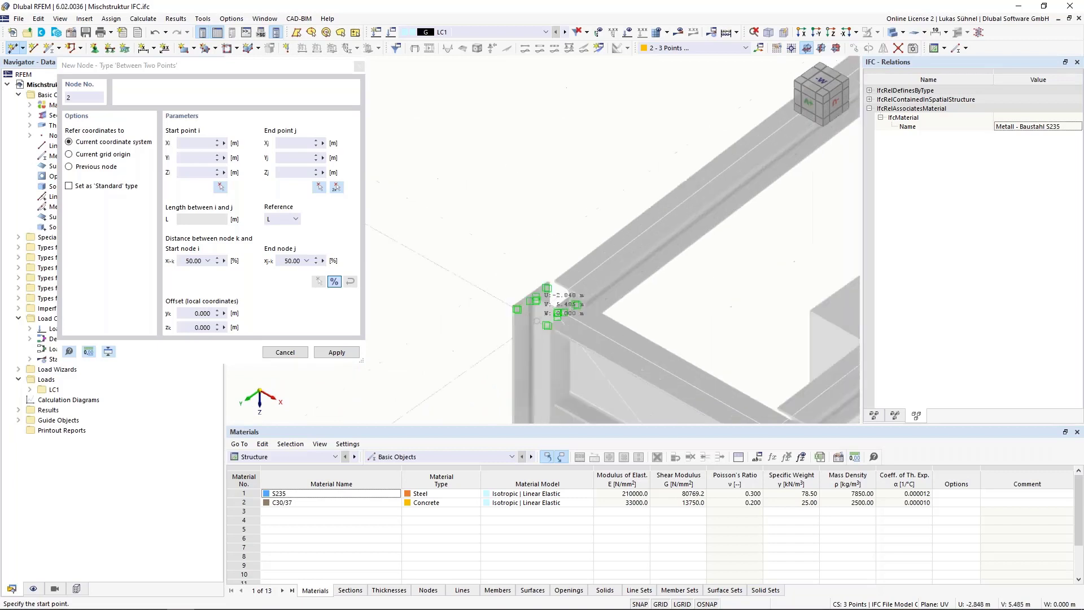
pyautogui.click(544, 267)
pyautogui.scroll(4, 564, 305)
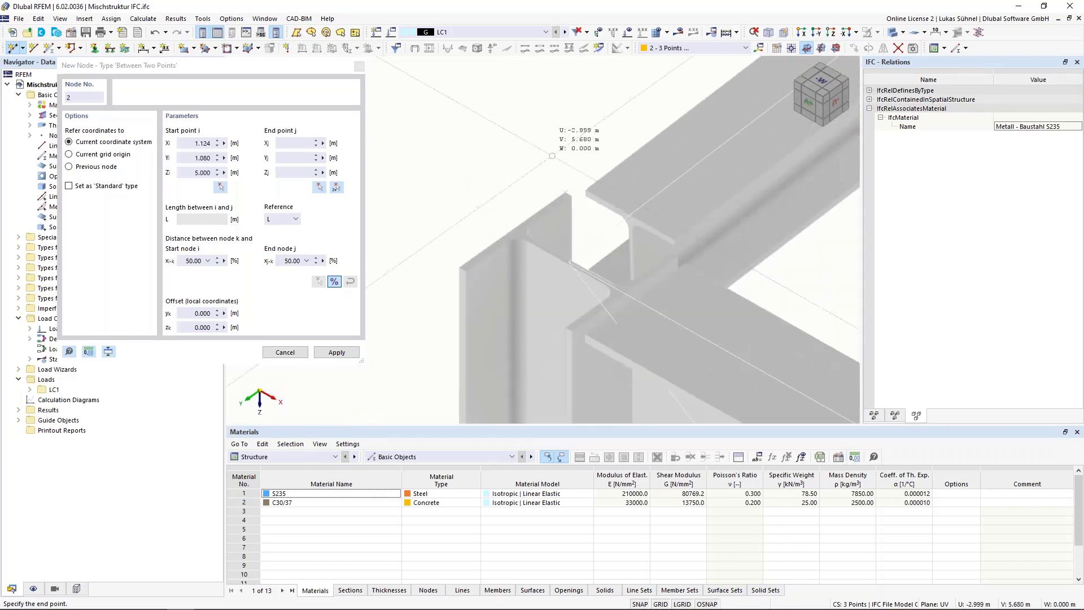
pyautogui.click(545, 288)
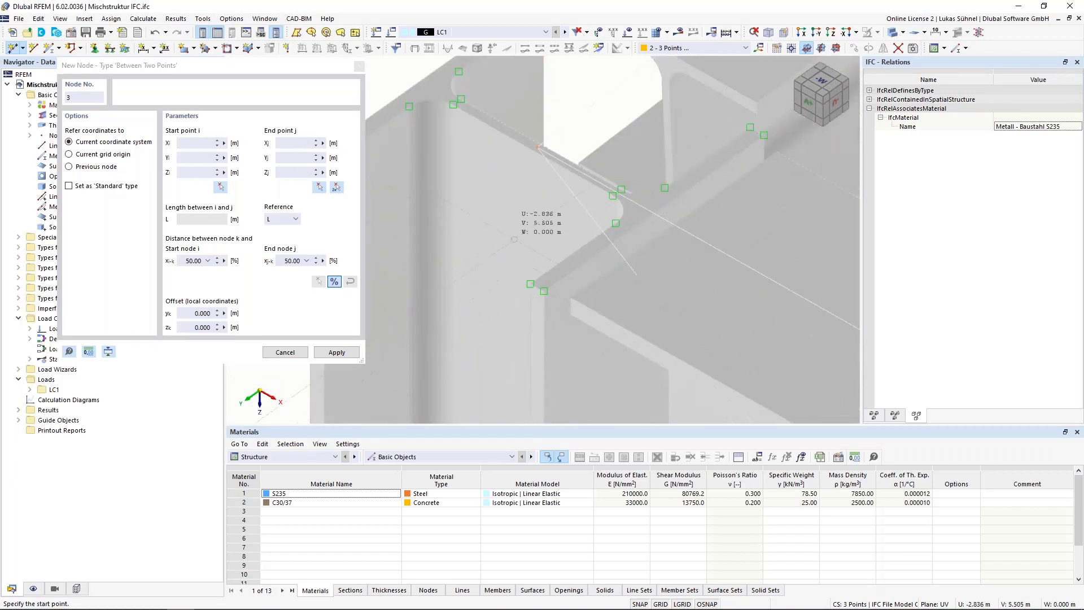
pyautogui.scroll(-4, 508, 220)
pyautogui.press('Escape')
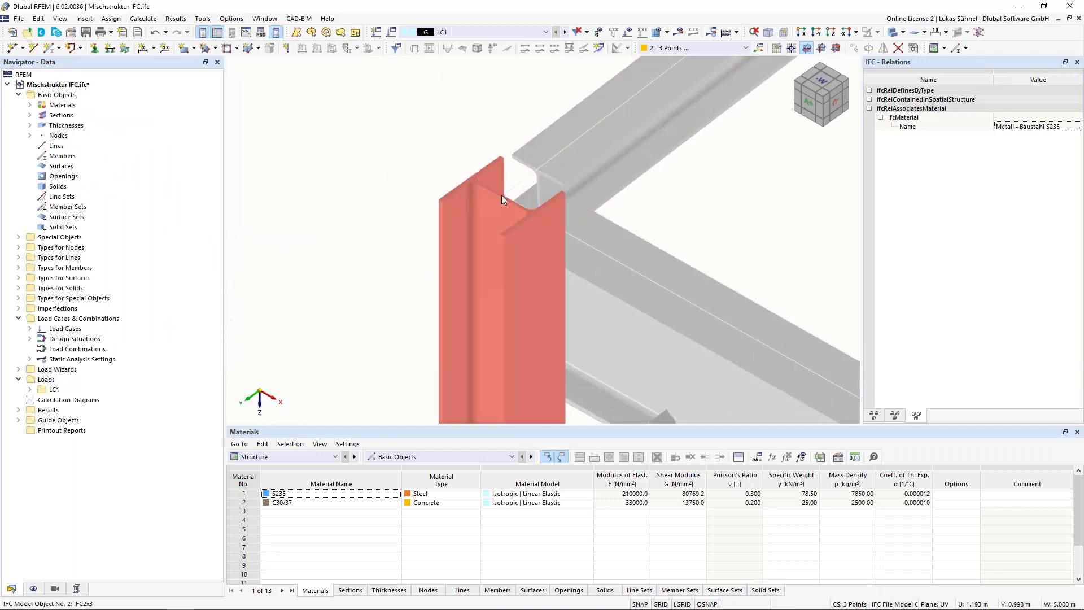
# Step: Look up the section type of the canopy's outer corner column in its IFC basic properties
pyautogui.scroll(-4, 377, 133)
pyautogui.moveTo(302, 221); pyautogui.dragTo(283, 160, button='middle')
pyautogui.scroll(-4, 284, 160)
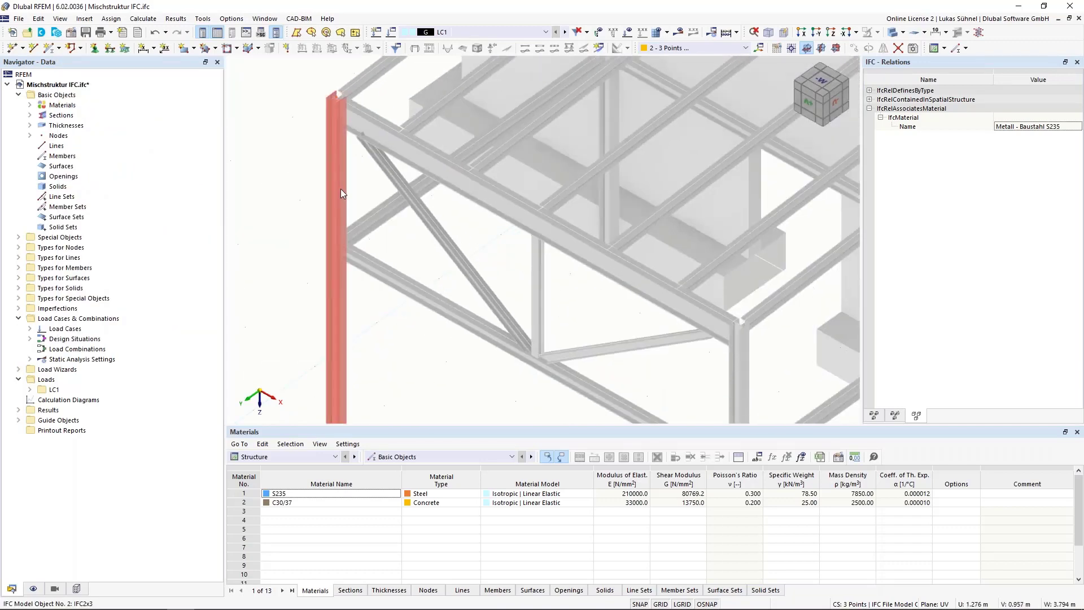
pyautogui.click(338, 188)
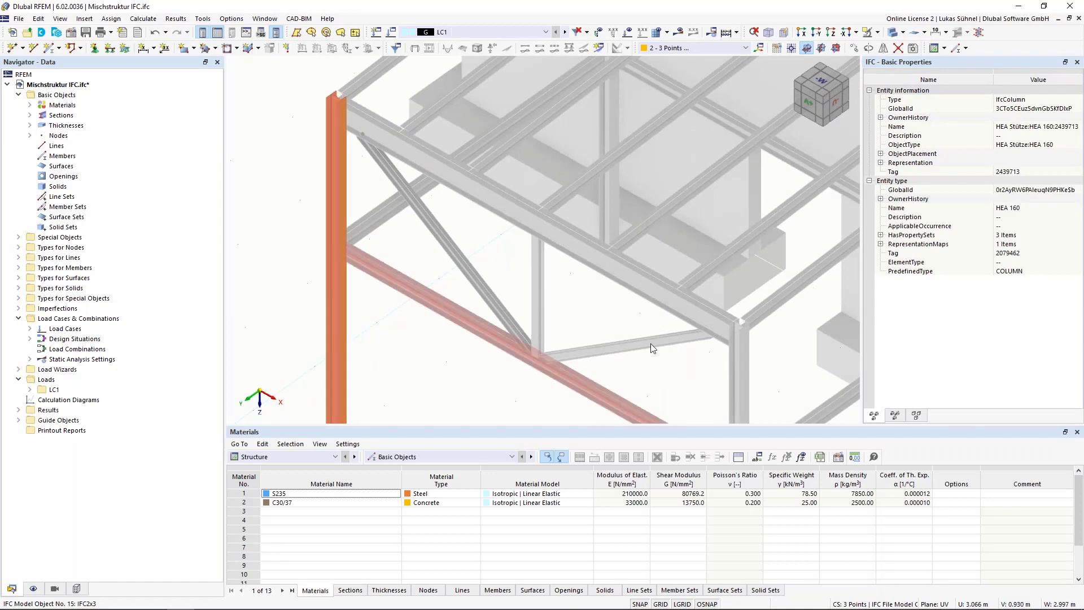
pyautogui.click(284, 205)
# Step: Define a new beam-type member with the SZS HEA 160 section from Euronorm 53-62 in S235
pyautogui.click(50, 48)
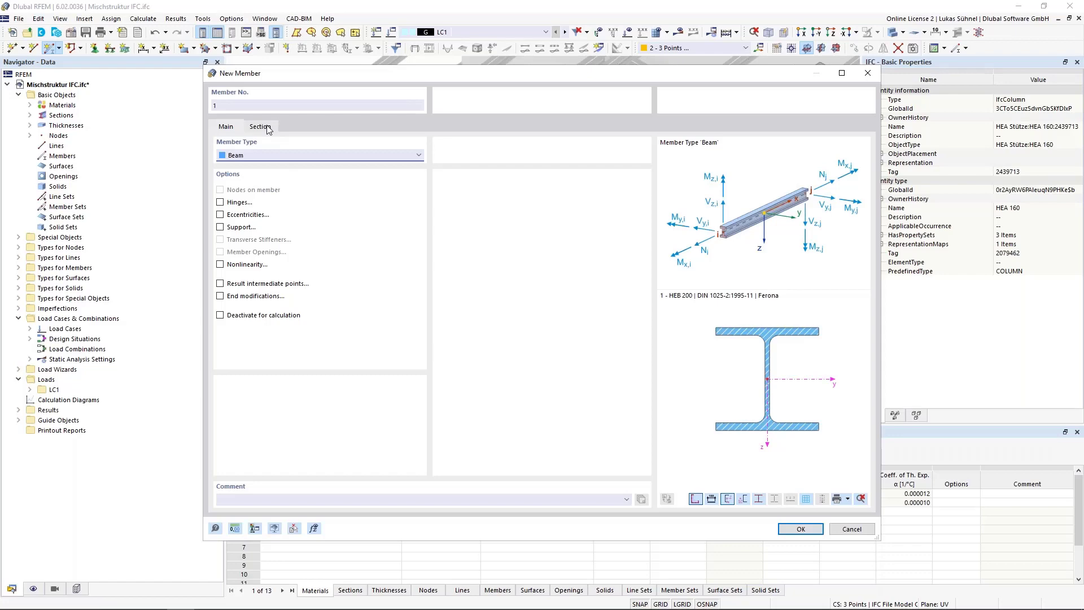
pyautogui.click(261, 127)
pyautogui.click(578, 403)
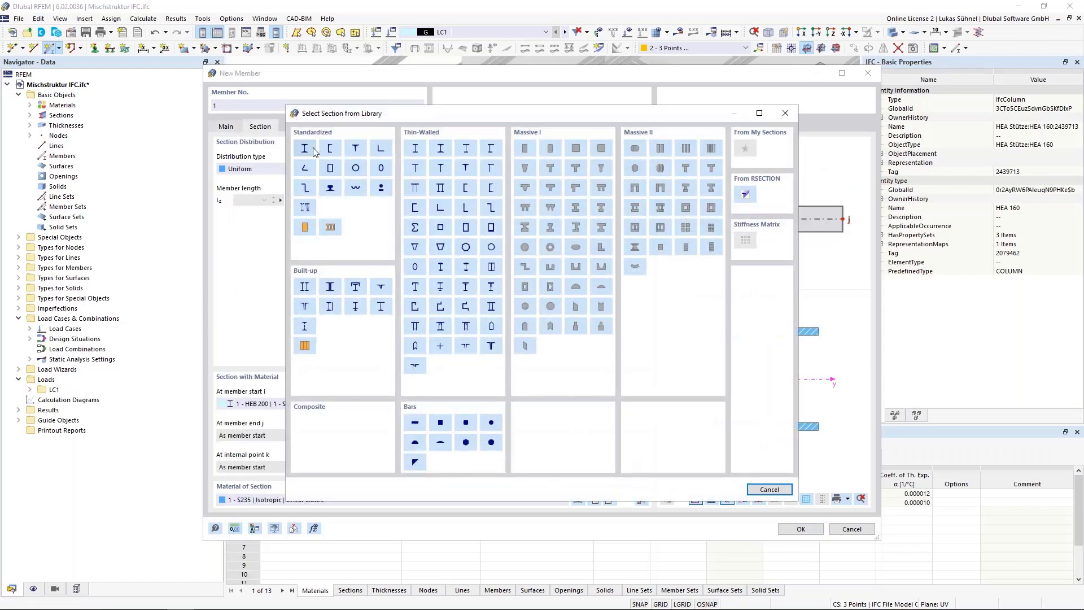
pyautogui.click(447, 290)
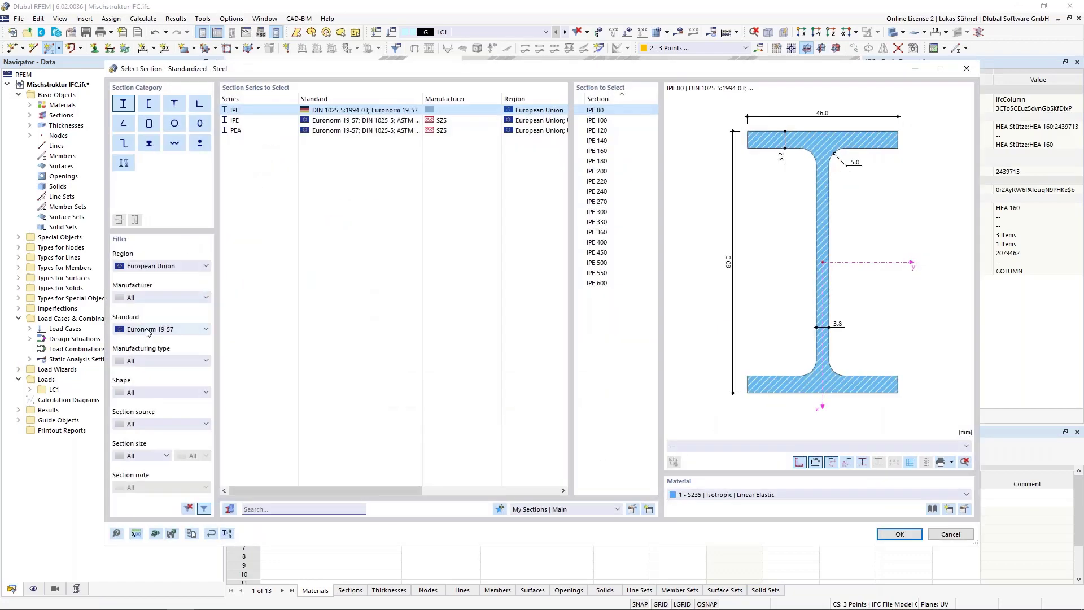
pyautogui.scroll(-1, 146, 329)
pyautogui.click(275, 122)
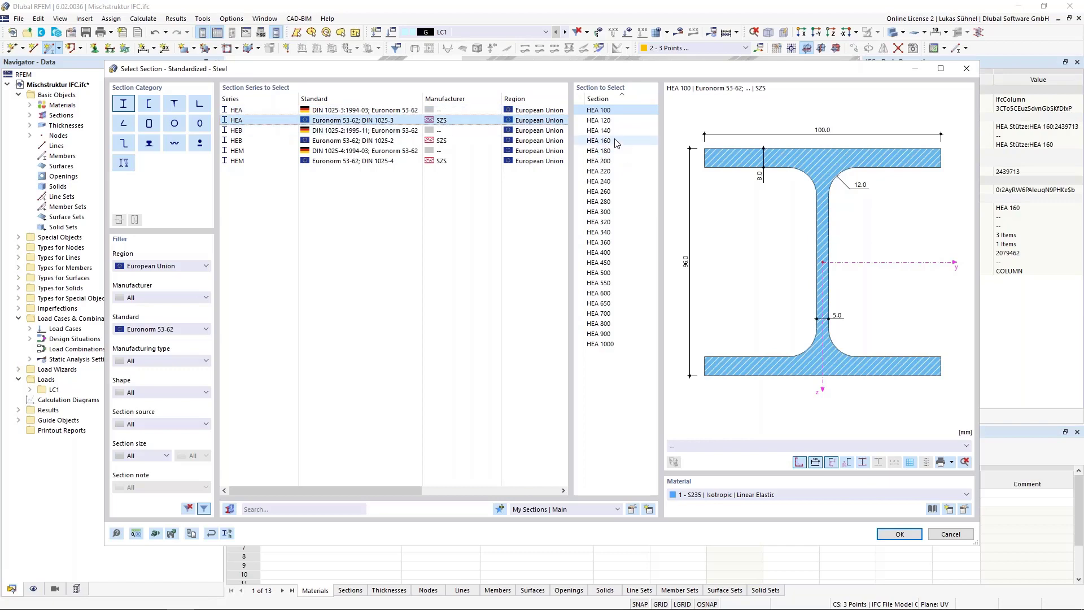
pyautogui.click(599, 140)
pyautogui.click(899, 534)
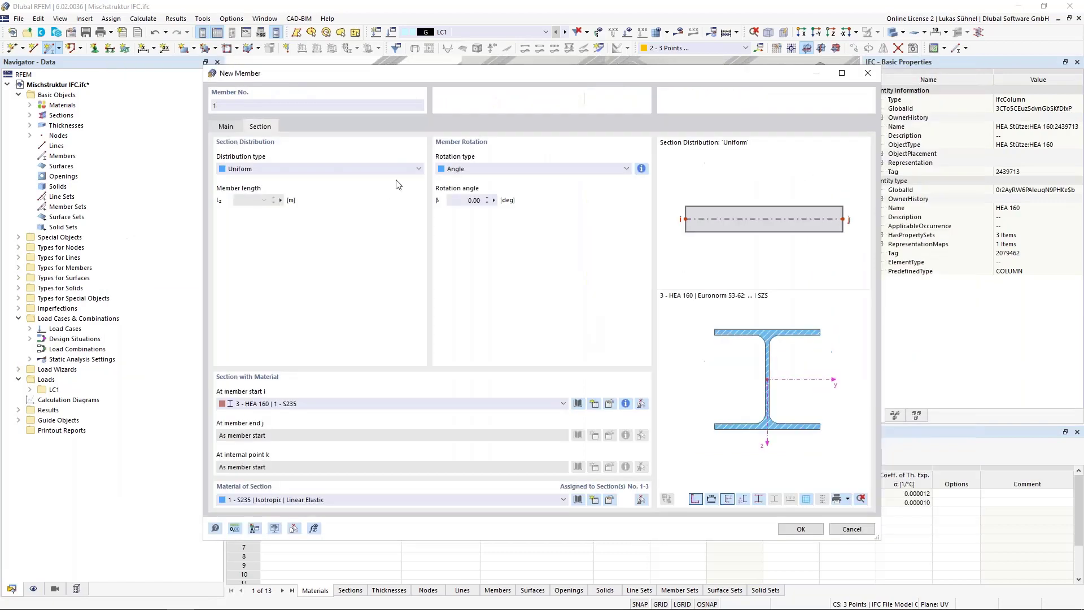
pyautogui.click(796, 527)
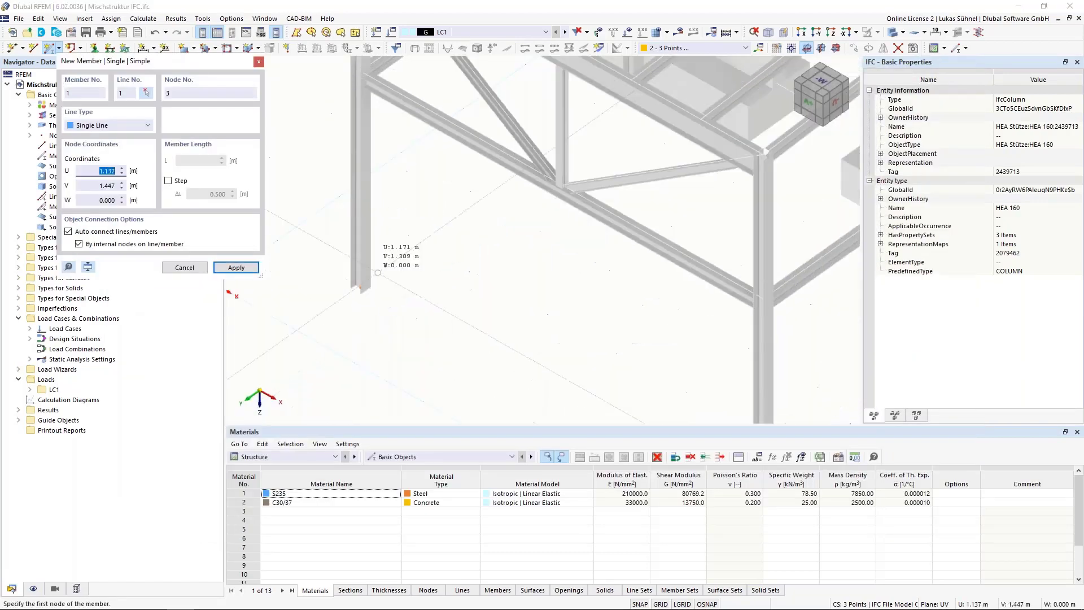
# Step: Place the HEA 160 member from the column's foot node to its head node, and end member placement
pyautogui.scroll(8, 362, 287)
pyautogui.click(349, 295)
pyautogui.scroll(-2, 385, 366)
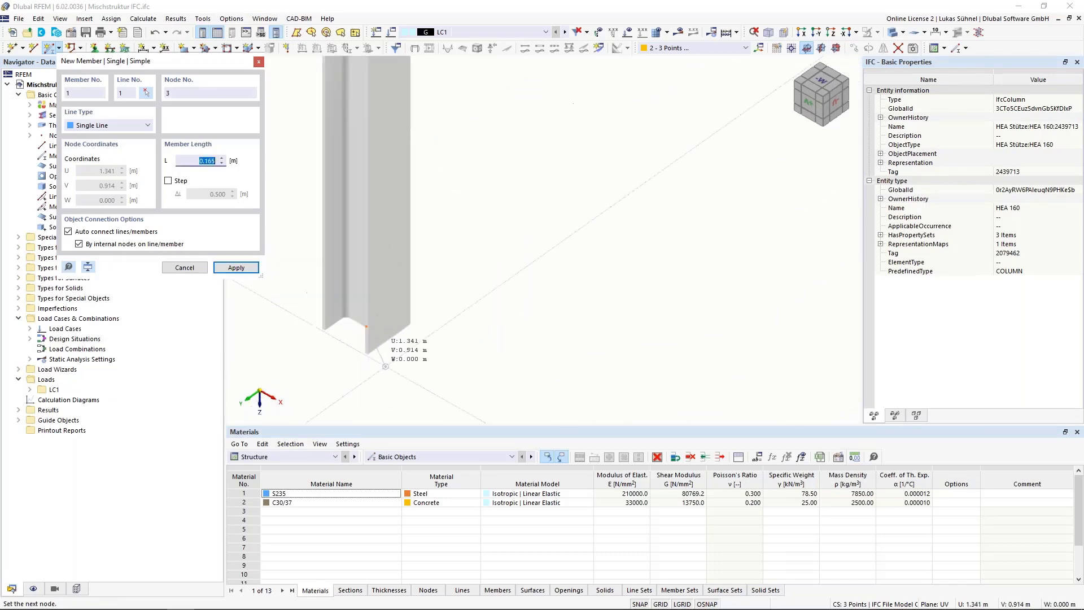
pyautogui.scroll(-4, 385, 367)
pyautogui.scroll(5, 358, 209)
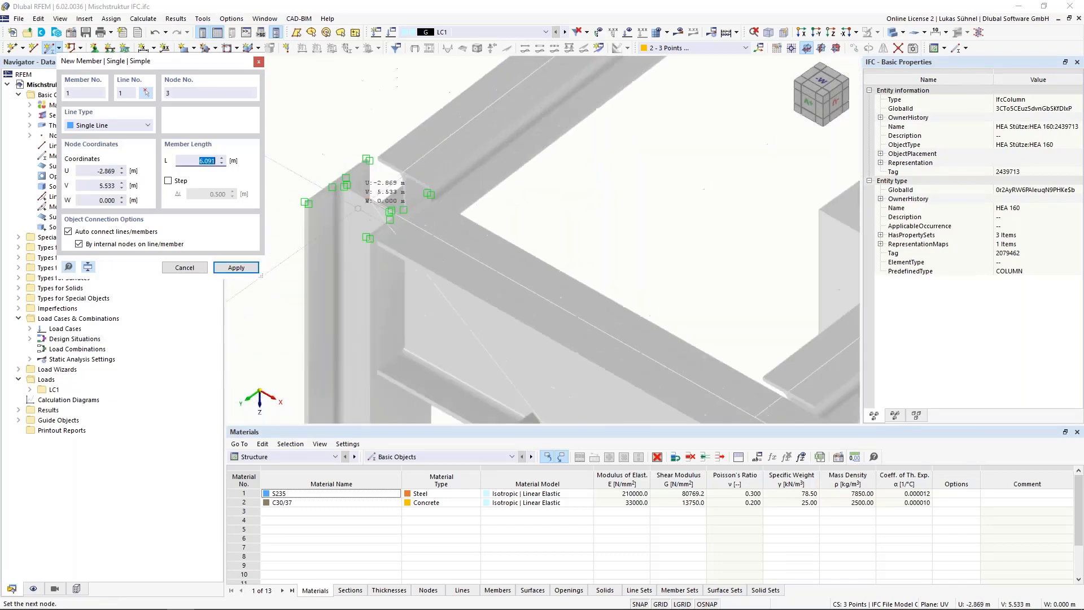
pyautogui.click(358, 208)
pyautogui.scroll(3, 395, 170)
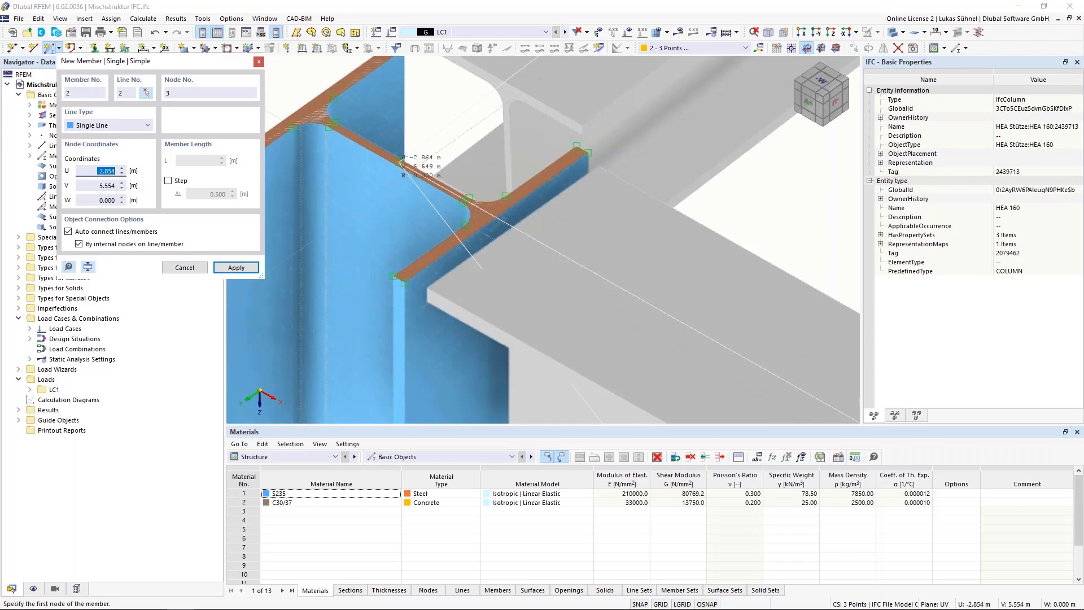
pyautogui.press('Escape')
# Step: Select the new HEA 160 column member within the overall canopy structure
pyautogui.scroll(-3, 393, 165)
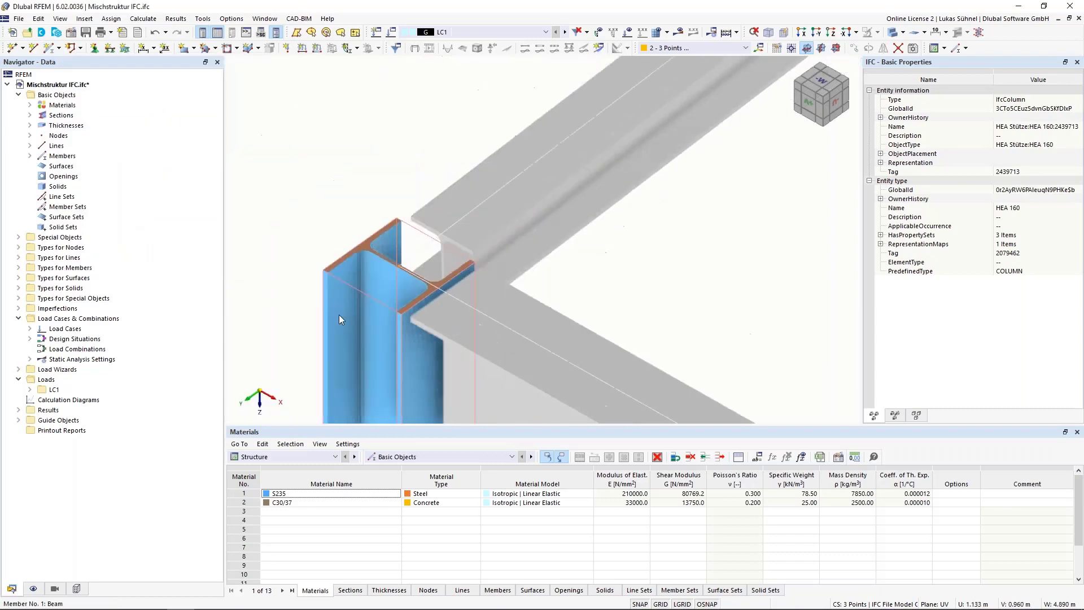
pyautogui.scroll(-5, 339, 319)
pyautogui.moveTo(336, 412); pyautogui.dragTo(428, 349, button='middle')
pyautogui.scroll(-4, 427, 348)
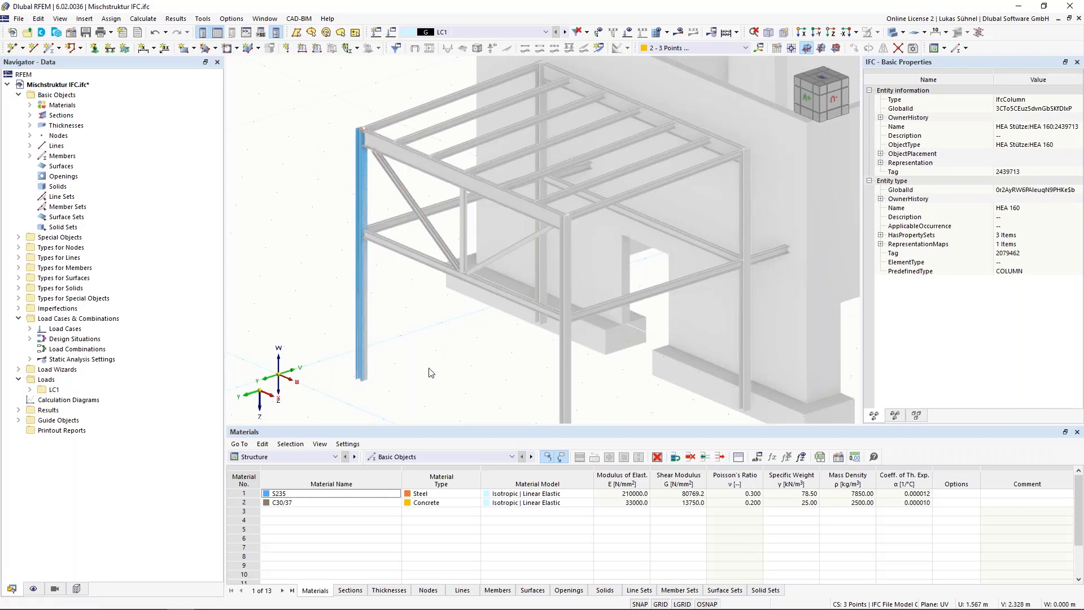
pyautogui.scroll(-3, 431, 372)
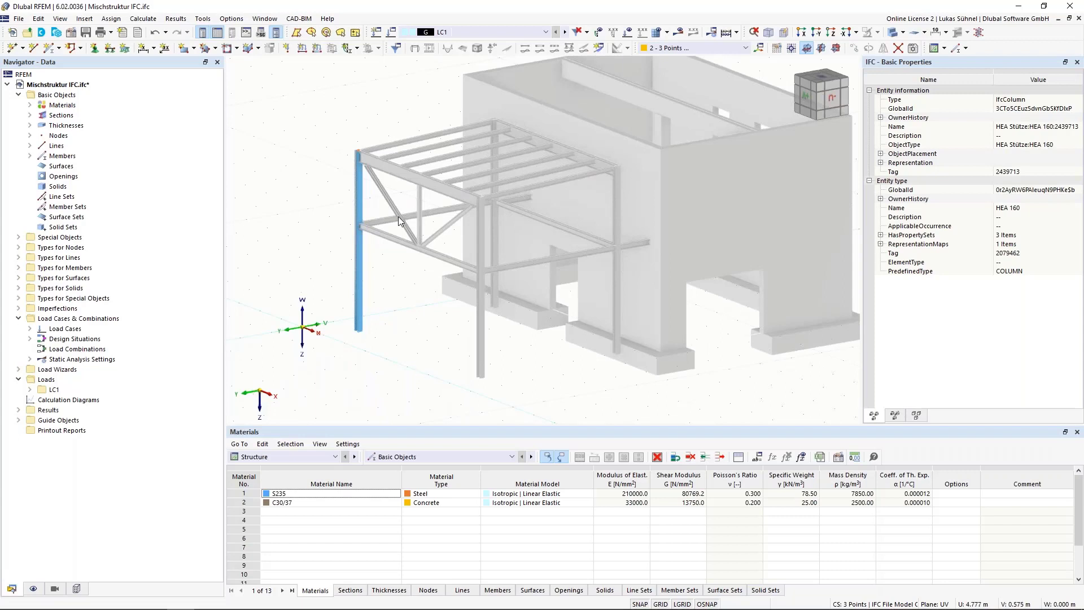
pyautogui.click(384, 361)
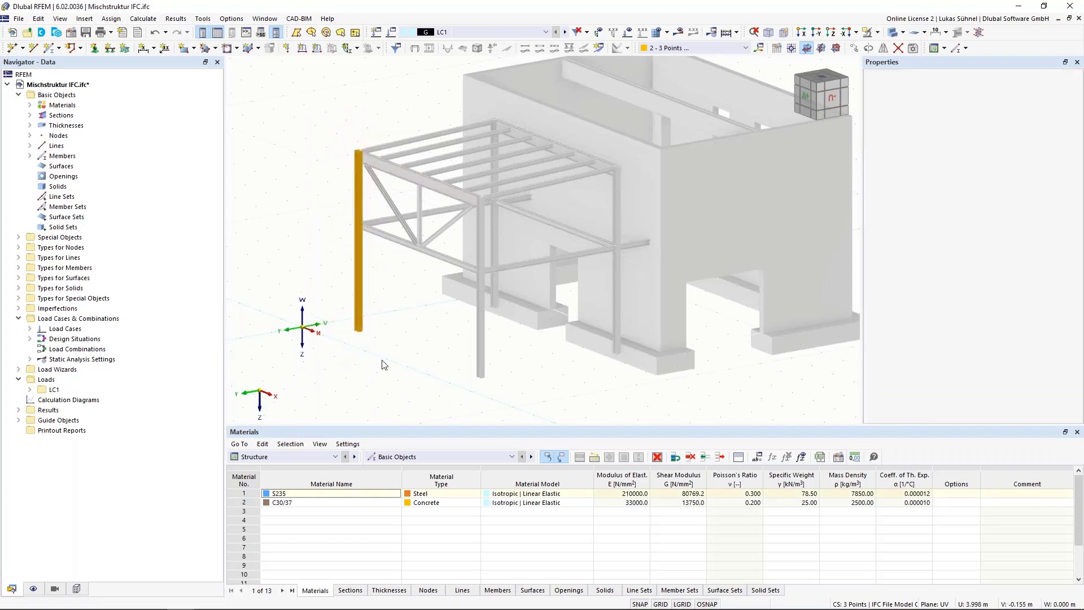
# Step: Undo the last change to the canopy's outer corner column
pyautogui.hotkey('ctrl', 'z')
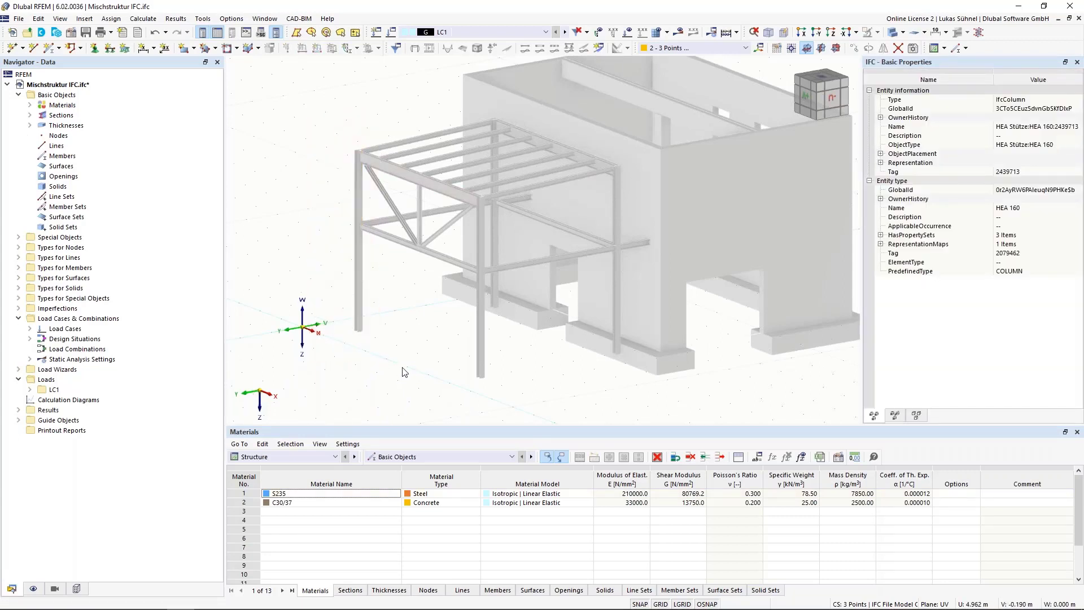
# Step: Check which conversion options are offered for the canopy's upper HEA 120 edge beam from the IFC model
pyautogui.keyDown('ctrl'); pyautogui.moveTo(540, 362); pyautogui.dragTo(477, 356, button='middle'); pyautogui.keyUp('ctrl')
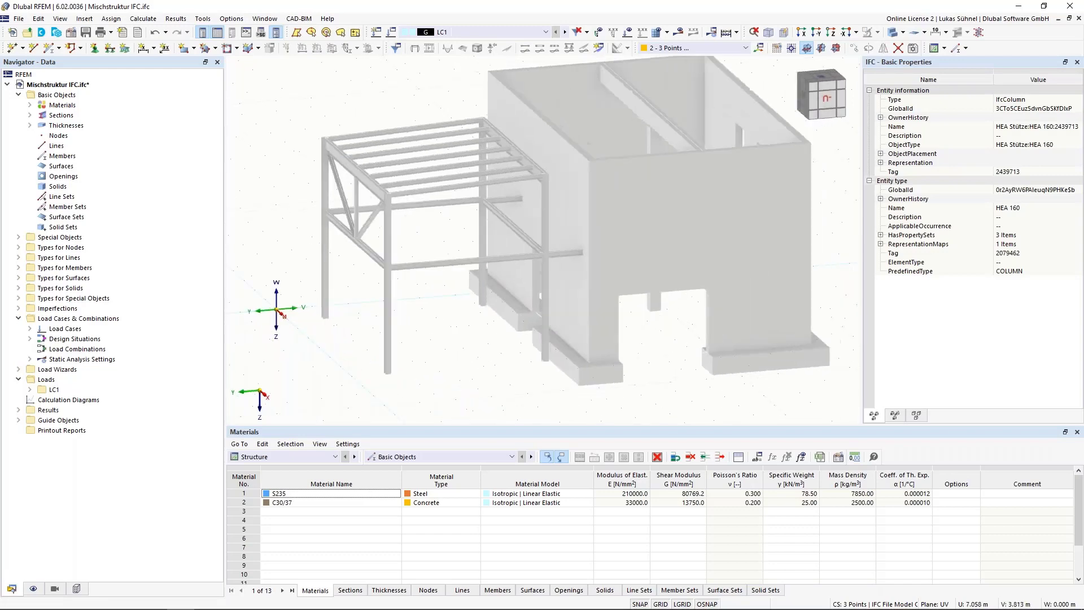
pyautogui.rightClick(446, 189)
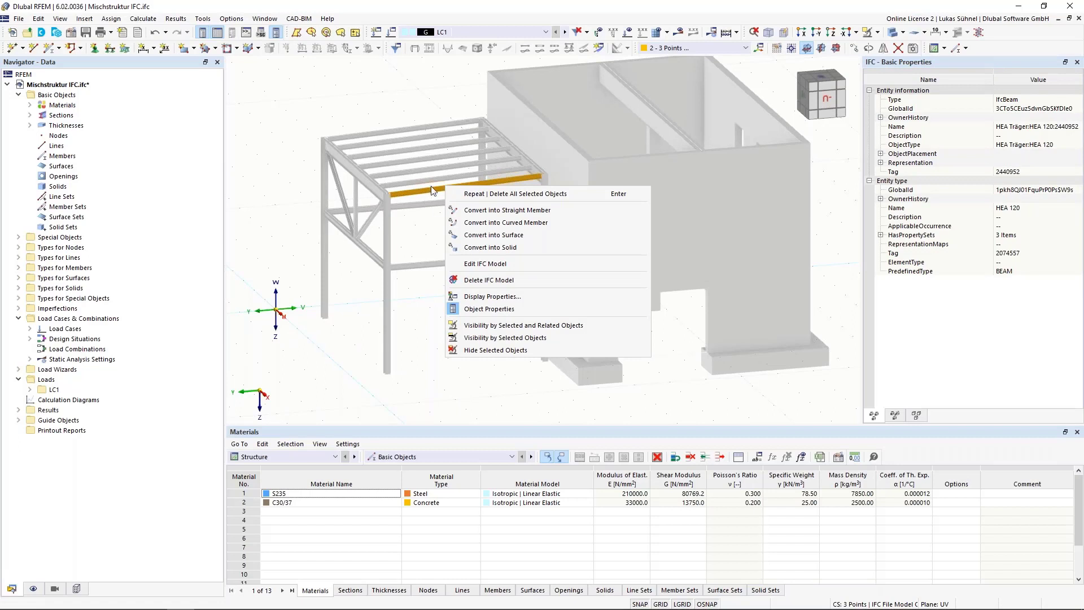
pyautogui.click(486, 246)
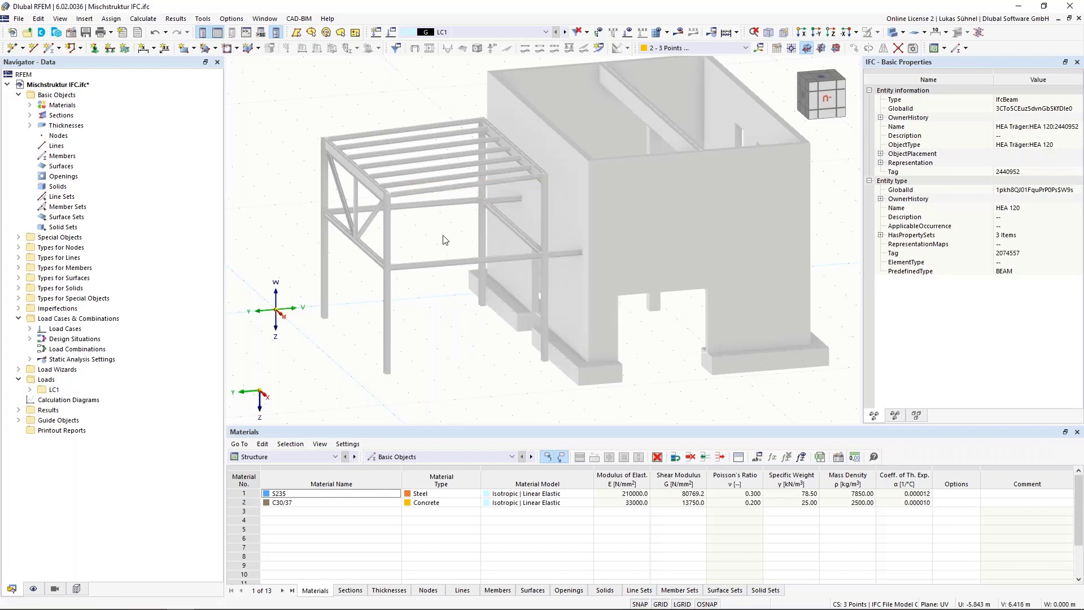
pyautogui.moveTo(442, 239); pyautogui.dragTo(406, 267, button='middle')
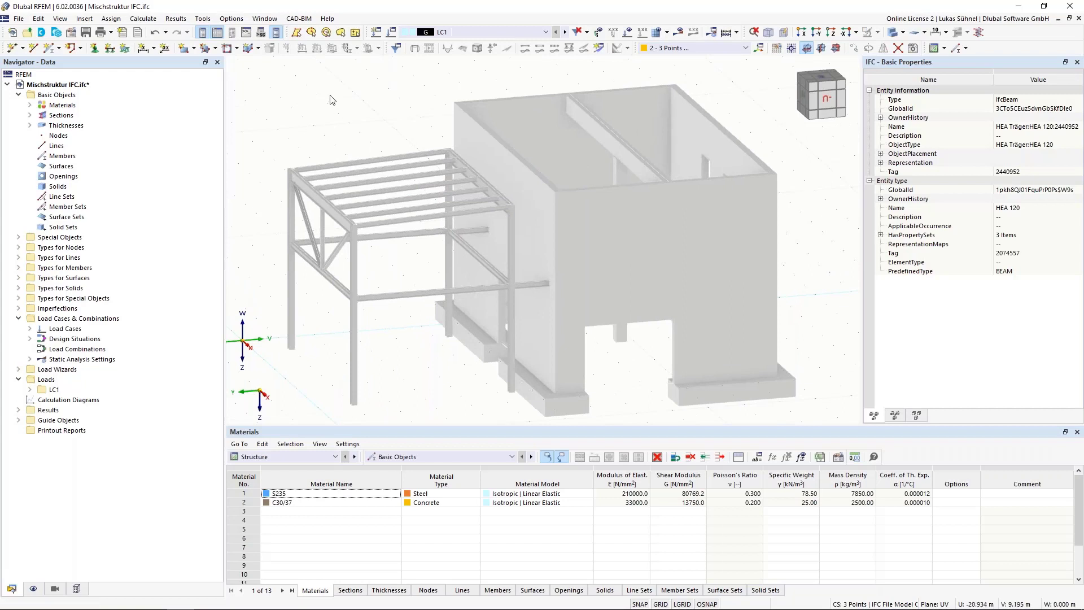
# Step: Open the conversion tables and review the external materials and external sections listed for the IFC model
pyautogui.click(299, 19)
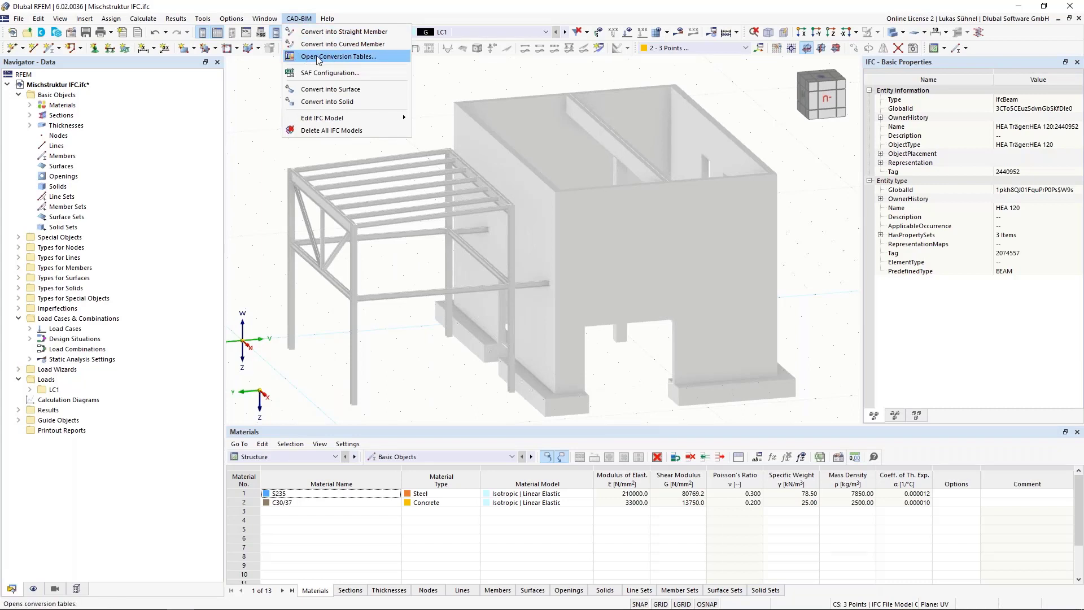
pyautogui.click(334, 57)
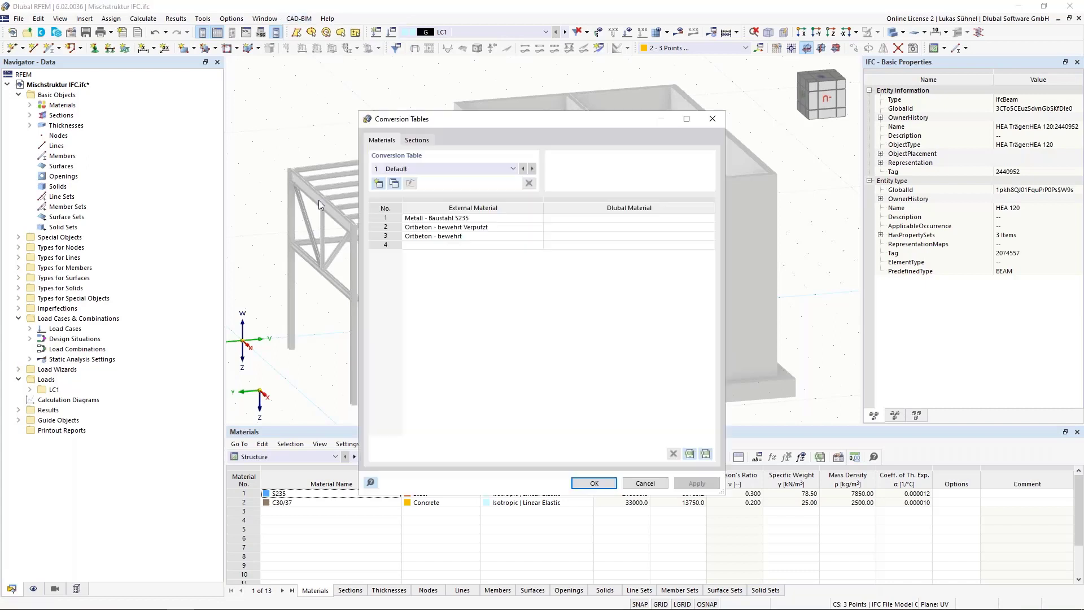
pyautogui.moveTo(499, 115); pyautogui.dragTo(638, 79)
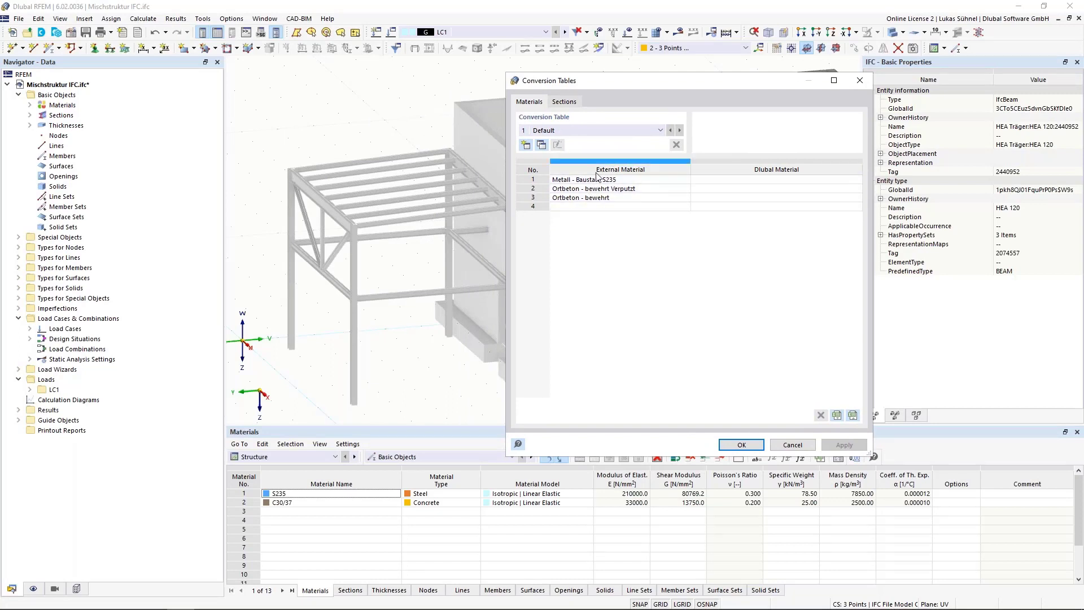
pyautogui.click(553, 102)
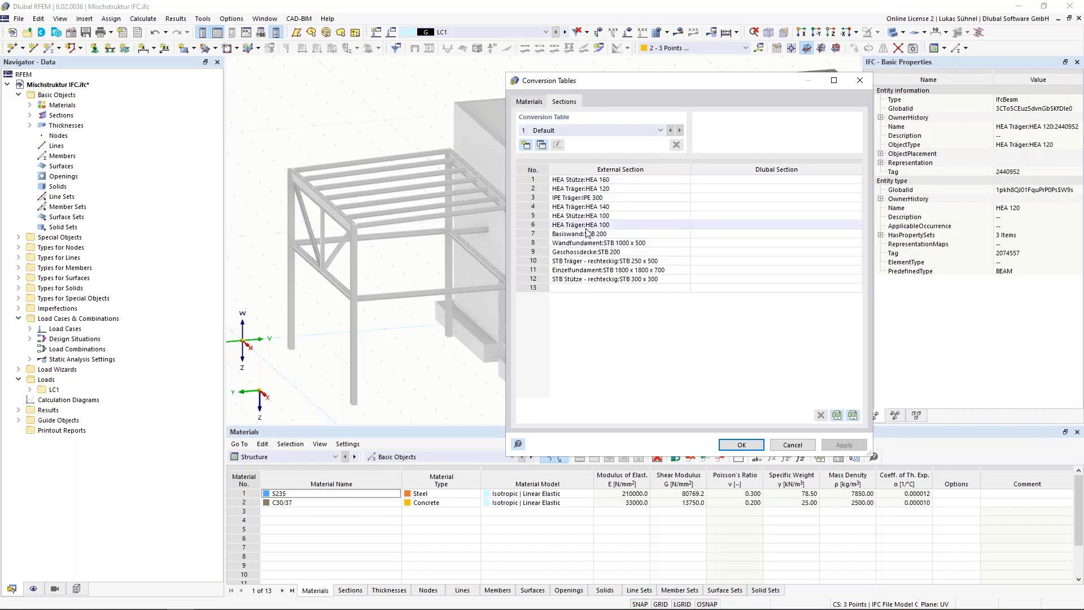
pyautogui.click(542, 103)
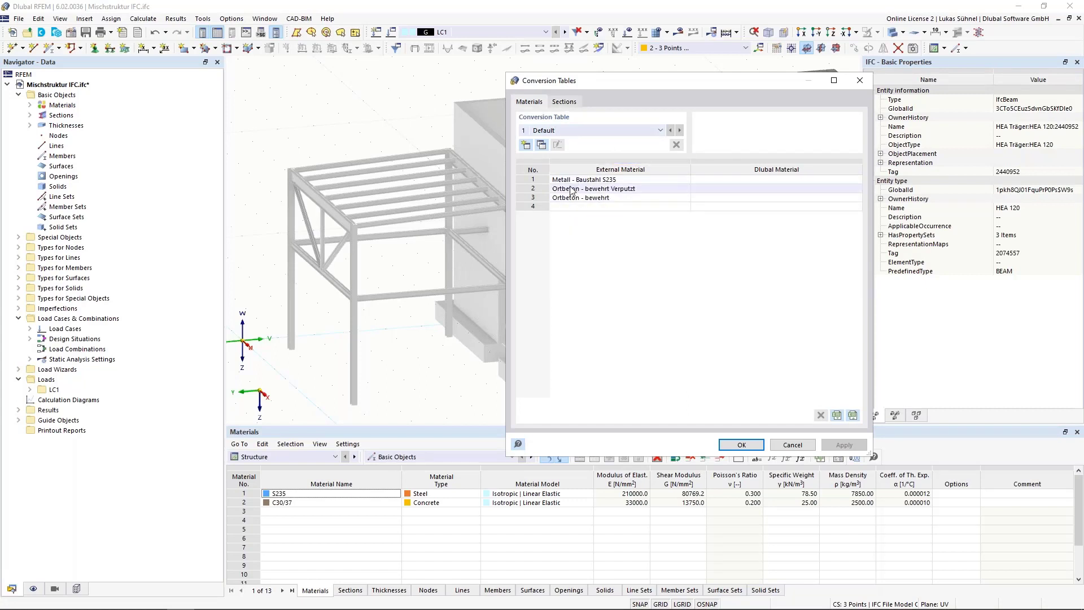
pyautogui.moveTo(590, 85); pyautogui.dragTo(529, 94)
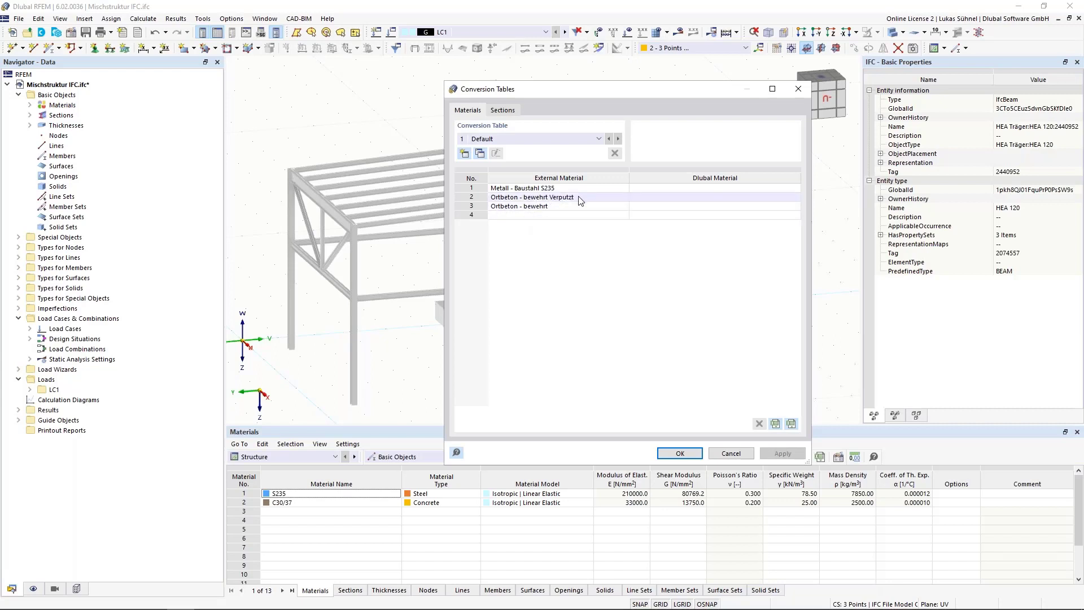
pyautogui.moveTo(585, 96); pyautogui.dragTo(619, 82)
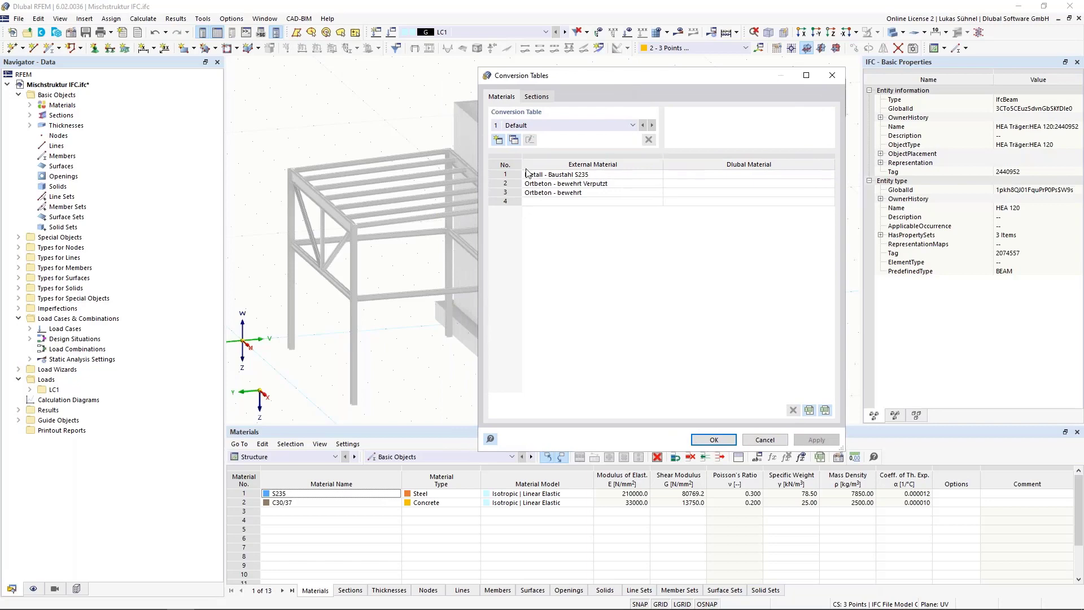
# Step: Assign S235 from EN 1993-1-1:2005-05 as the Dlubal material for the external material Metall - Baustahl S235
pyautogui.click(833, 177)
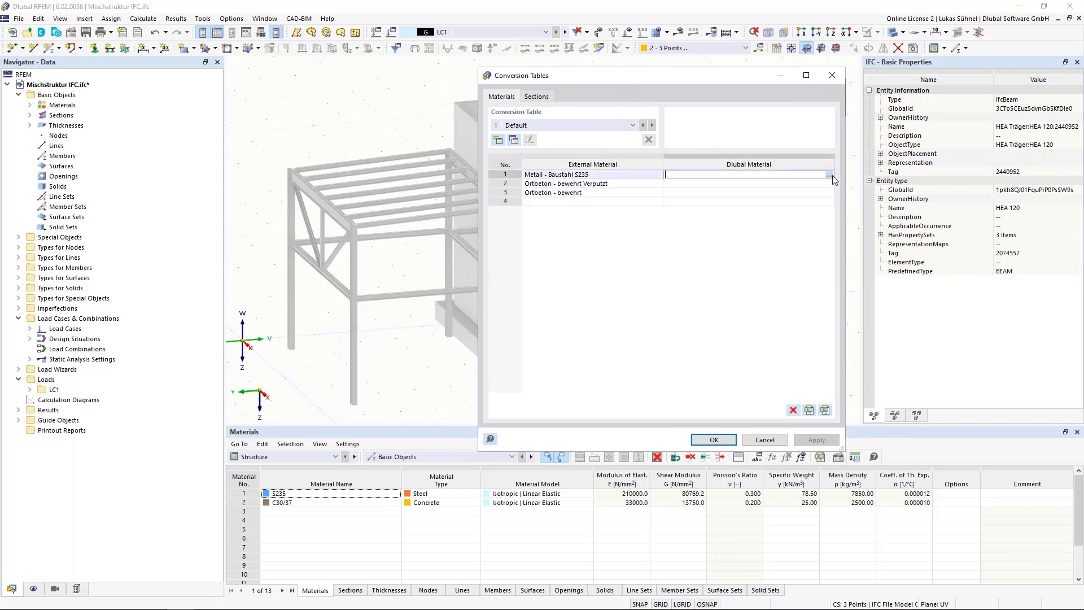
pyautogui.click(829, 175)
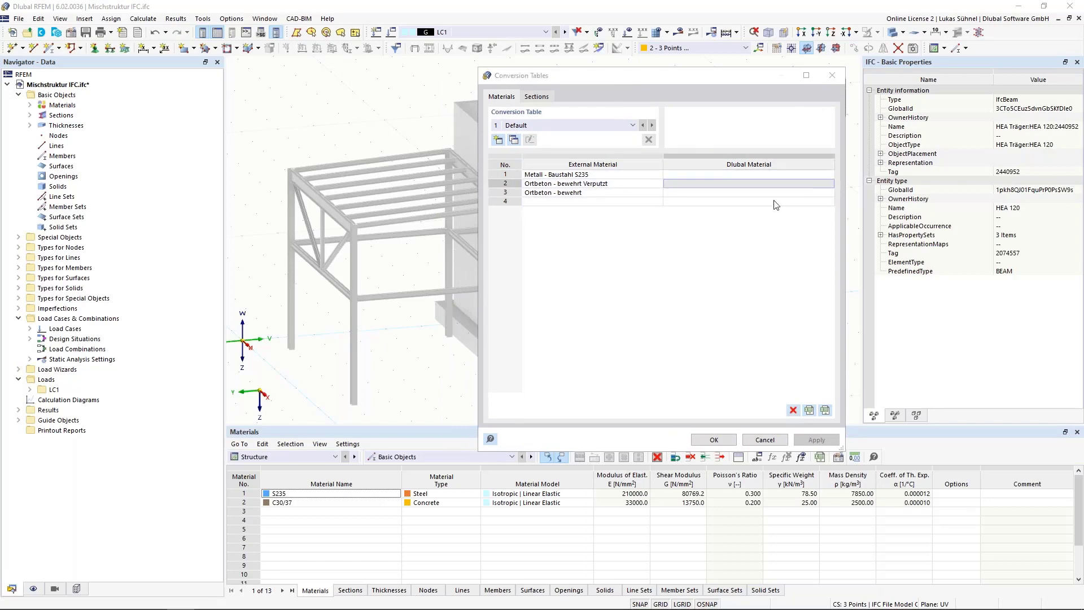
pyautogui.click(1016, 490)
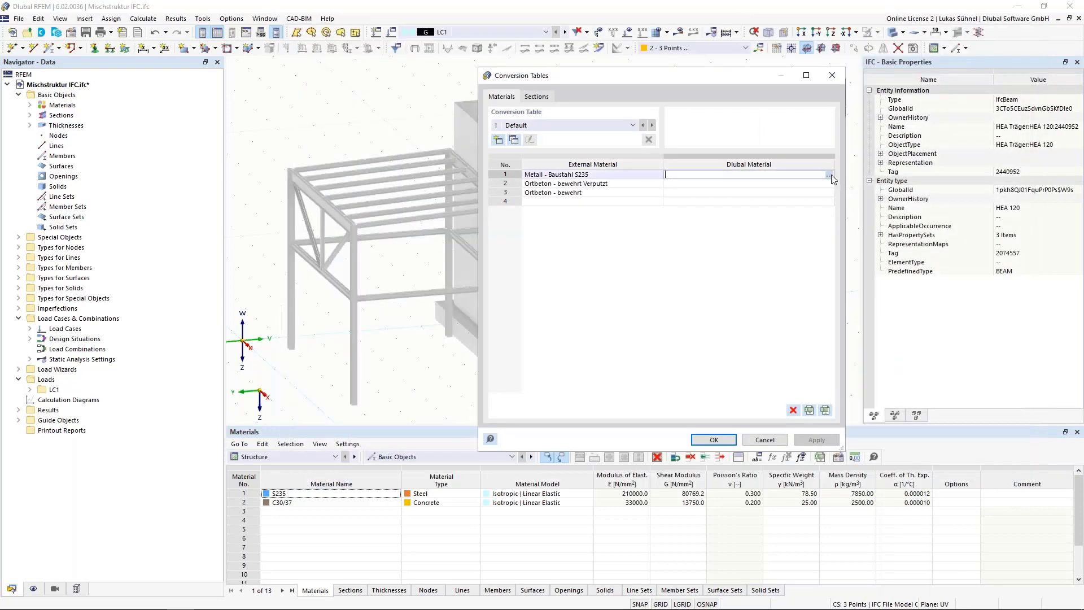
pyautogui.click(830, 175)
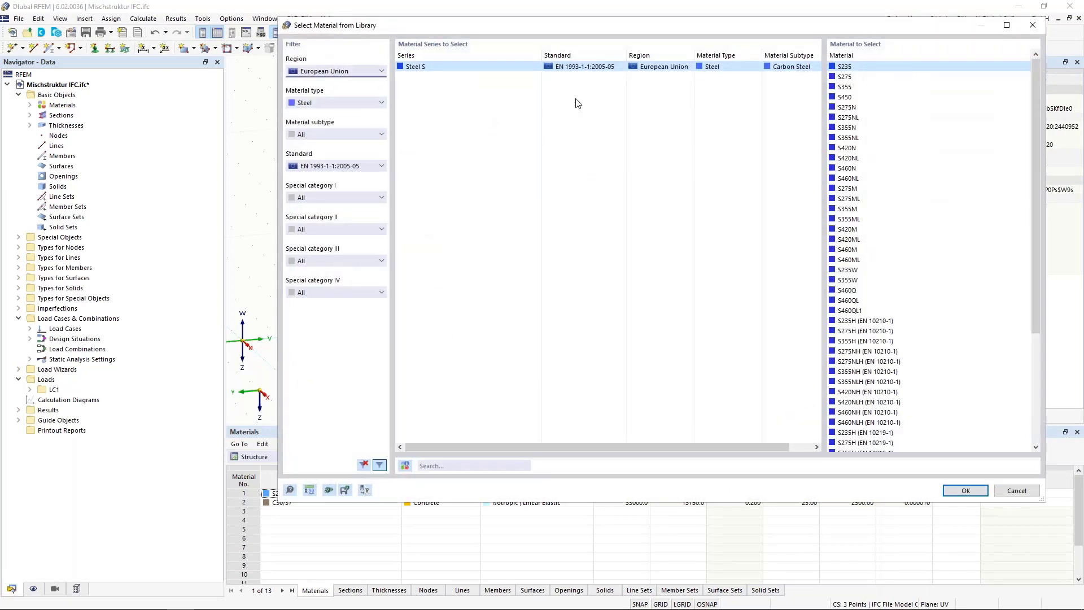
pyautogui.doubleClick(843, 68)
# Step: Assign the concrete C25/30 from EN 1992-1-1:2004/A1:2014 to the external material Ortbeton - bewehrt Verputzt
pyautogui.click(708, 185)
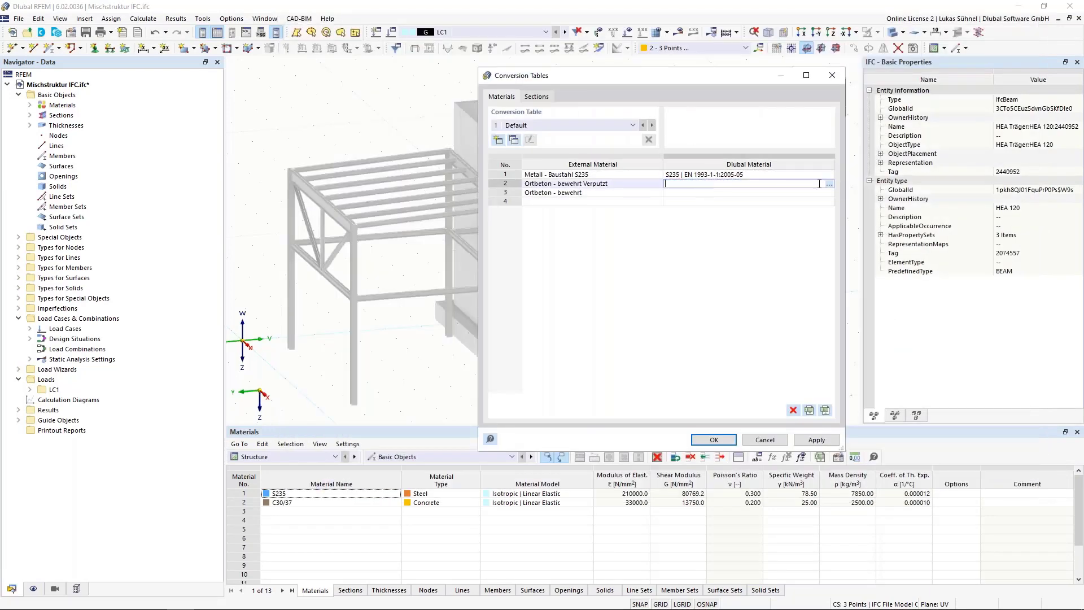
pyautogui.click(829, 184)
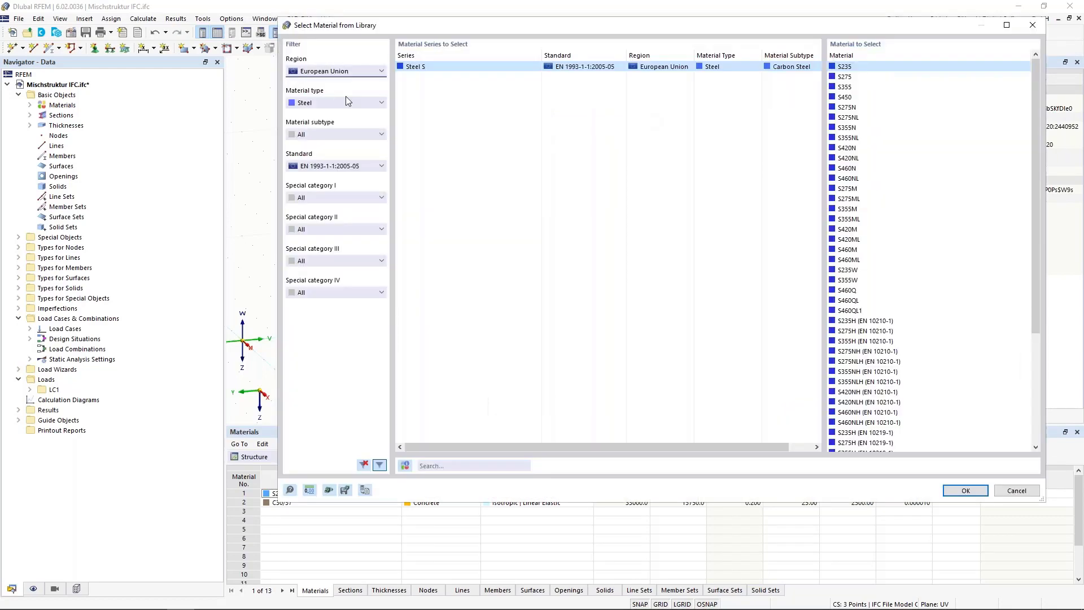
pyautogui.click(337, 104)
pyautogui.click(328, 117)
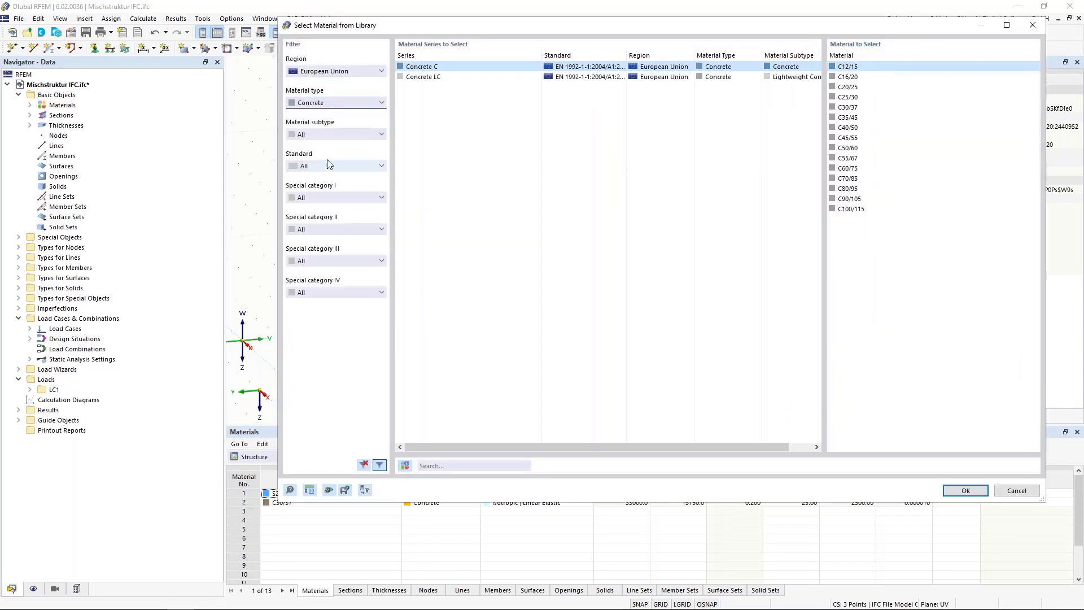
pyautogui.doubleClick(848, 97)
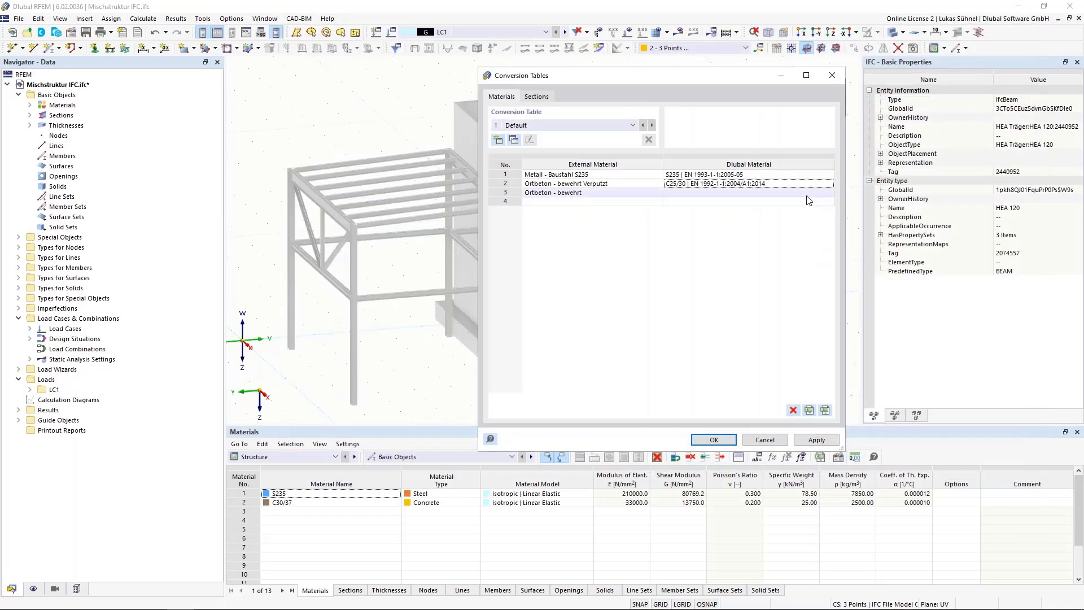
# Step: Assign the concrete C30/37 from EN 1992-1-1:2004/A1:2014 to the external material Ortbeton - bewehrt
pyautogui.click(833, 193)
pyautogui.click(829, 193)
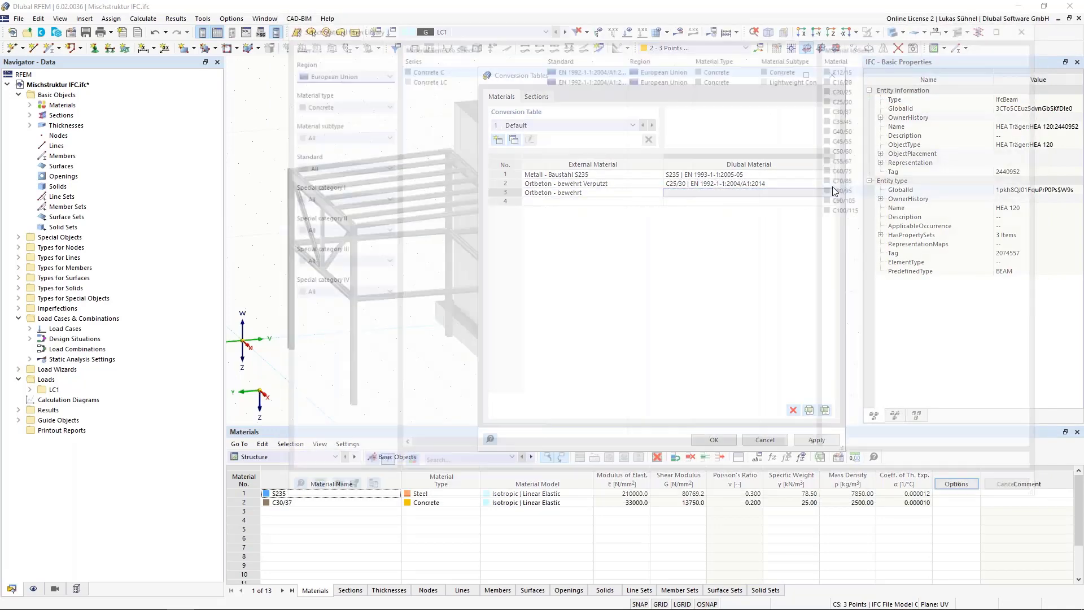
pyautogui.click(853, 107)
pyautogui.doubleClick(855, 107)
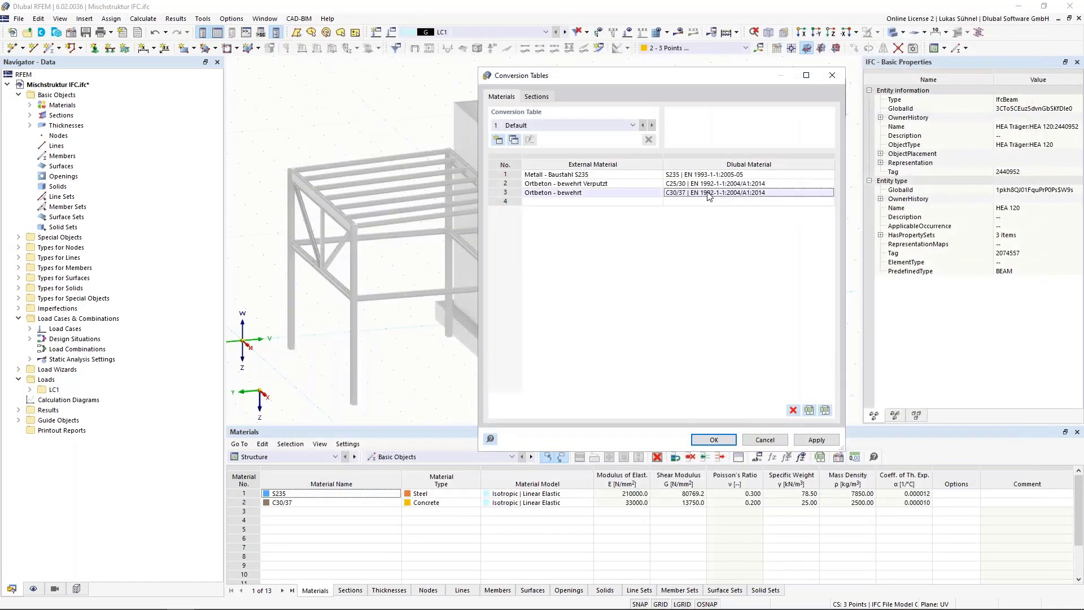
# Step: In the section conversion table, assign the SZS HEA 160 section from Euronorm 53-62 to HEA Stütze:HEA 160
pyautogui.click(537, 97)
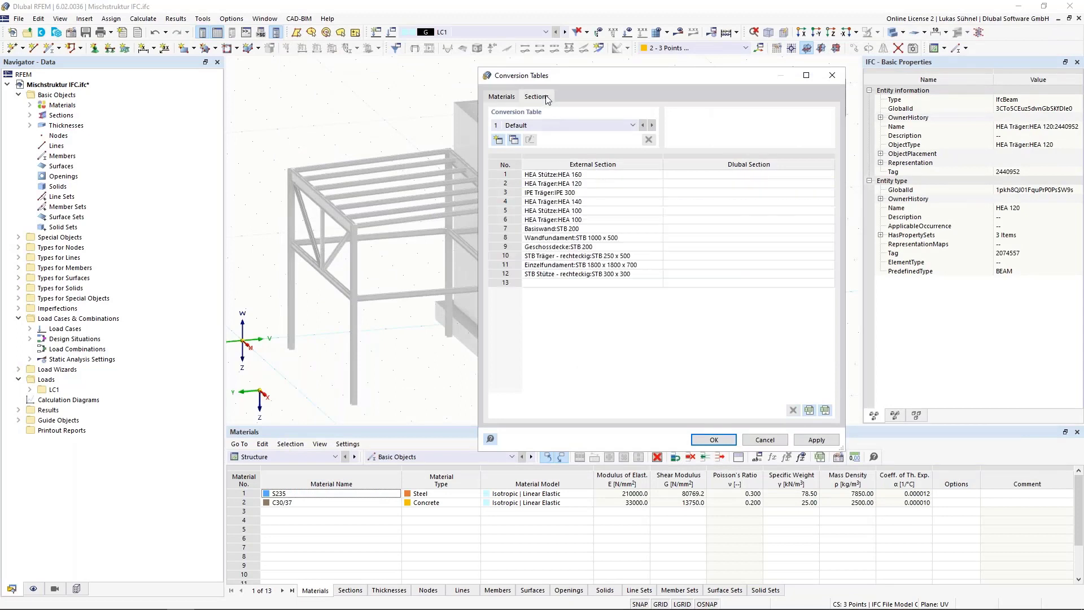
pyautogui.moveTo(490, 73); pyautogui.dragTo(394, 86)
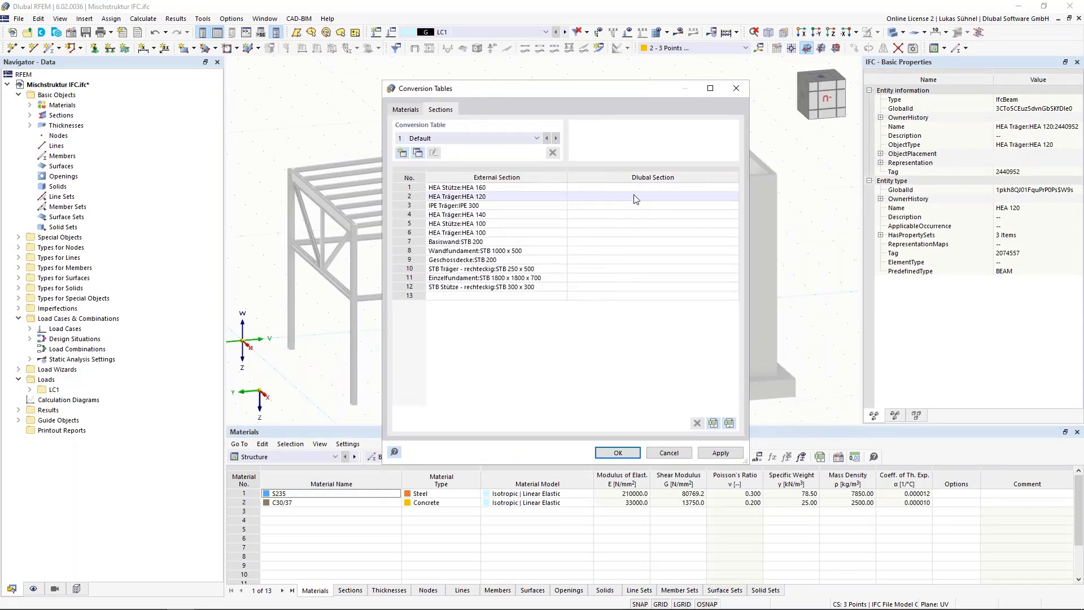
pyautogui.click(641, 187)
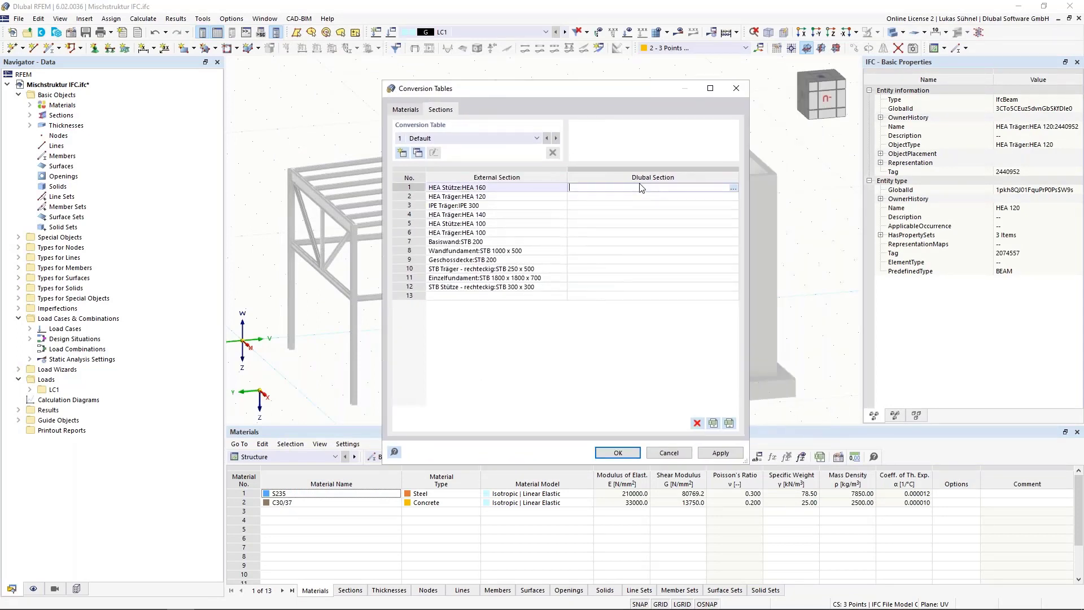
pyautogui.click(734, 188)
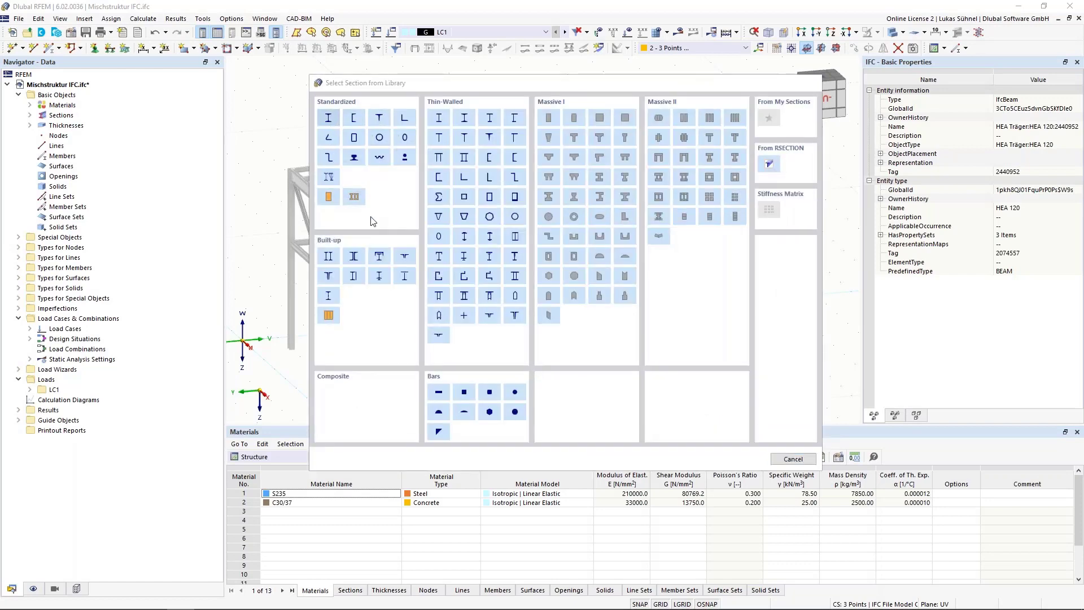
pyautogui.click(328, 117)
pyautogui.click(280, 90)
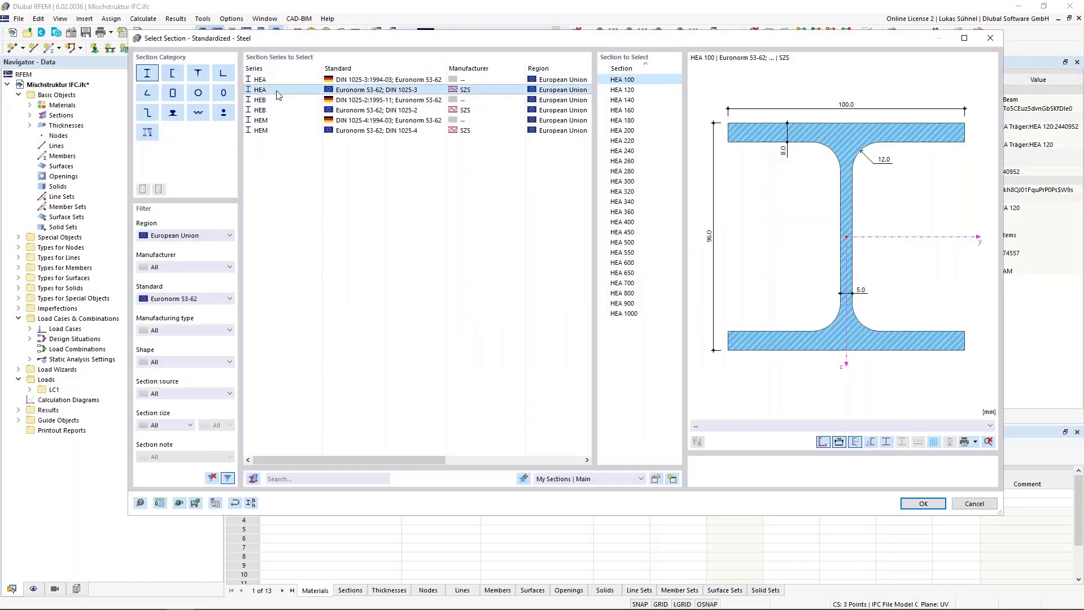
pyautogui.click(629, 110)
pyautogui.click(918, 502)
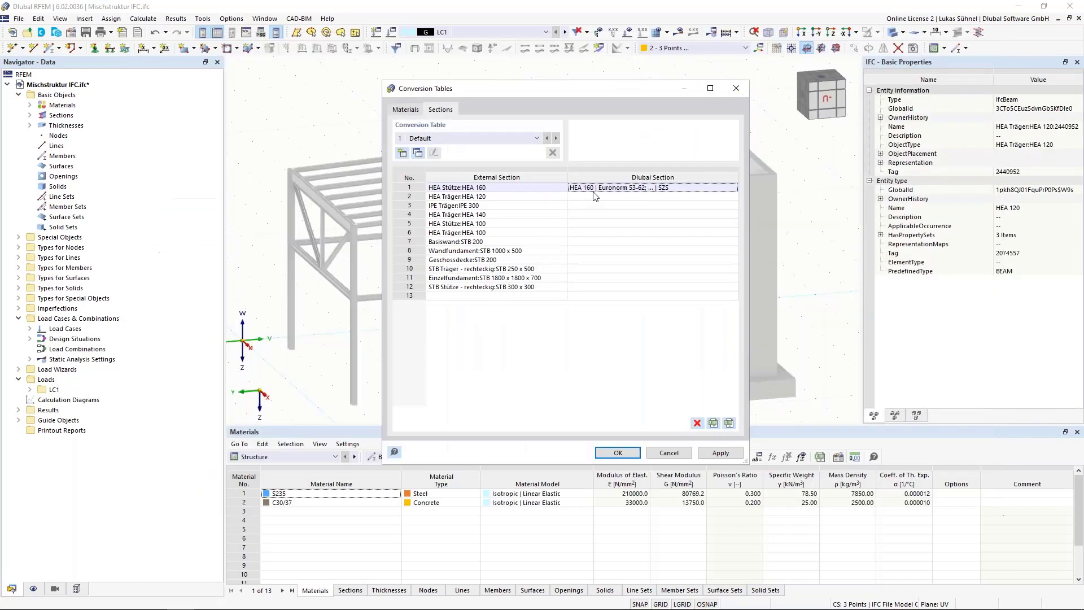
# Step: Copy the HEA 160 section entry to HEA Träger:HEA 120, HEA Träger:HEA 140, HEA Stütze:HEA 100 and HEA Träger:HEA 100
pyautogui.hotkey('ctrl', 'c')
pyautogui.click(589, 197)
pyautogui.hotkey('ctrl', 'v')
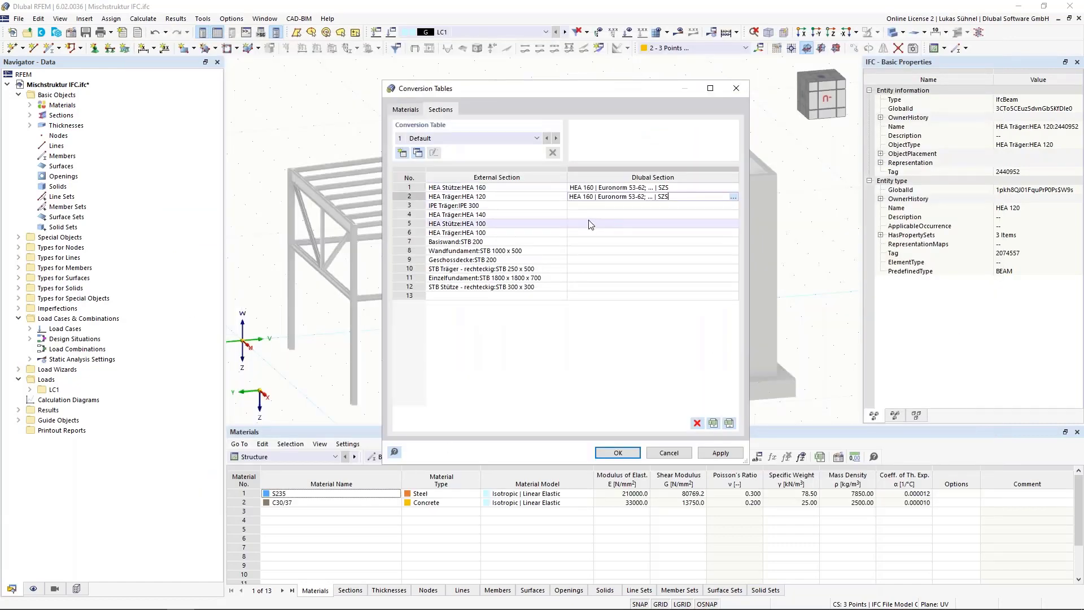
pyautogui.click(589, 216)
pyautogui.hotkey('ctrl', 'v')
pyautogui.click(589, 224)
pyautogui.hotkey('ctrl', 'v')
pyautogui.click(582, 233)
pyautogui.hotkey('ctrl', 'v')
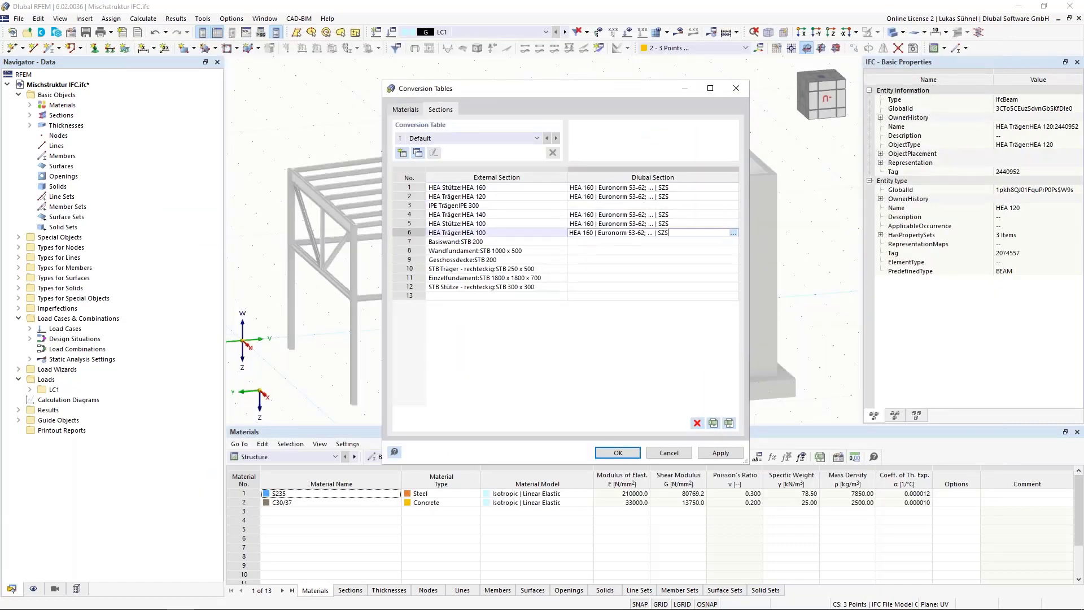
# Step: Change the Dlubal sections to HEA 120 for HEA Träger:HEA 120, HEA 140 for HEA Träger:HEA 140, and HEA 100 for both HEA 100 entries
pyautogui.click(588, 197)
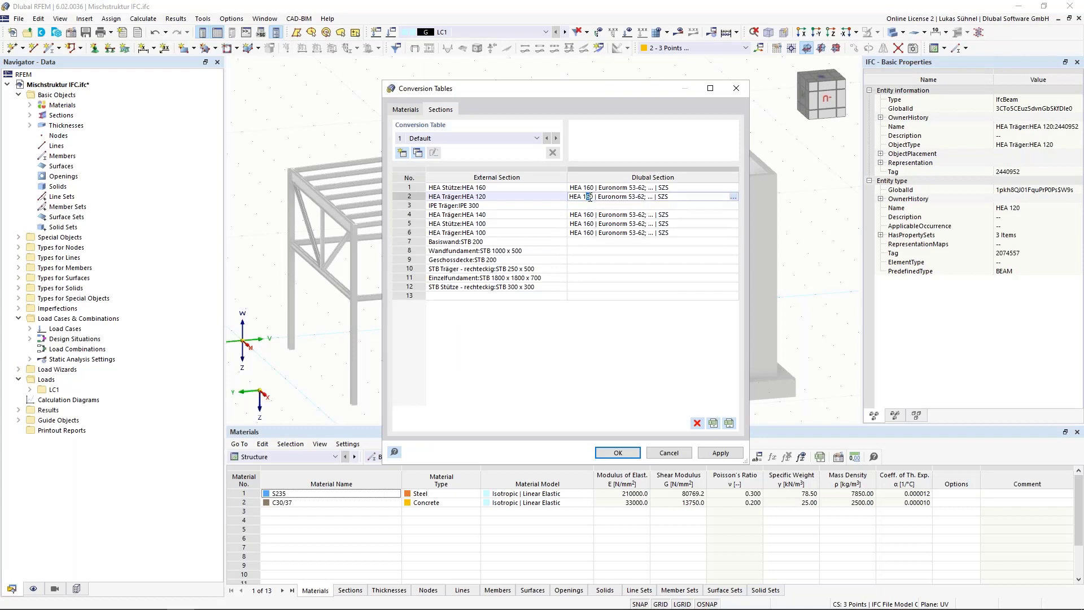
pyautogui.click(589, 215)
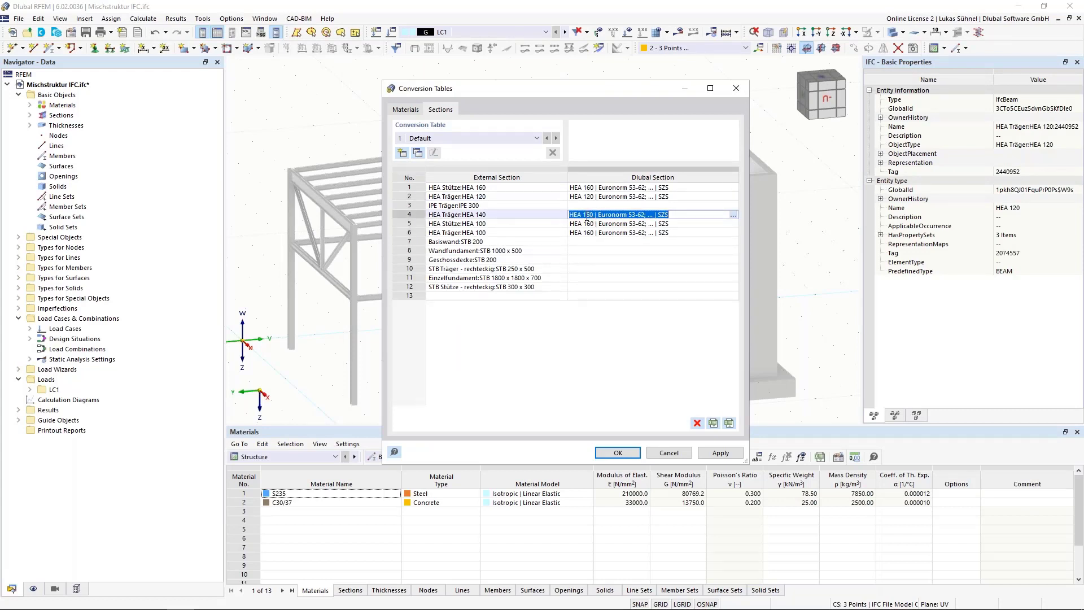
pyautogui.write('4')
pyautogui.click(589, 225)
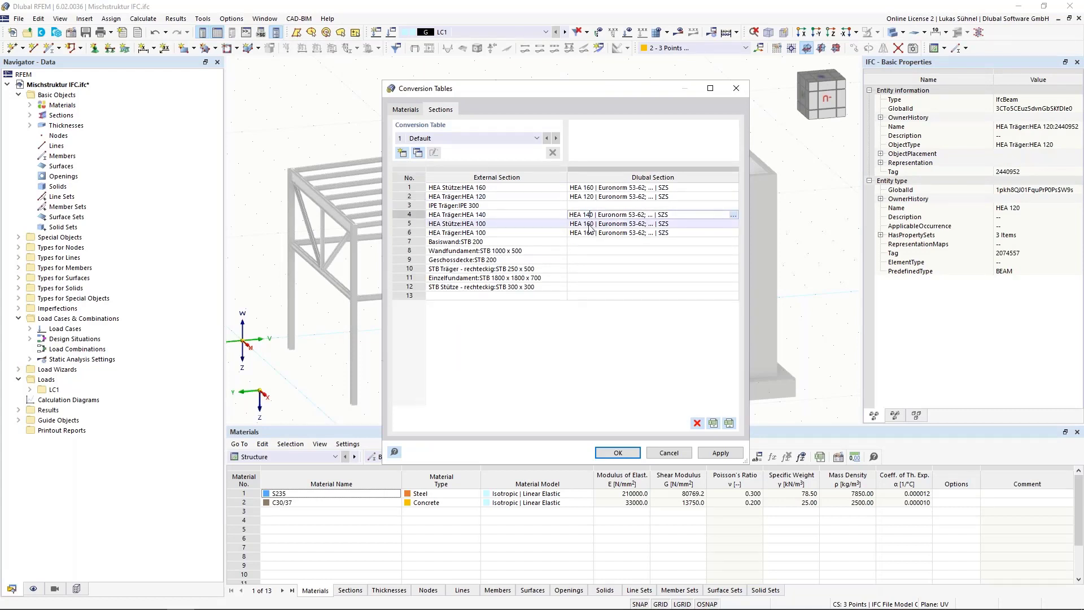
pyautogui.moveTo(584, 225); pyautogui.dragTo(589, 225)
pyautogui.write('10')
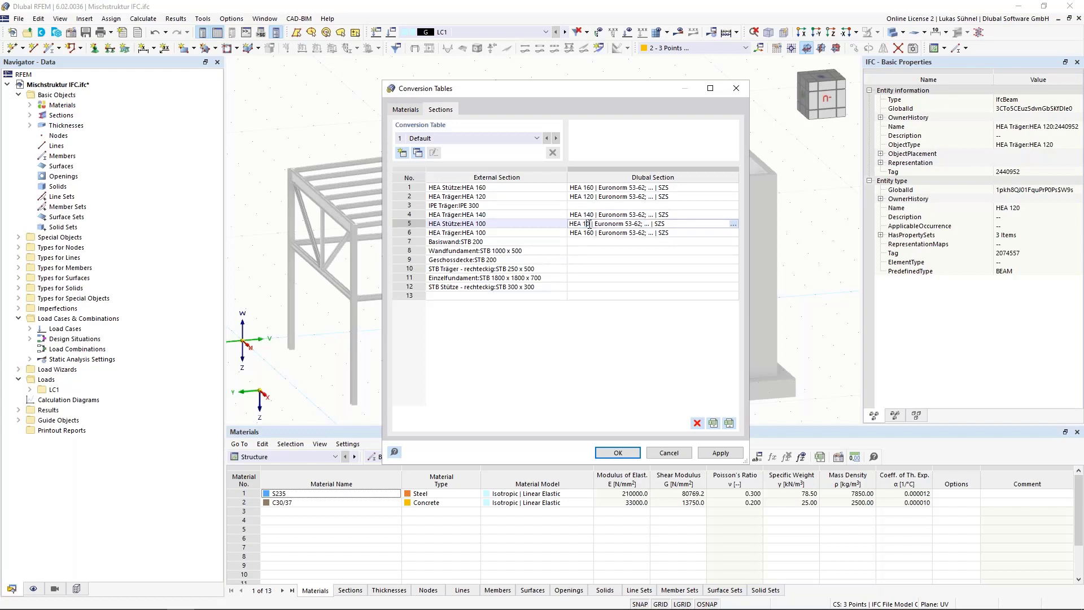
pyautogui.click(587, 232)
pyautogui.moveTo(583, 233); pyautogui.dragTo(588, 233)
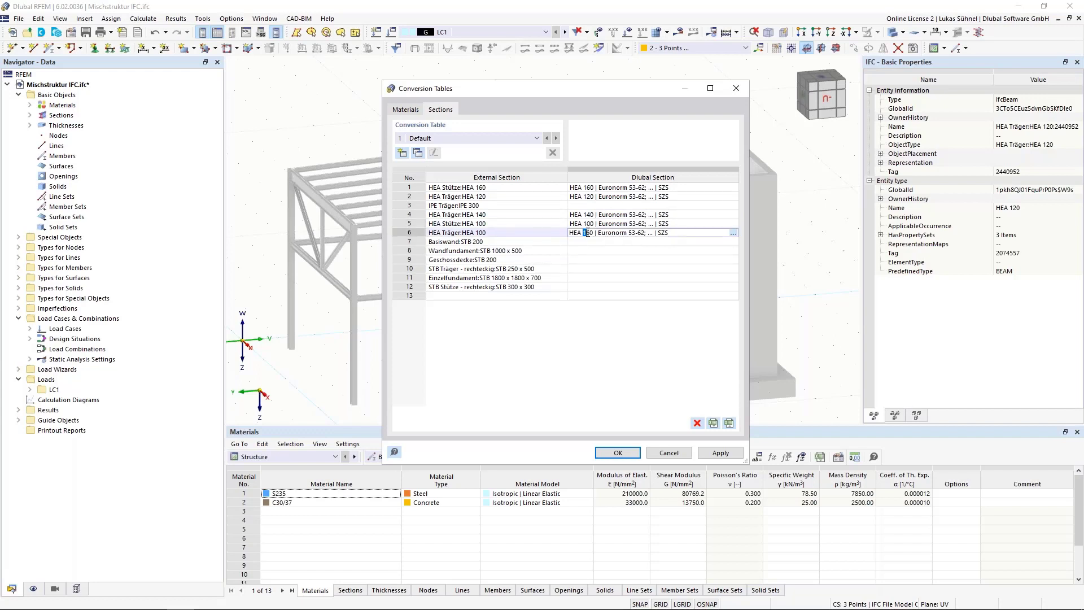
# Step: Assign the SZS IPE 300 section from Euronorm 19-57 to IPE Träger:IPE 300 and accept the conversion tables
pyautogui.click(666, 206)
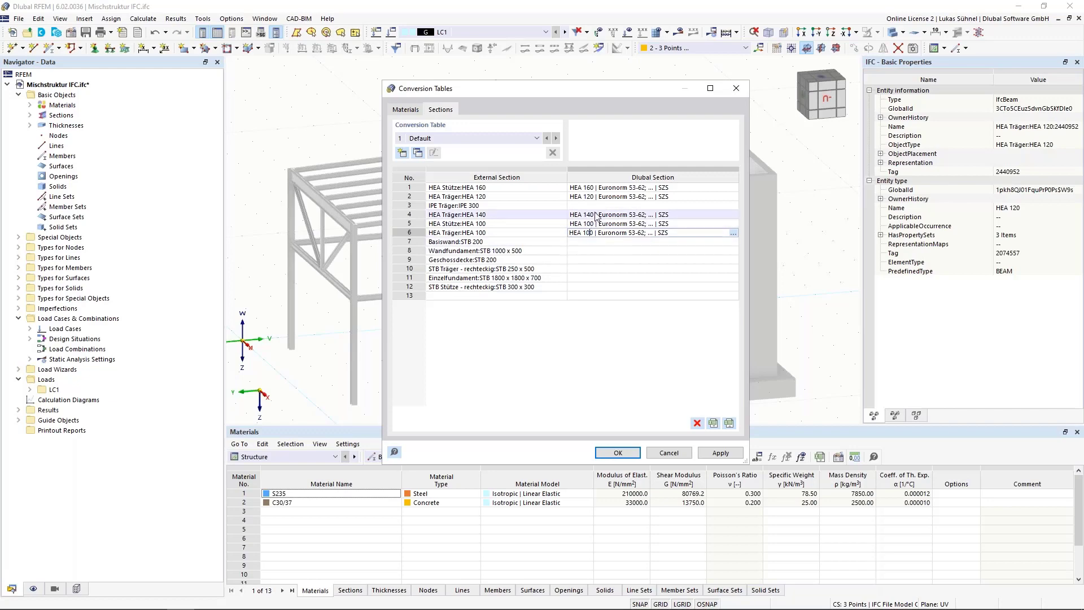
pyautogui.click(733, 206)
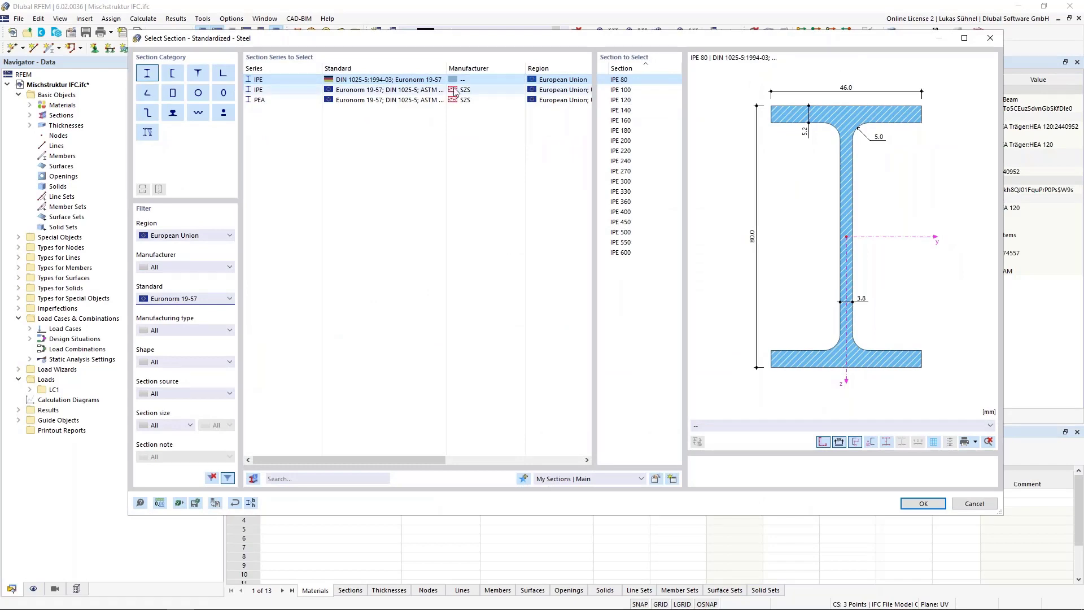
pyautogui.click(258, 90)
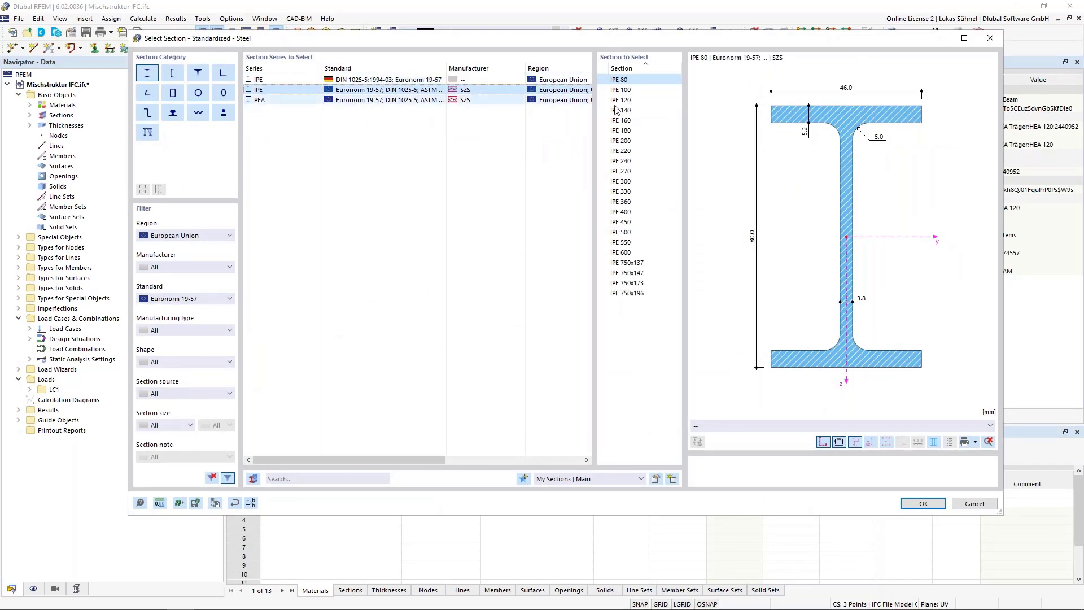
pyautogui.click(621, 181)
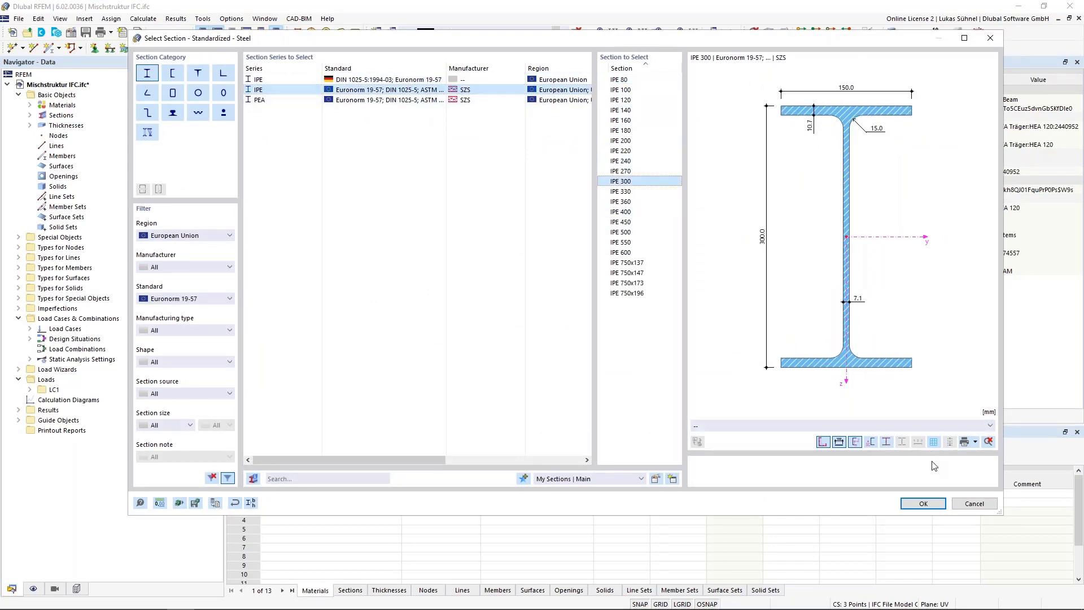
pyautogui.click(923, 503)
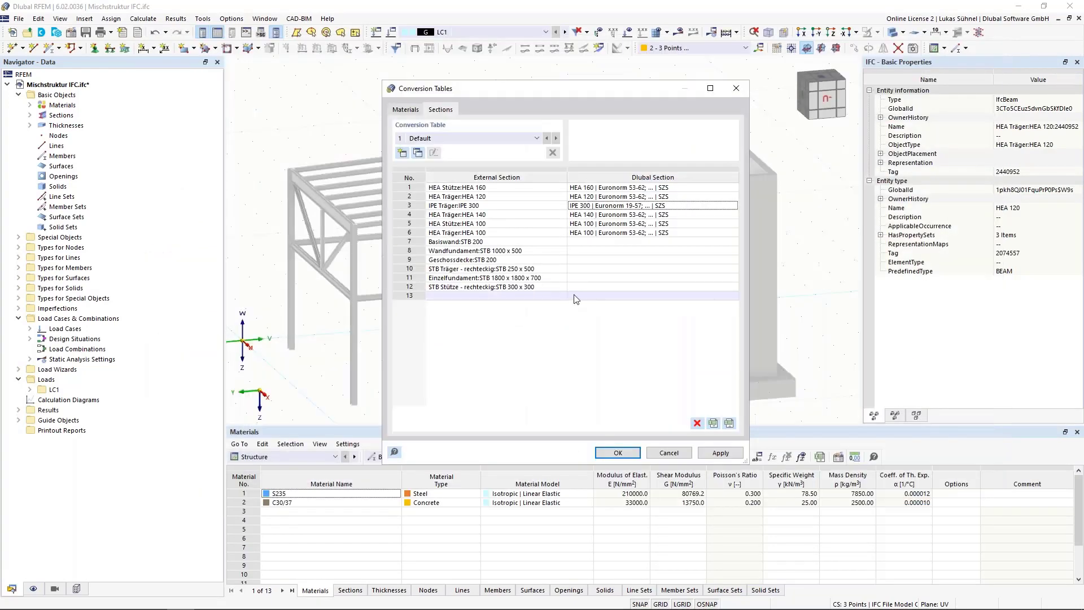
pyautogui.click(486, 269)
pyautogui.click(487, 269)
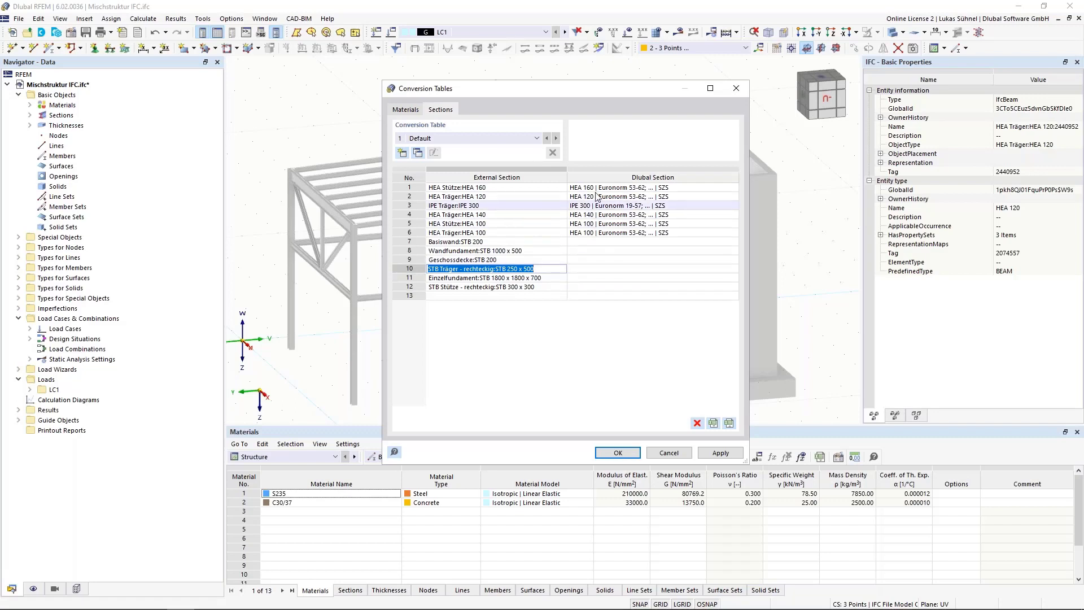
pyautogui.click(617, 452)
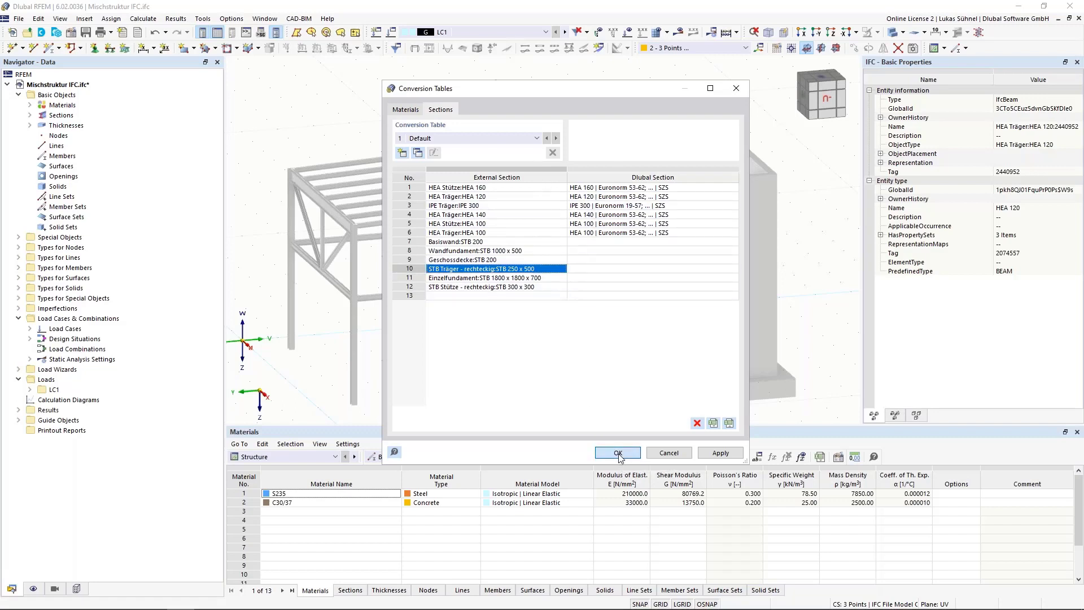
# Step: Convert the IPE 300 IFC beam at the front upper edge of the steel frame into a straight member
pyautogui.scroll(-2, 444, 364)
pyautogui.keyDown('ctrl'); pyautogui.moveTo(348, 186); pyautogui.dragTo(394, 201, button='middle'); pyautogui.keyUp('ctrl')
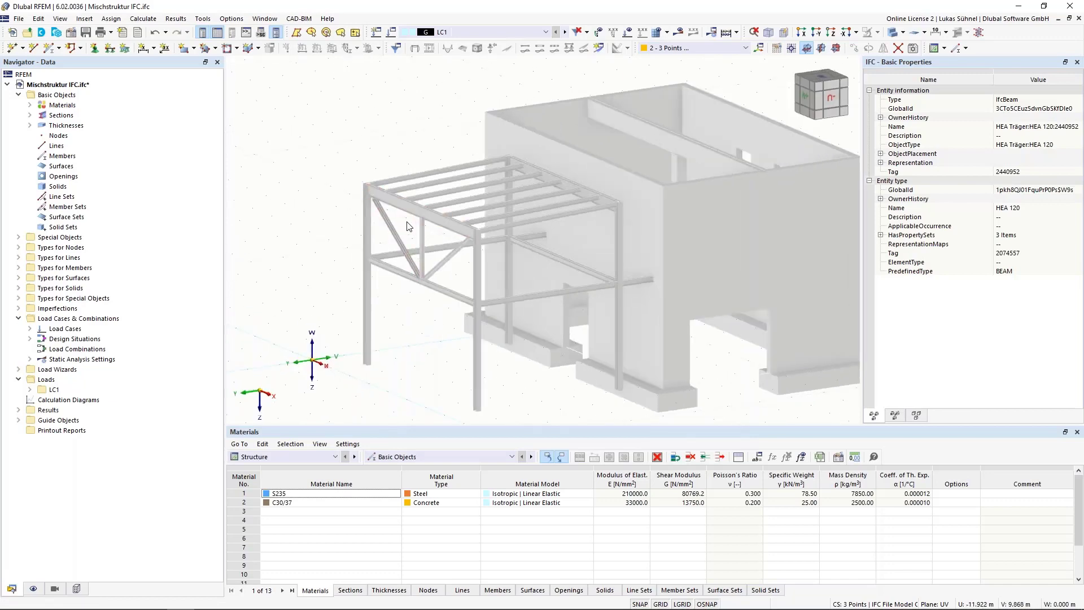
pyautogui.scroll(3, 401, 188)
pyautogui.rightClick(401, 188)
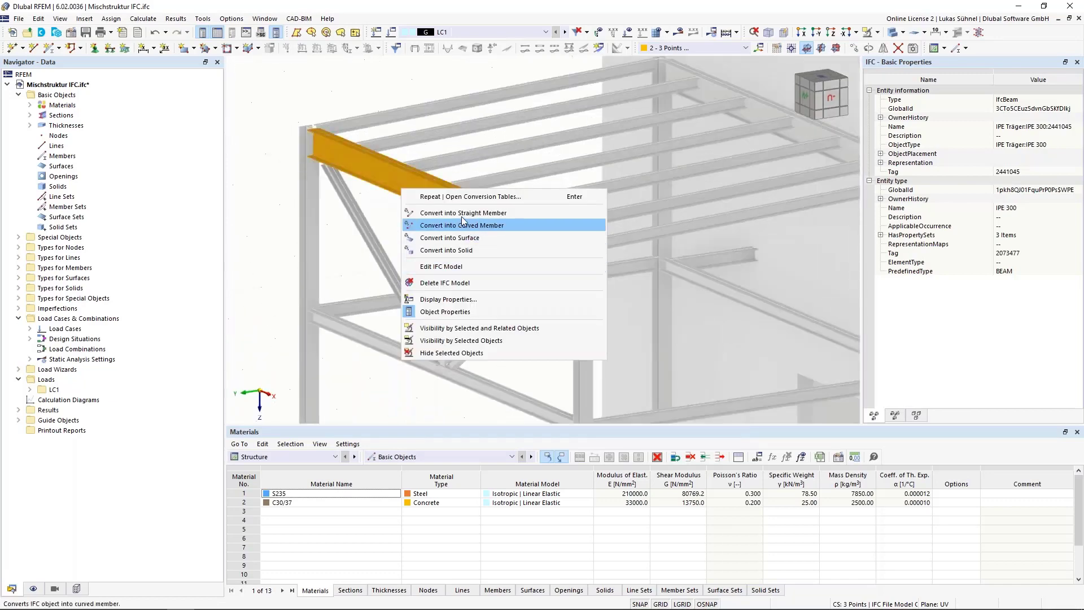
pyautogui.click(418, 213)
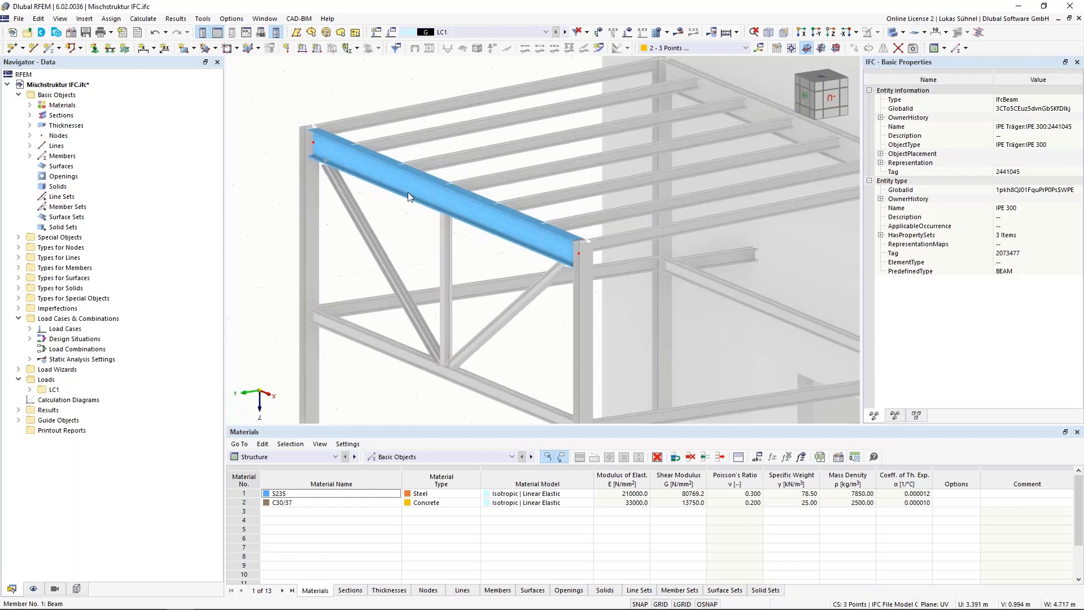
pyautogui.click(408, 238)
# Step: Select the whole steel frame in a side view and convert its IFC objects into straight members
pyautogui.scroll(-4, 410, 243)
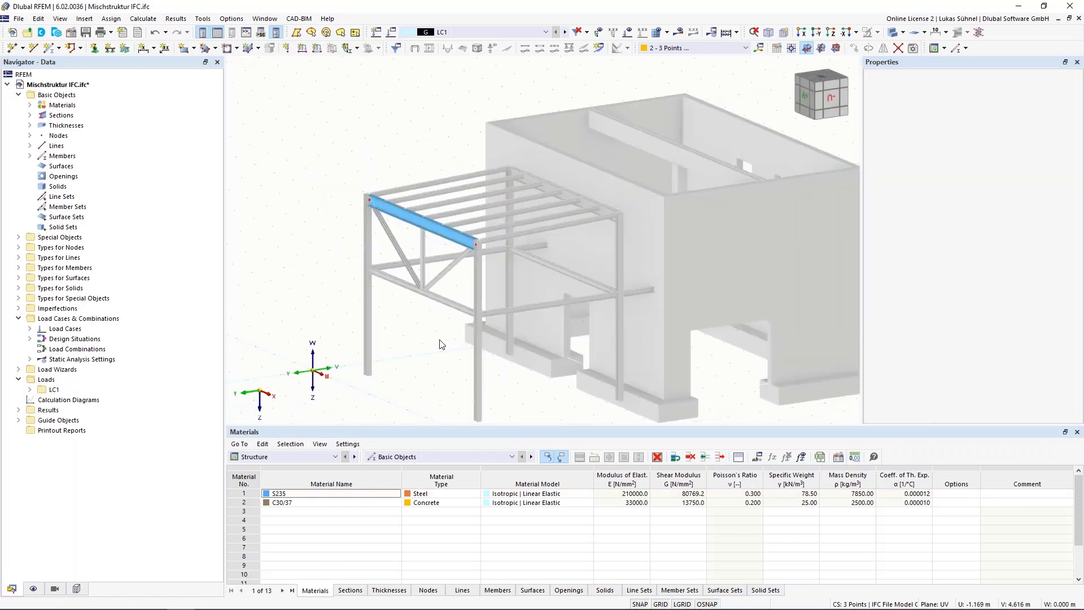
pyautogui.keyDown('ctrl'); pyautogui.moveTo(440, 340); pyautogui.dragTo(353, 308, button='middle'); pyautogui.keyUp('ctrl')
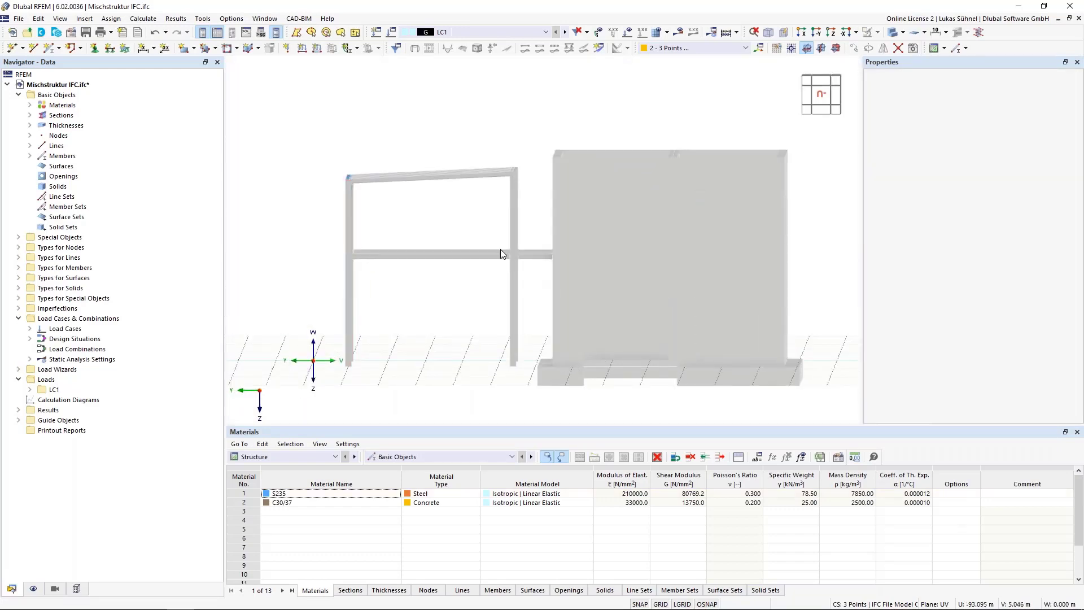
pyautogui.moveTo(534, 286); pyautogui.dragTo(329, 142)
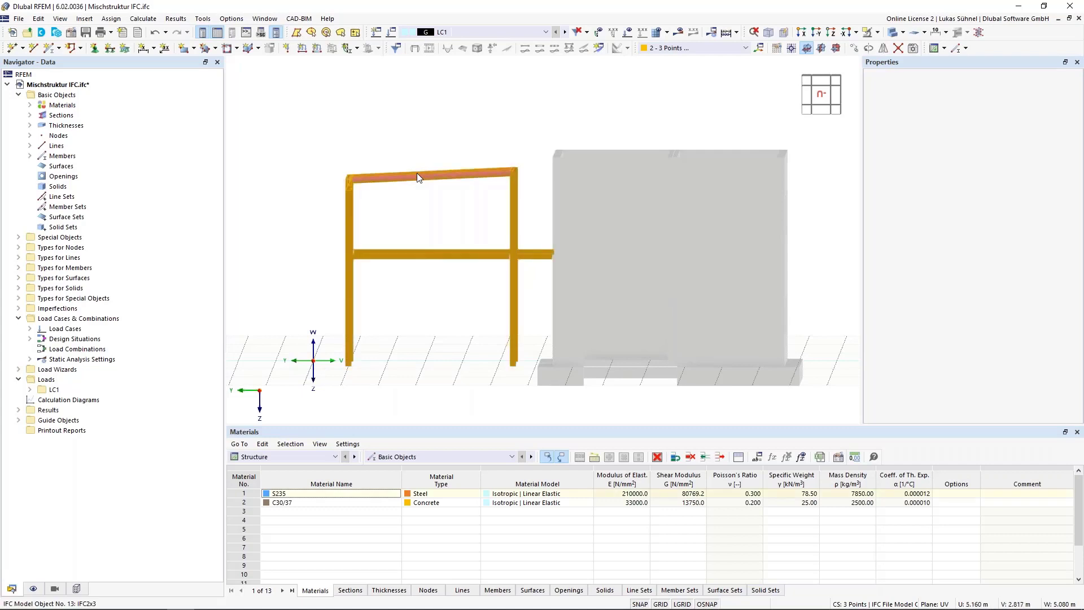
pyautogui.rightClick(417, 175)
pyautogui.moveTo(495, 238)
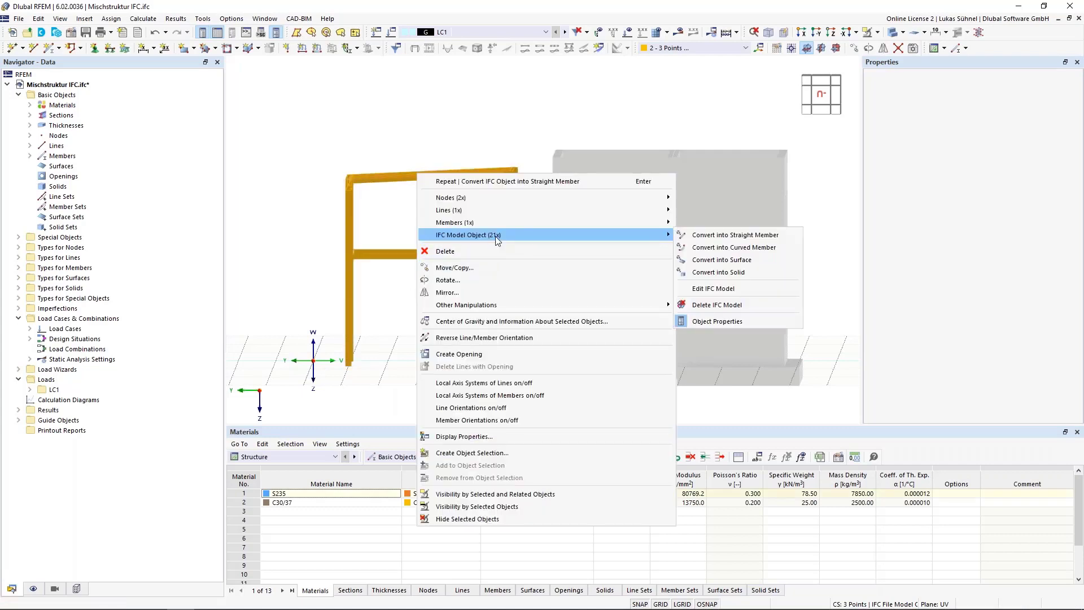
pyautogui.click(731, 235)
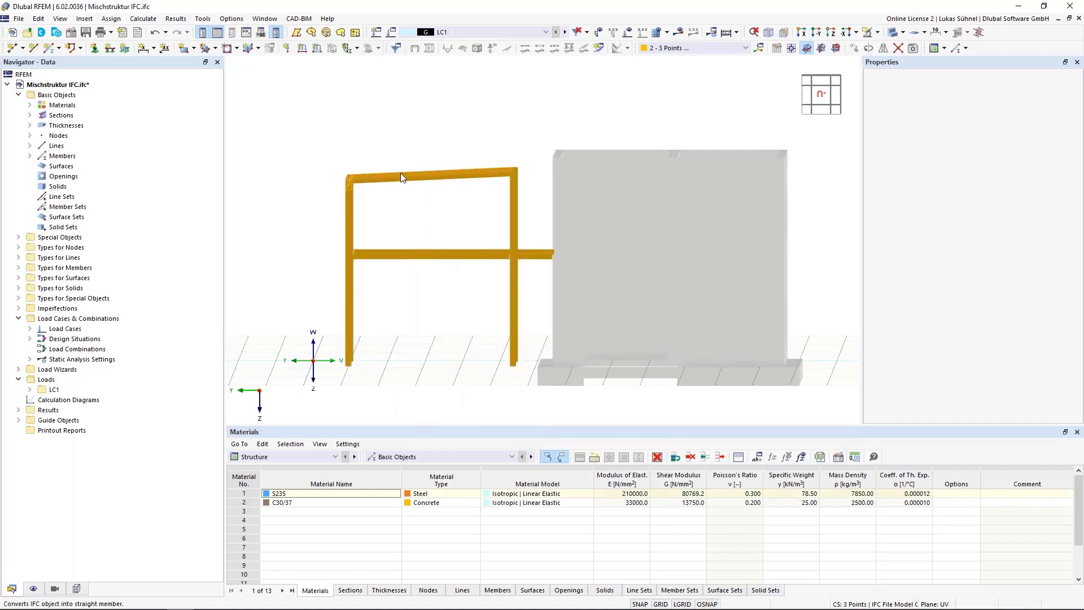
# Step: Switch off the solid display of the model and examine how the member lines meet at the frame's upper corner
pyautogui.keyDown('ctrl'); pyautogui.moveTo(310, 134); pyautogui.dragTo(380, 314, button='middle'); pyautogui.keyUp('ctrl')
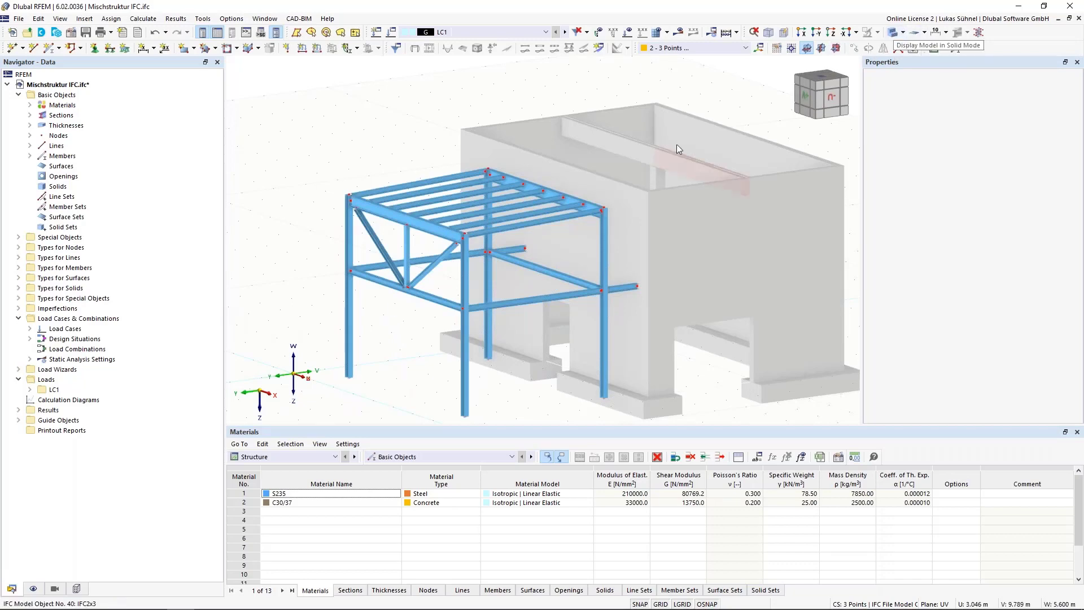
pyautogui.keyDown('ctrl'); pyautogui.moveTo(677, 144); pyautogui.dragTo(659, 106, button='middle'); pyautogui.keyUp('ctrl')
pyautogui.moveTo(403, 137); pyautogui.dragTo(536, 114, button='middle')
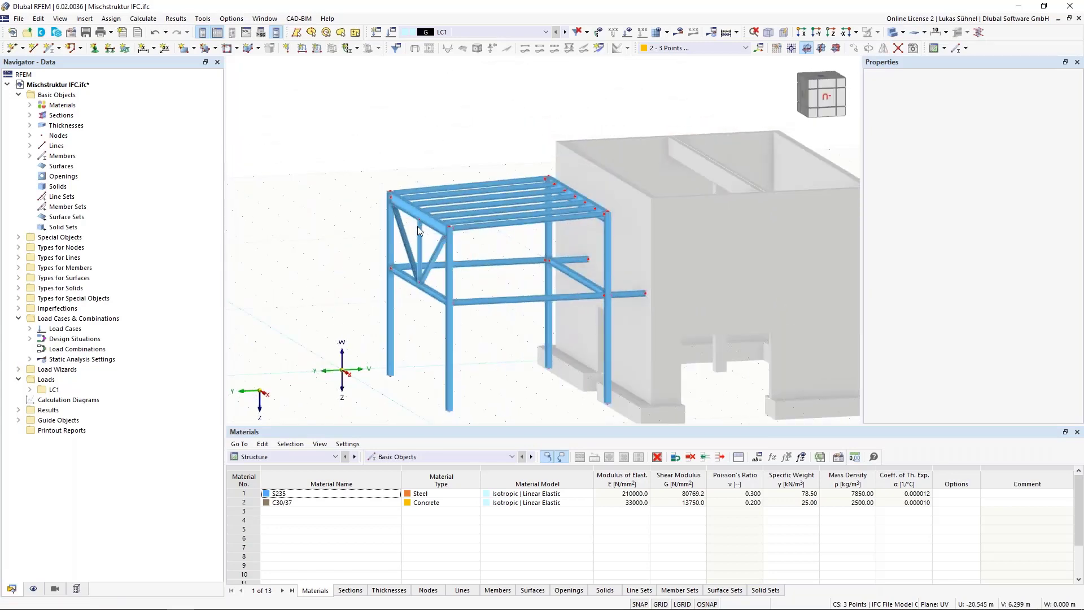
pyautogui.click(892, 34)
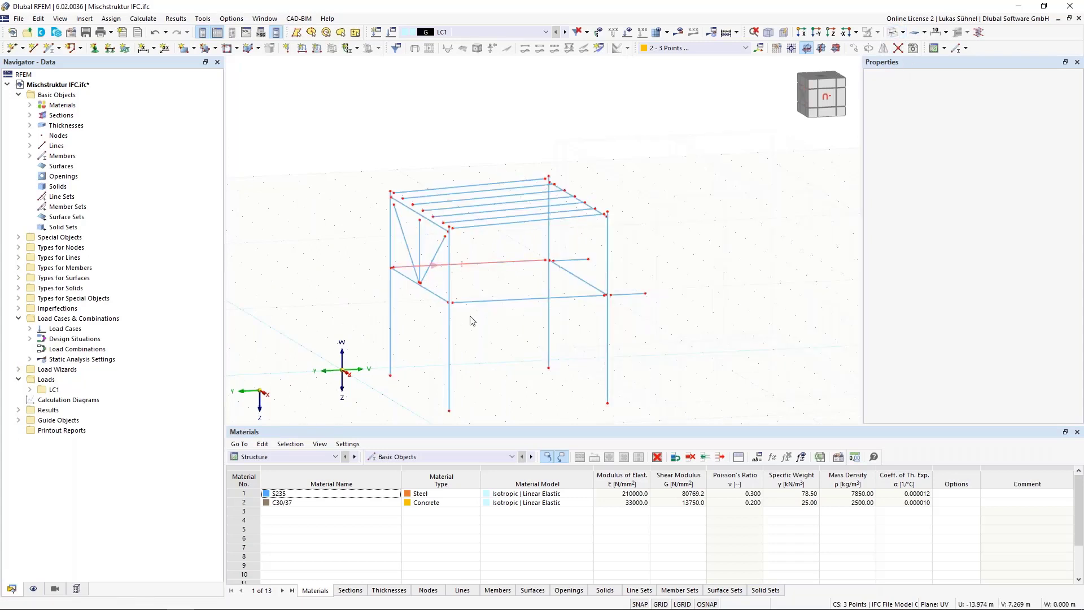
pyautogui.scroll(6, 402, 231)
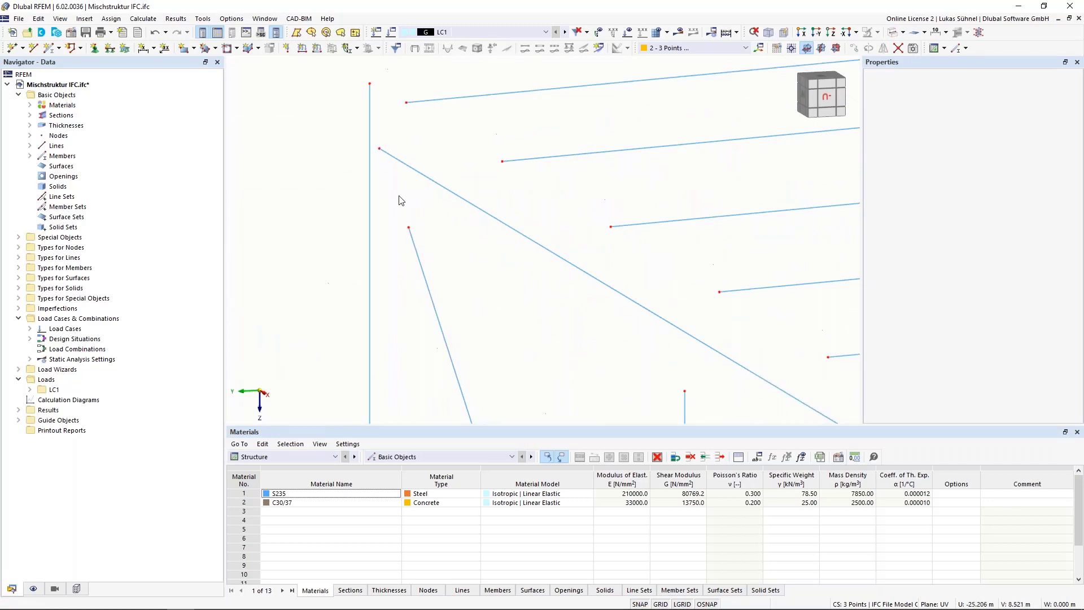
pyautogui.scroll(-4, 399, 201)
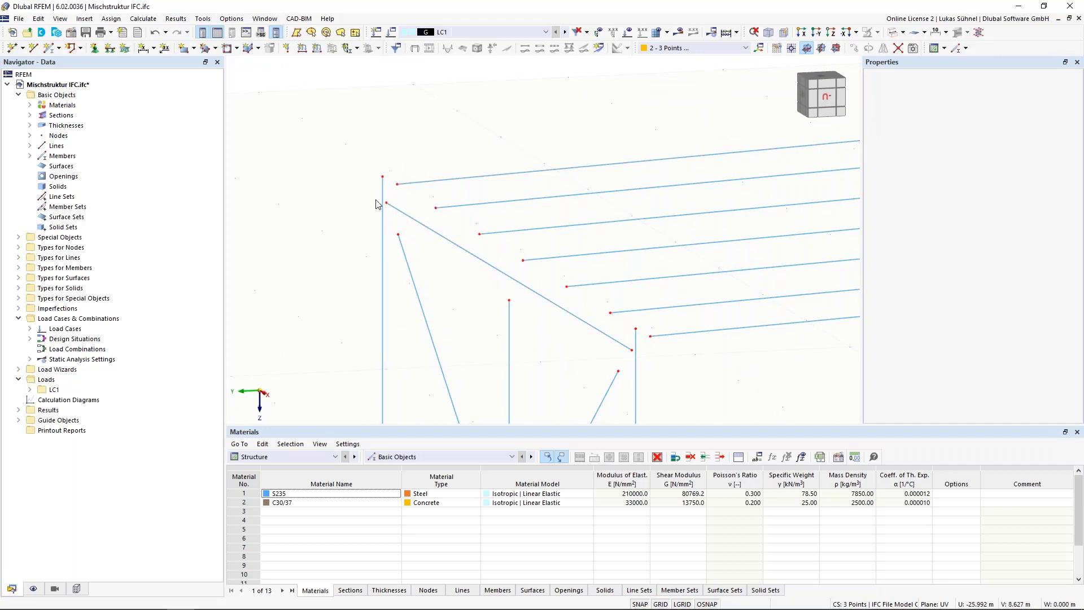
pyautogui.scroll(3, 377, 204)
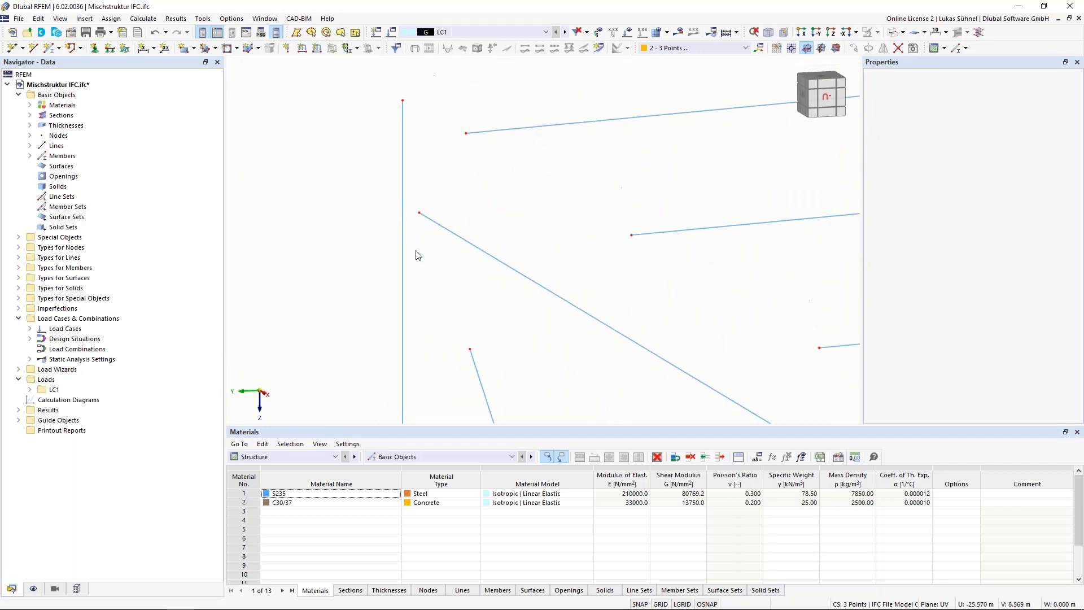
pyautogui.scroll(-4, 418, 255)
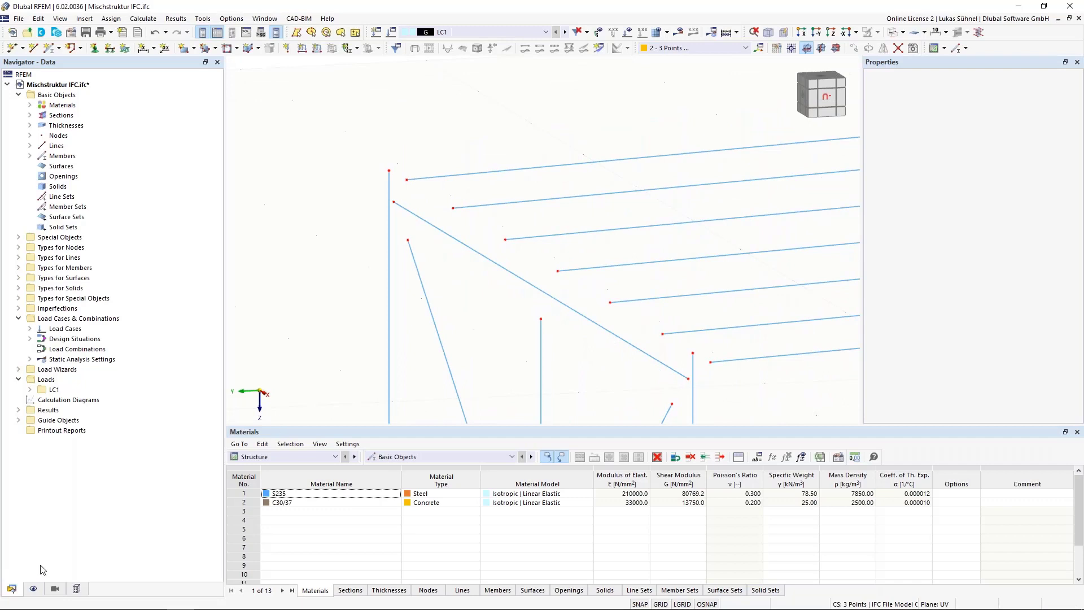
# Step: Hide the members in the display settings and show all IFC objects of 2018_01
pyautogui.click(33, 588)
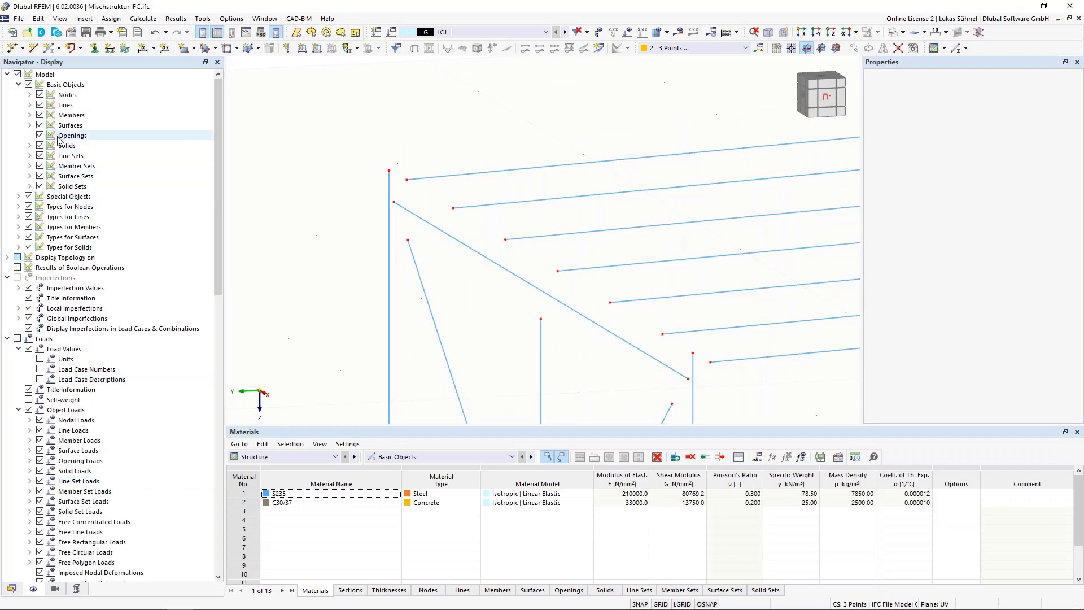
pyautogui.click(40, 115)
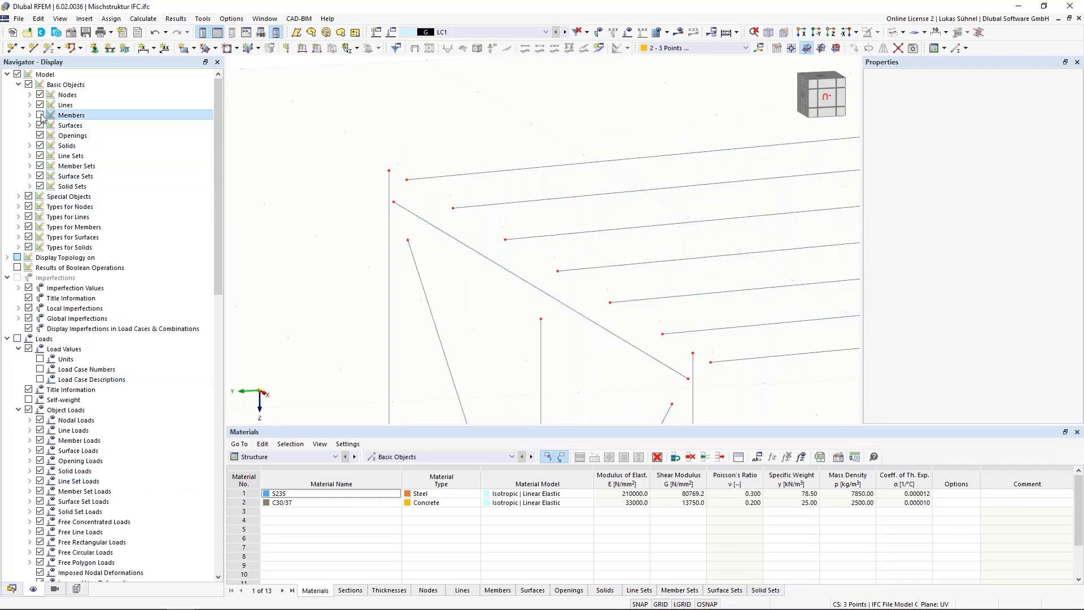
pyautogui.click(76, 589)
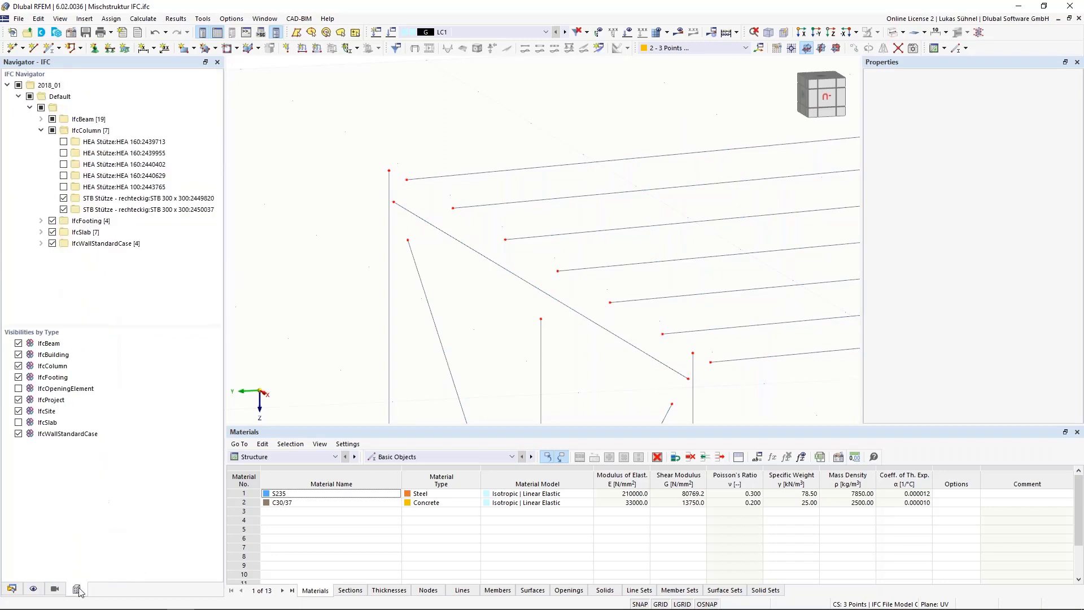
pyautogui.click(18, 85)
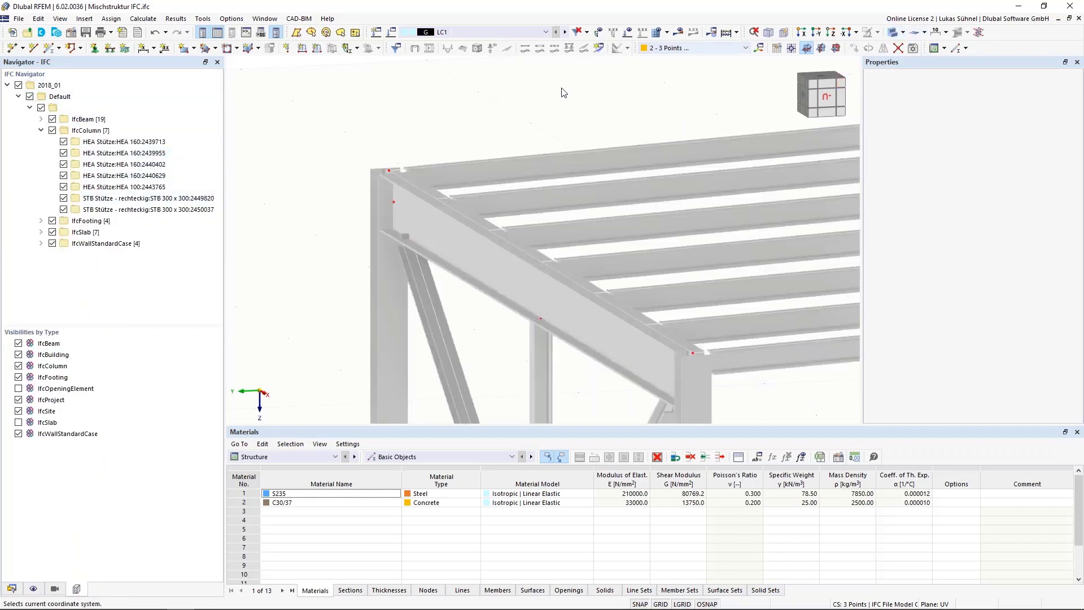
# Step: Examine the node positions and the connection between the HEA column and the IPE 300 beam at the frame's upper corner
pyautogui.scroll(2, 505, 138)
pyautogui.keyDown('ctrl'); pyautogui.moveTo(503, 143); pyautogui.dragTo(633, 189, button='middle'); pyautogui.keyUp('ctrl')
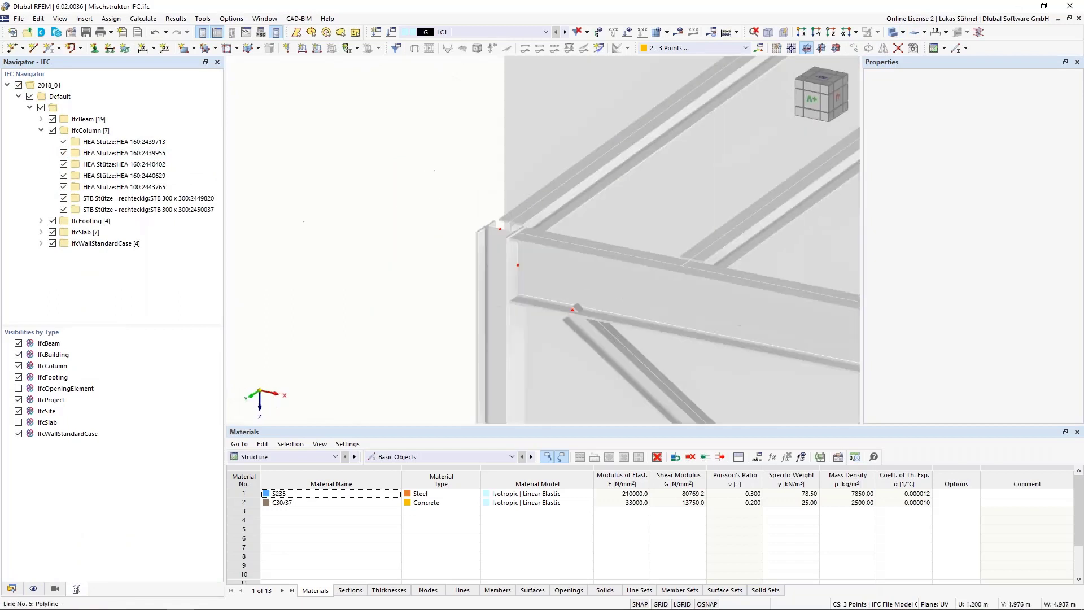
pyautogui.moveTo(584, 298); pyautogui.dragTo(343, 327, button='middle')
pyautogui.moveTo(264, 261); pyautogui.dragTo(469, 179, button='middle')
pyautogui.scroll(-5, 739, 107)
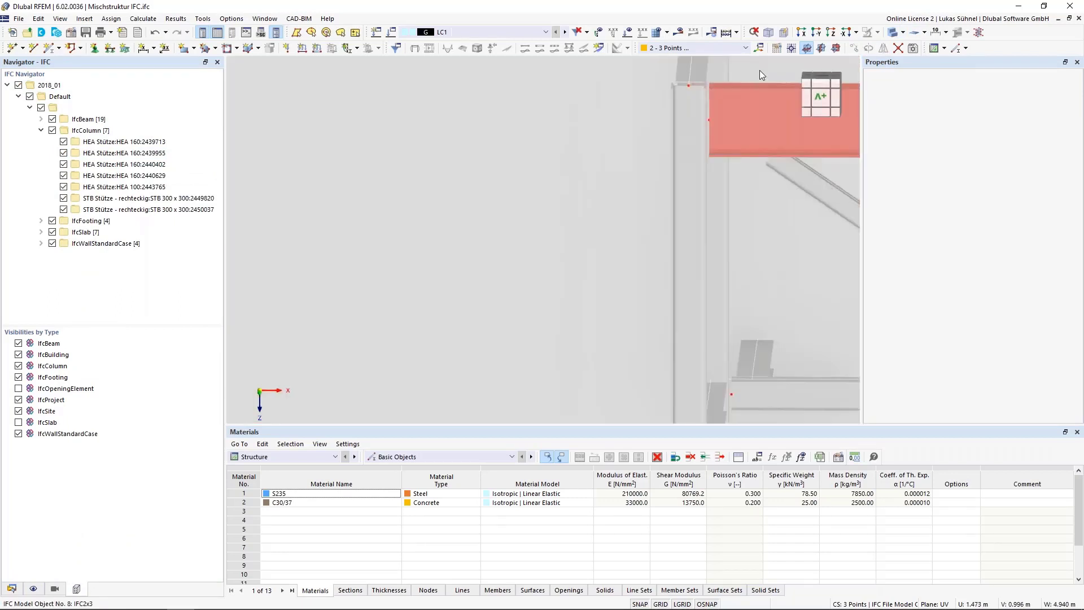
pyautogui.scroll(5, 751, 82)
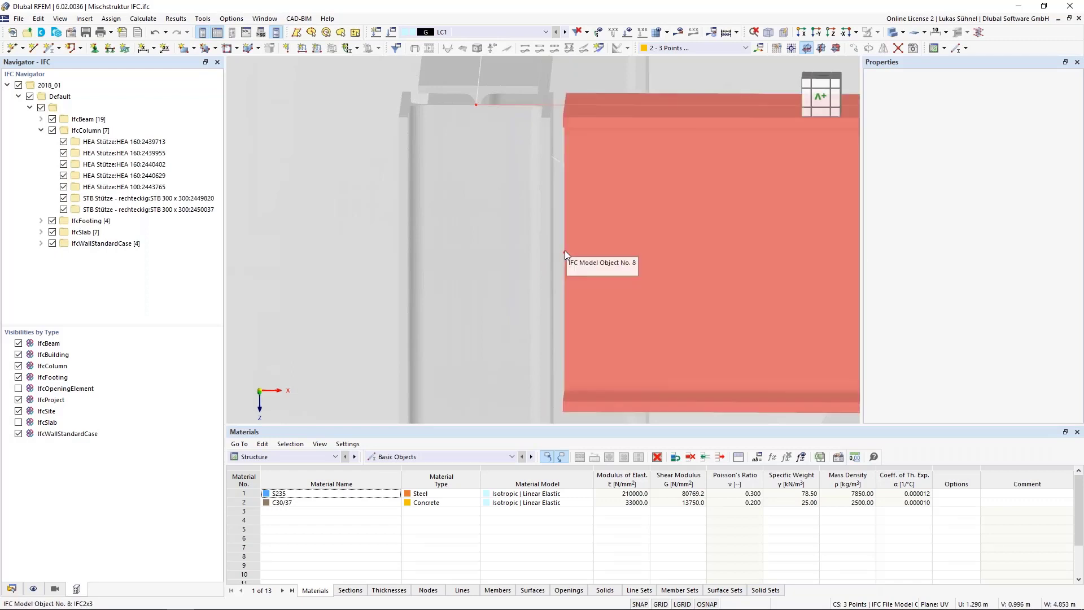
pyautogui.scroll(-2, 565, 244)
pyautogui.scroll(-5, 565, 242)
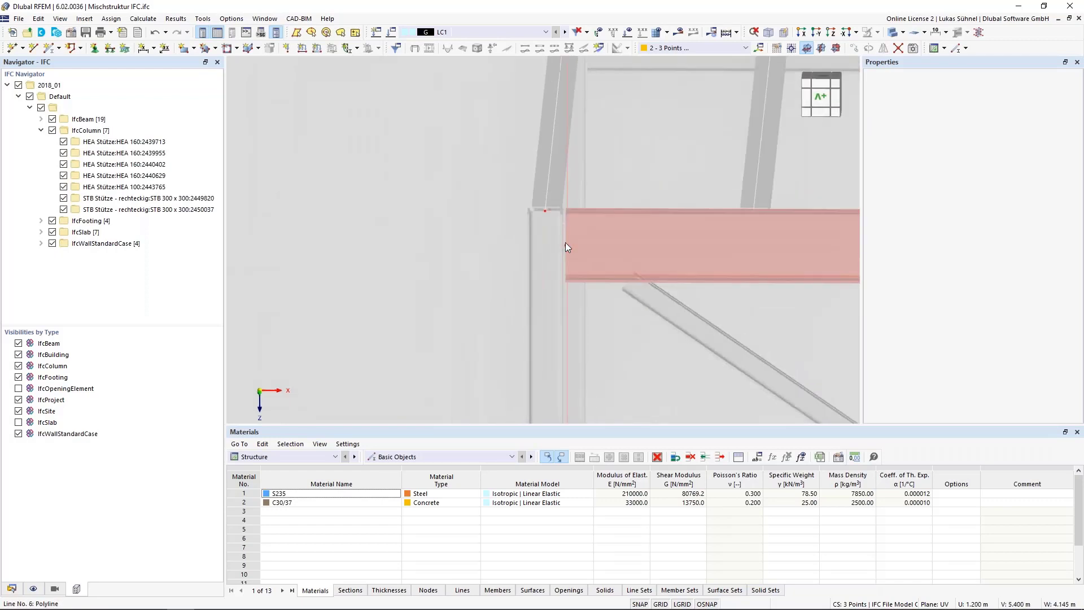
# Step: Hide all IFC objects of 2018_01 so only the structural model lines remain displayed
pyautogui.keyDown('ctrl'); pyautogui.moveTo(729, 140); pyautogui.dragTo(415, 235, button='middle'); pyautogui.keyUp('ctrl')
pyautogui.scroll(3, 384, 362)
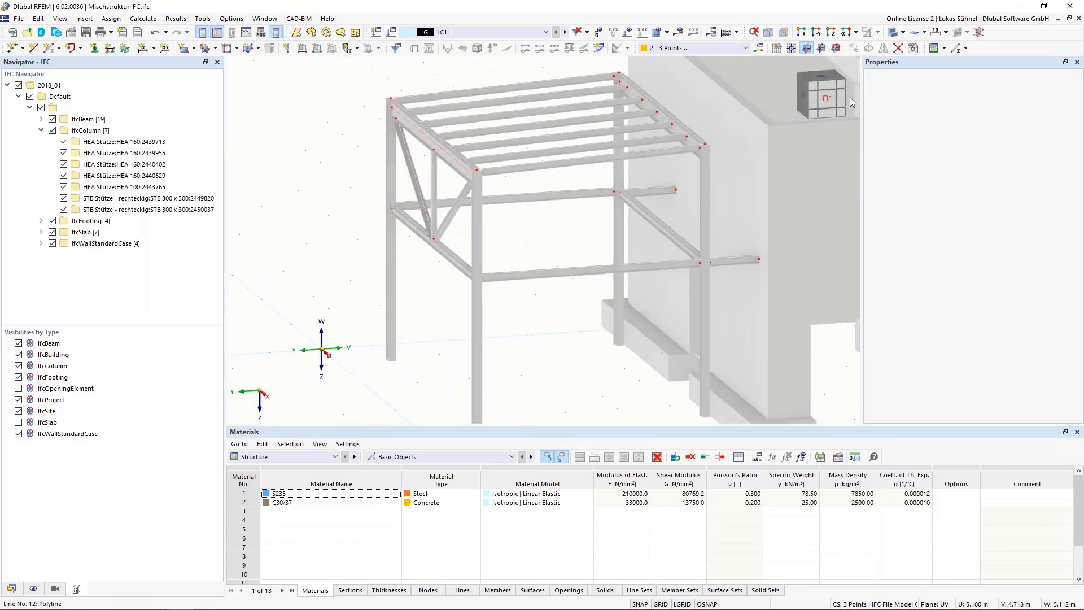
pyautogui.click(18, 85)
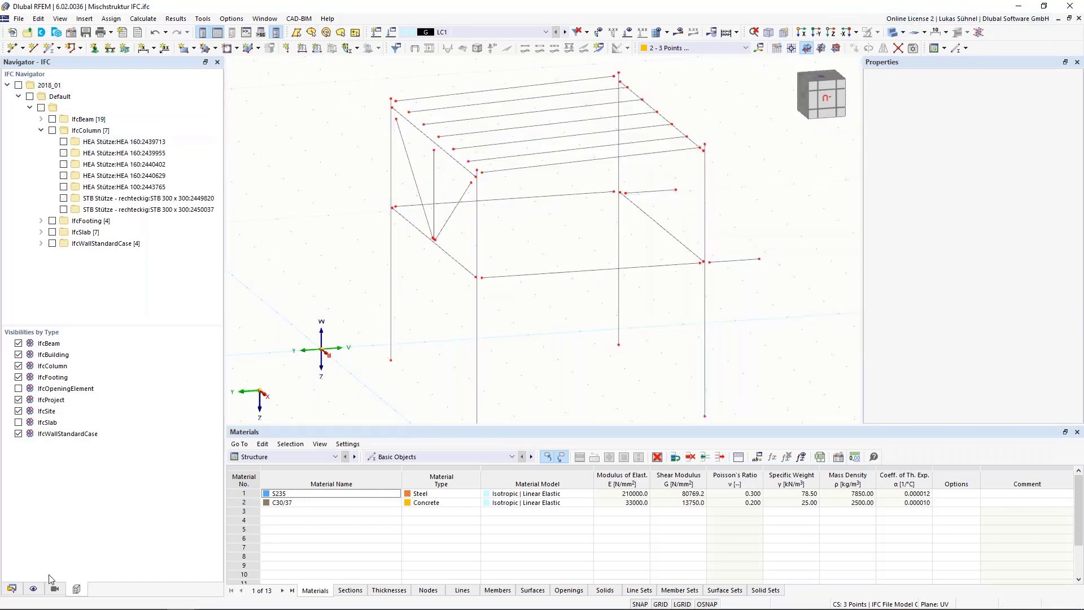
# Step: Show the members again in the display settings and switch the model from solid to line display
pyautogui.click(33, 590)
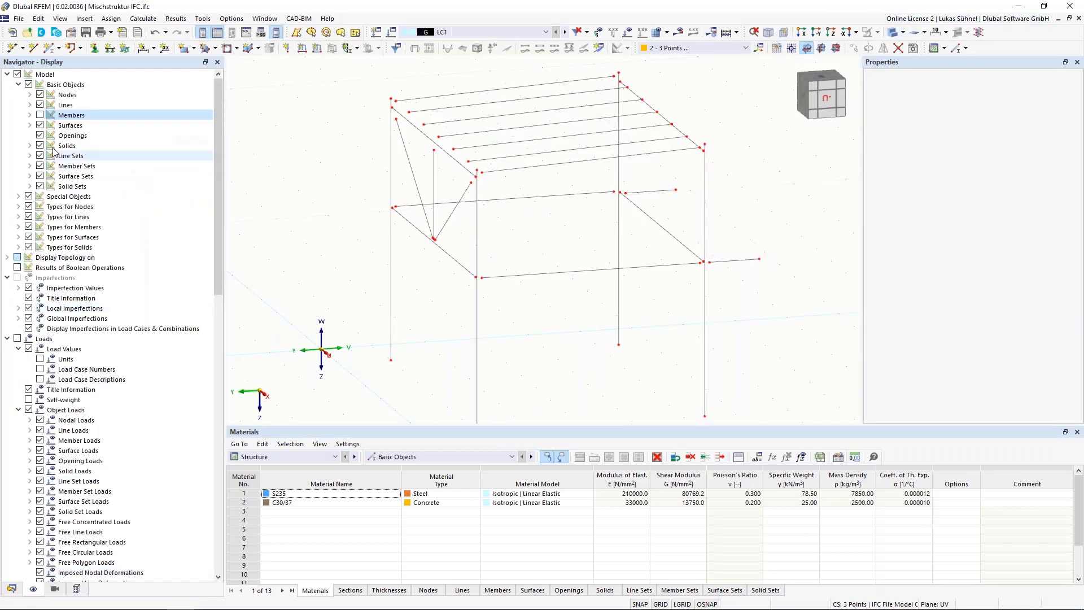
pyautogui.click(40, 115)
pyautogui.moveTo(334, 180); pyautogui.dragTo(335, 206, button='middle')
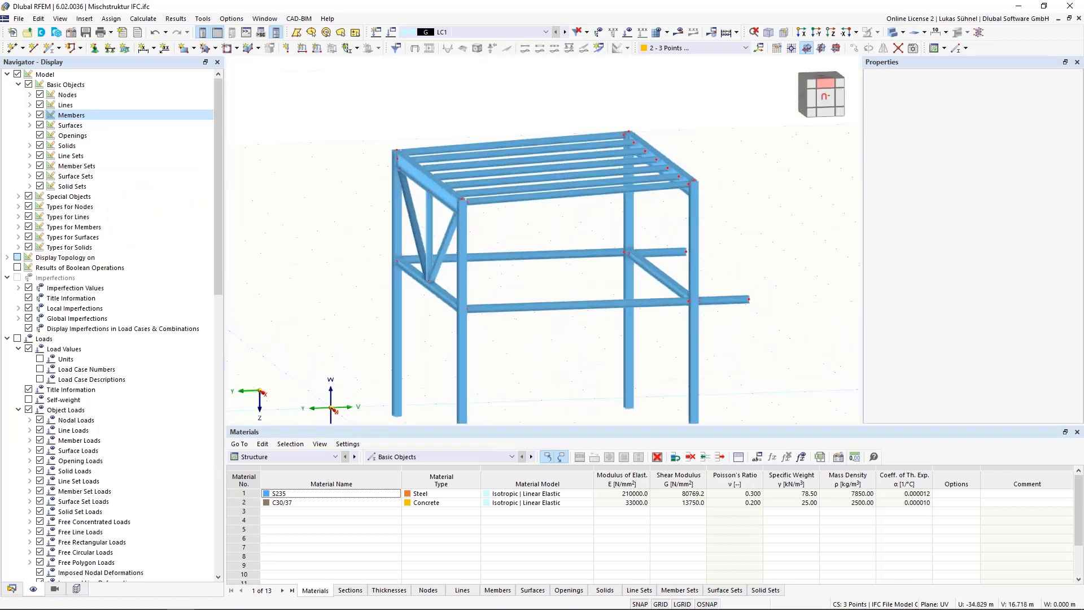
pyautogui.click(897, 34)
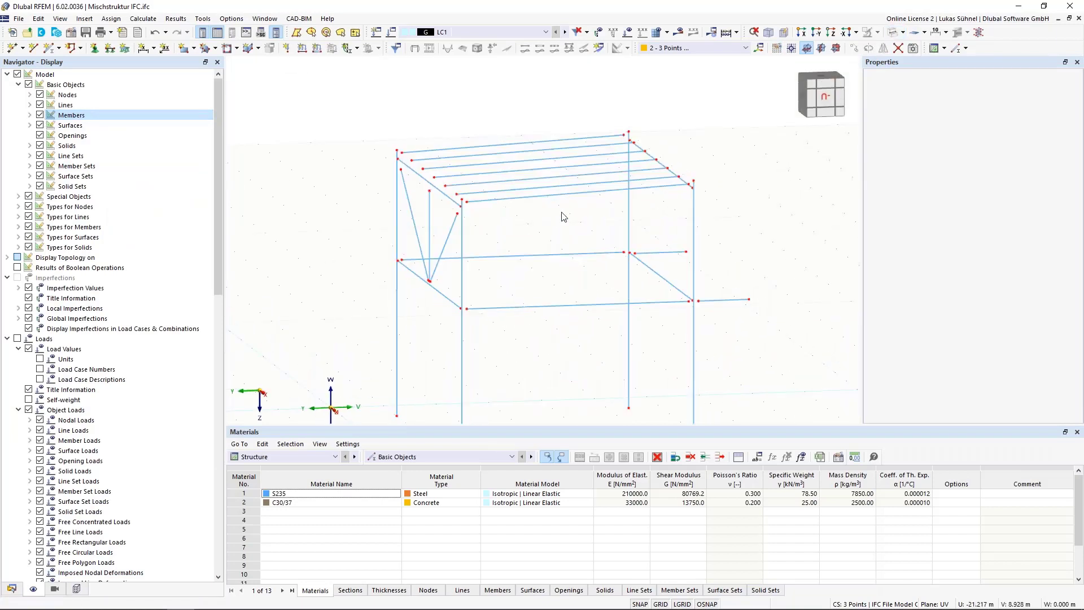
# Step: Extend the vertical post, the four mid-height frame beams and the two upper cross beams on both sides to the next member/line
pyautogui.keyDown('ctrl'); pyautogui.moveTo(355, 244); pyautogui.dragTo(401, 204, button='middle'); pyautogui.keyUp('ctrl')
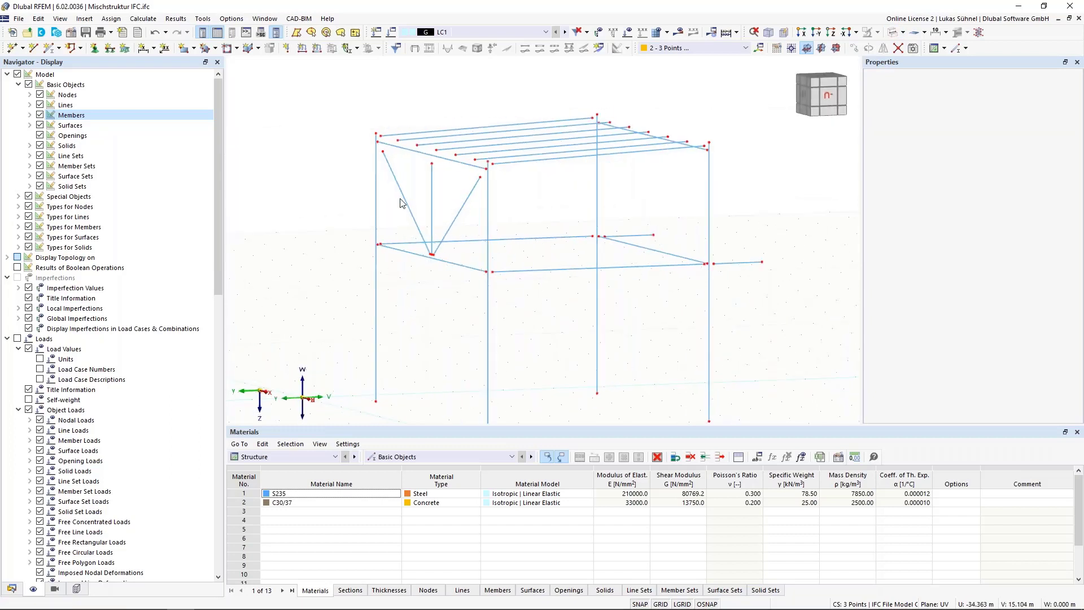
pyautogui.scroll(2, 400, 206)
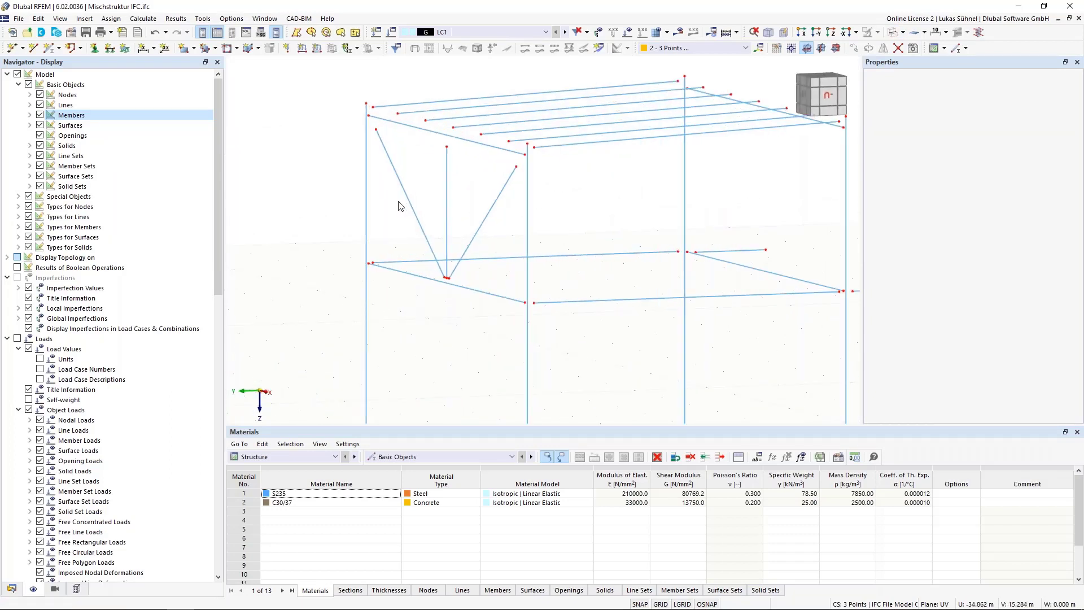
pyautogui.scroll(1, 458, 189)
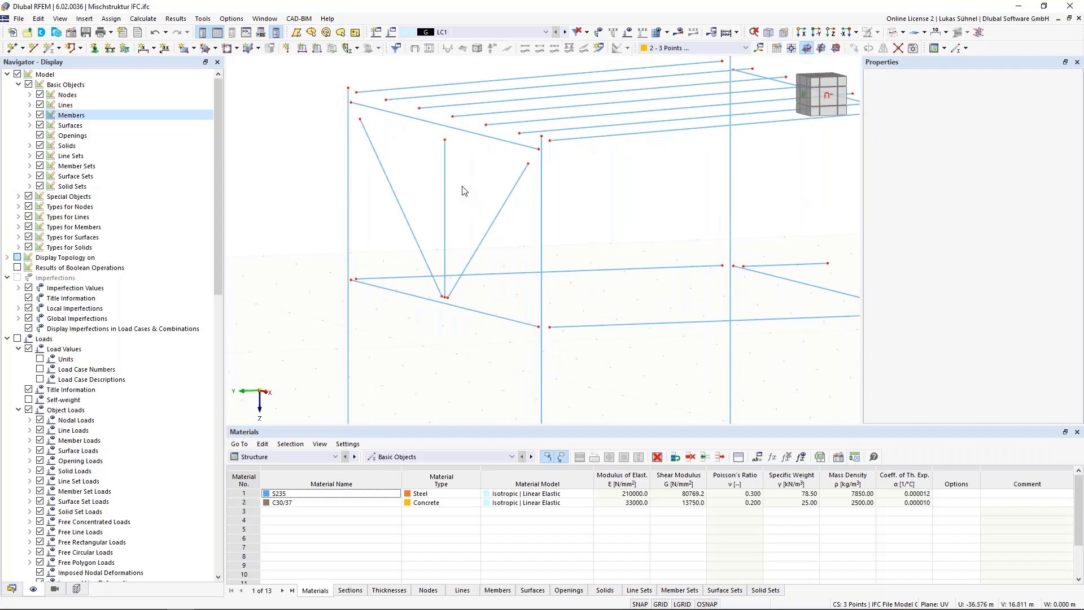
pyautogui.moveTo(462, 190); pyautogui.dragTo(459, 203, button='middle')
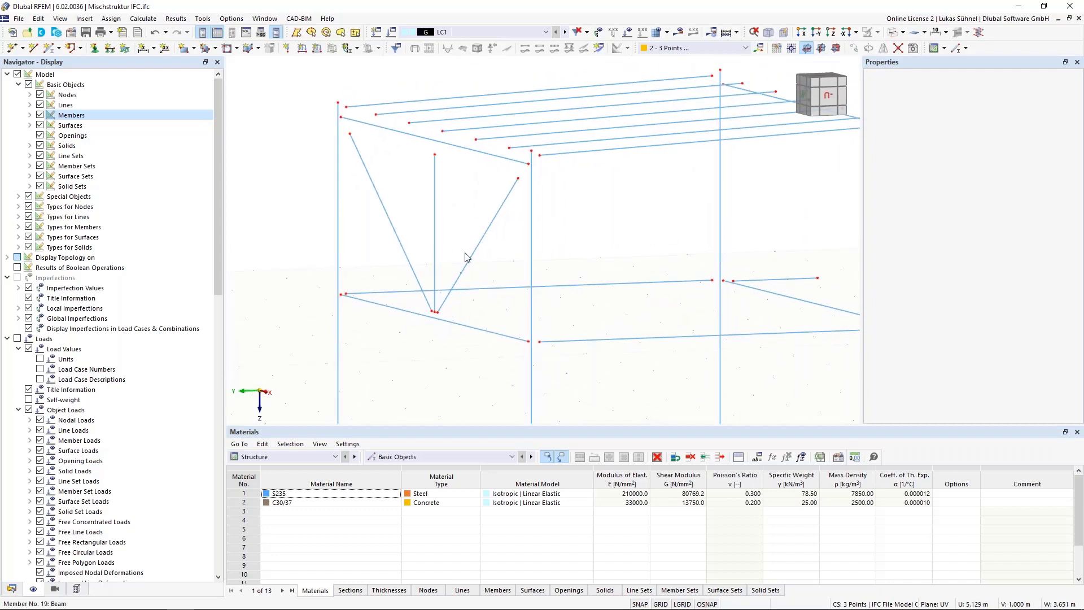
pyautogui.click(435, 207)
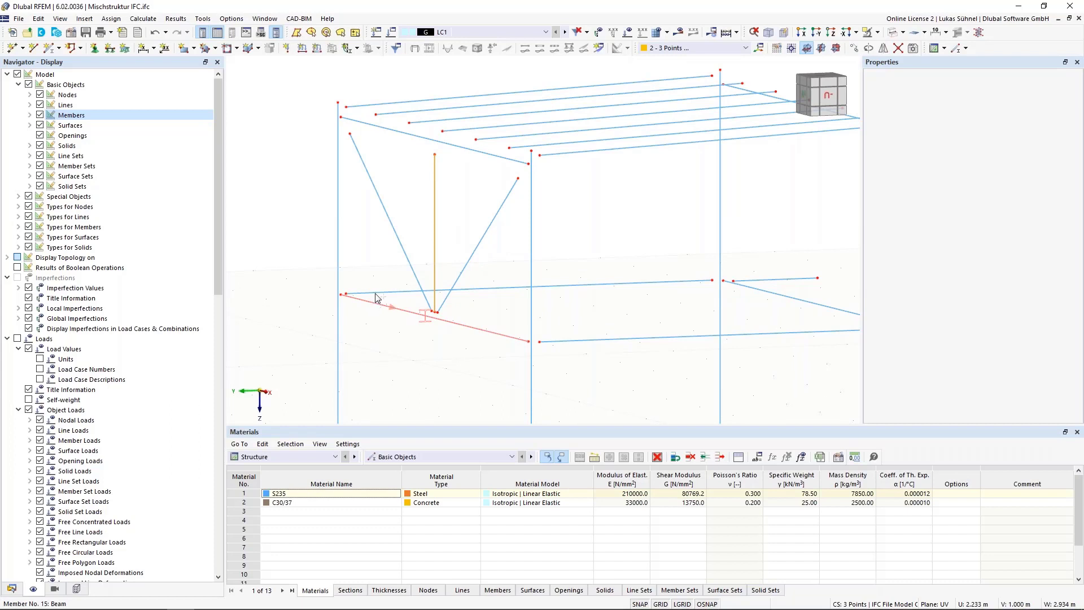
pyautogui.keyDown('ctrl'); pyautogui.click(684, 337); pyautogui.keyUp('ctrl')
pyautogui.keyDown('ctrl'); pyautogui.click(820, 305); pyautogui.keyUp('ctrl')
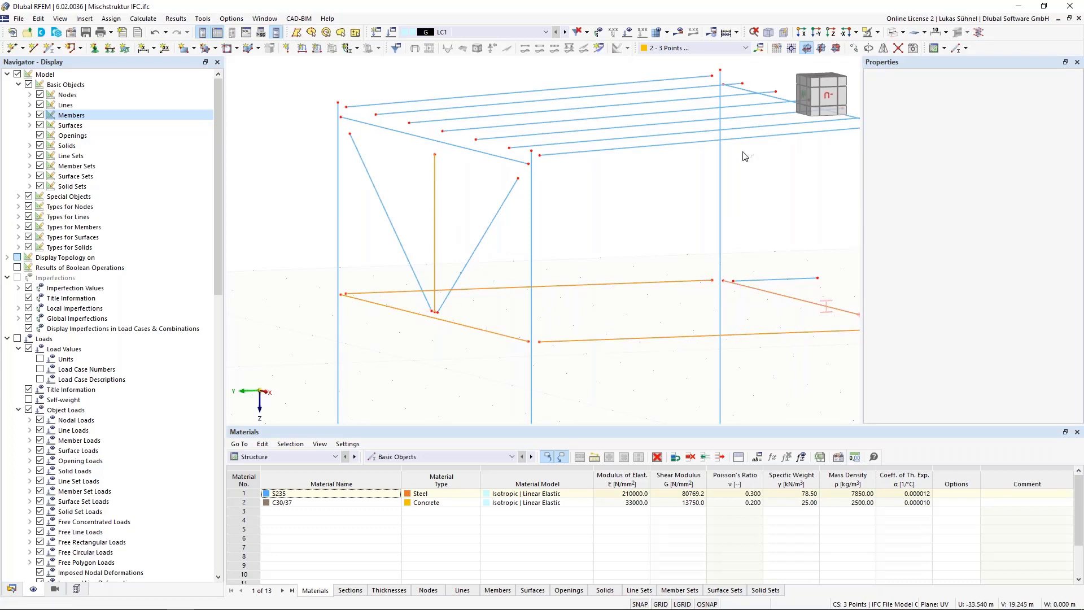
pyautogui.keyDown('ctrl'); pyautogui.click(773, 102); pyautogui.keyUp('ctrl')
pyautogui.keyDown('ctrl'); pyautogui.click(389, 168); pyautogui.keyUp('ctrl')
pyautogui.rightClick(435, 214)
pyautogui.moveTo(503, 247)
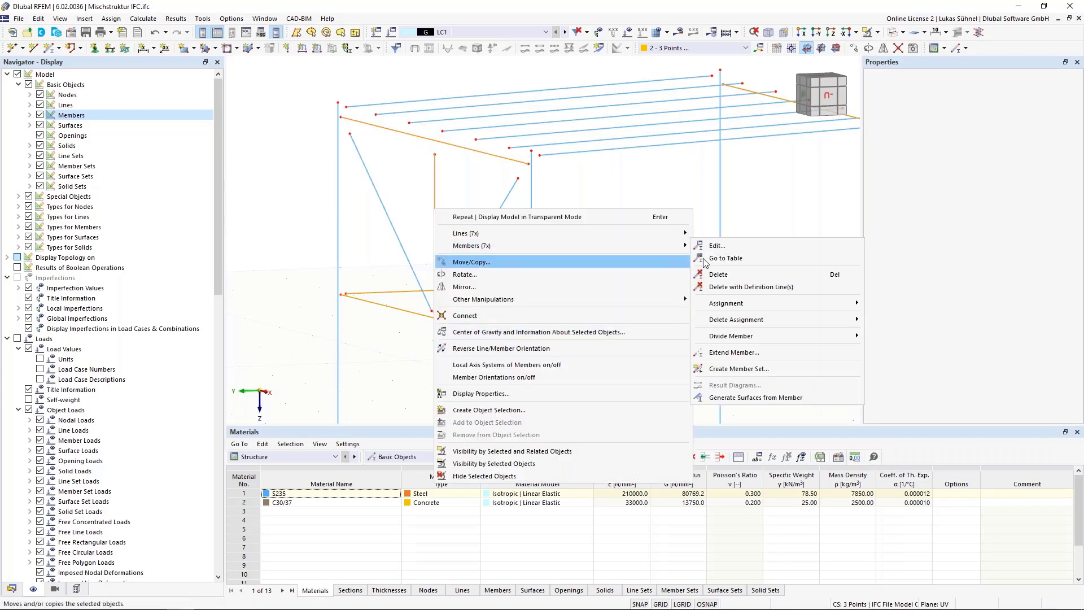
pyautogui.click(734, 352)
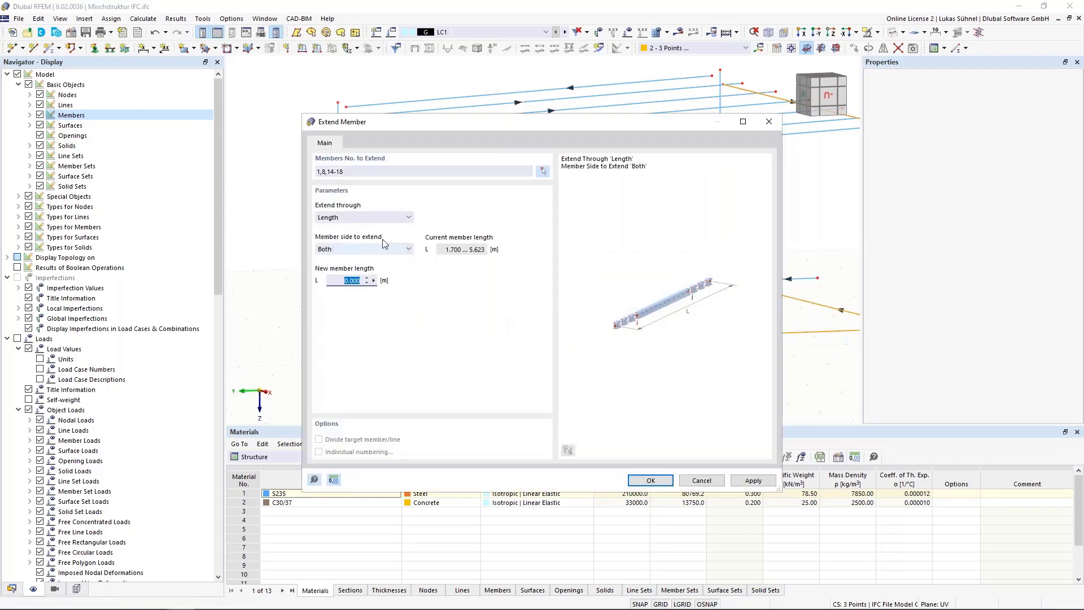
pyautogui.click(373, 219)
pyautogui.click(364, 245)
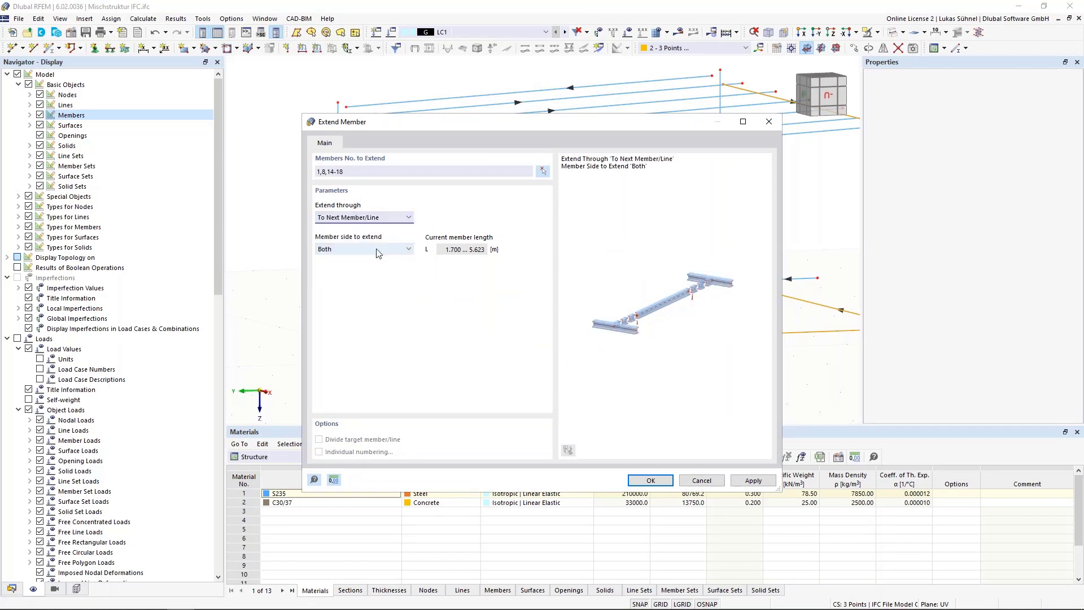
pyautogui.click(655, 481)
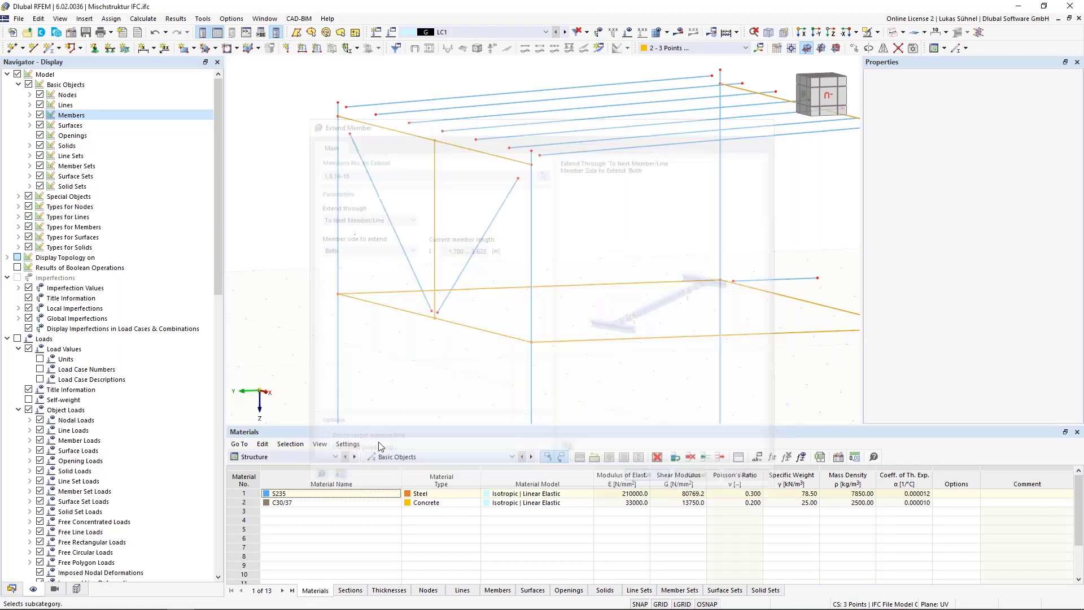
pyautogui.scroll(4, 338, 305)
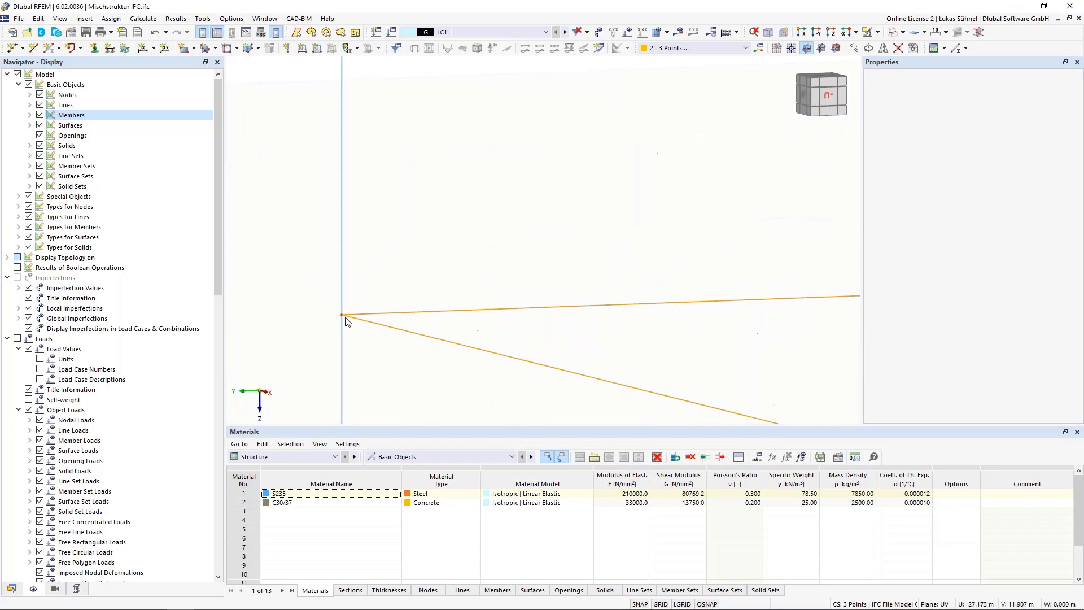
pyautogui.scroll(-2, 338, 316)
pyautogui.scroll(-2, 332, 319)
pyautogui.press('Escape')
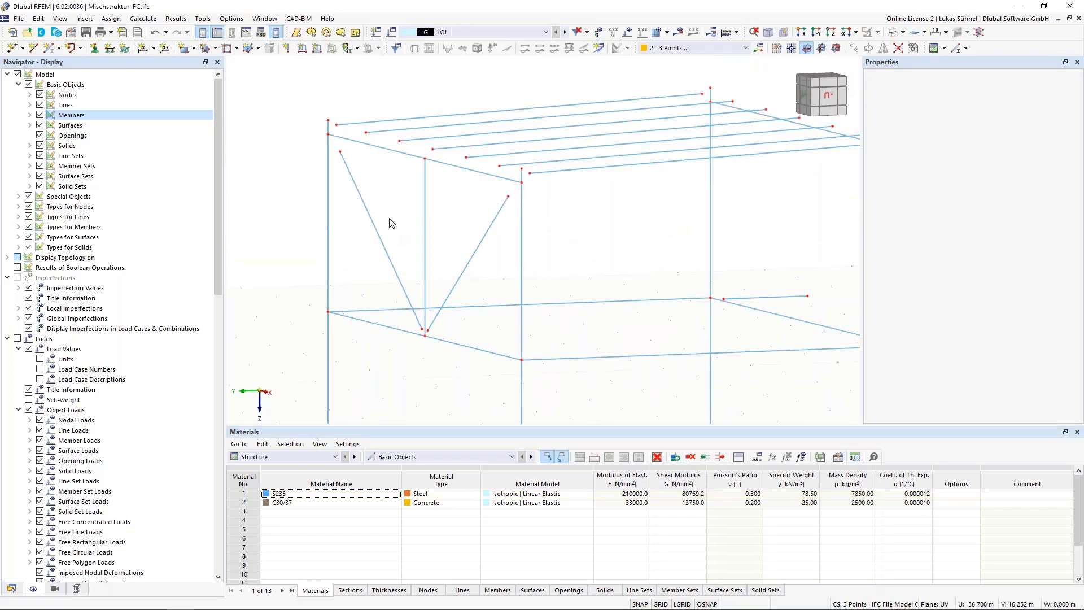
# Step: Extend the two diagonal braces beside the vertical post on both sides to the next member/line
pyautogui.click(472, 261)
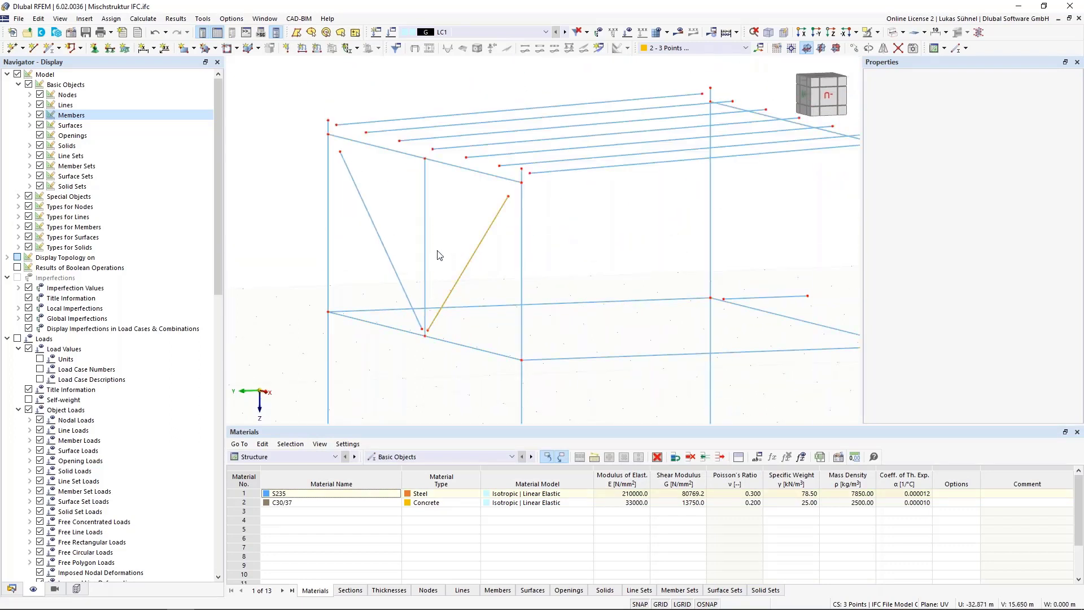
pyautogui.rightClick(383, 244)
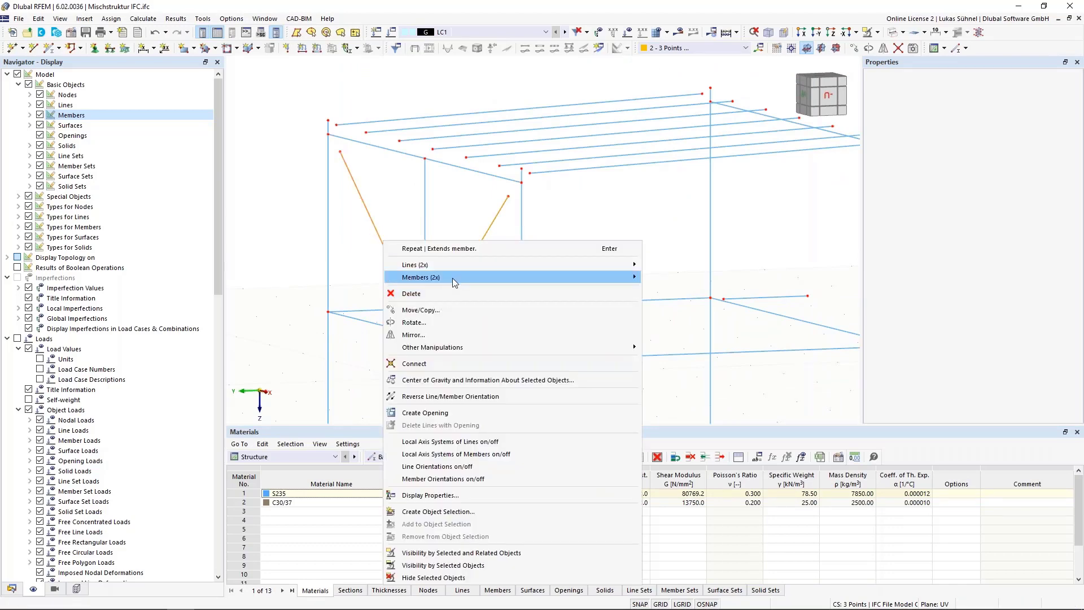
pyautogui.moveTo(452, 278)
pyautogui.click(683, 384)
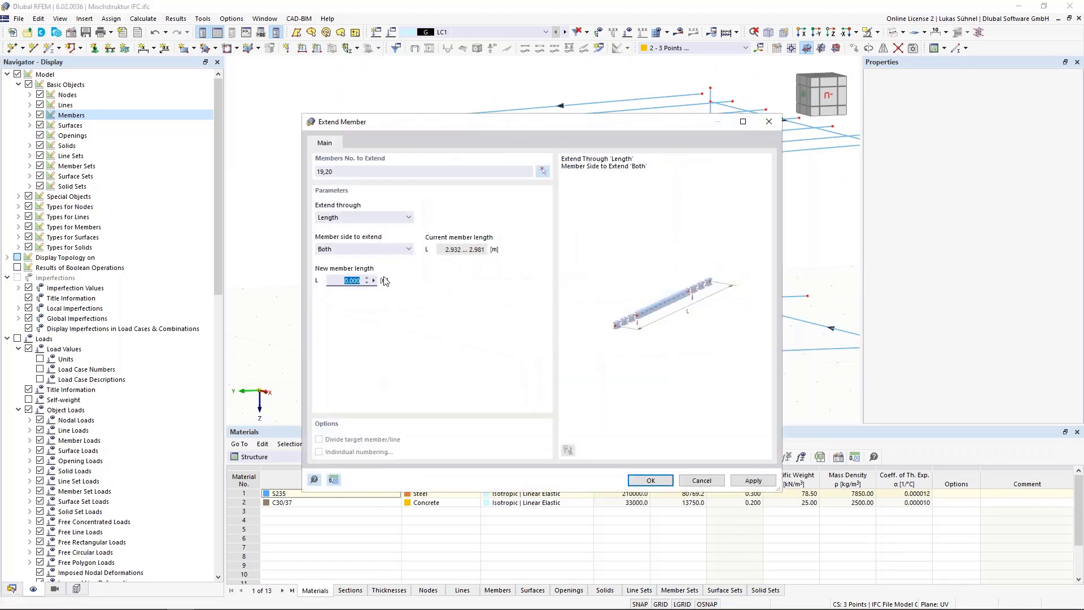
pyautogui.click(366, 218)
pyautogui.click(374, 233)
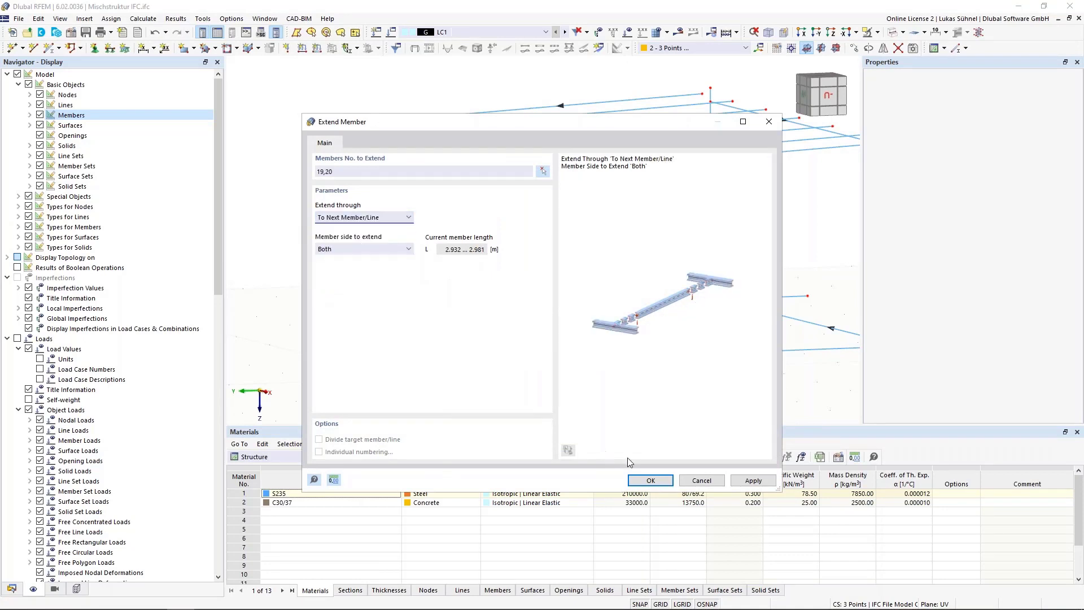
pyautogui.click(651, 481)
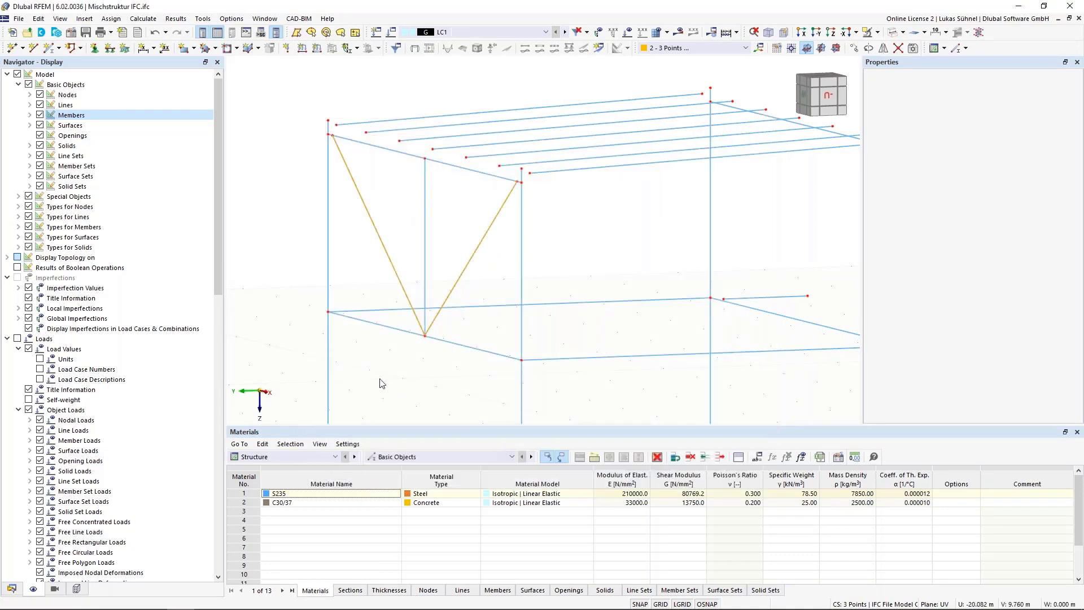
# Step: Select the seven roof purlins in a side view and start the Project manipulation for them
pyautogui.scroll(-2, 383, 383)
pyautogui.keyDown('ctrl'); pyautogui.moveTo(575, 284); pyautogui.dragTo(532, 276, button='middle'); pyautogui.keyUp('ctrl')
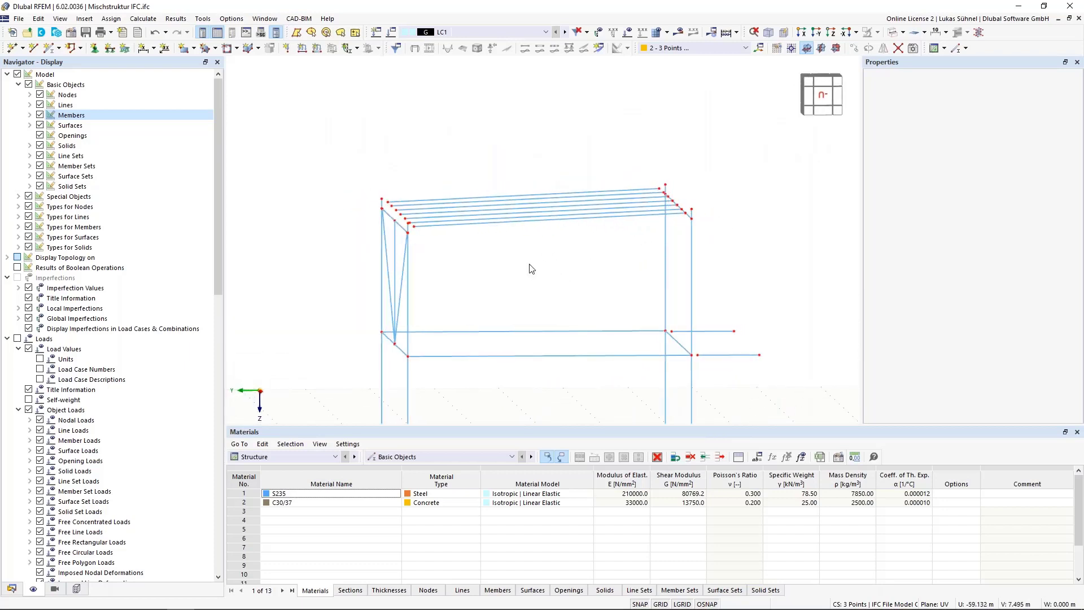
pyautogui.moveTo(529, 263); pyautogui.dragTo(497, 230)
pyautogui.moveTo(510, 280)
pyautogui.mouseDown(button='middle')
pyautogui.moveTo(517, 297)
pyautogui.moveTo(503, 288)
pyautogui.mouseUp(button='middle')
pyautogui.scroll(3, 419, 236)
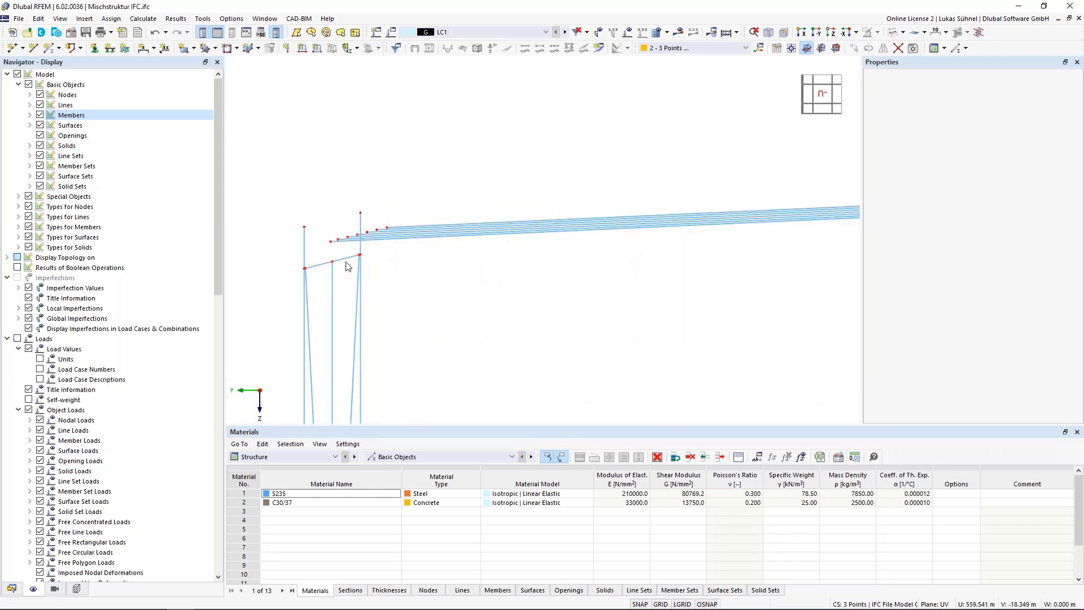
pyautogui.scroll(-1, 435, 294)
pyautogui.scroll(-4, 497, 284)
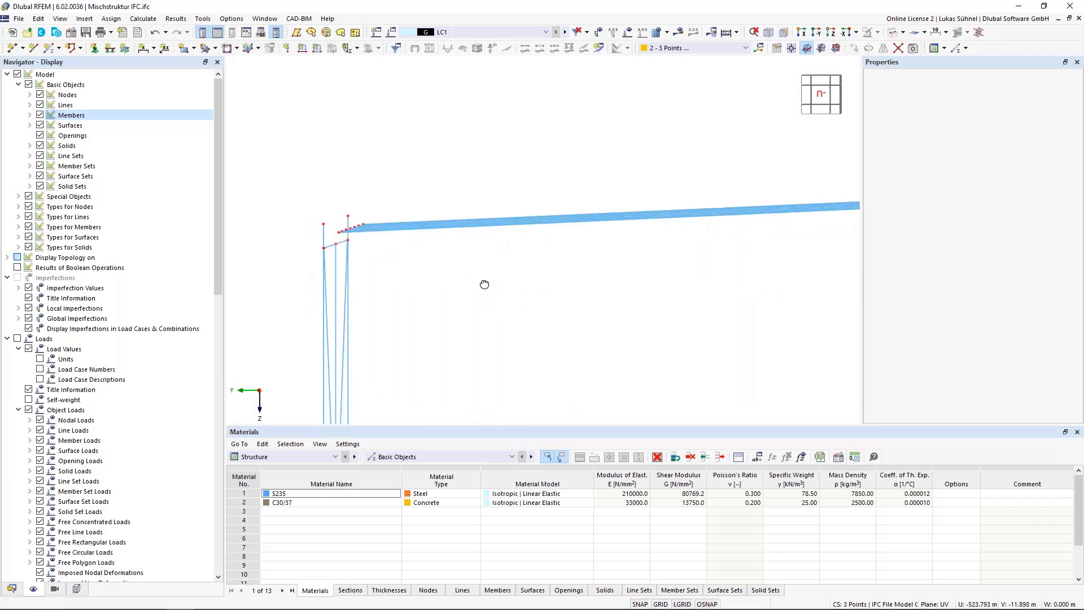
pyautogui.click(546, 247)
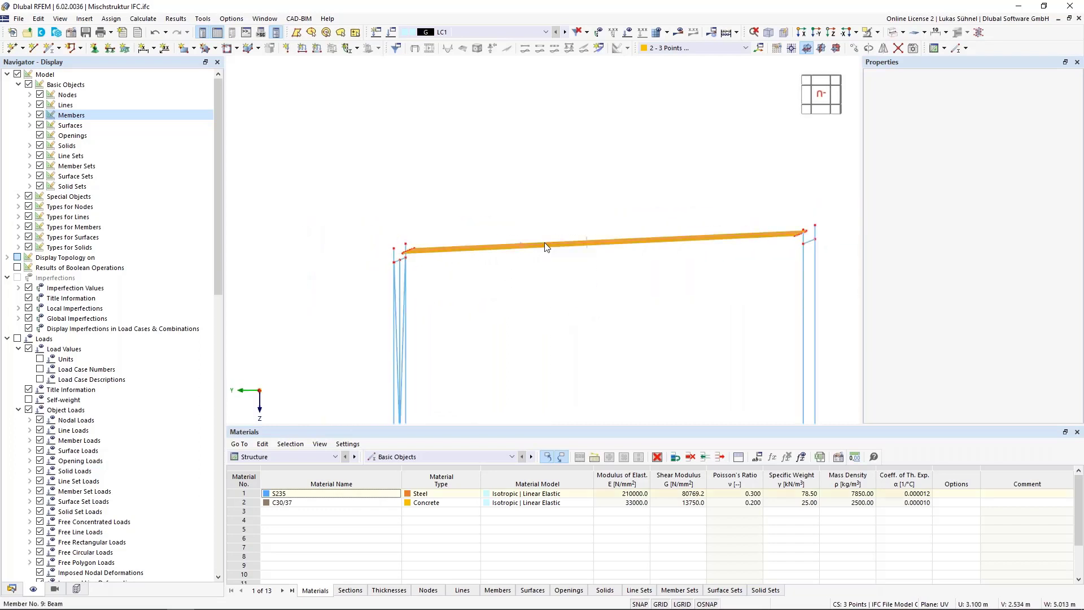
pyautogui.rightClick(546, 247)
pyautogui.moveTo(580, 350)
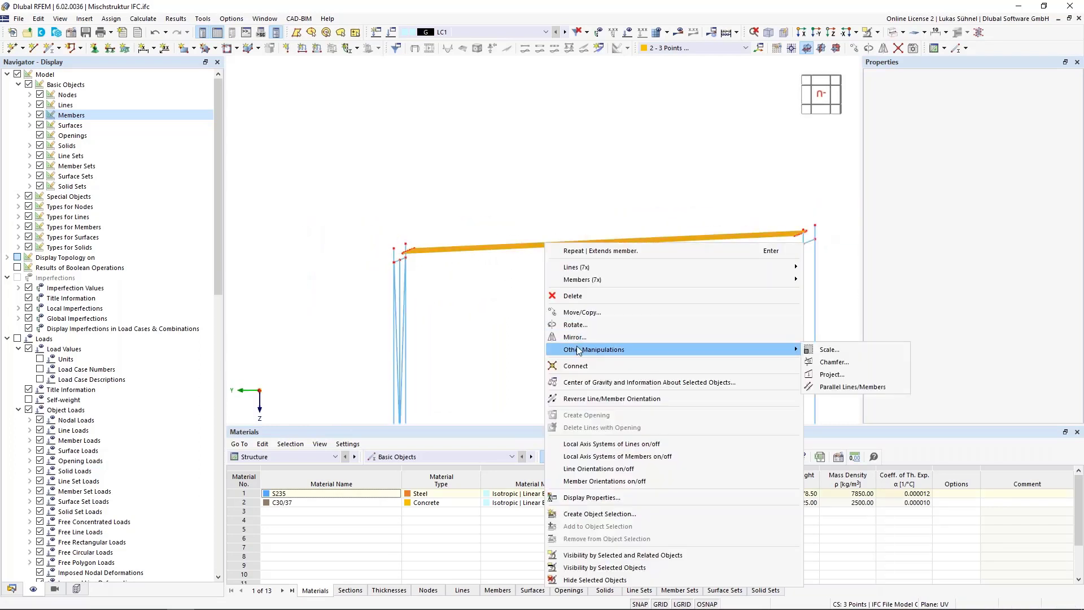
pyautogui.click(842, 374)
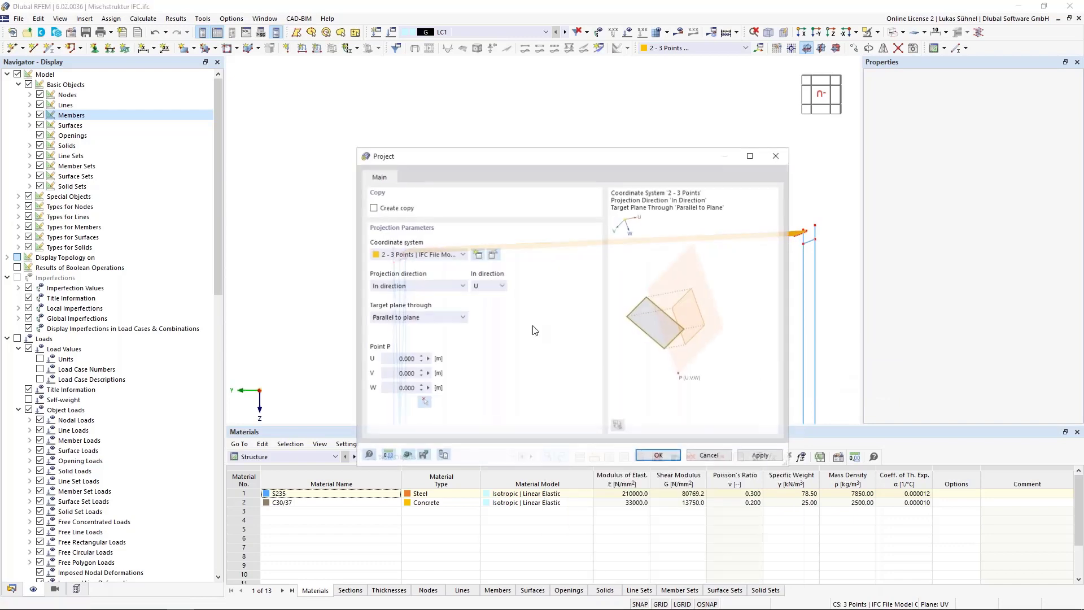
# Step: Create and activate a 3-point coordinate system with origin (1.200, -1.000, -4.850), U-axis point (7.000, -1.000, -4.850) and UW-plane point (7.000, -5.400, -5.050)
pyautogui.click(477, 256)
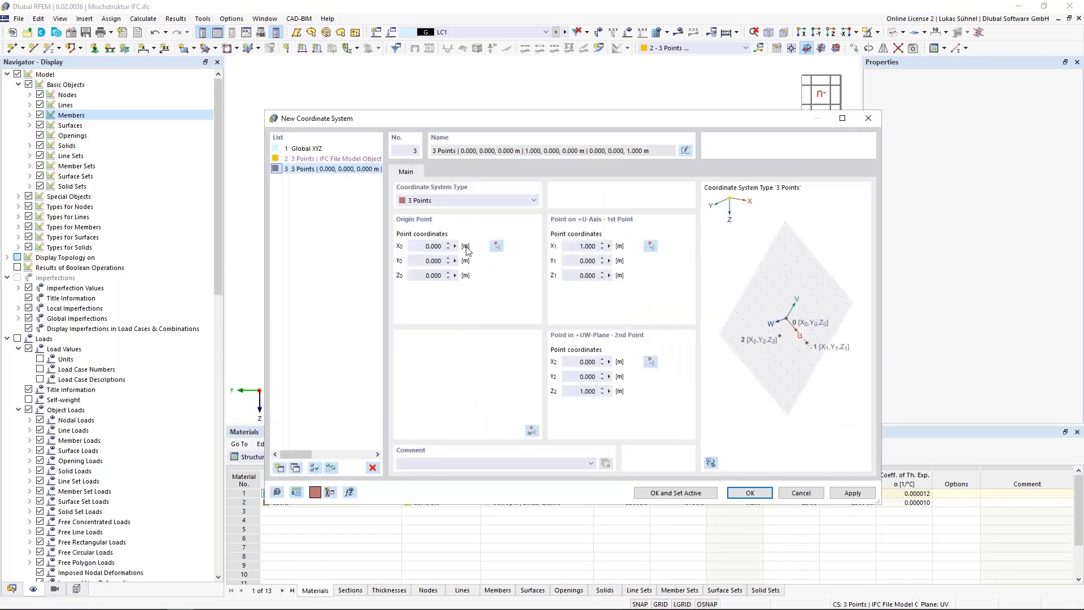
pyautogui.click(537, 430)
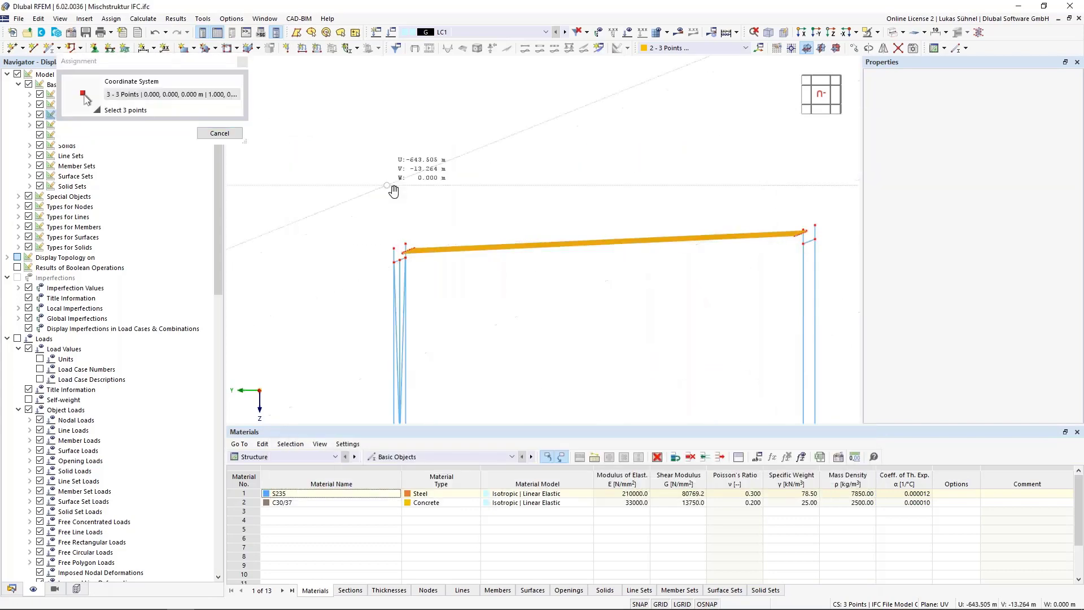
pyautogui.keyDown('ctrl'); pyautogui.moveTo(392, 189); pyautogui.dragTo(354, 232, button='middle'); pyautogui.keyUp('ctrl')
pyautogui.scroll(-5, 280, 197)
pyautogui.scroll(4, 465, 276)
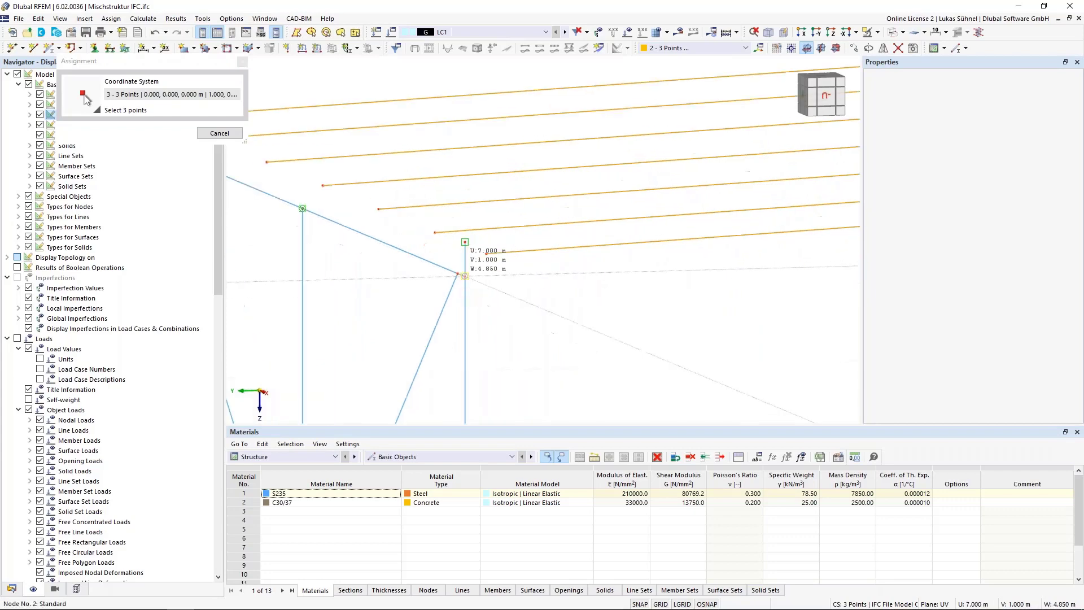
pyautogui.scroll(-4, 307, 255)
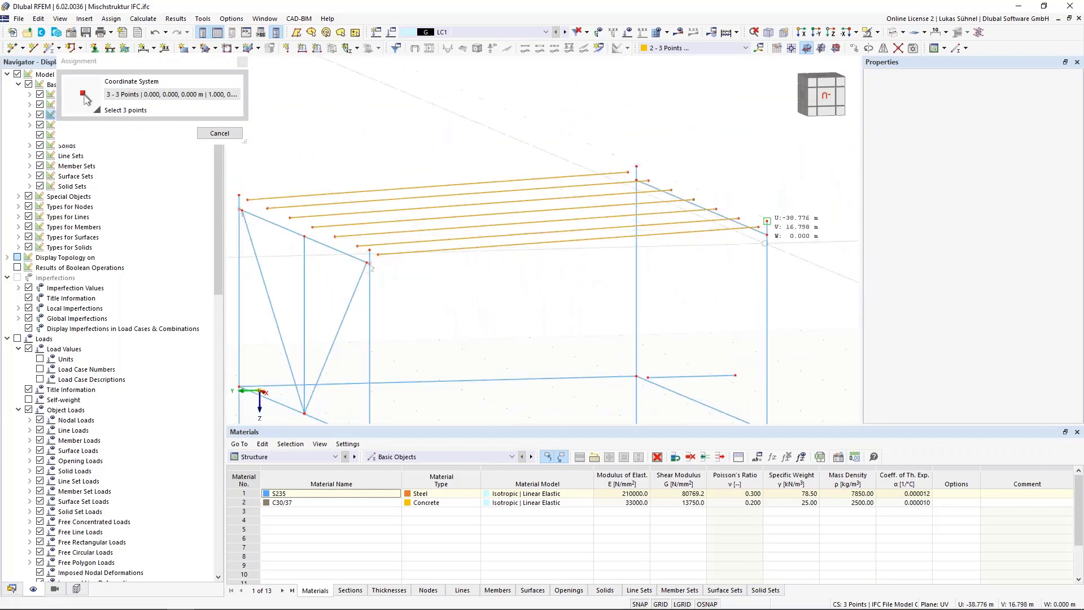
pyautogui.click(767, 234)
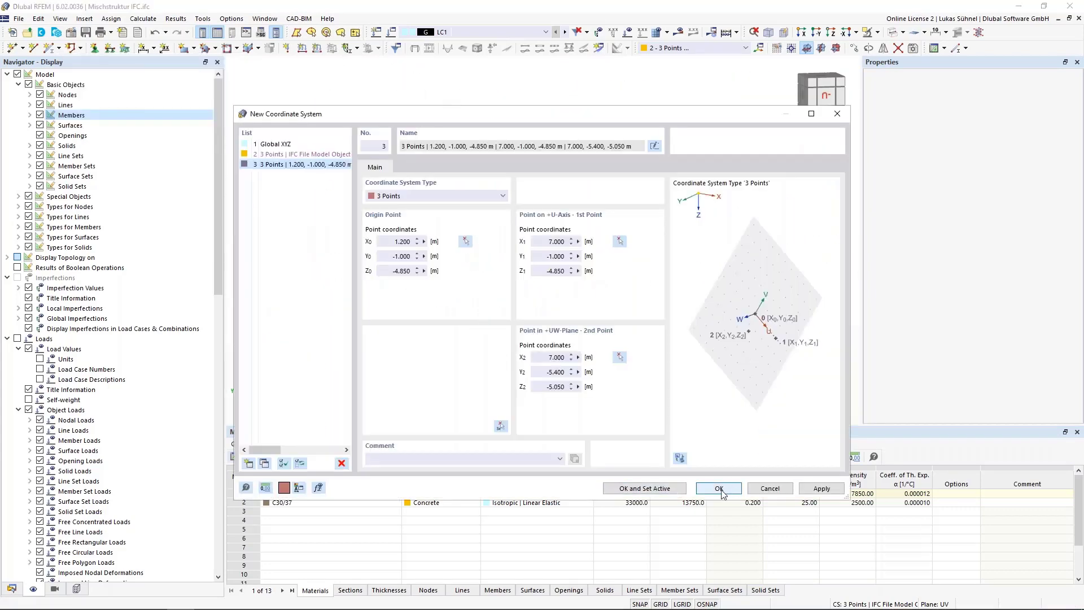
pyautogui.click(644, 488)
# Step: Project the seven roof purlins in direction V onto the parallel target plane through the roof beam's corner node at U 5.800, V 0.000, W 0.000
pyautogui.click(468, 281)
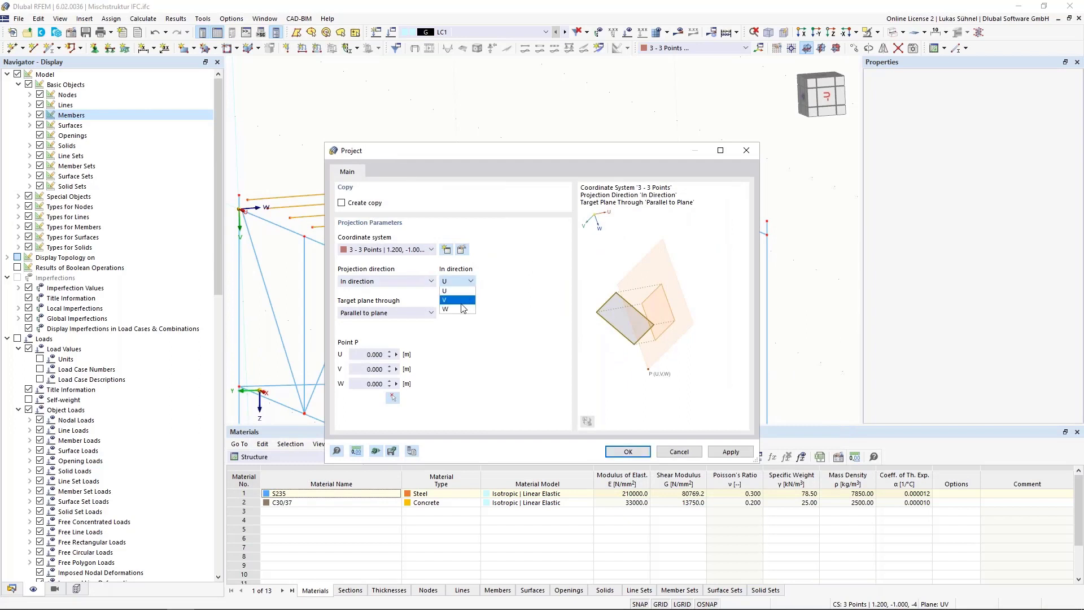
pyautogui.click(453, 300)
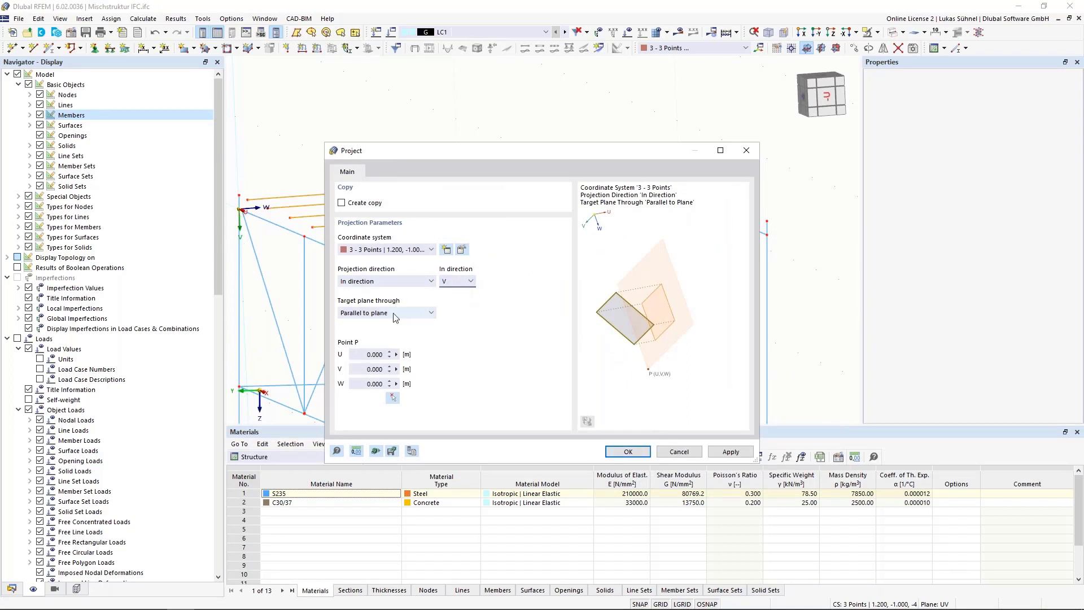
pyautogui.click(394, 398)
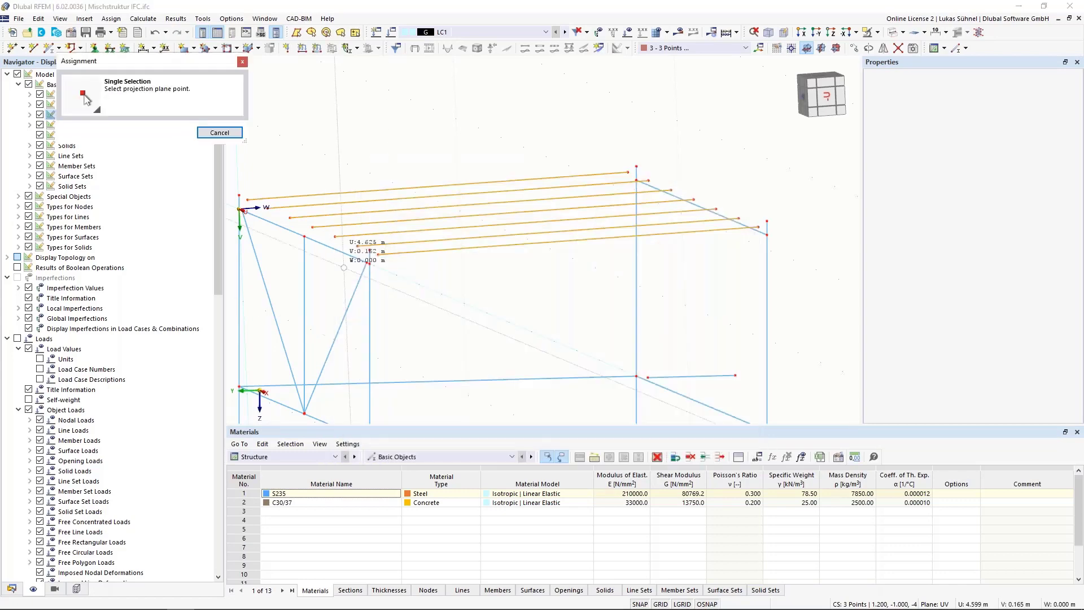
pyautogui.scroll(3, 375, 267)
pyautogui.click(371, 263)
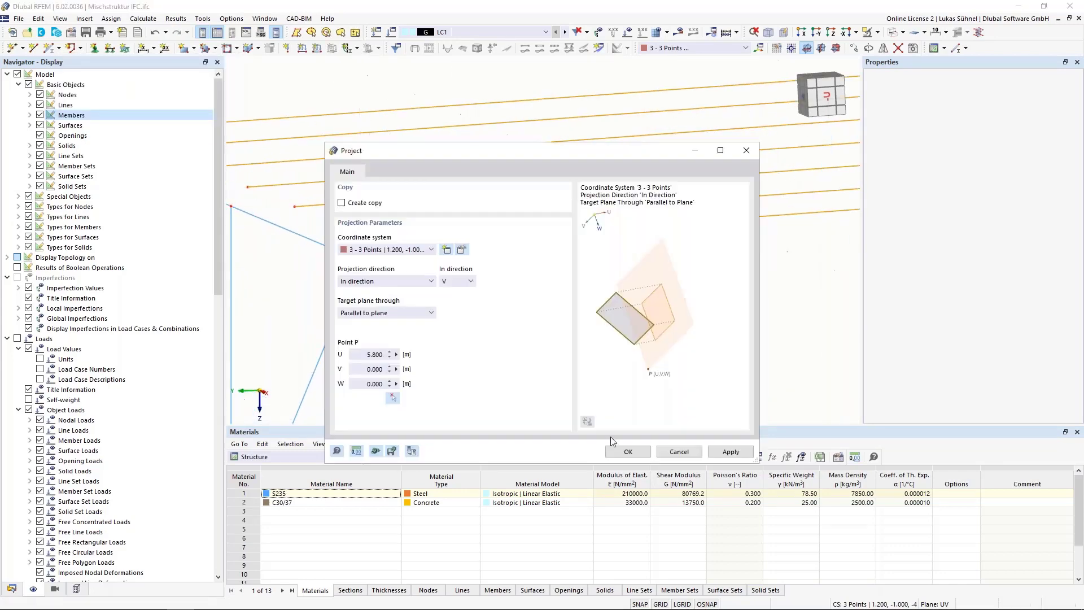
pyautogui.click(629, 454)
pyautogui.scroll(-4, 448, 317)
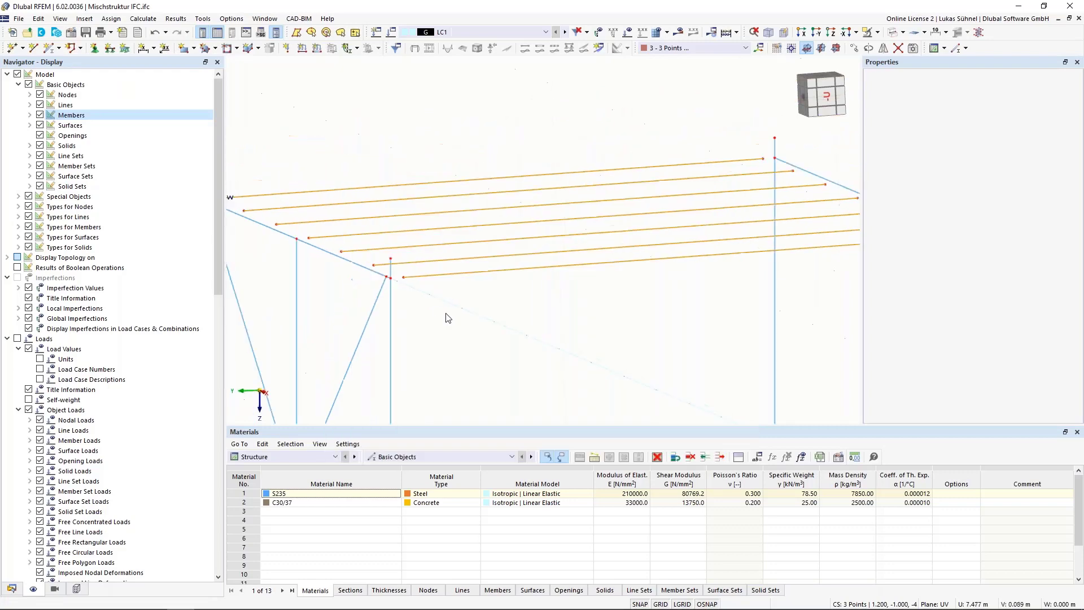
# Step: Extend the seven projected roof purlins on both sides to the next member/line
pyautogui.moveTo(546, 326)
pyautogui.keyDown('ctrl'); pyautogui.mouseDown(button='middle')
pyautogui.moveTo(526, 315)
pyautogui.moveTo(534, 317)
pyautogui.mouseUp(button='middle'); pyautogui.keyUp('ctrl')
pyautogui.moveTo(534, 317); pyautogui.dragTo(484, 216)
pyautogui.rightClick(485, 249)
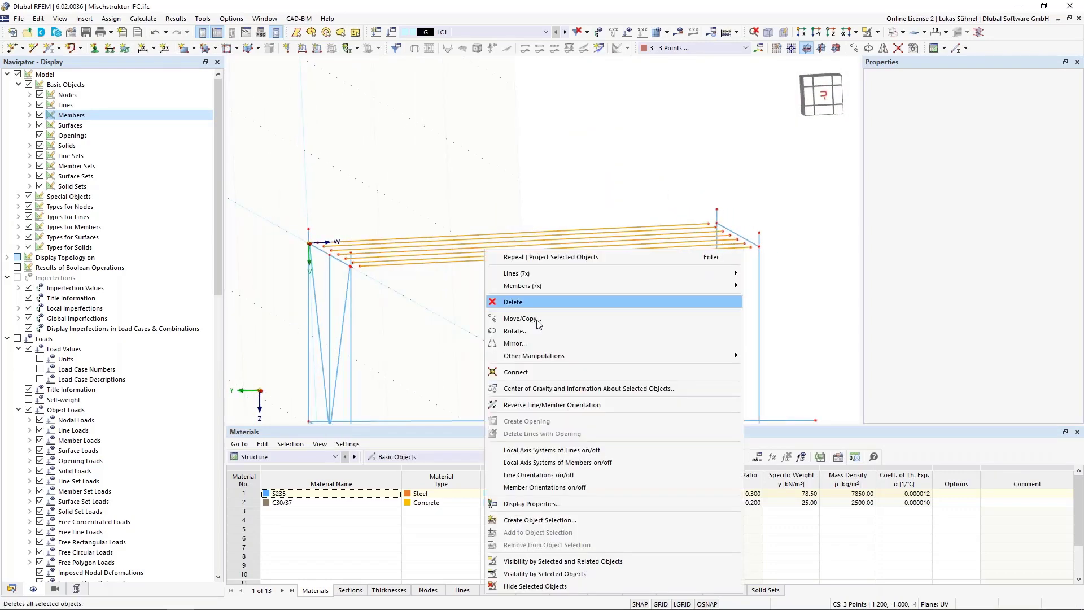
pyautogui.moveTo(728, 285)
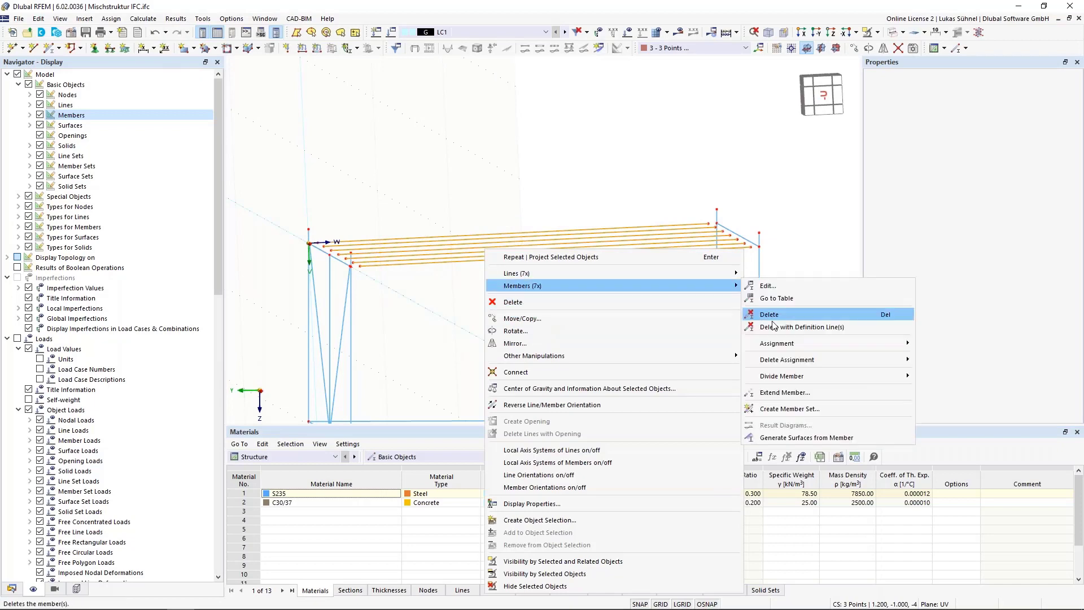
pyautogui.click(762, 393)
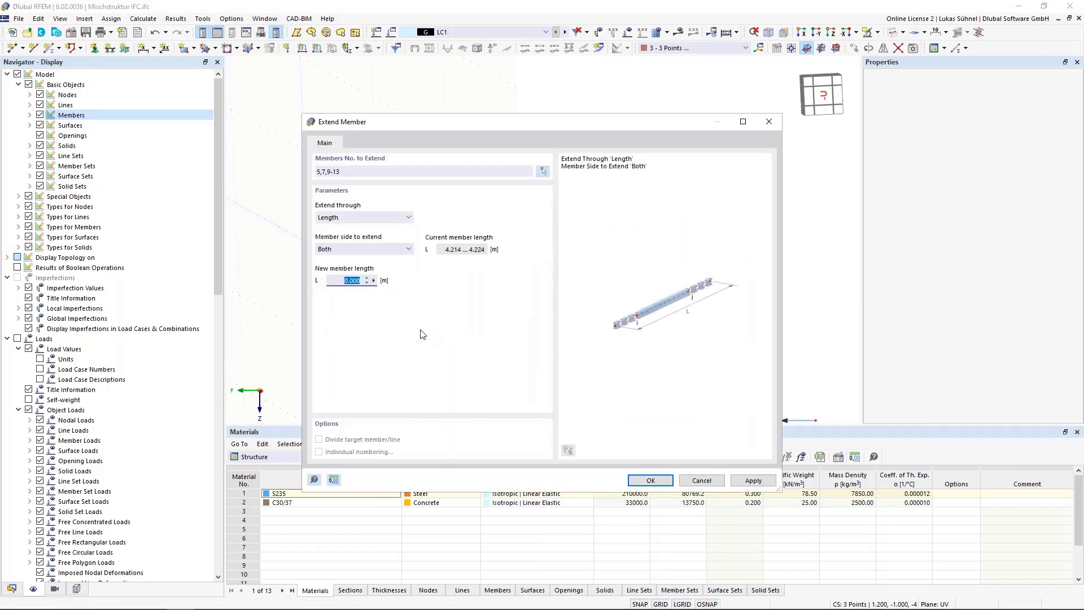
pyautogui.click(393, 249)
pyautogui.click(385, 249)
pyautogui.click(384, 217)
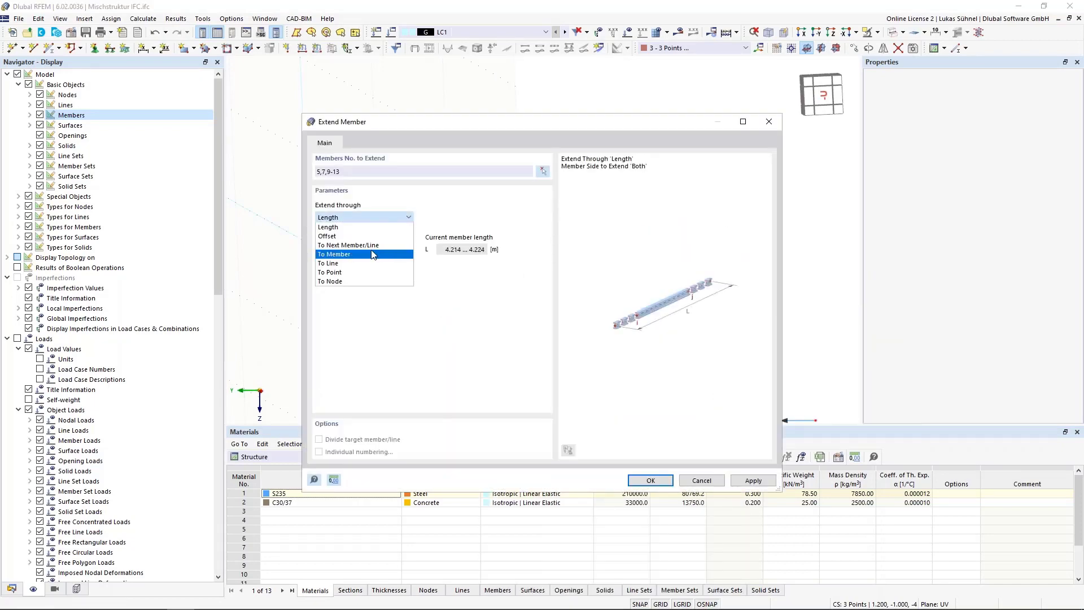
pyautogui.click(361, 245)
pyautogui.click(650, 480)
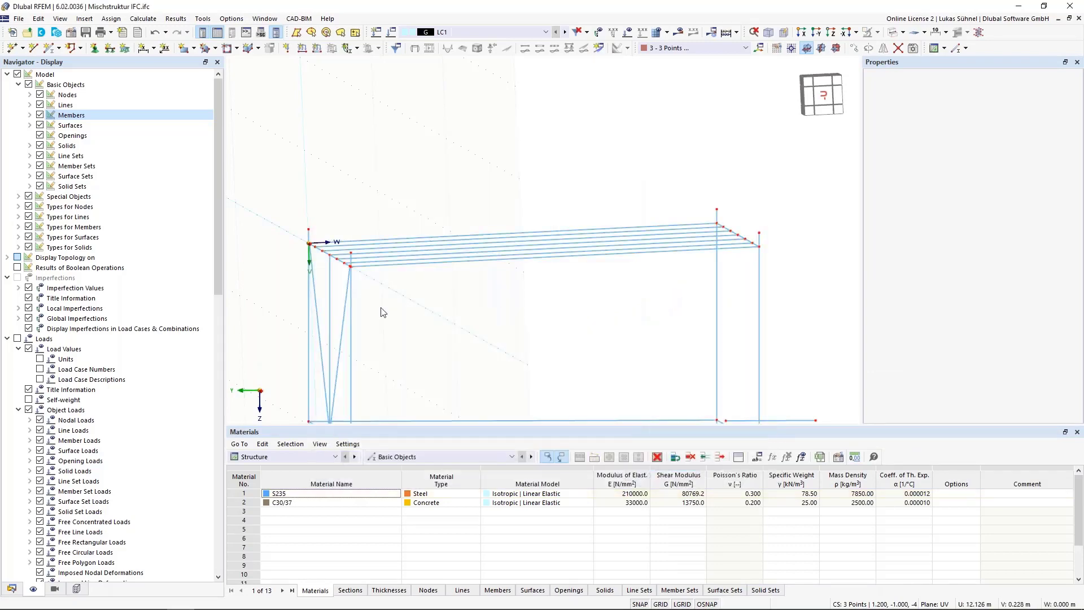
pyautogui.moveTo(381, 305); pyautogui.dragTo(484, 310, button='middle')
pyautogui.scroll(-3, 488, 311)
pyautogui.moveTo(504, 367); pyautogui.dragTo(495, 294, button='middle')
pyautogui.keyDown('ctrl'); pyautogui.moveTo(495, 294); pyautogui.dragTo(481, 279, button='middle'); pyautogui.keyUp('ctrl')
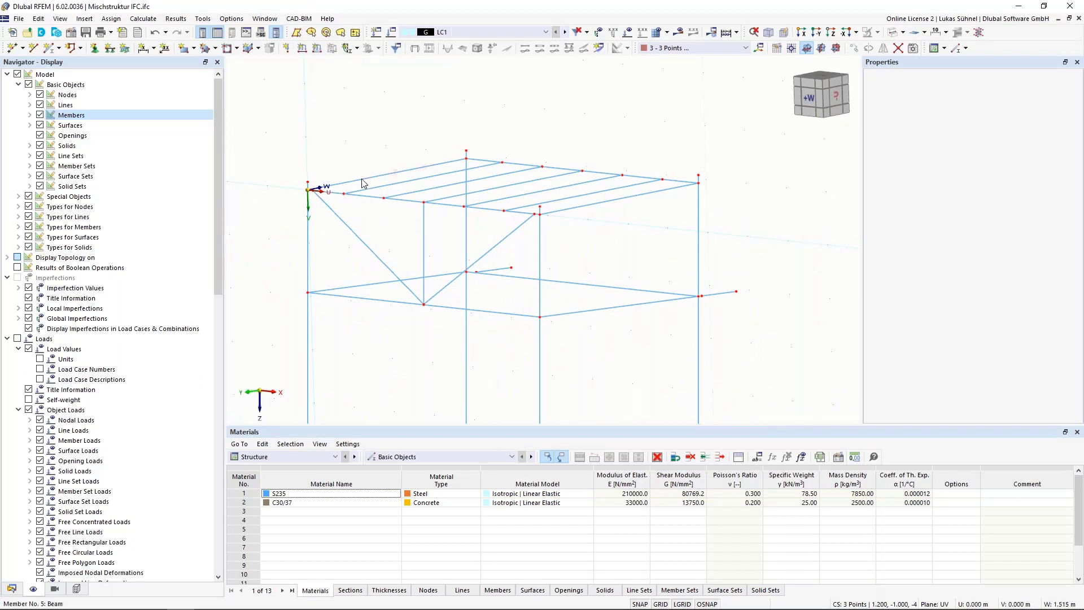
# Step: Move the upper end nodes of the two diagonal braces onto the adjacent column and roof beam corner nodes
pyautogui.scroll(5, 305, 166)
pyautogui.scroll(5, 294, 221)
pyautogui.scroll(3, 382, 299)
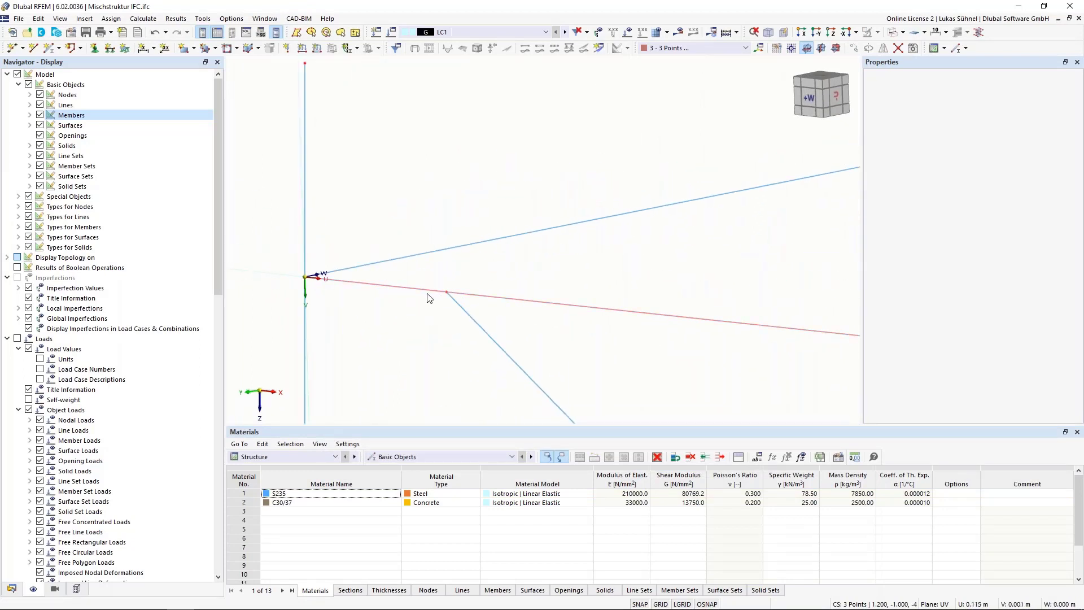
pyautogui.moveTo(446, 292); pyautogui.dragTo(305, 276)
pyautogui.scroll(-3, 300, 202)
pyautogui.scroll(-5, 301, 201)
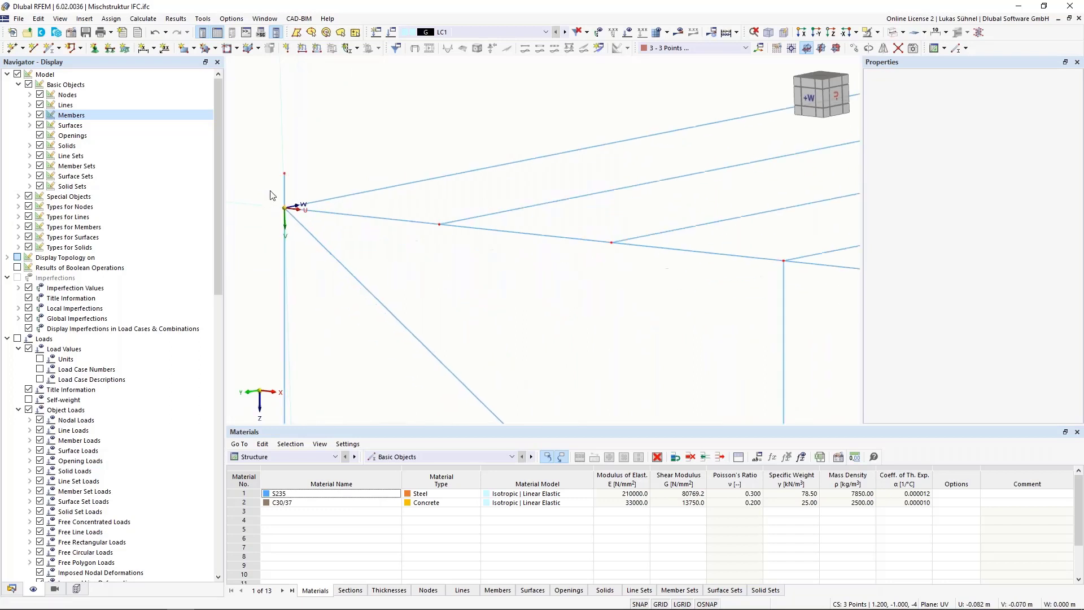
pyautogui.scroll(5, 523, 258)
pyautogui.scroll(3, 524, 258)
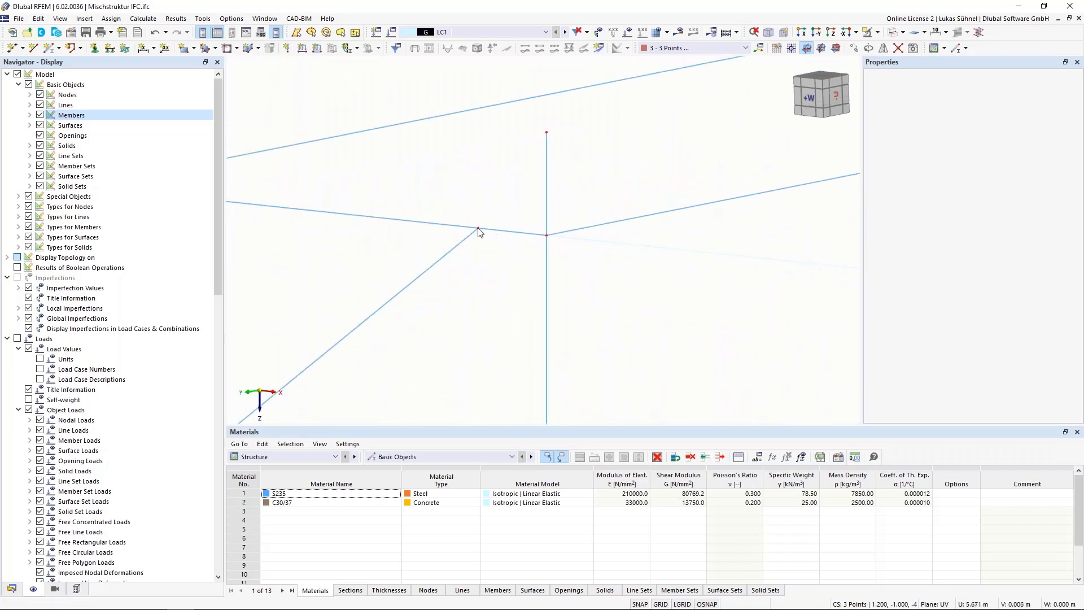
pyautogui.moveTo(480, 228); pyautogui.dragTo(547, 238)
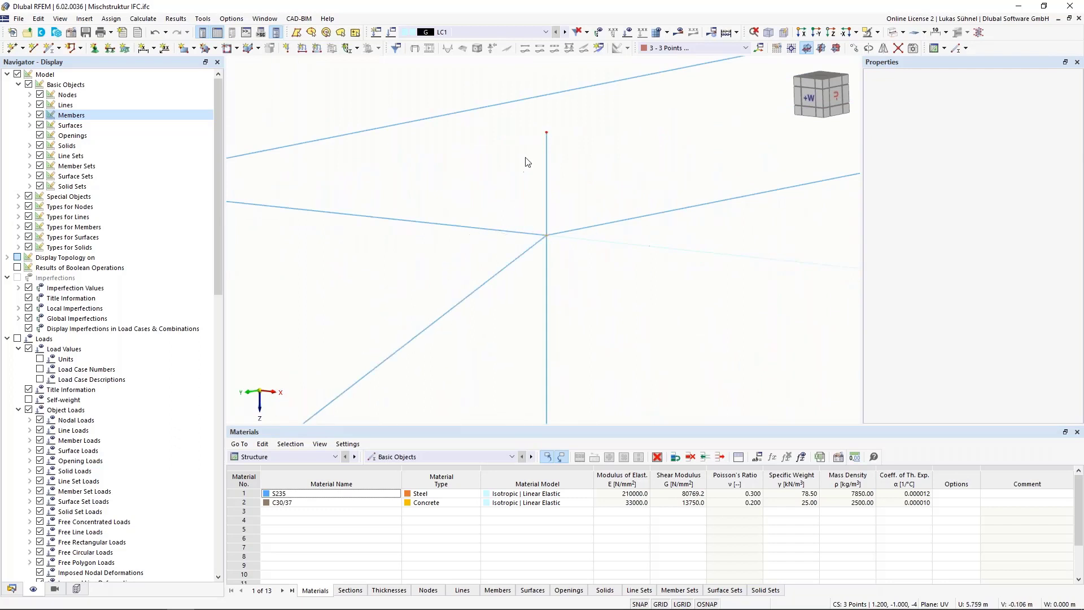
pyautogui.scroll(-4, 527, 160)
pyautogui.scroll(-4, 428, 280)
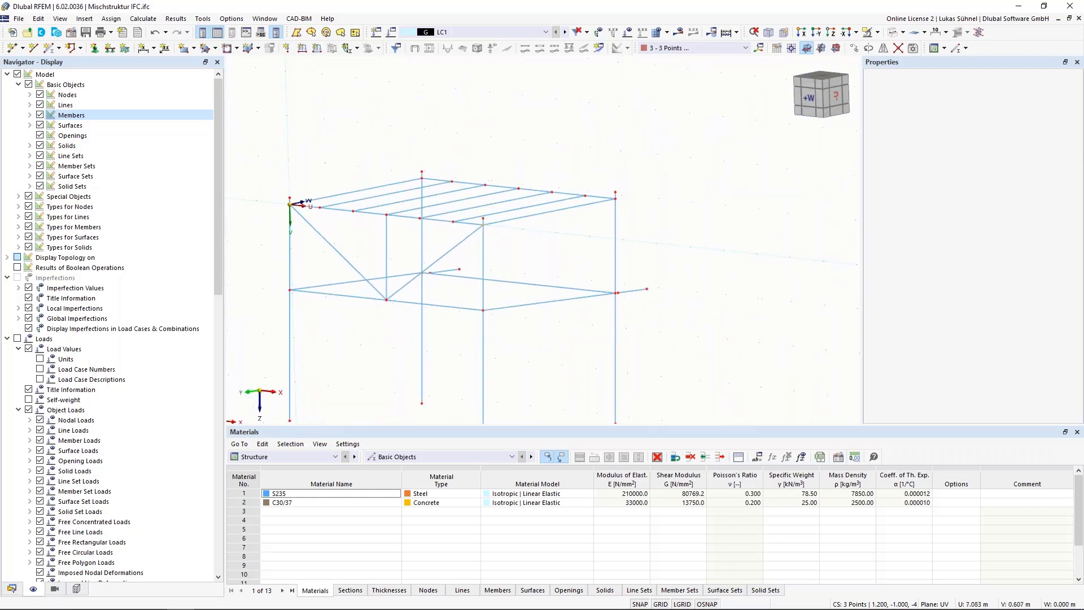
# Step: Display the connected members as solid bodies together with the IFC objects and inspect the whole building
pyautogui.keyDown('ctrl'); pyautogui.moveTo(502, 261); pyautogui.dragTo(434, 236, button='middle'); pyautogui.keyUp('ctrl')
pyautogui.scroll(-2, 443, 252)
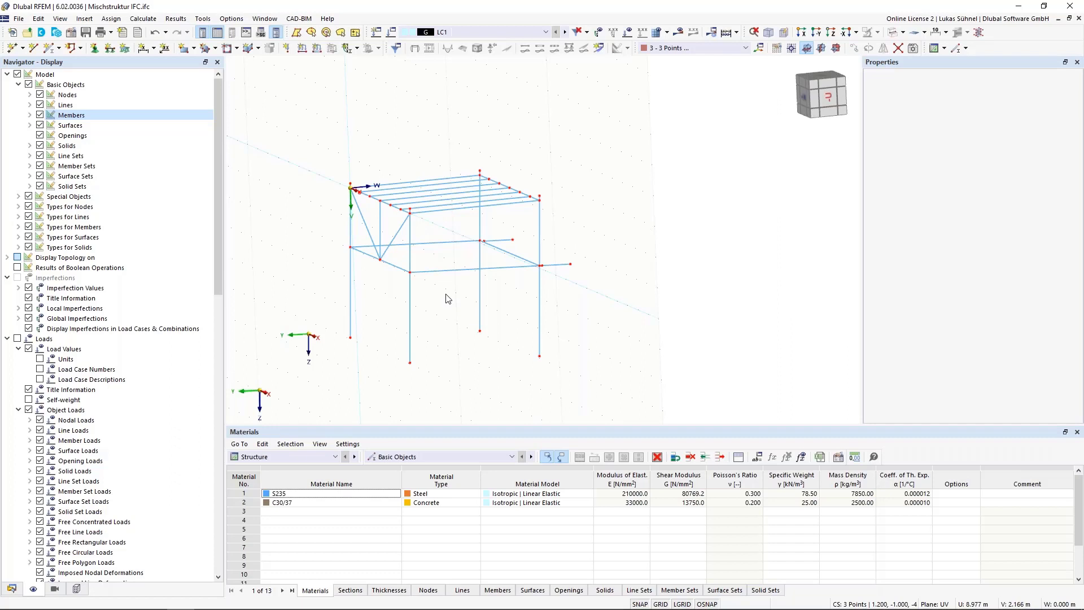
pyautogui.scroll(-2, 448, 299)
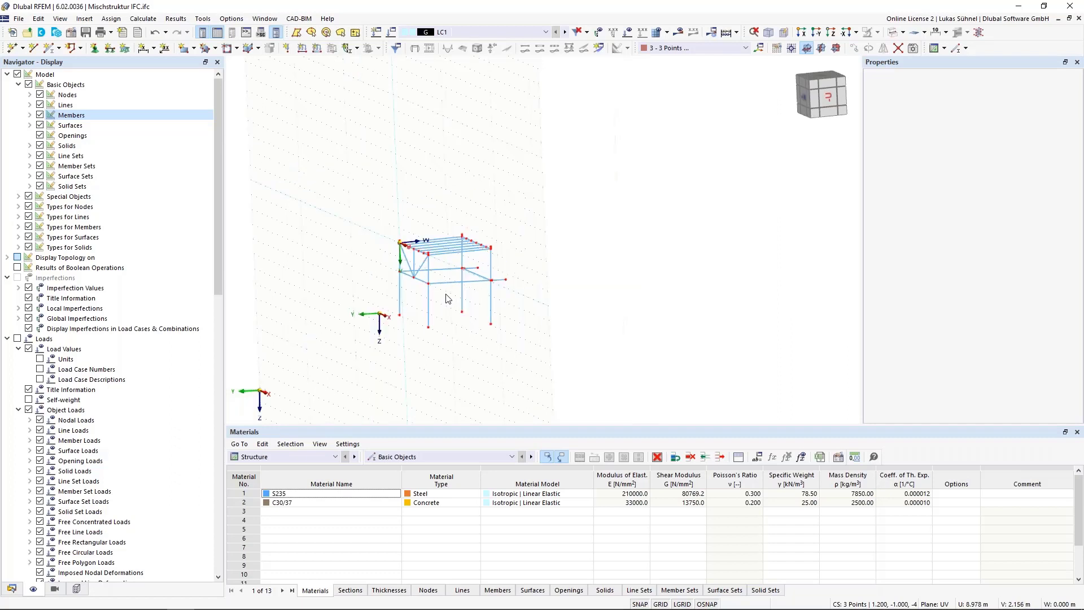
pyautogui.click(76, 589)
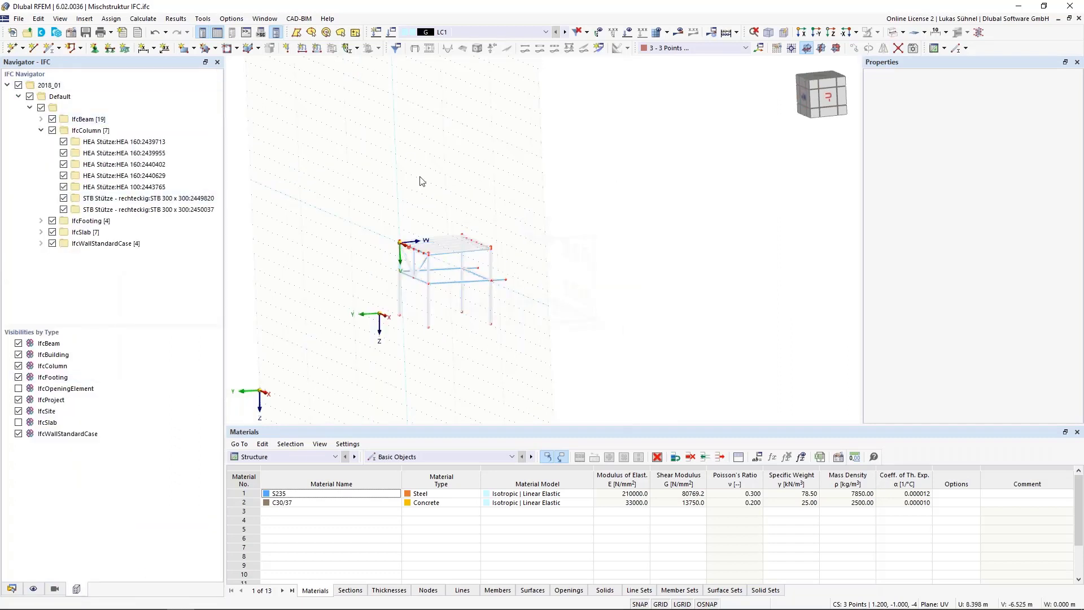
pyautogui.click(890, 32)
pyautogui.scroll(3, 502, 297)
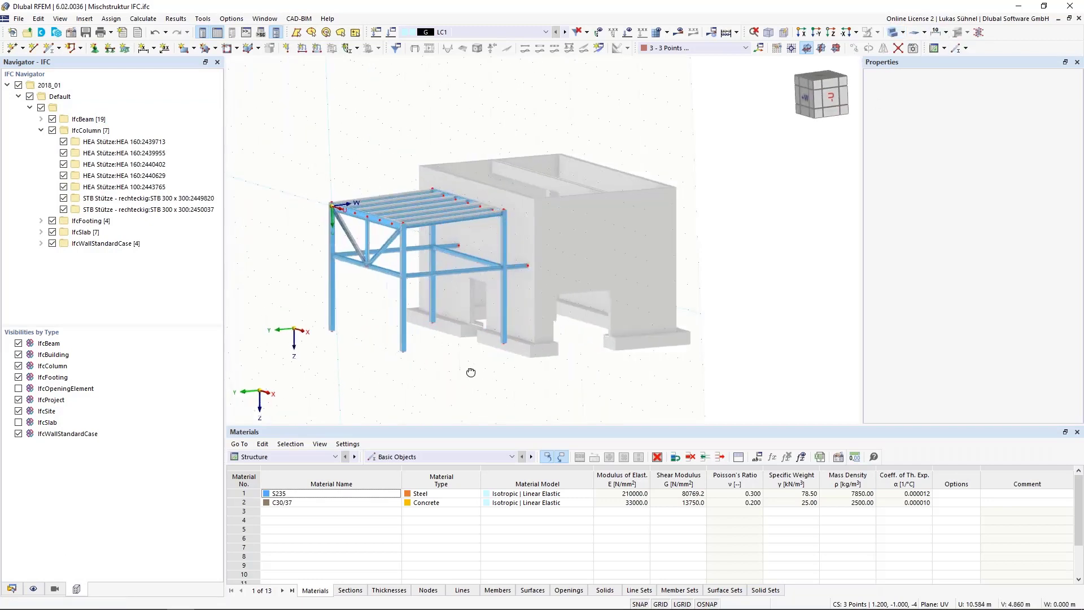
pyautogui.keyDown('ctrl'); pyautogui.moveTo(471, 373); pyautogui.dragTo(437, 376, button='middle'); pyautogui.keyUp('ctrl')
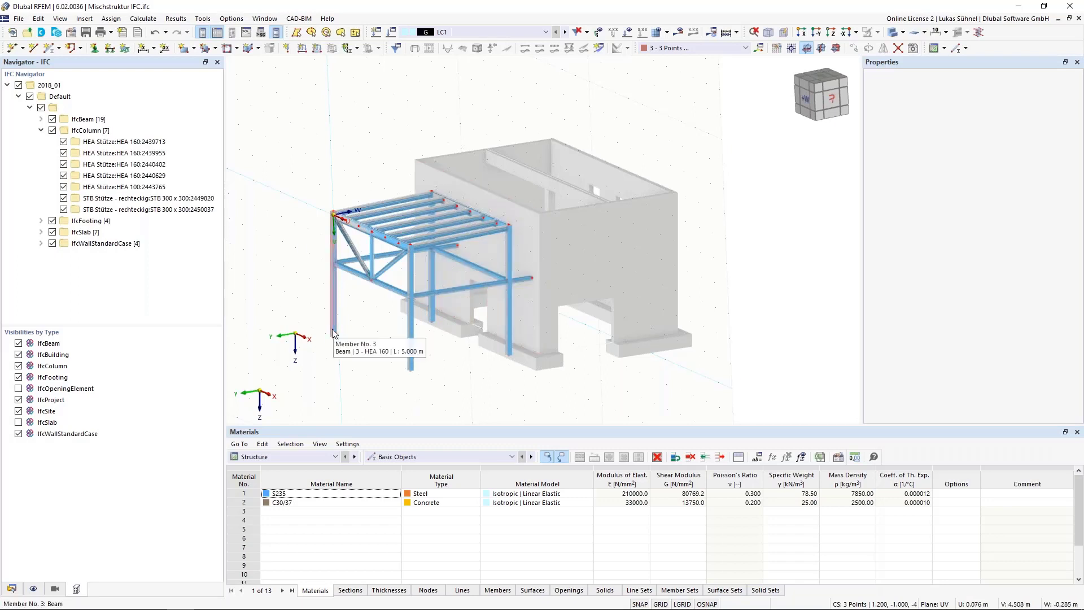
# Step: Close Mischstruktur IFC.ifc without saving and open the model Stadion.rf6
pyautogui.click(1078, 18)
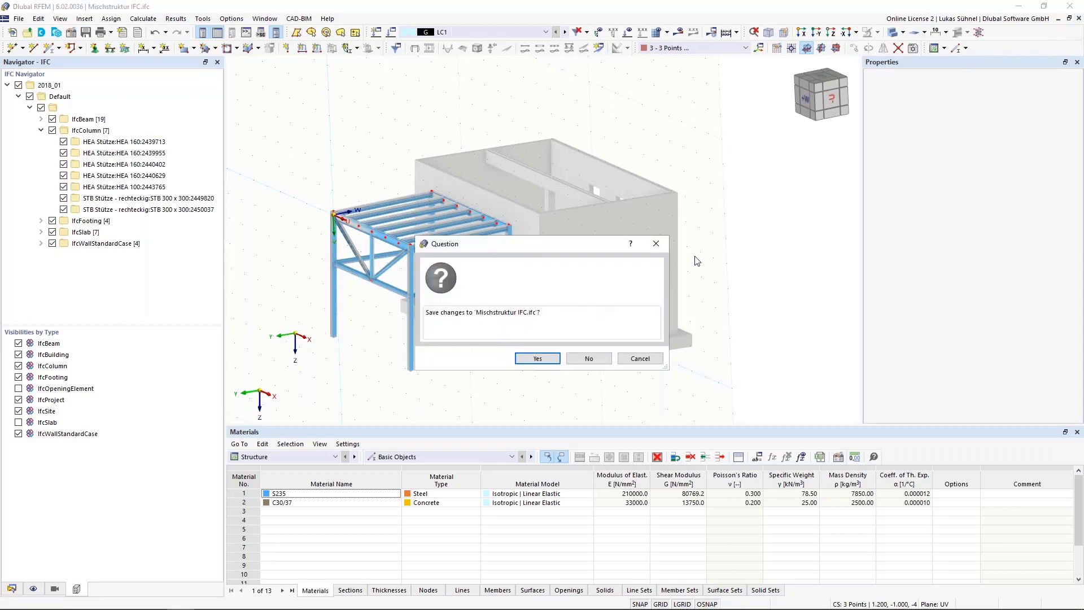
pyautogui.click(604, 366)
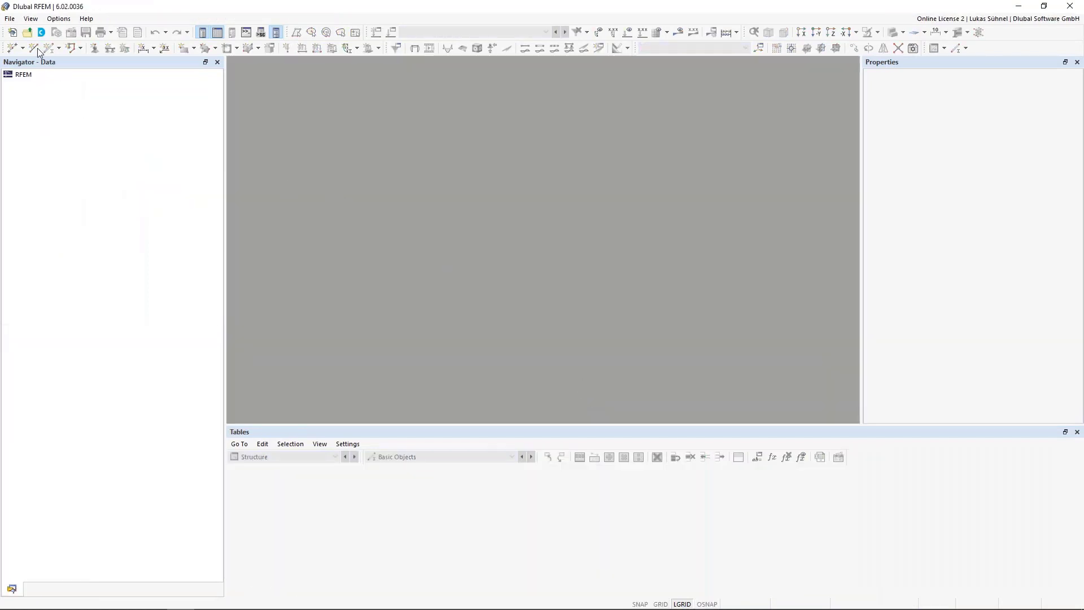
pyautogui.click(9, 19)
pyautogui.click(34, 93)
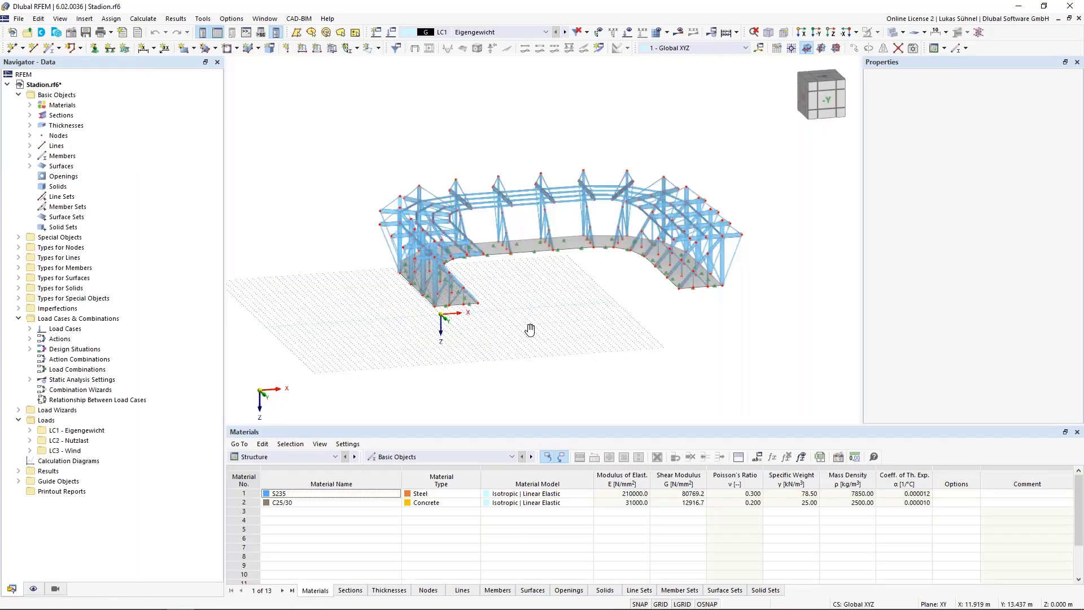
pyautogui.moveTo(530, 330); pyautogui.dragTo(537, 365, button='middle')
pyautogui.scroll(4, 417, 366)
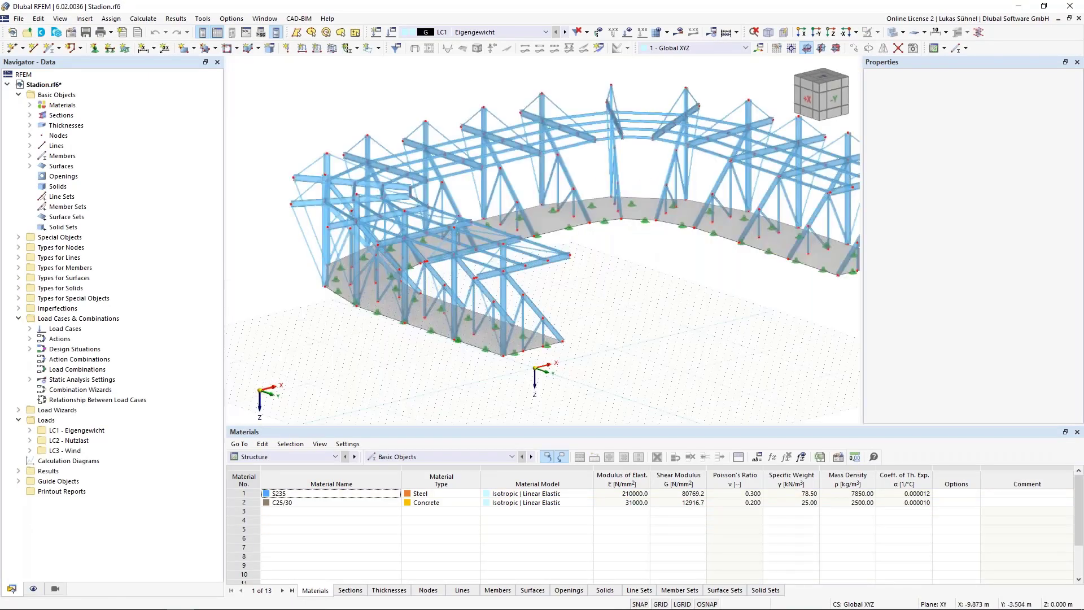
pyautogui.scroll(-2, 361, 388)
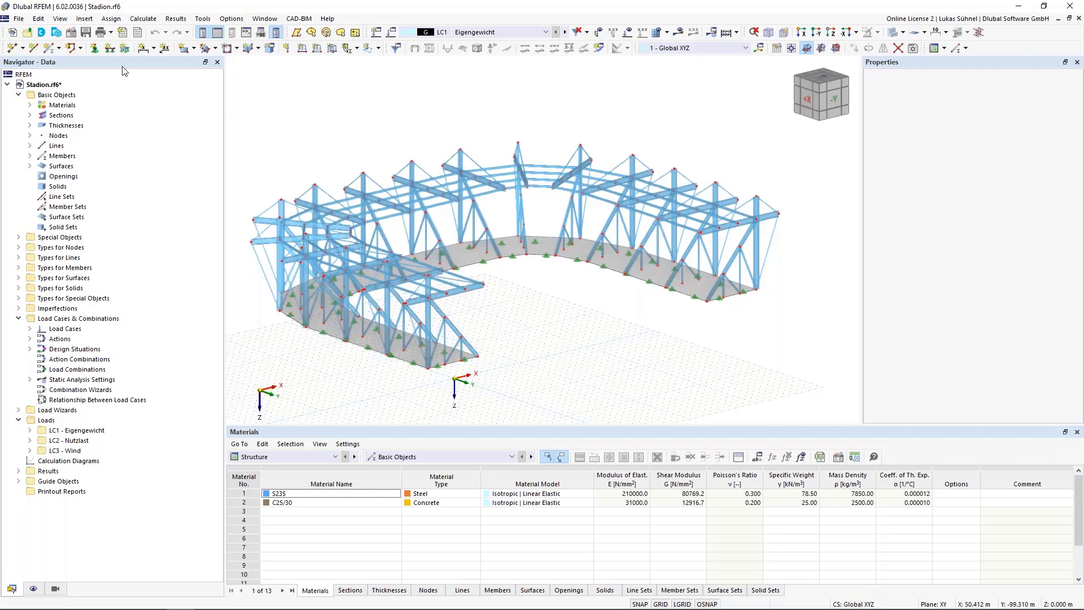
# Step: Start an IFC export of the stadium model with the Y and Z axes mirrored in the coordinate system transformation
pyautogui.click(18, 18)
pyautogui.moveTo(77, 313)
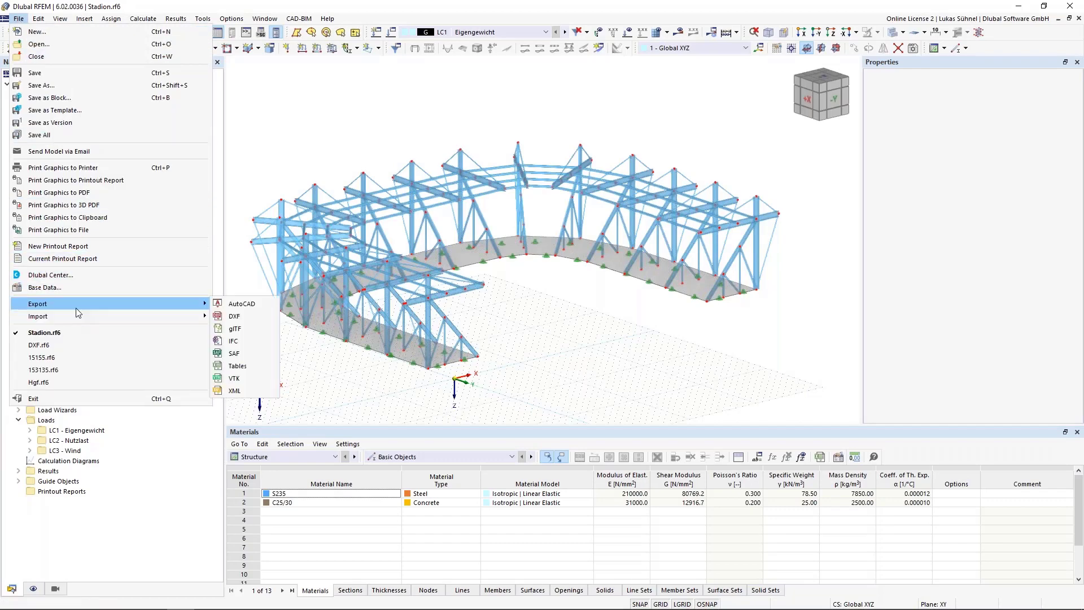
pyautogui.click(246, 341)
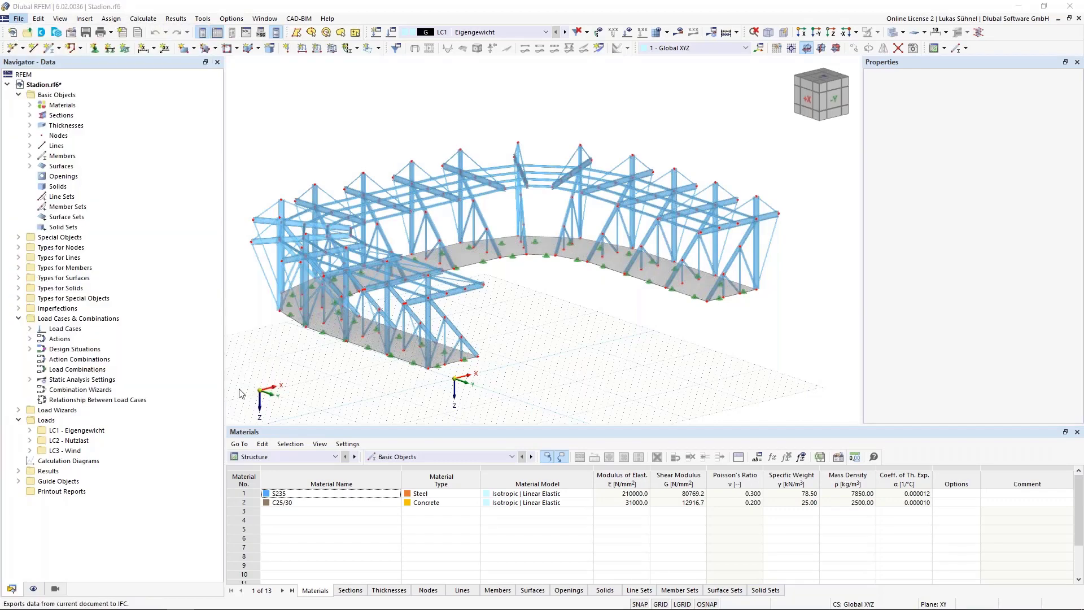
pyautogui.click(638, 256)
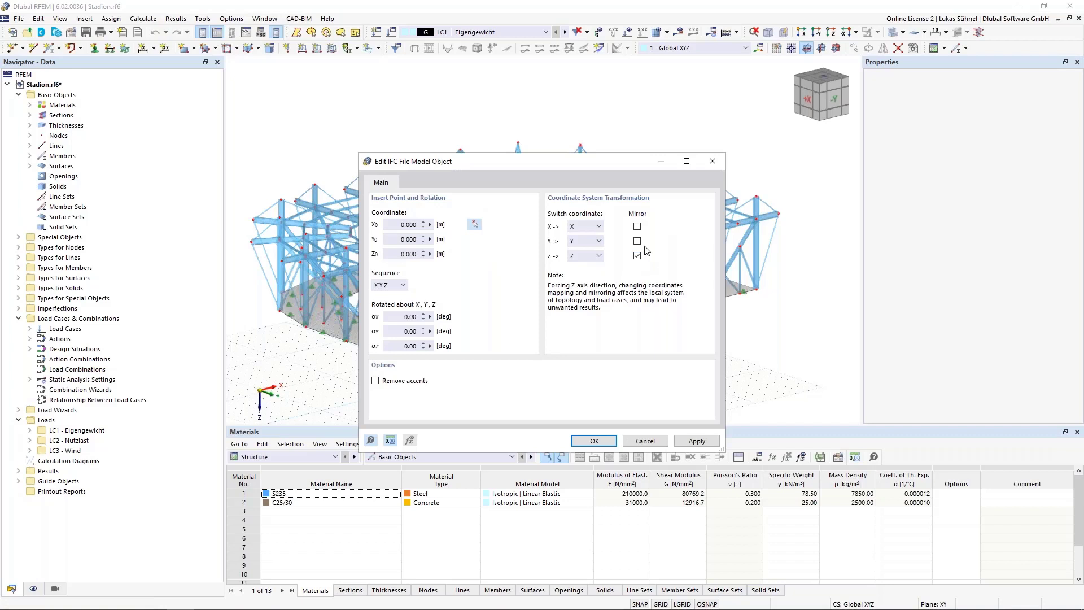
pyautogui.click(638, 241)
pyautogui.click(594, 441)
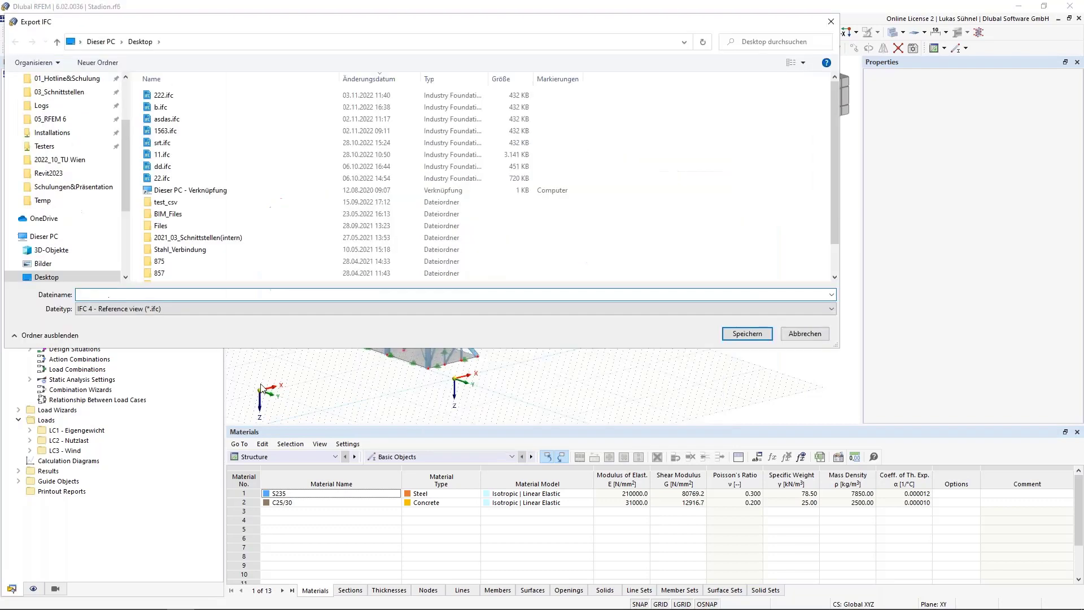
# Step: Save the export on the desktop as stadion in IFC 4 - Reference view format and open the file in BIMvision
pyautogui.write('stadion')
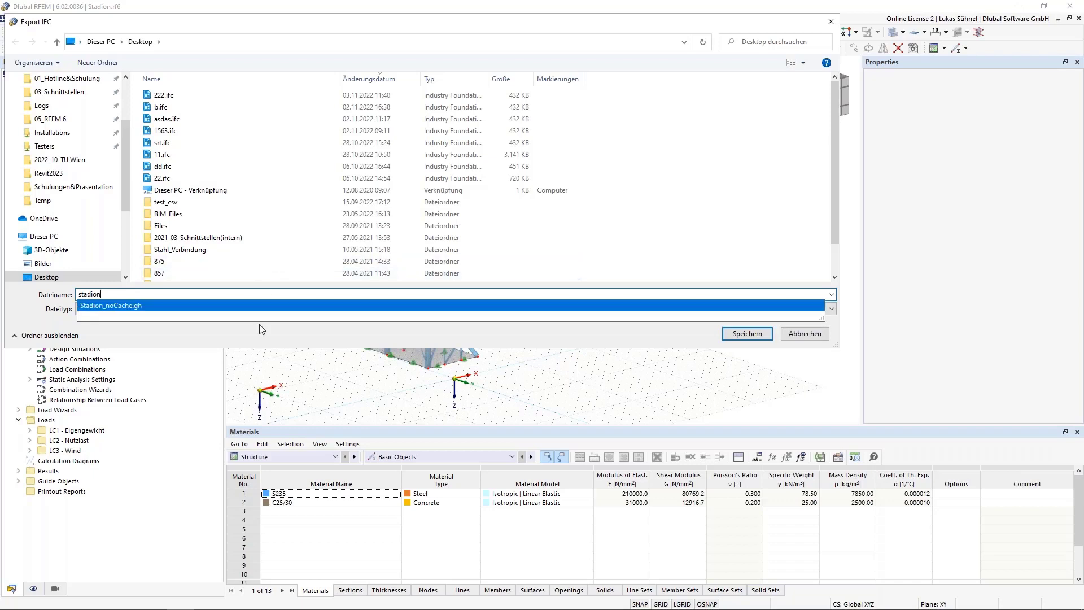
pyautogui.click(116, 312)
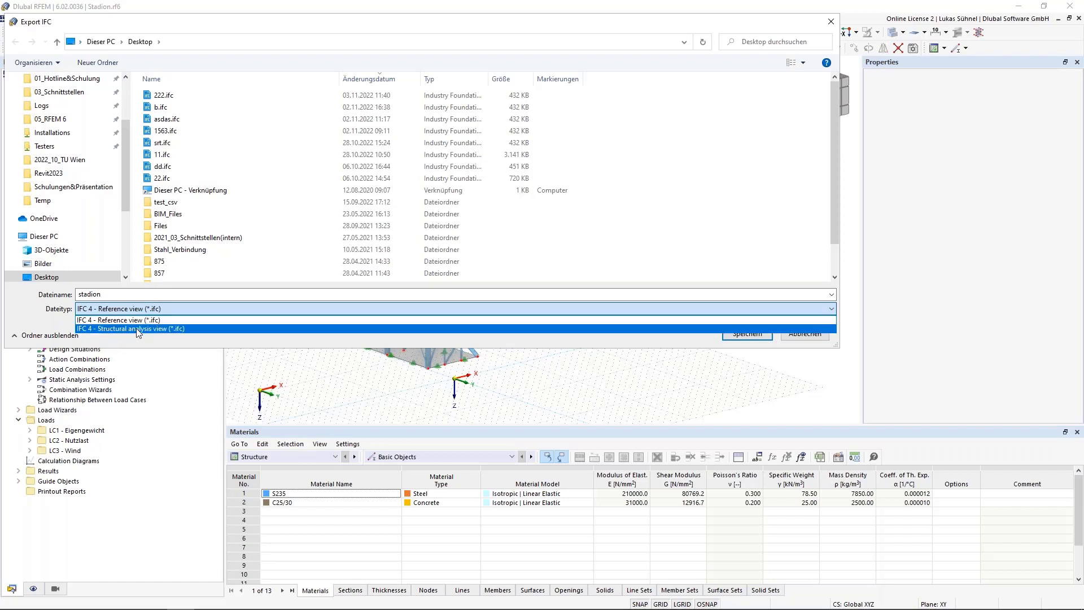
pyautogui.click(122, 322)
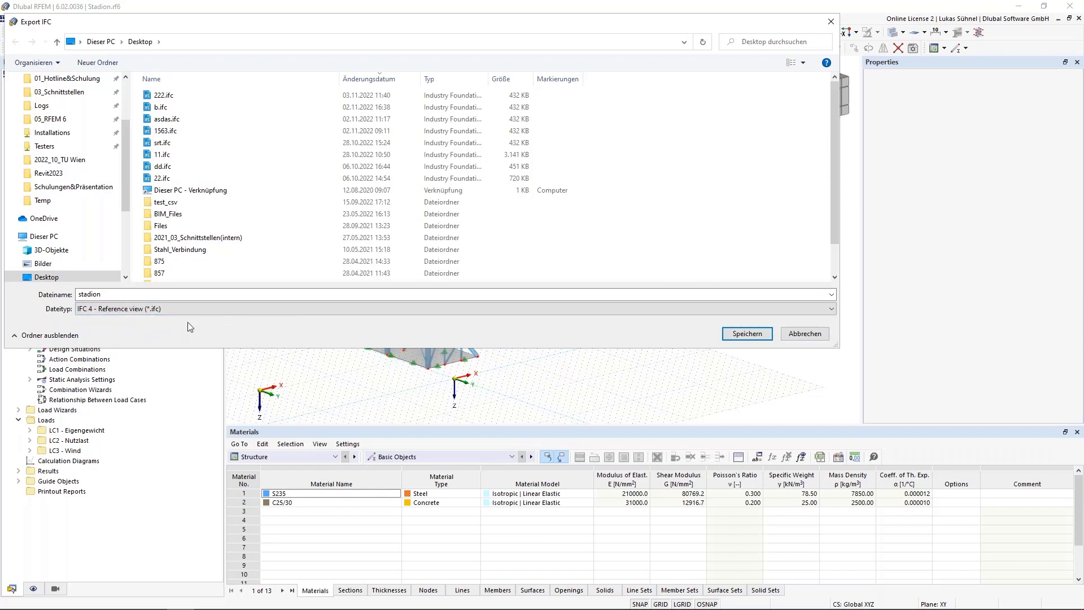
pyautogui.click(745, 333)
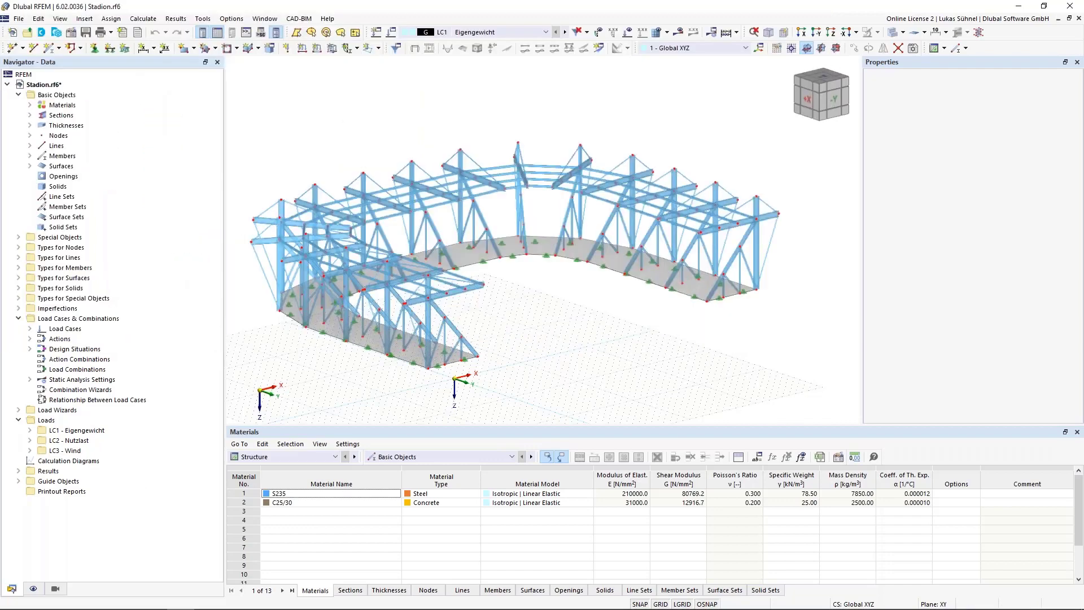
pyautogui.moveTo(43, 598)
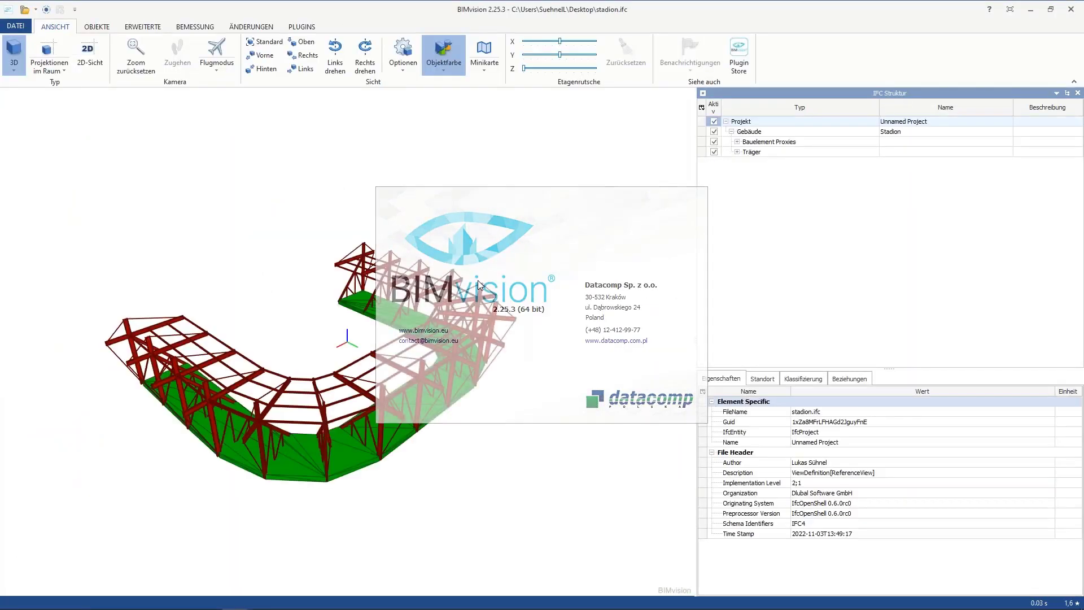
# Step: Select the diagonal grandstand beam Member 15 and examine its profile name and material properties in the exported stadium model
pyautogui.moveTo(582, 399); pyautogui.dragTo(356, 404)
pyautogui.scroll(6, 280, 434)
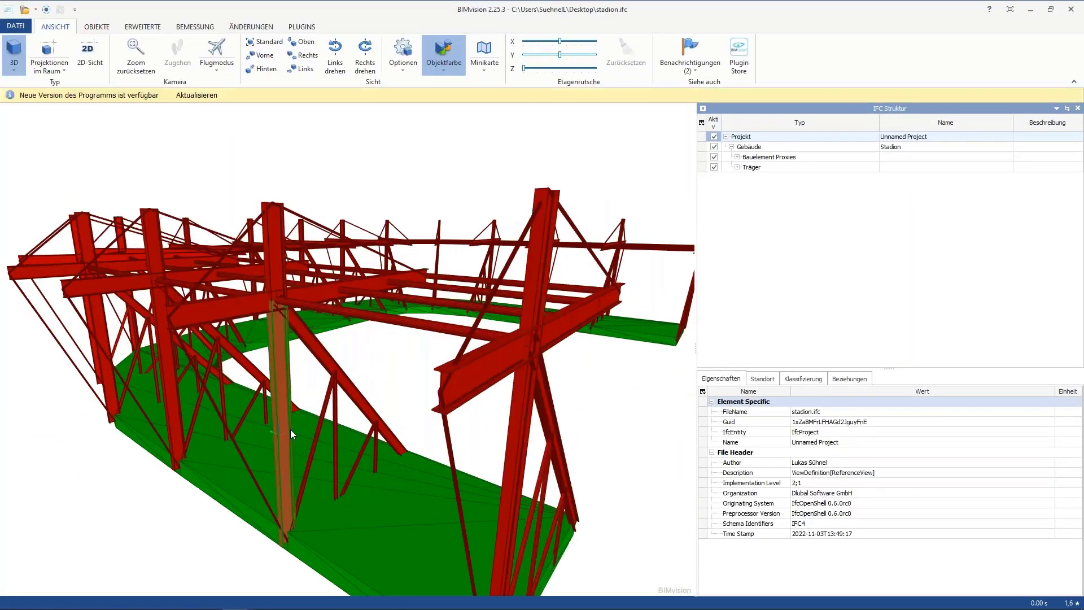
pyautogui.scroll(-3, 290, 427)
pyautogui.click(309, 386)
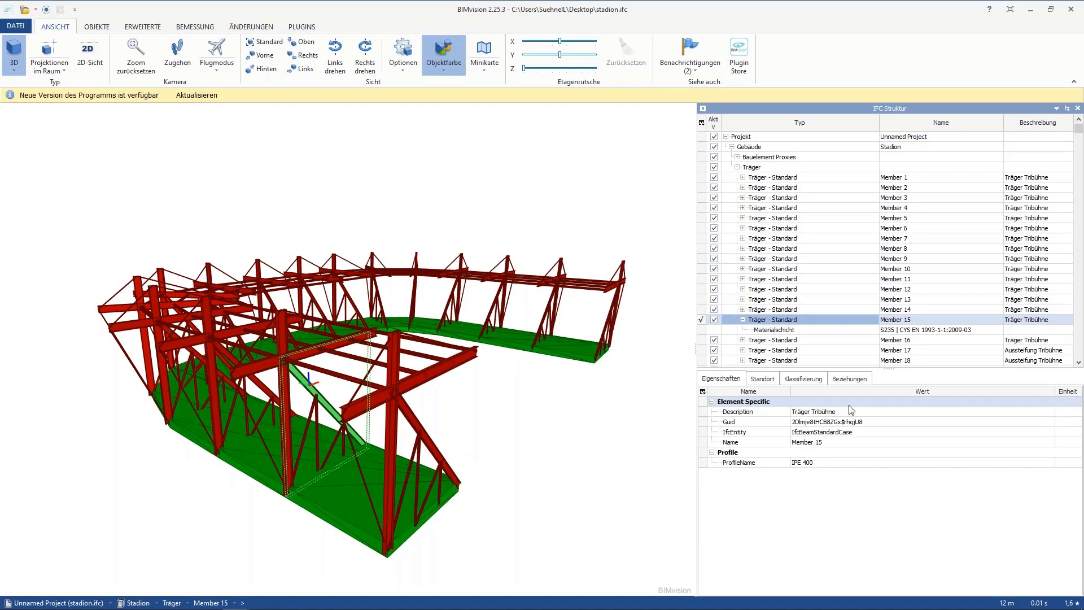
pyautogui.click(819, 465)
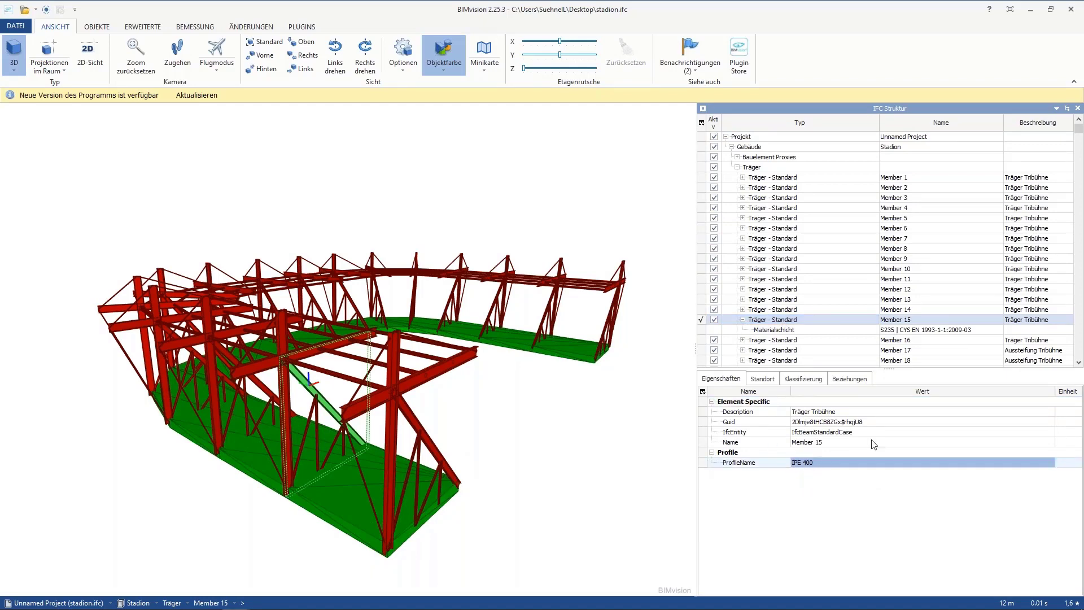
pyautogui.click(897, 330)
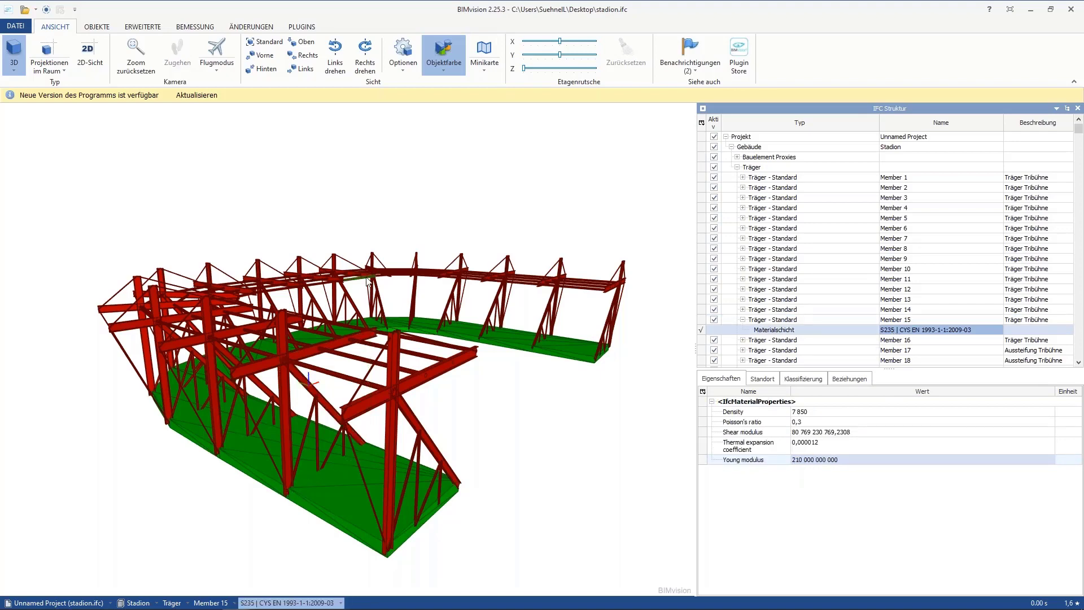
pyautogui.moveTo(476, 428); pyautogui.dragTo(452, 345)
pyautogui.scroll(-2, 429, 350)
pyautogui.scroll(-3, 367, 353)
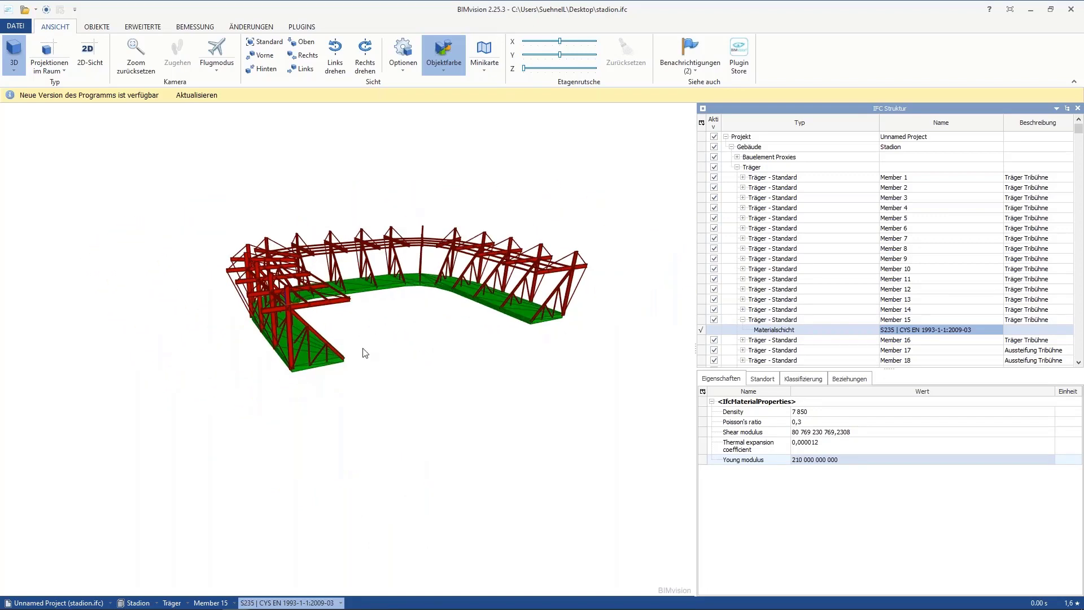
pyautogui.moveTo(382, 332); pyautogui.dragTo(387, 346)
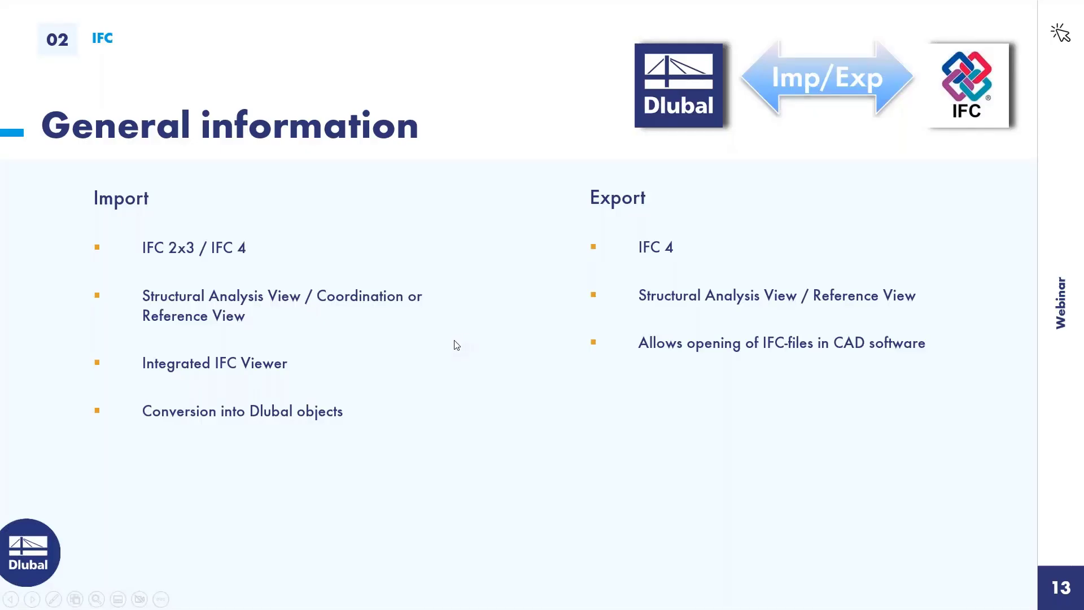
pyautogui.press('Right')
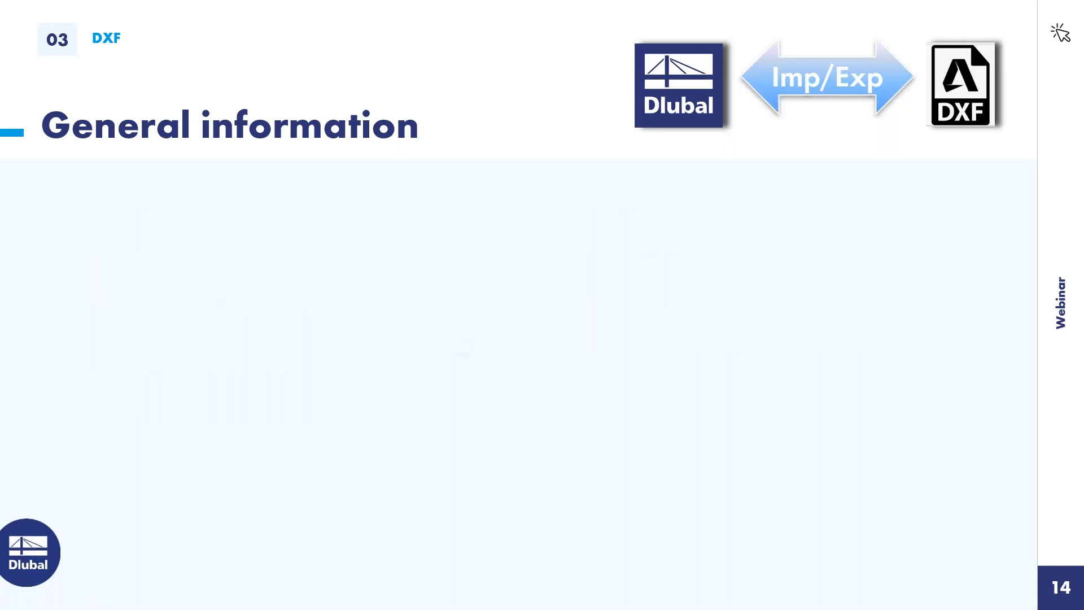
pyautogui.press('Right')
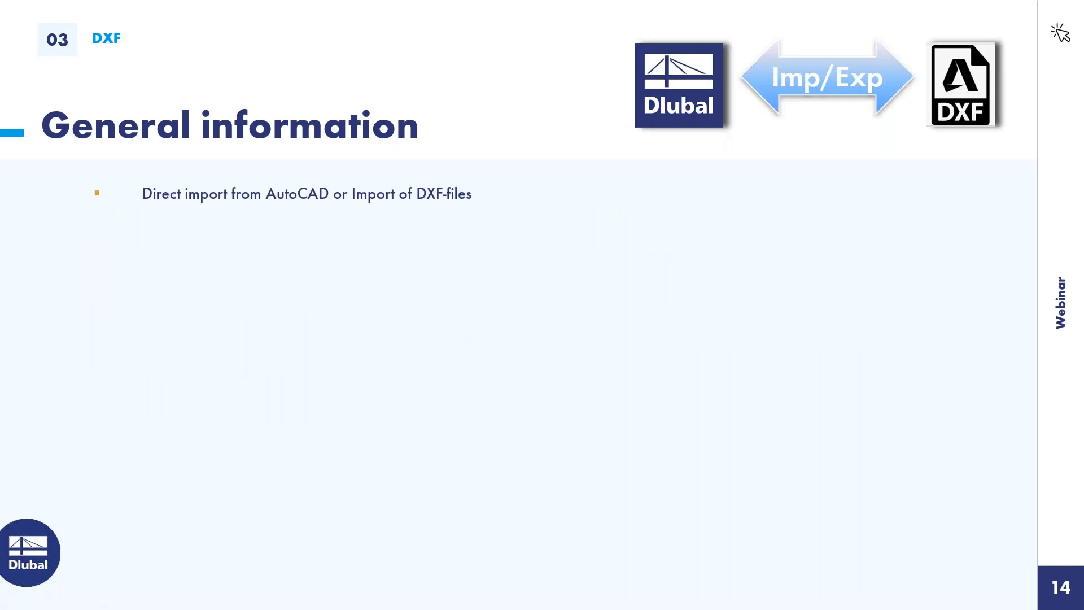
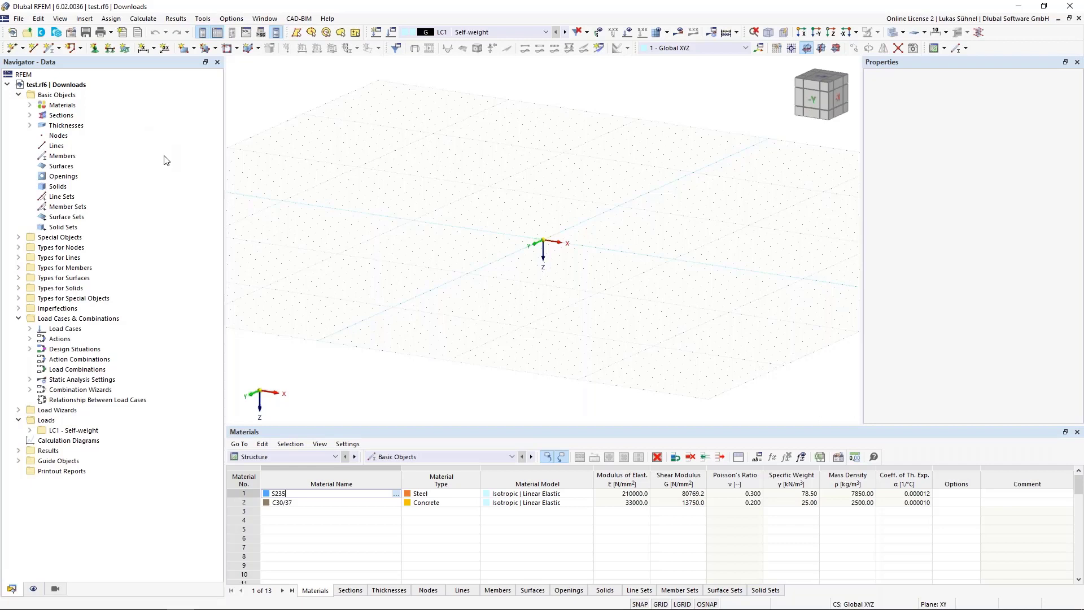
# Step: Start a new background layer under the guide objects
pyautogui.click(19, 462)
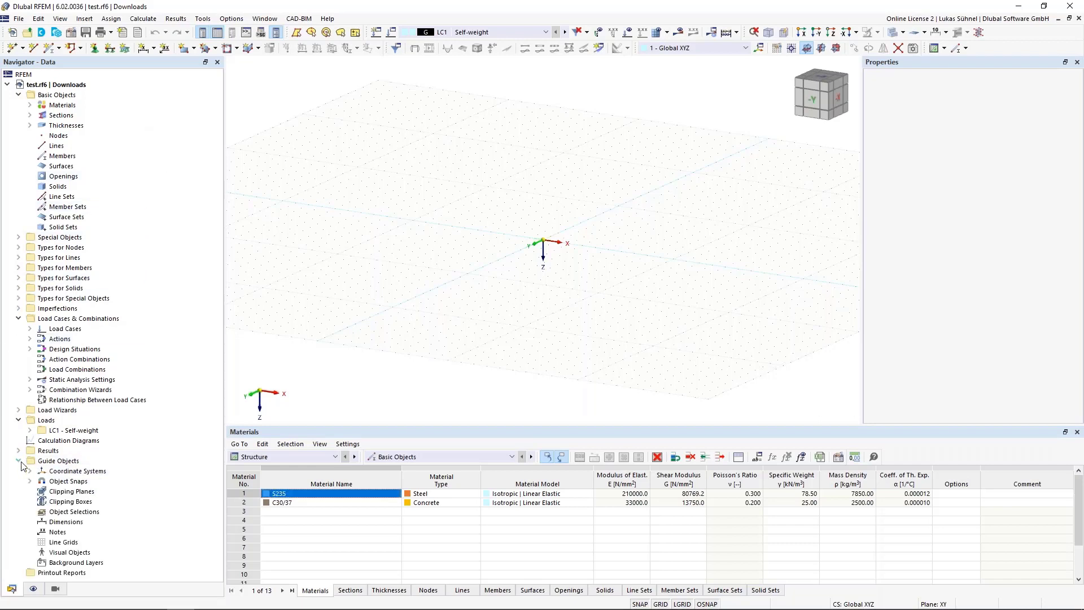
pyautogui.click(60, 563)
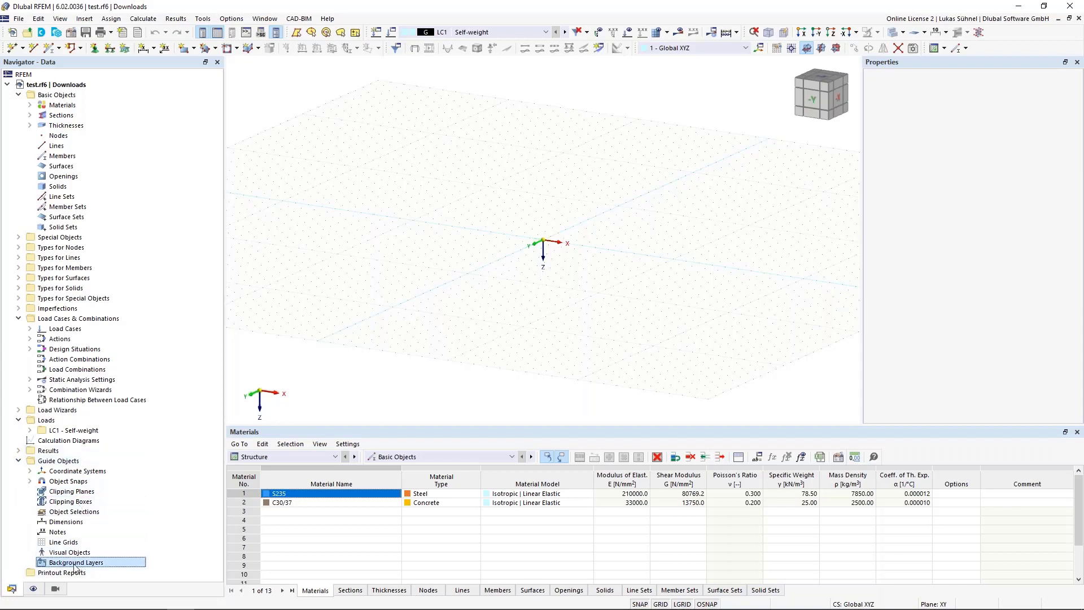
pyautogui.rightClick(75, 567)
pyautogui.click(117, 454)
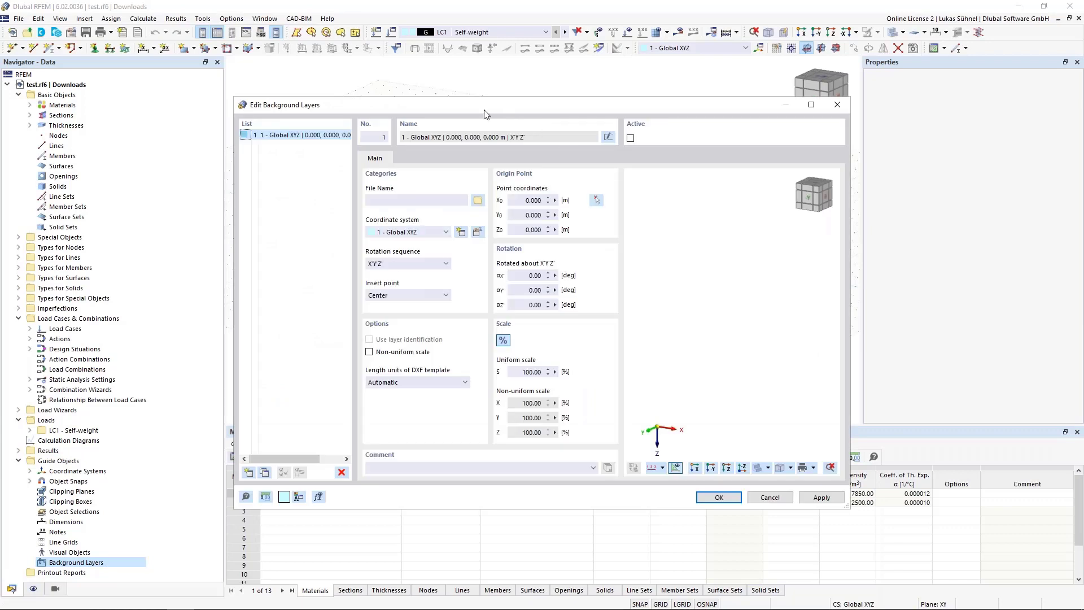
pyautogui.moveTo(486, 113); pyautogui.dragTo(496, 89)
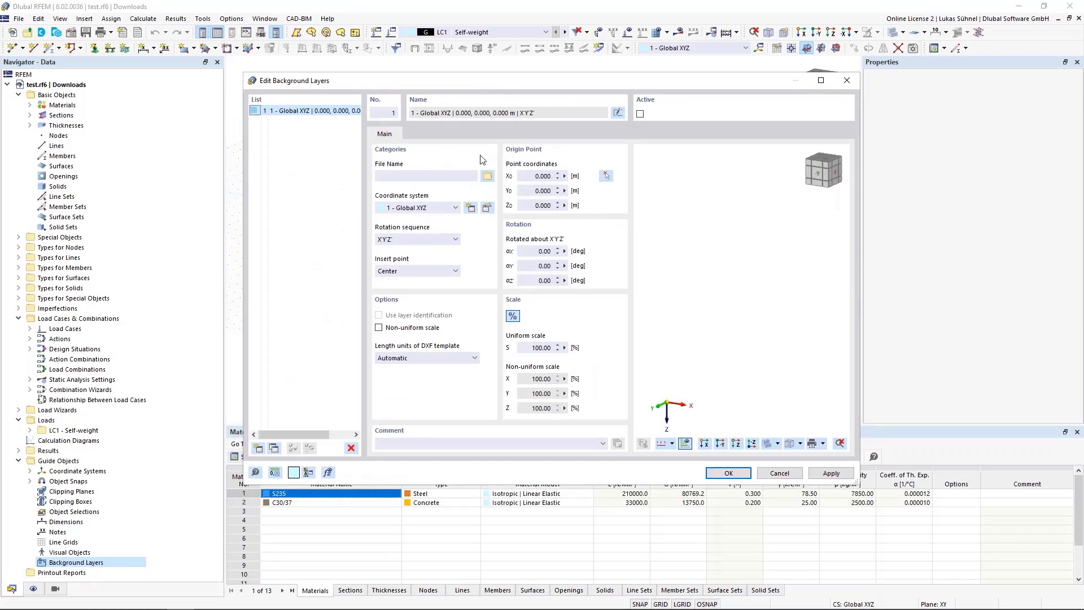
# Step: Load Stahlbühne_CAD.dxf from the dxf folder of the 2022_11 Webinar Revit IFC DXF directory as the background layer's file
pyautogui.click(487, 176)
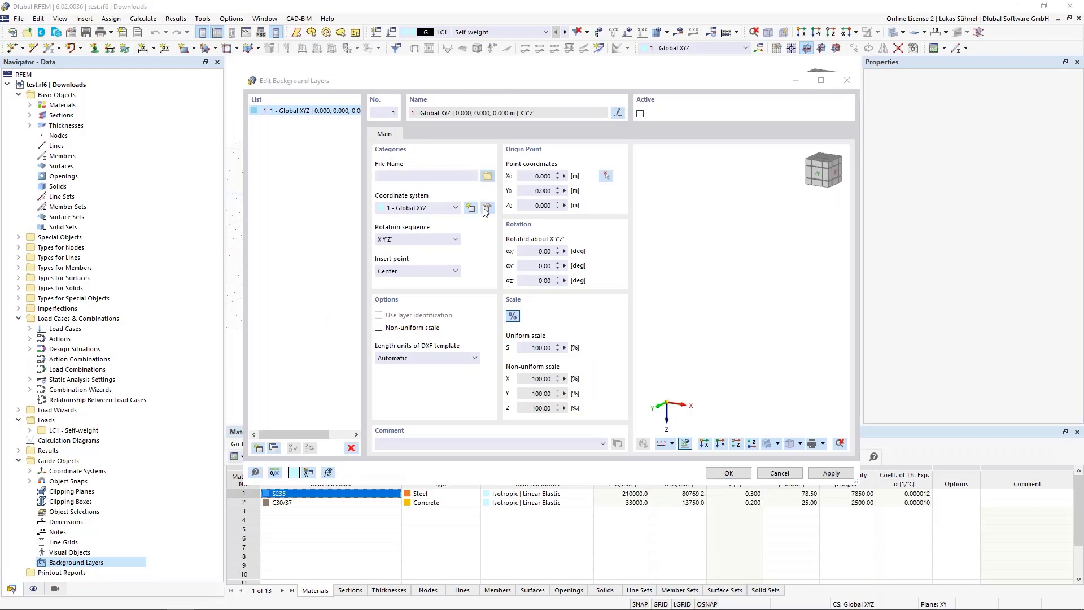
pyautogui.scroll(2, 302, 214)
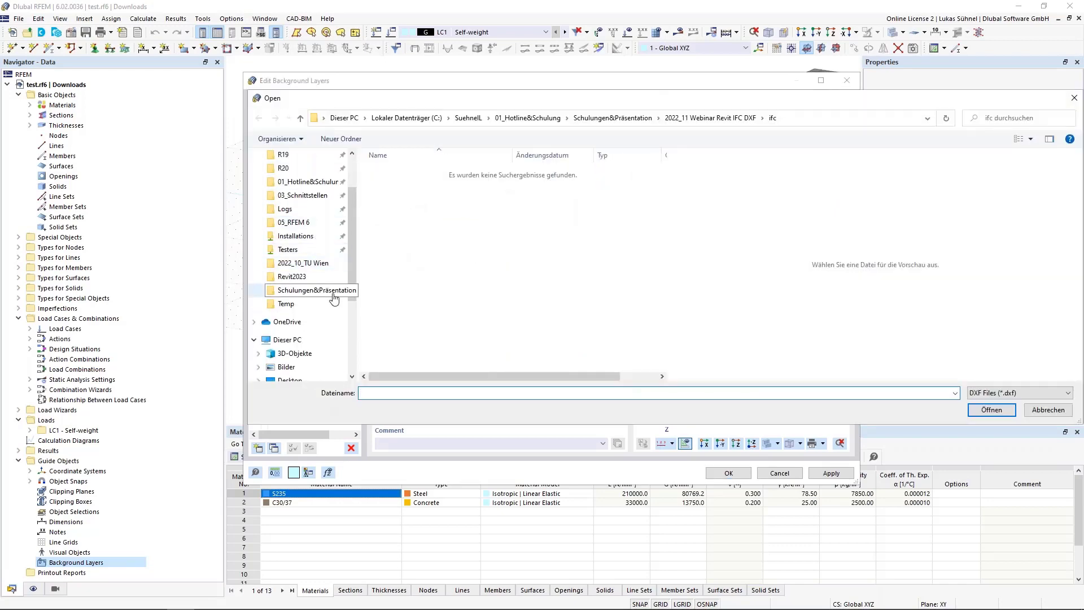
pyautogui.click(311, 290)
pyautogui.doubleClick(431, 249)
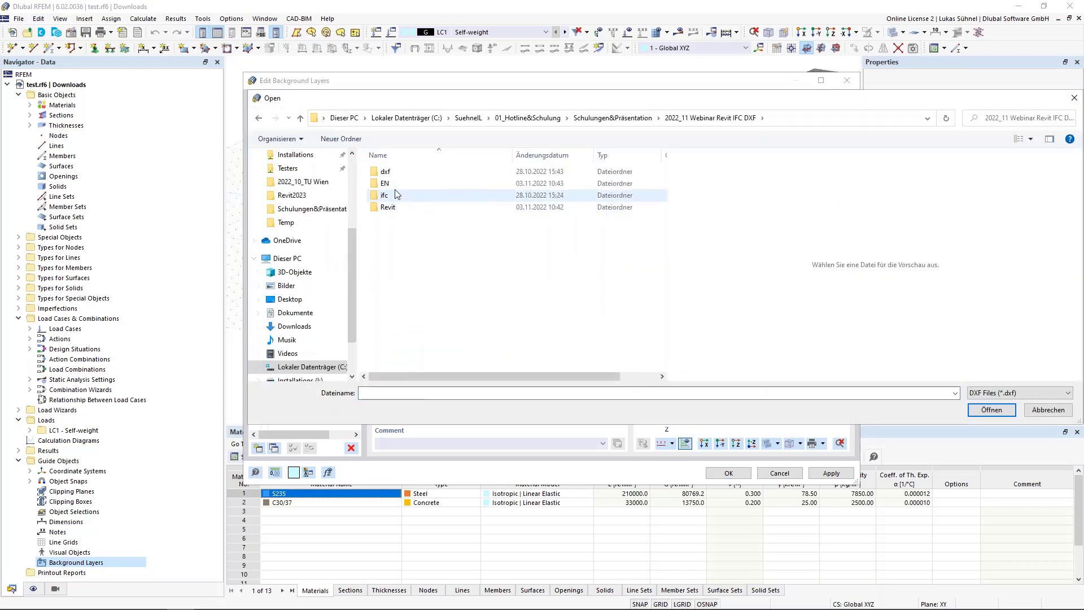
pyautogui.doubleClick(402, 183)
pyautogui.click(418, 219)
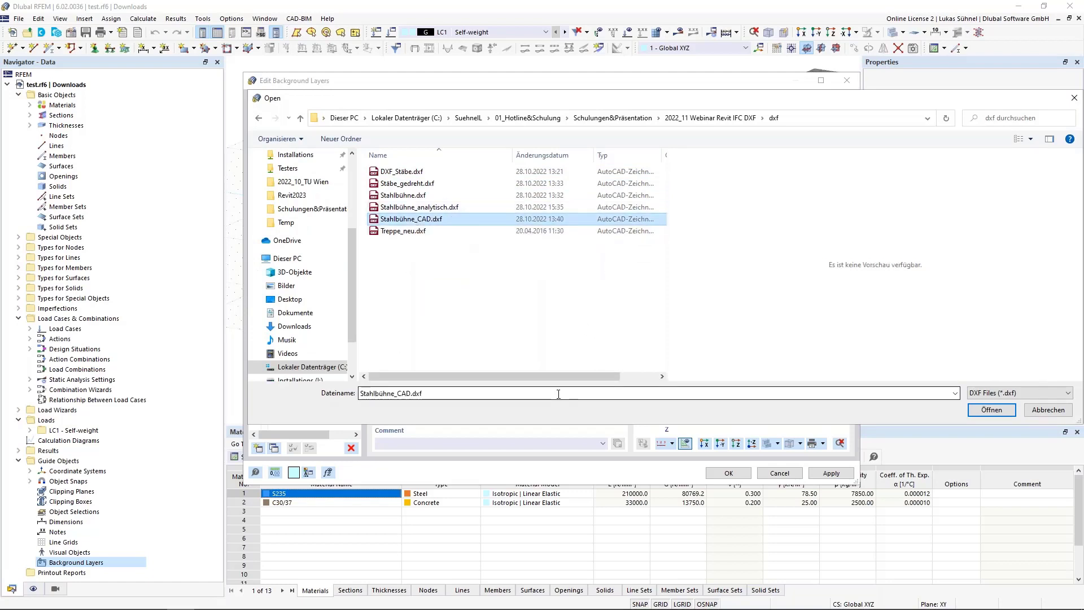
pyautogui.click(992, 410)
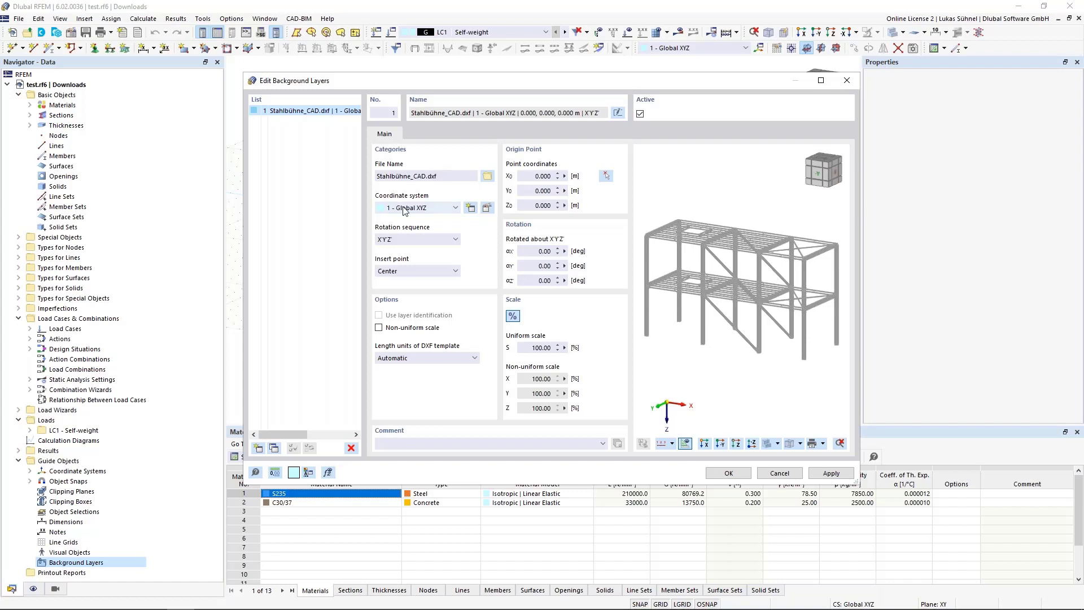
# Step: Try the insert points +X and -X for the background layer, and return it to Center
pyautogui.click(405, 274)
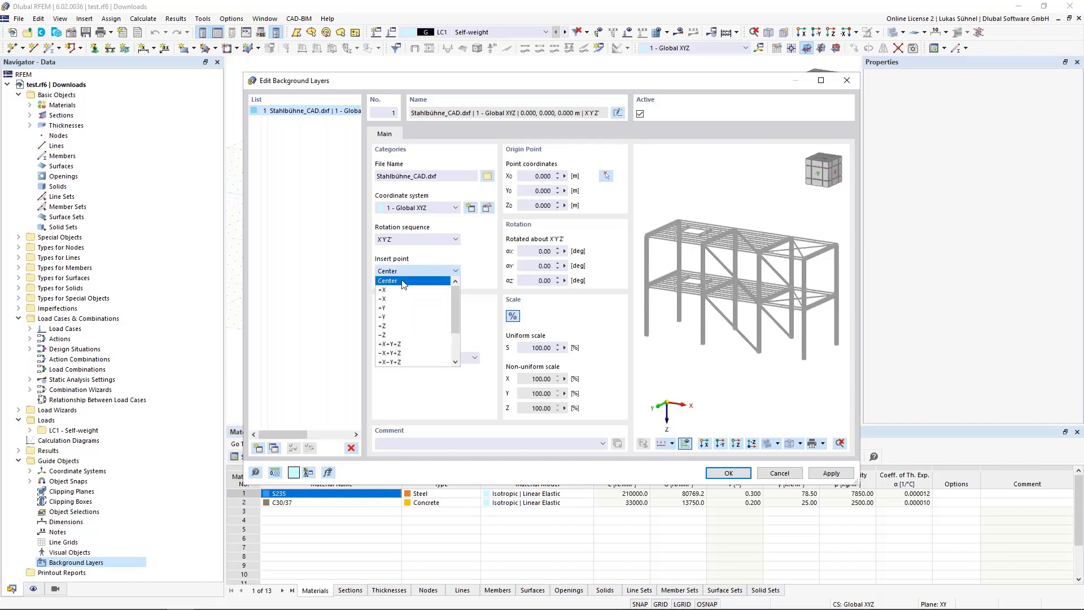
pyautogui.click(395, 289)
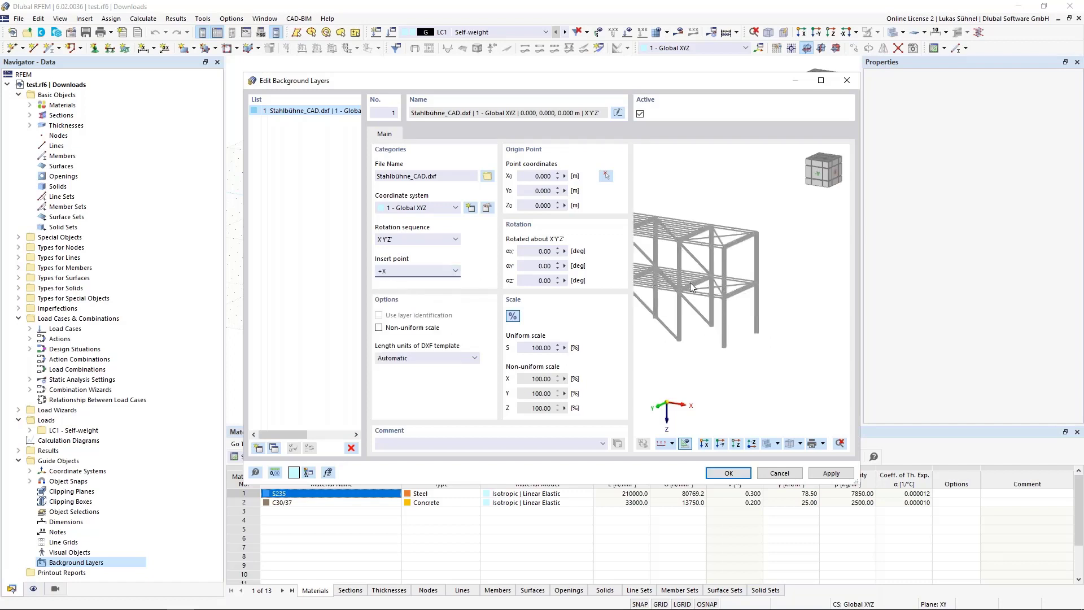
pyautogui.click(432, 272)
pyautogui.click(414, 299)
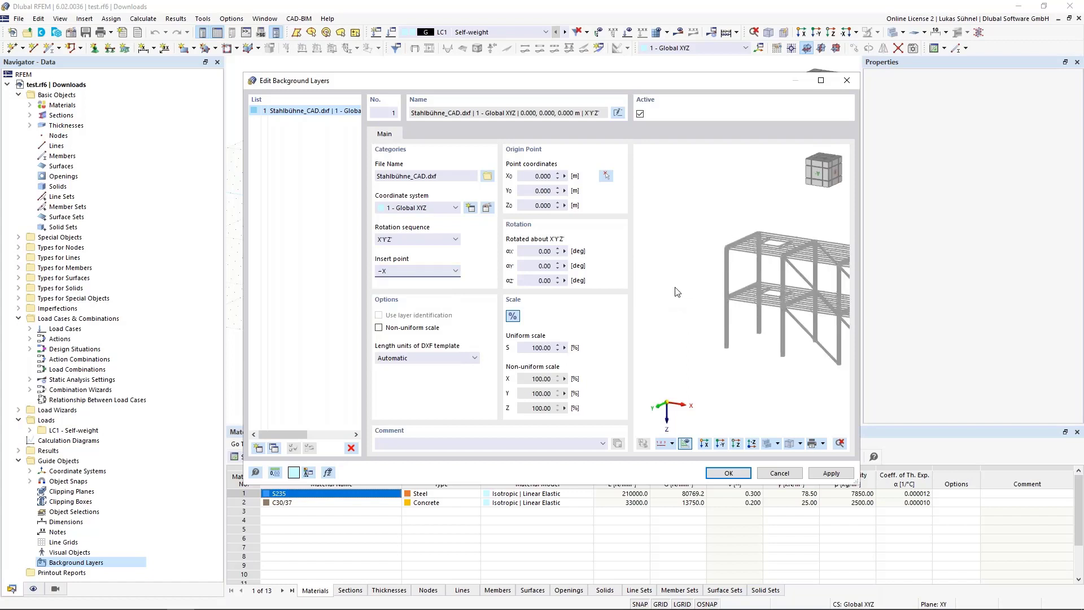
pyautogui.click(433, 272)
pyautogui.click(421, 299)
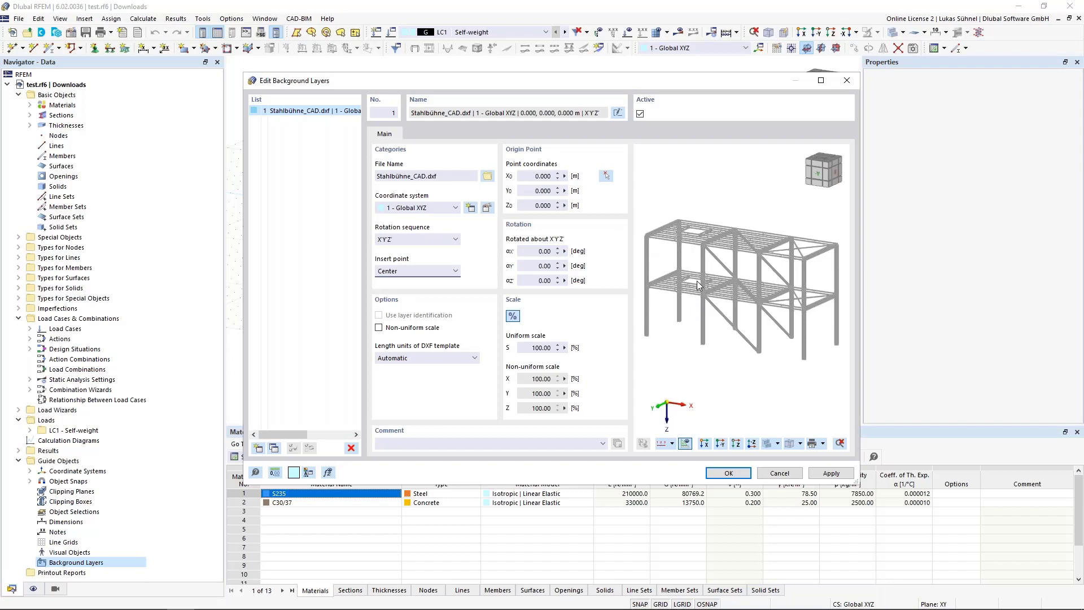
# Step: Examine the profile outlines and corners of the steel platform in the background layer preview
pyautogui.scroll(8, 642, 228)
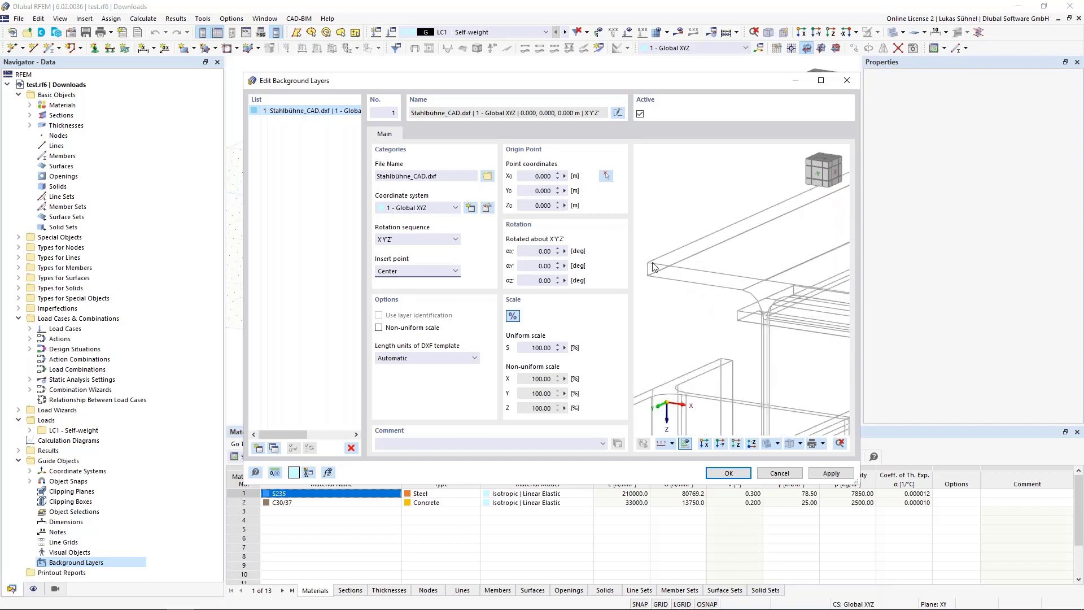
pyautogui.scroll(-5, 653, 267)
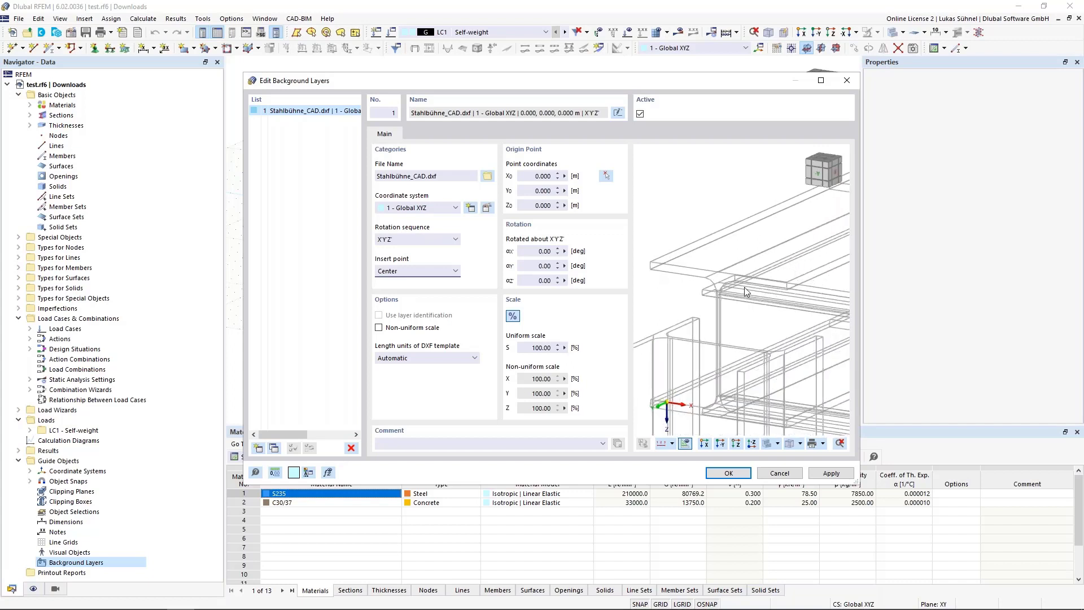
pyautogui.scroll(4, 715, 254)
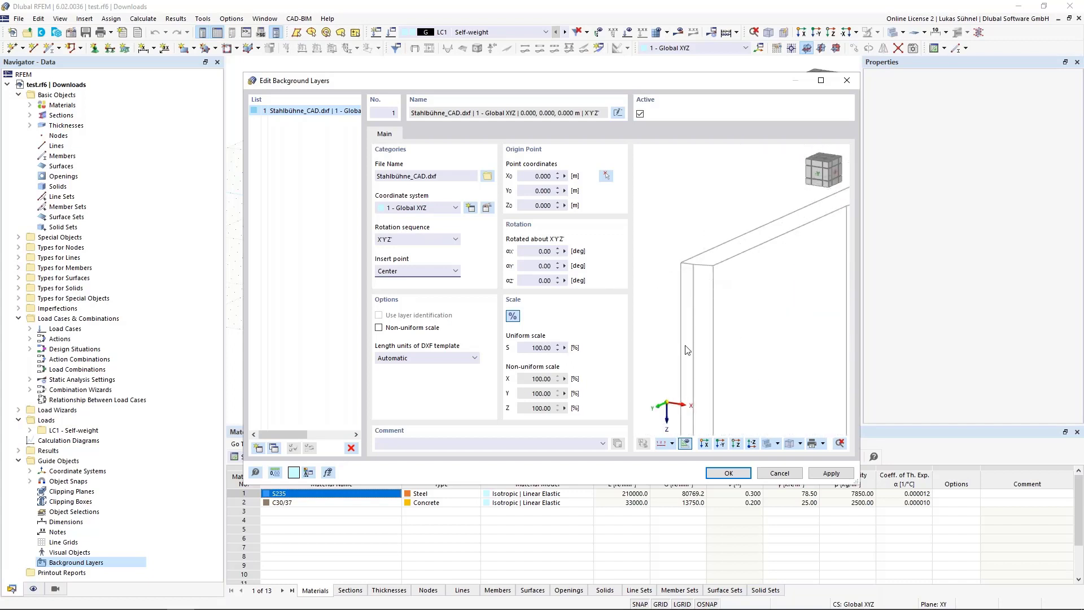
pyautogui.scroll(-3, 688, 320)
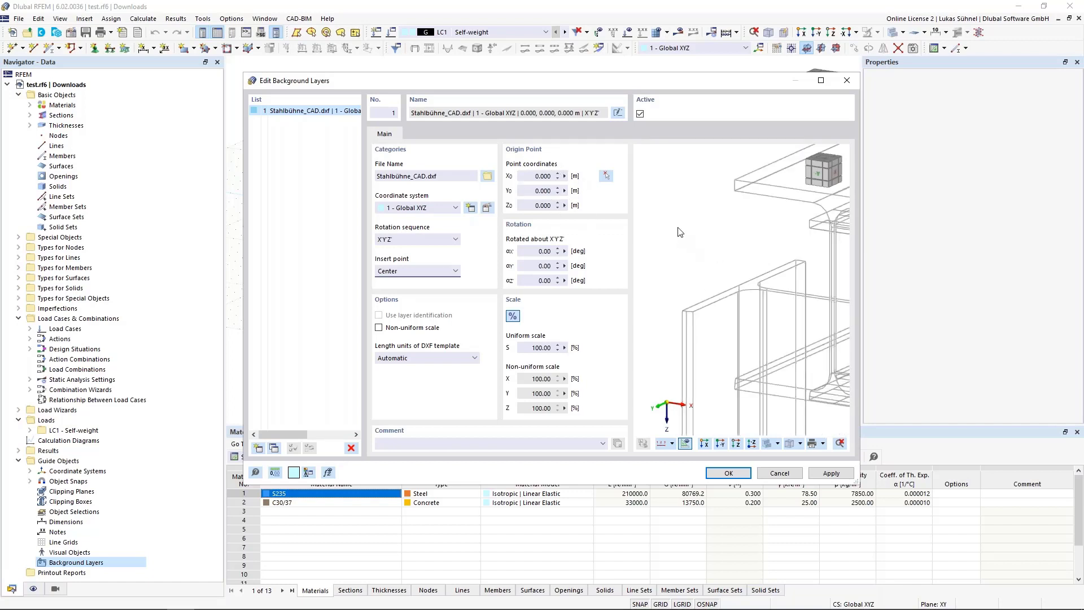
pyautogui.scroll(-5, 678, 228)
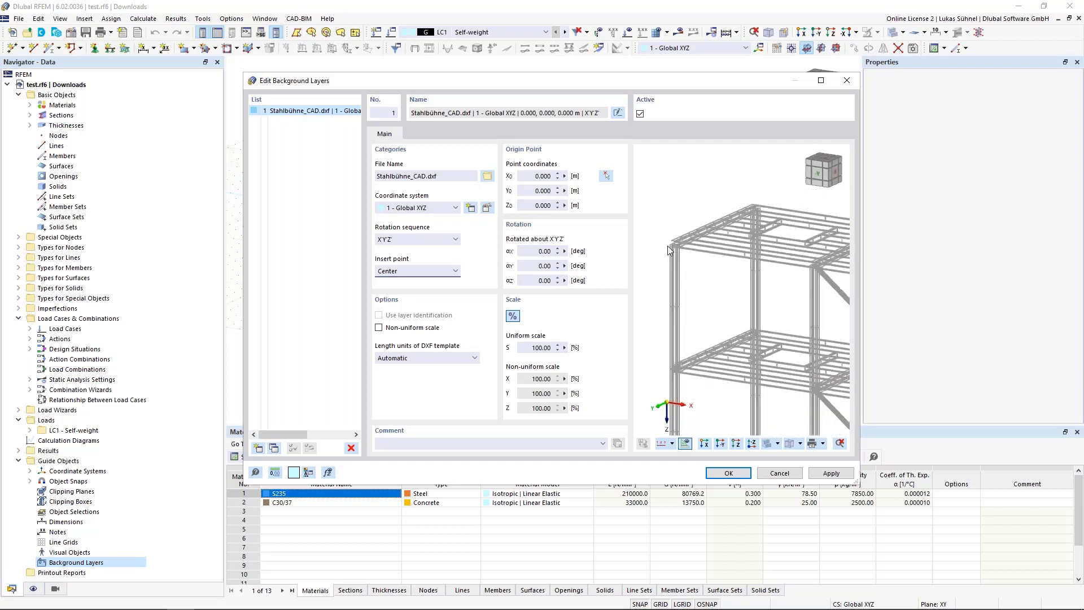
pyautogui.scroll(-2, 668, 247)
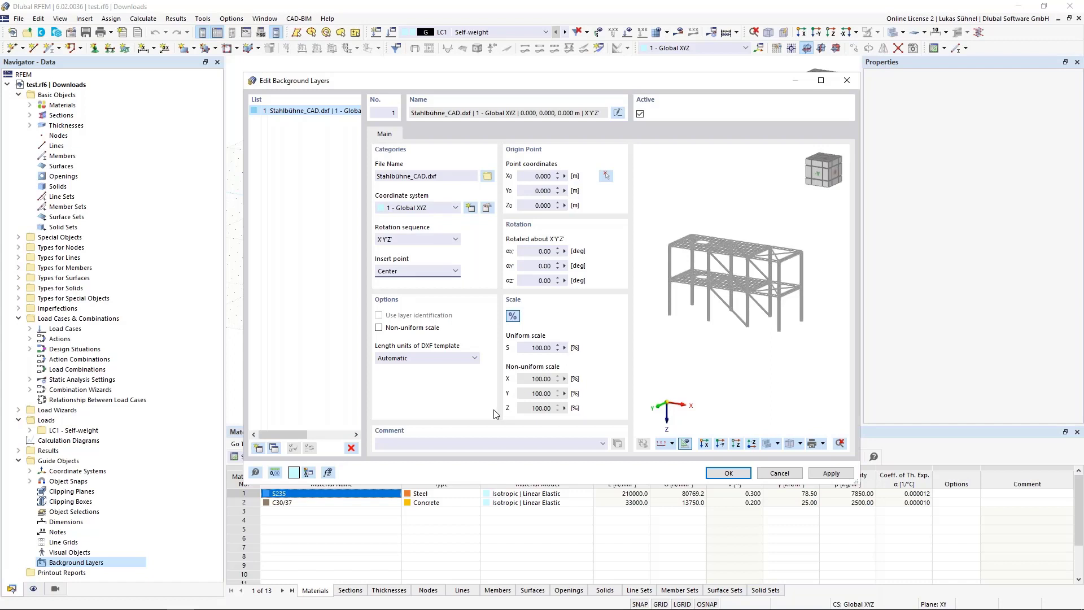
# Step: Try m as the length unit of the DXF template and return it to Automatic
pyautogui.click(407, 358)
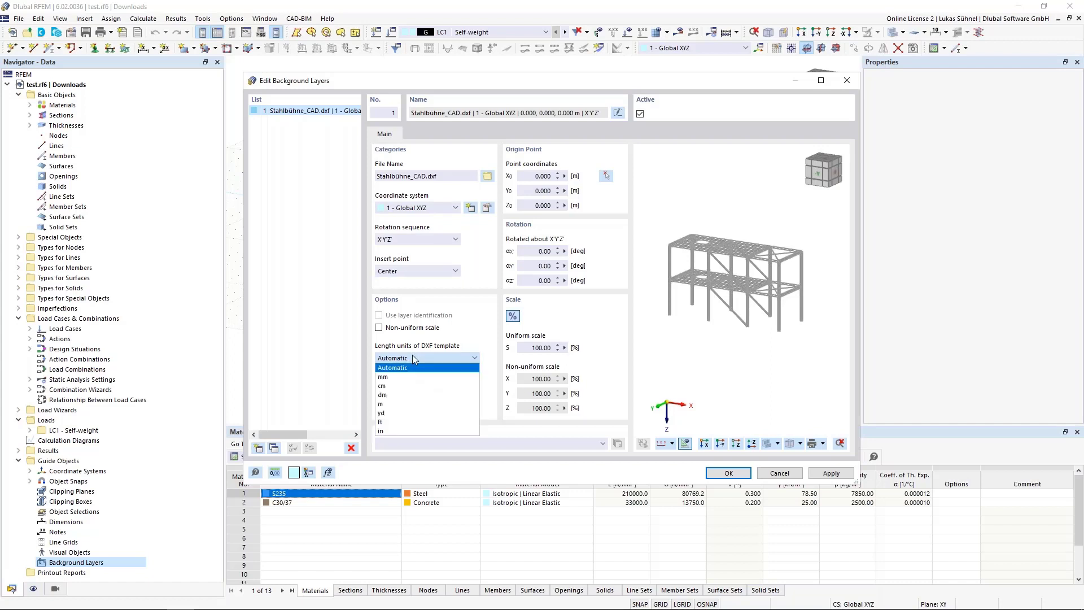
pyautogui.click(398, 404)
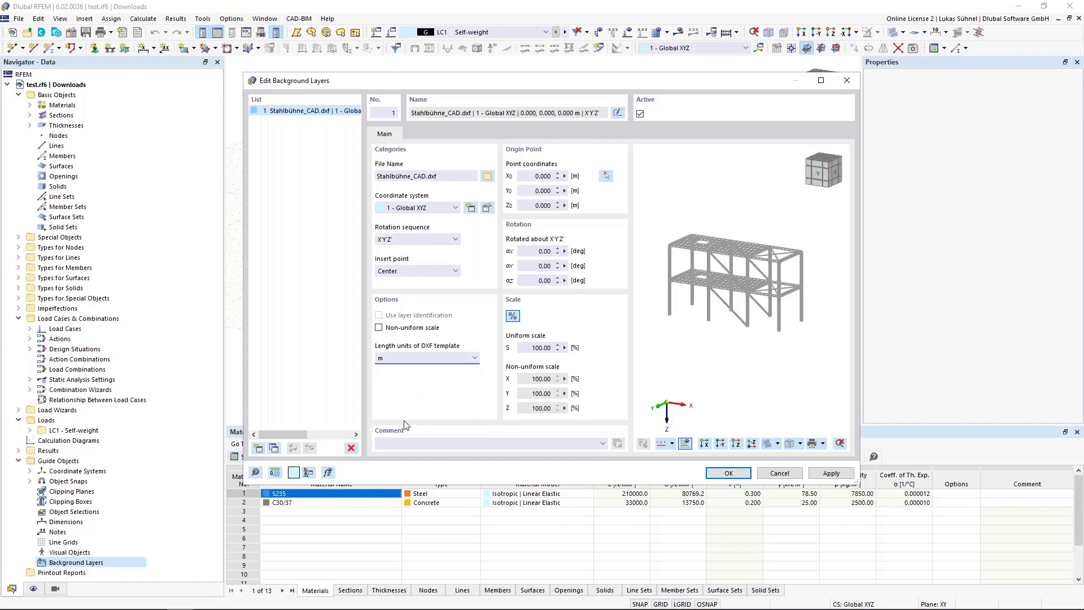
pyautogui.click(392, 359)
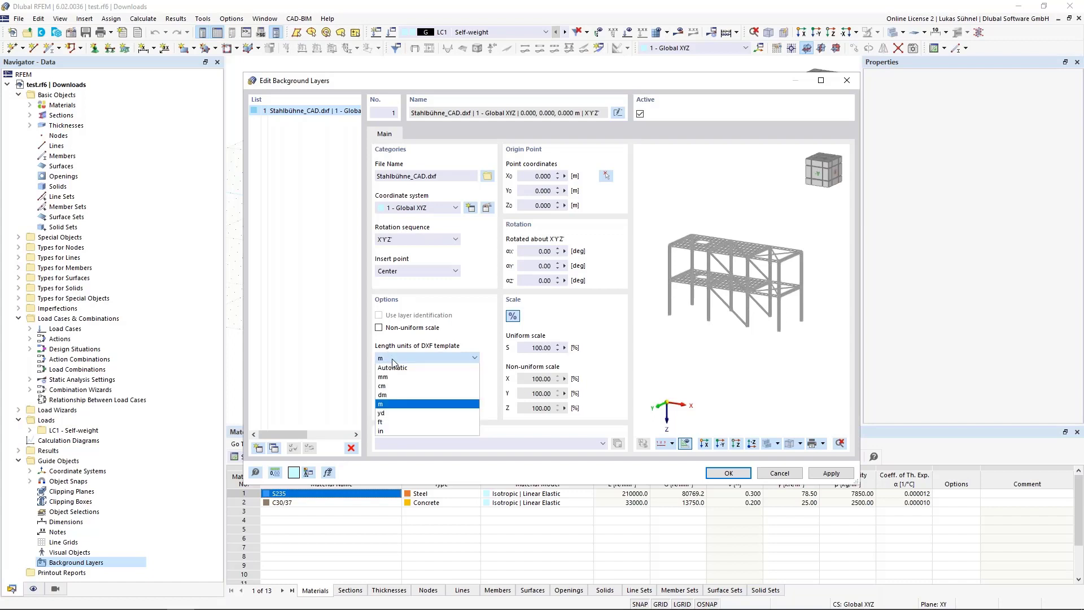
pyautogui.click(394, 364)
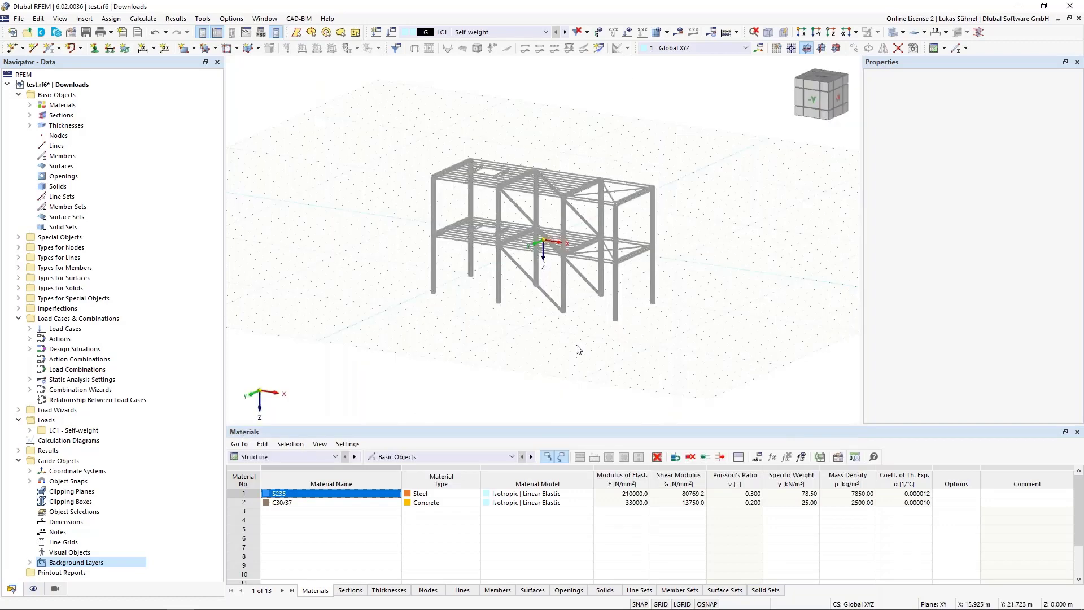
# Step: Deactivate the Stahlbühne_CAD.dxf background layer in the model and activate it again
pyautogui.moveTo(509, 336); pyautogui.dragTo(599, 316, button='middle')
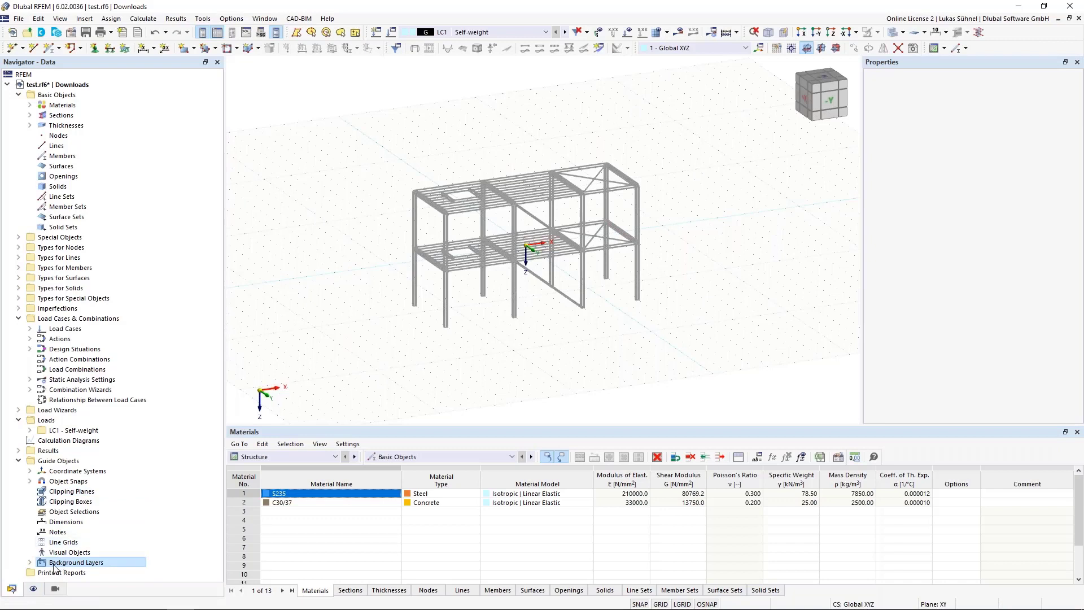
pyautogui.doubleClick(97, 563)
pyautogui.rightClick(113, 552)
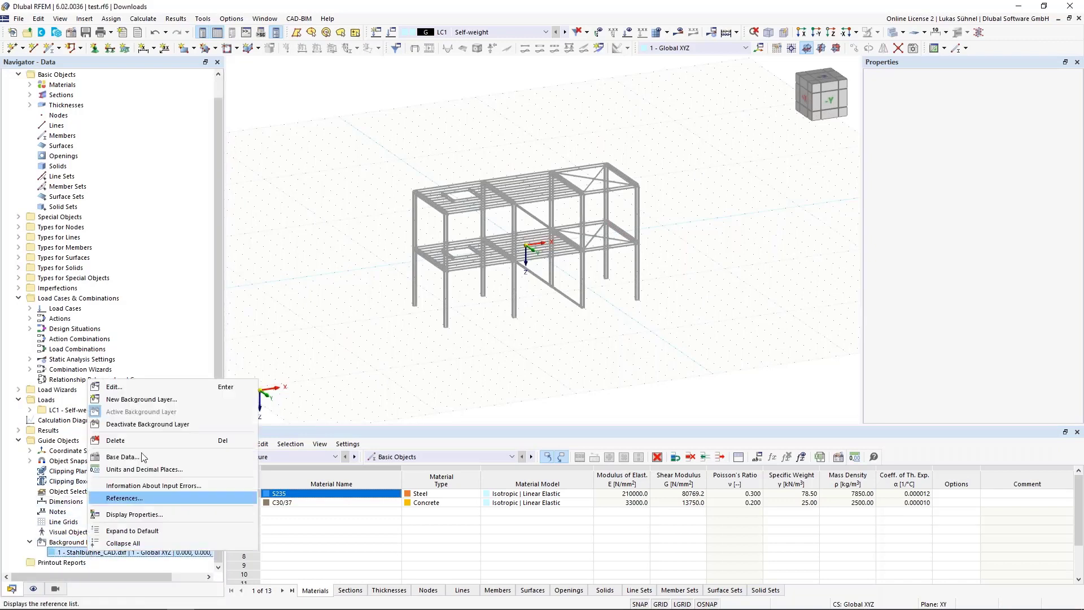
pyautogui.click(137, 425)
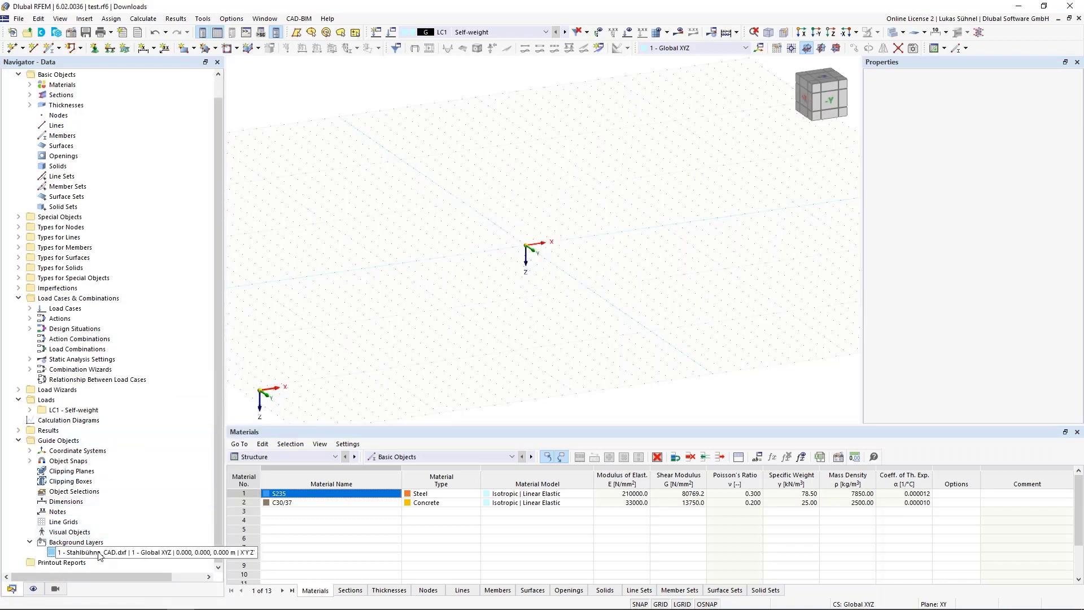
pyautogui.rightClick(100, 551)
pyautogui.click(157, 412)
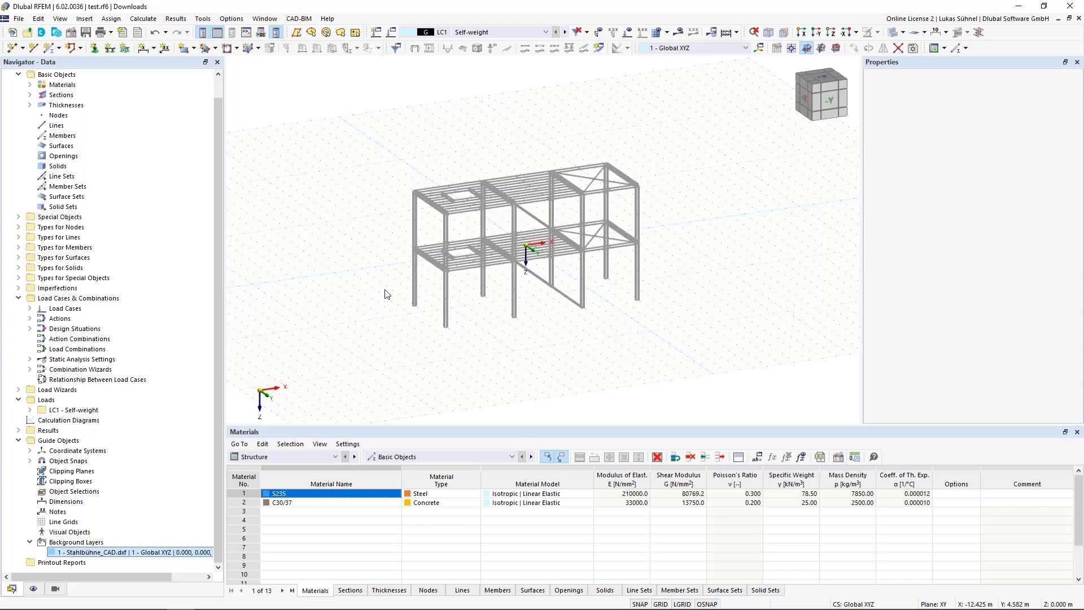
# Step: Inspect the column bases of the background layer and check the object snap options for background layers
pyautogui.moveTo(485, 312)
pyautogui.keyDown('ctrl'); pyautogui.mouseDown(button='middle')
pyautogui.moveTo(451, 307)
pyautogui.moveTo(476, 324)
pyautogui.mouseUp(button='middle'); pyautogui.keyUp('ctrl')
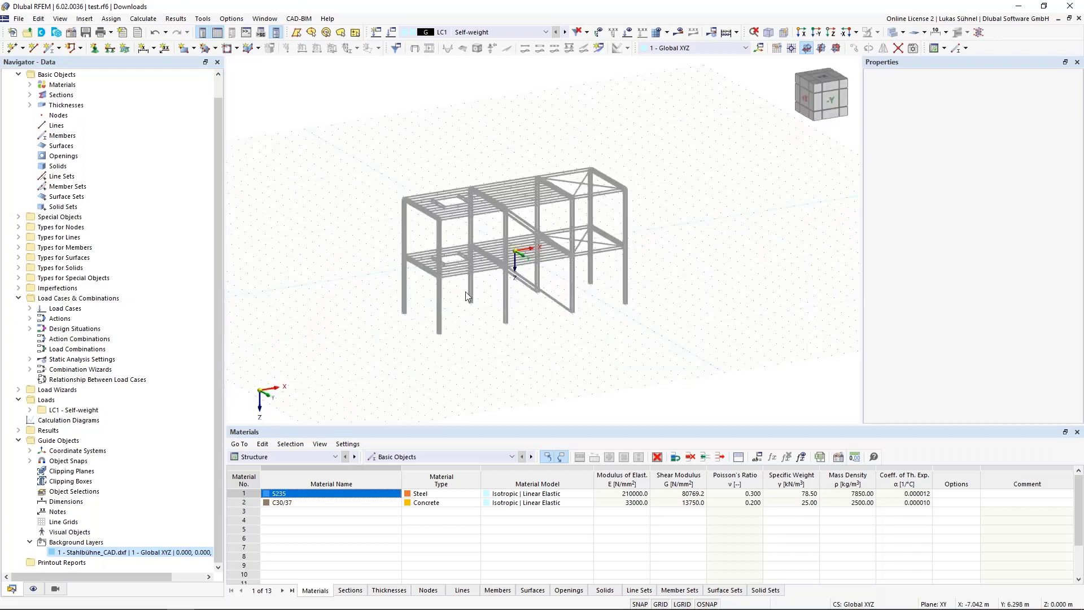
pyautogui.scroll(2, 464, 300)
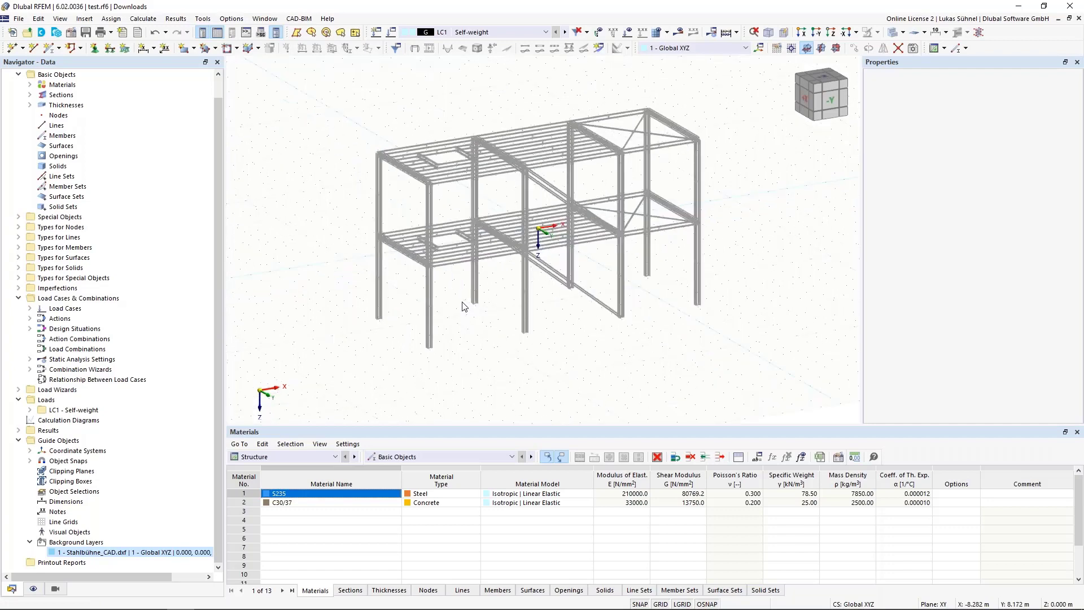
pyautogui.scroll(5, 463, 306)
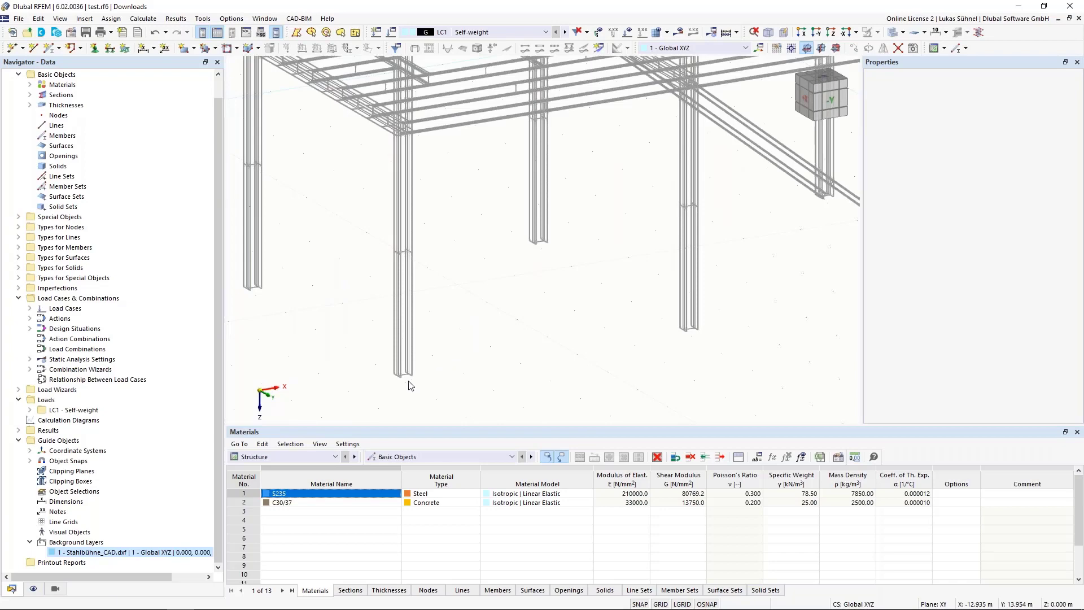
pyautogui.rightClick(706, 604)
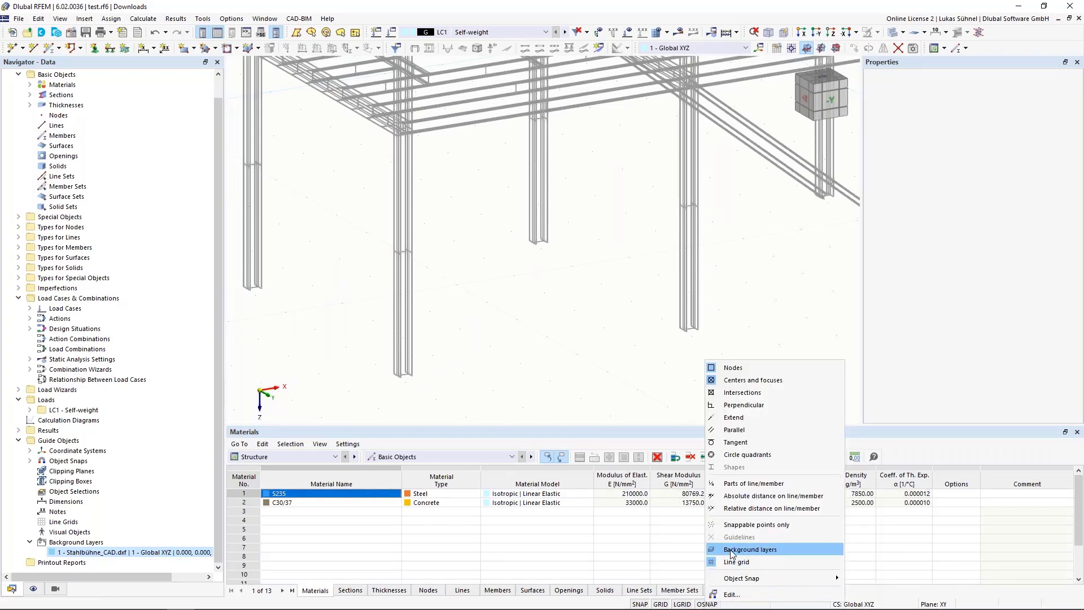
pyautogui.click(480, 323)
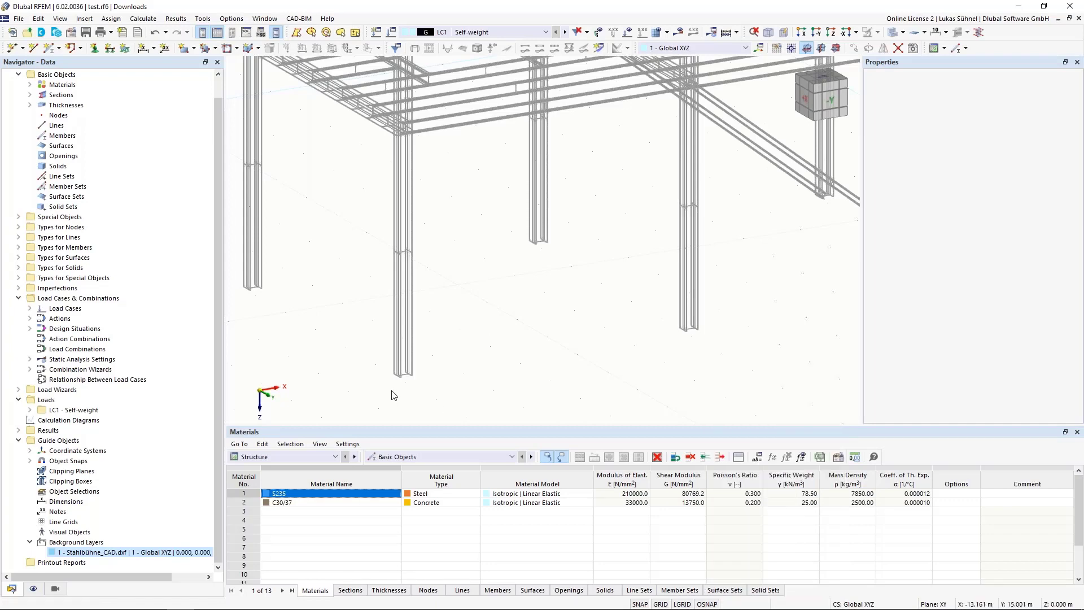
# Step: Place a node midway between two diagonally opposite flange corners at the base of the front corner column in the background layer
pyautogui.click(16, 50)
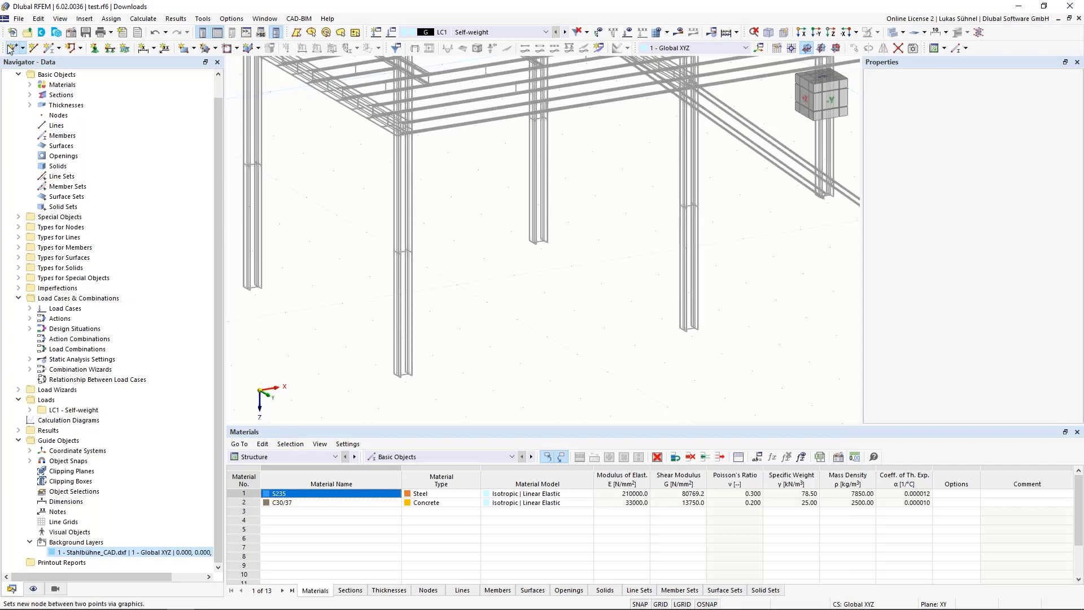
pyautogui.moveTo(201, 73); pyautogui.dragTo(782, 136)
pyautogui.scroll(3, 446, 388)
pyautogui.scroll(2, 446, 389)
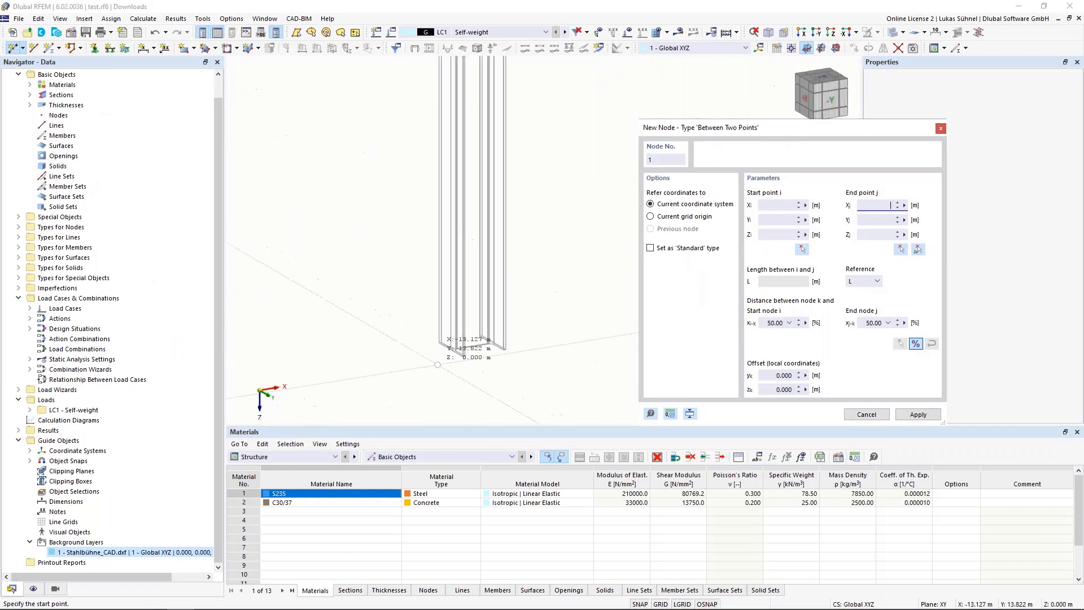
pyautogui.scroll(1, 327, 320)
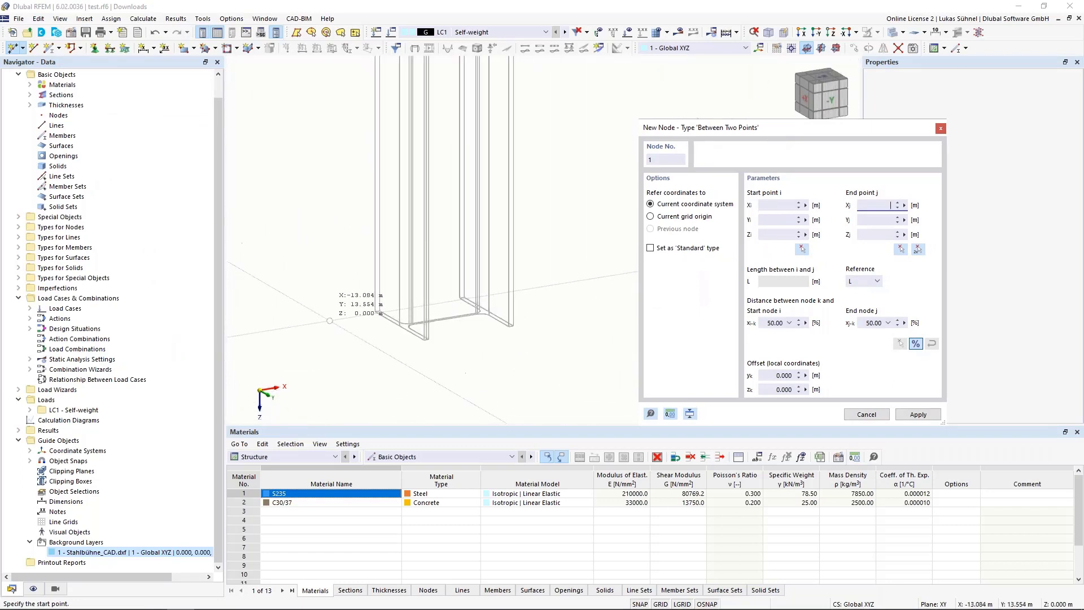
pyautogui.scroll(1, 429, 328)
pyautogui.scroll(2, 428, 327)
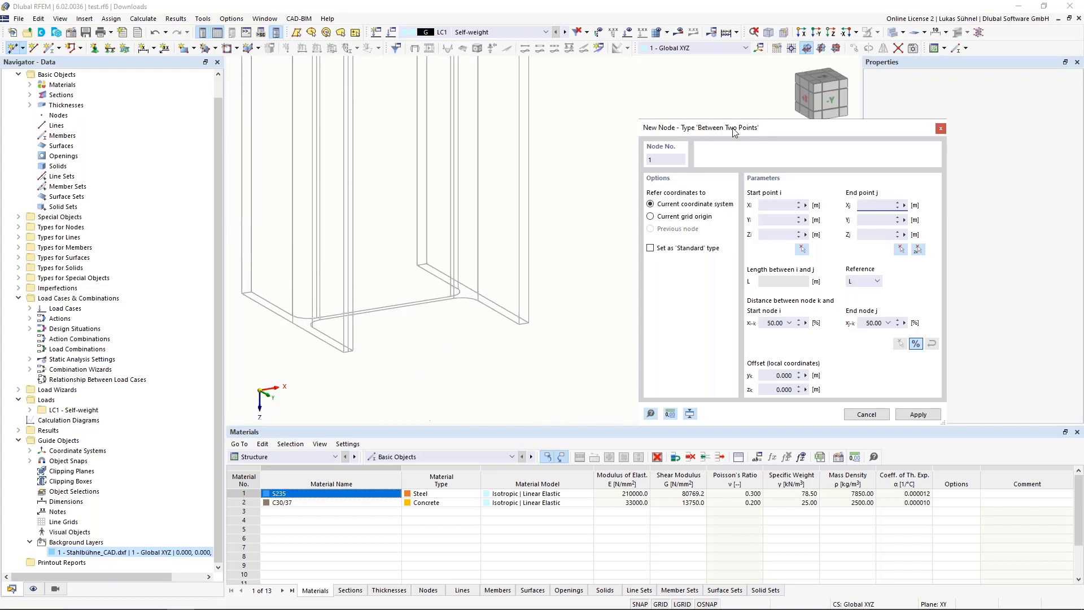
pyautogui.click(525, 323)
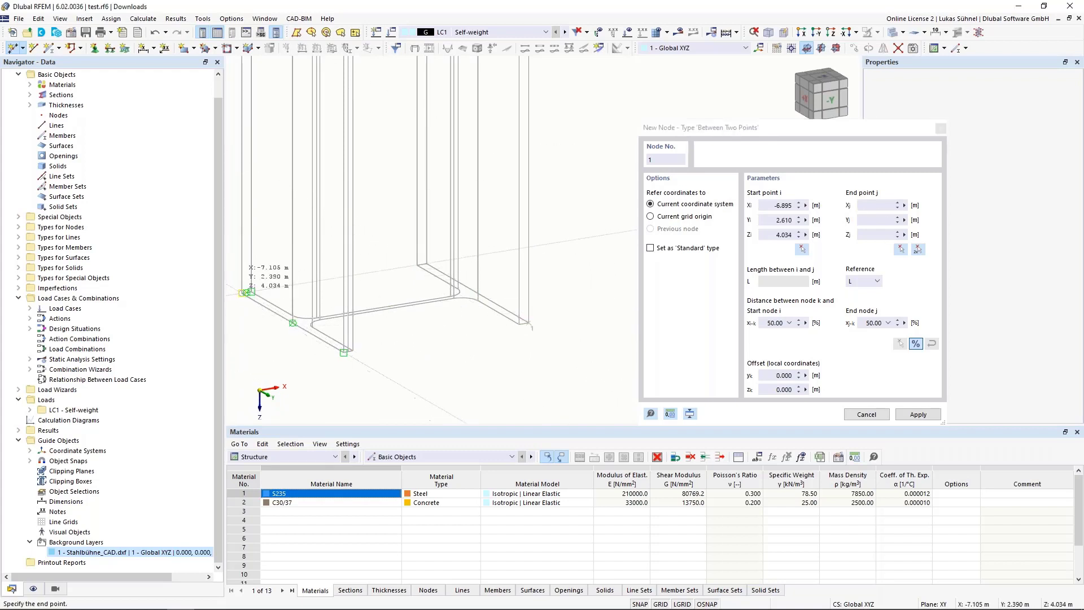
pyautogui.click(242, 293)
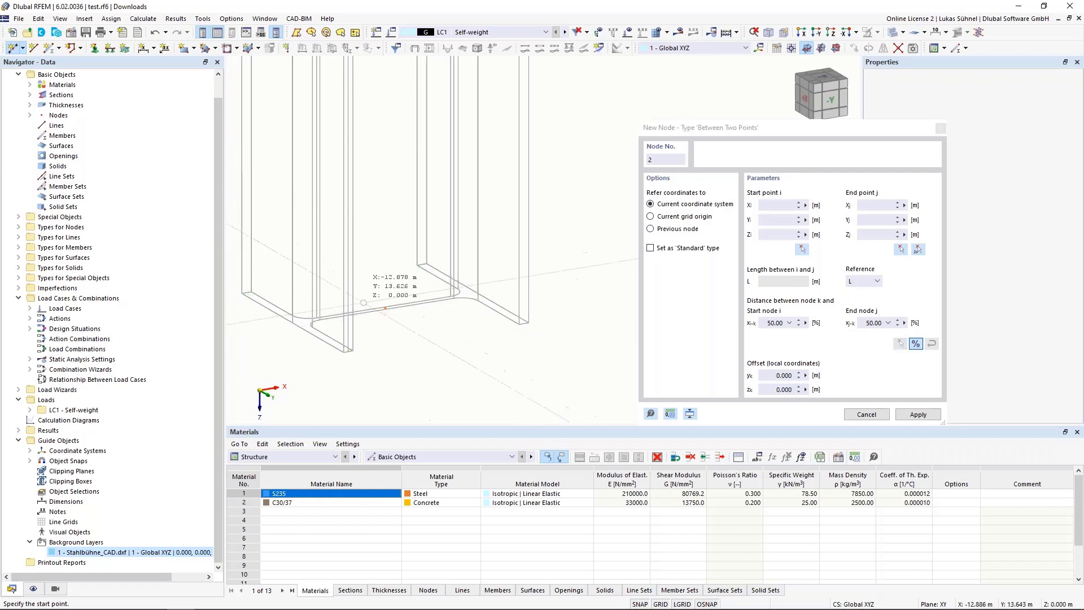
# Step: Place a second node midway between the diagonally opposite flange corners at the top of the same column
pyautogui.scroll(-6, 407, 397)
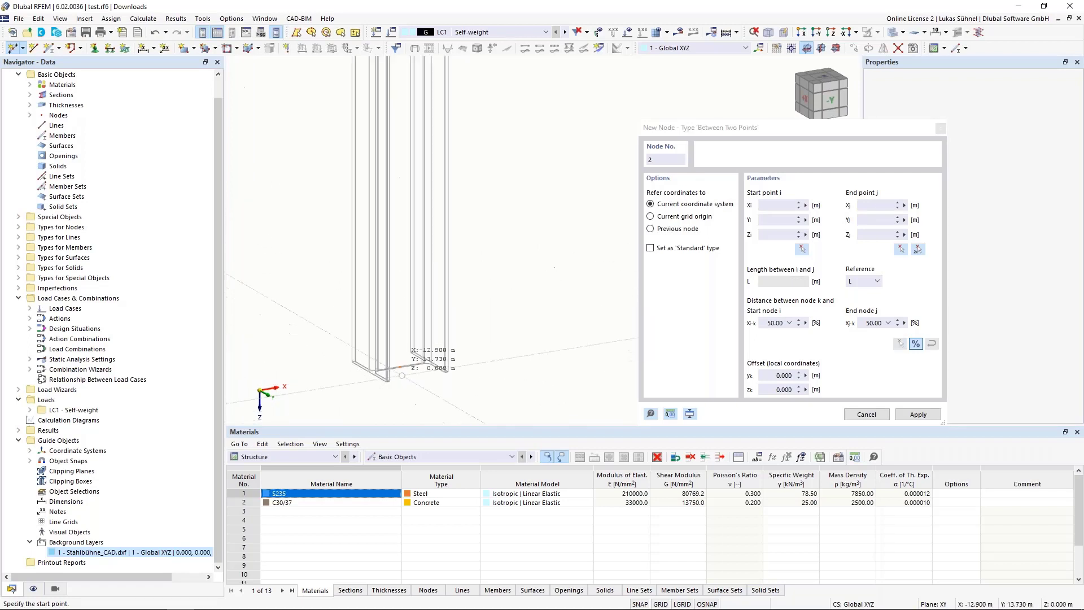
pyautogui.scroll(-5, 401, 375)
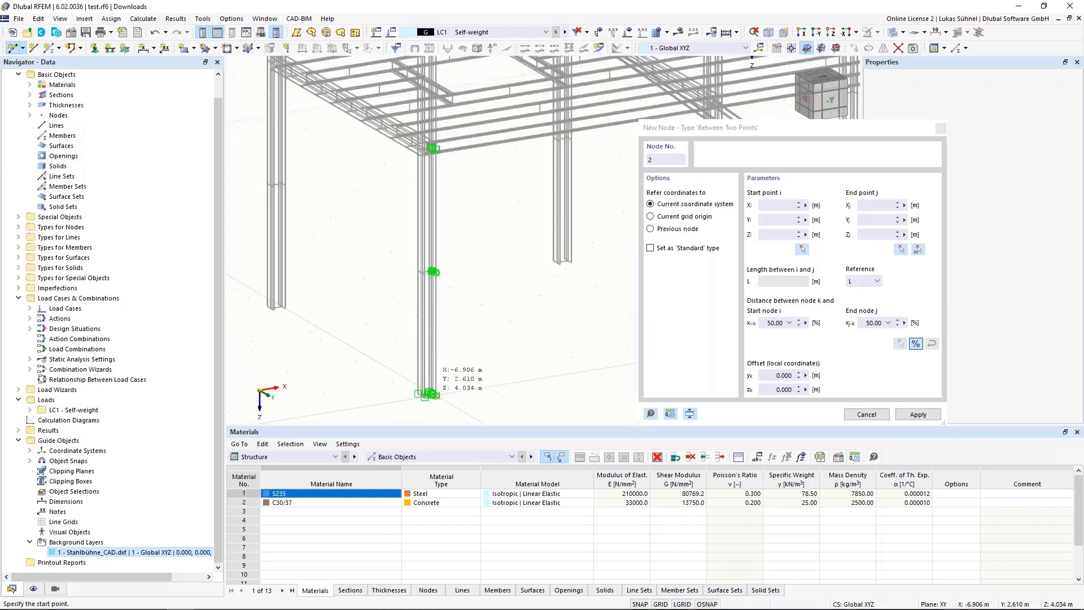
pyautogui.scroll(-5, 430, 393)
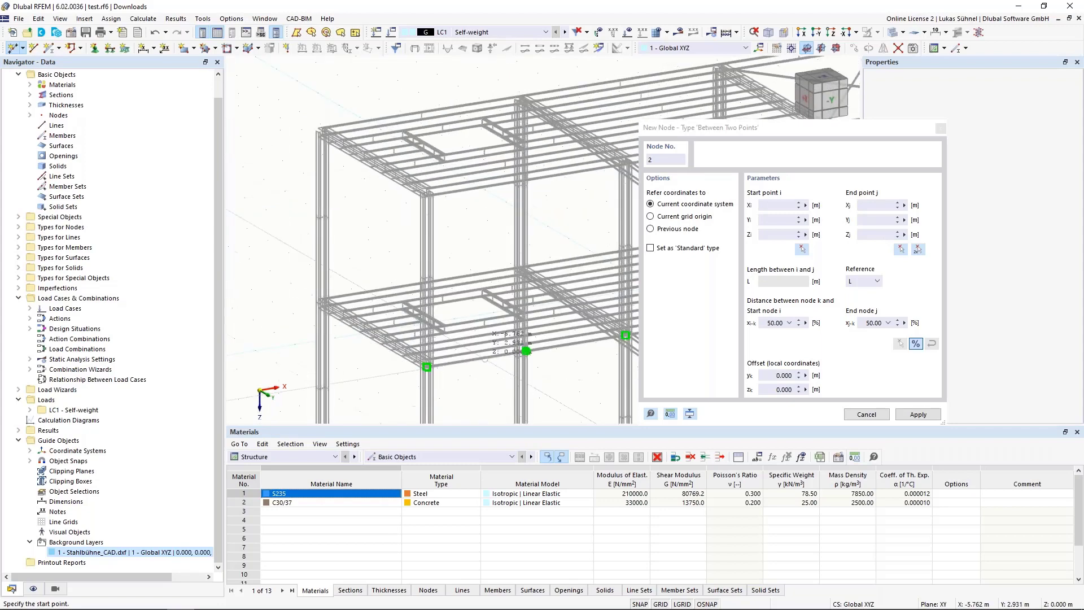
pyautogui.scroll(10, 463, 197)
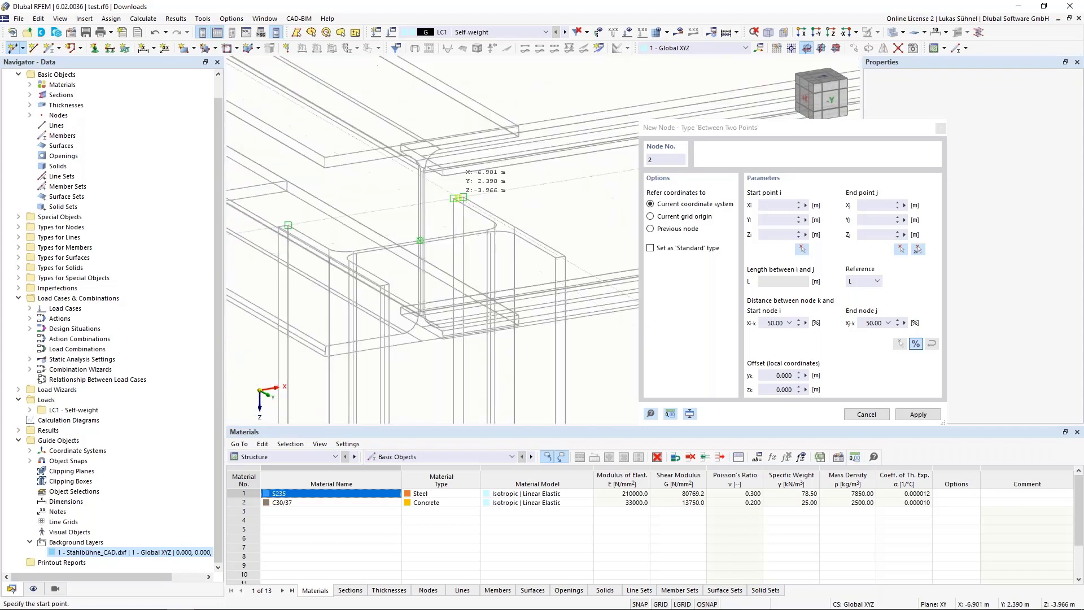
pyautogui.click(458, 197)
pyautogui.scroll(2, 418, 293)
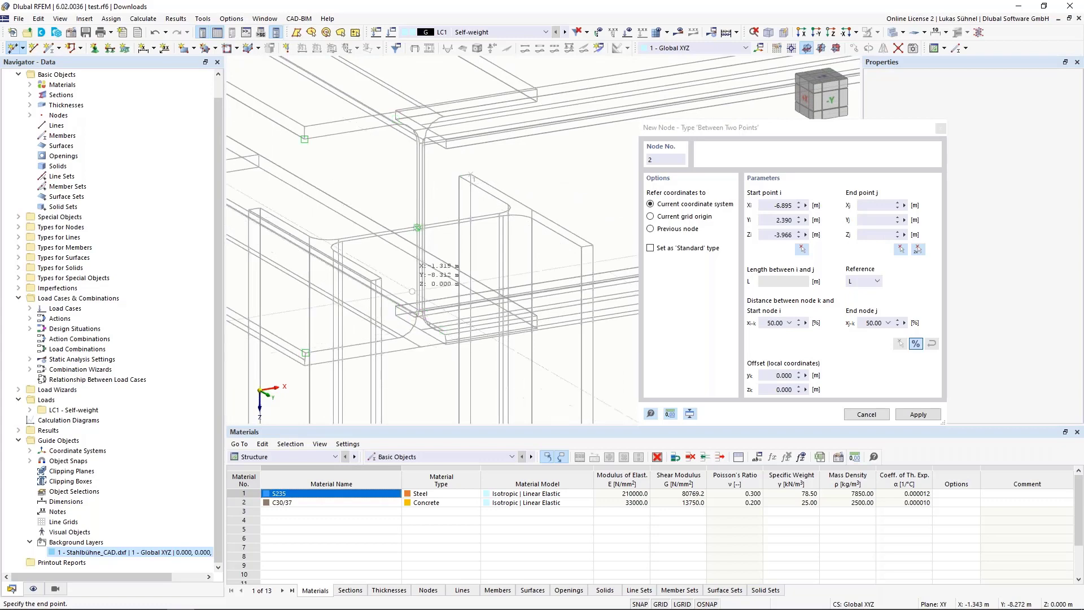
pyautogui.moveTo(420, 295); pyautogui.dragTo(456, 213, button='middle')
pyautogui.scroll(3, 403, 252)
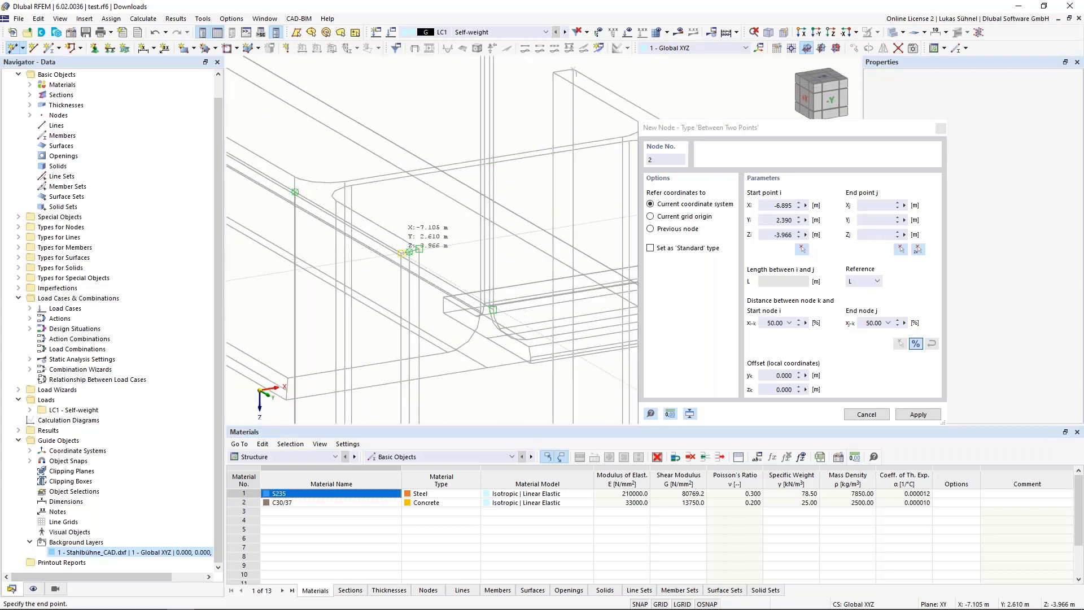
pyautogui.click(401, 253)
pyautogui.scroll(-7, 385, 217)
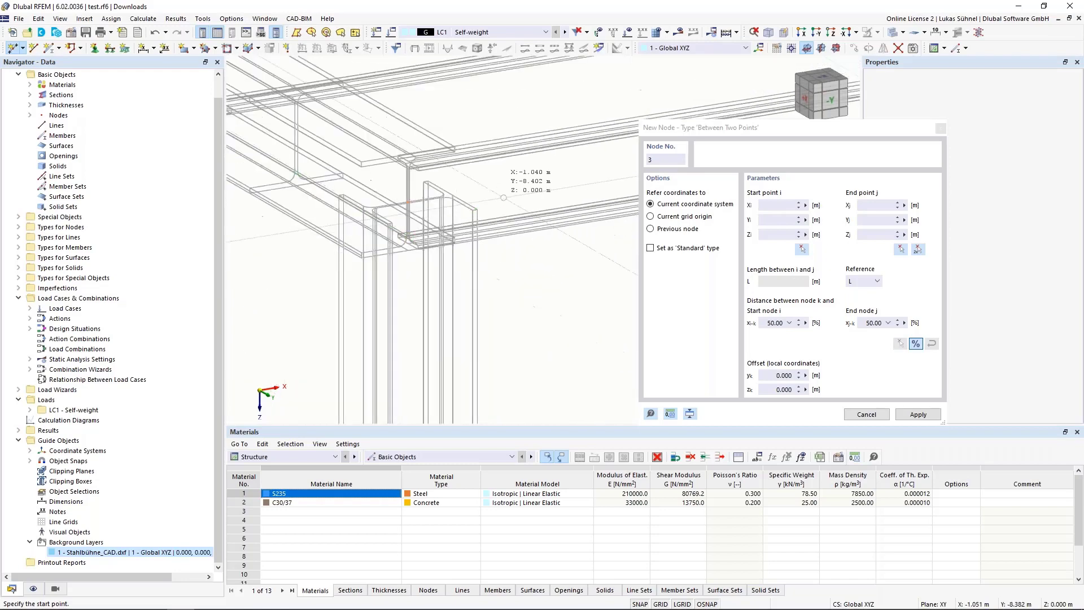
pyautogui.press('Escape')
# Step: Start a single Beam member with section HEB 200 at the node in the column base
pyautogui.scroll(-3, 438, 219)
pyautogui.scroll(-4, 436, 224)
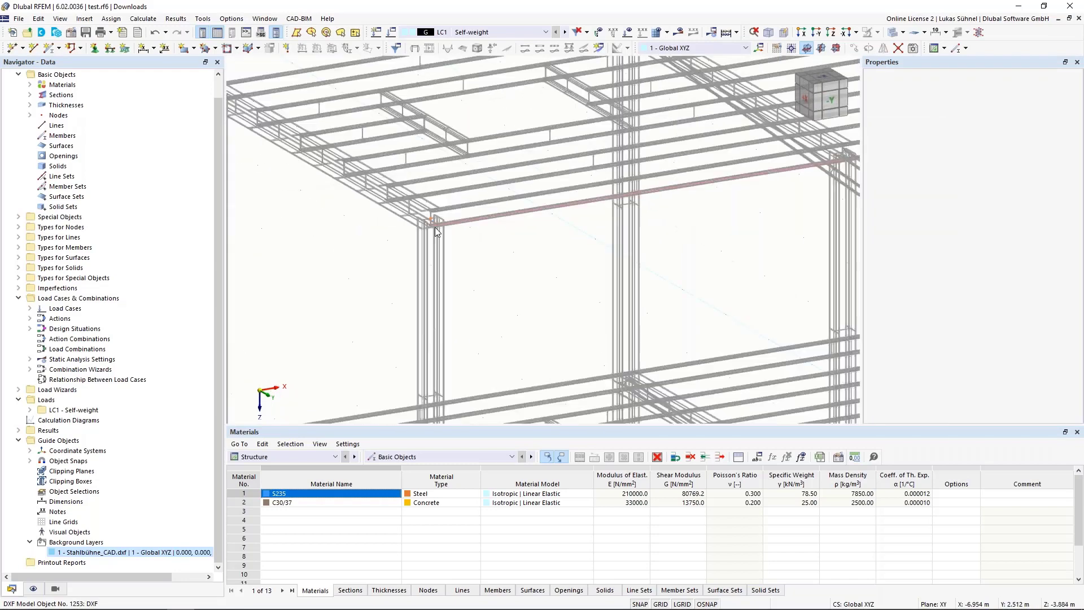
pyautogui.moveTo(476, 264); pyautogui.dragTo(449, 159, button='middle')
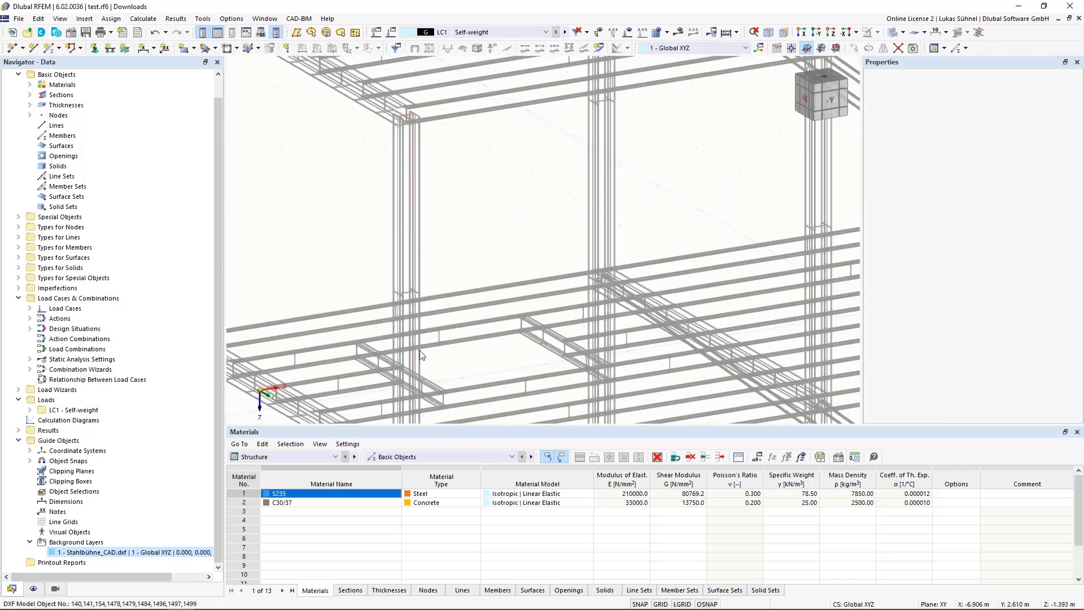
pyautogui.scroll(-5, 431, 242)
pyautogui.moveTo(453, 227); pyautogui.dragTo(418, 166, button='middle')
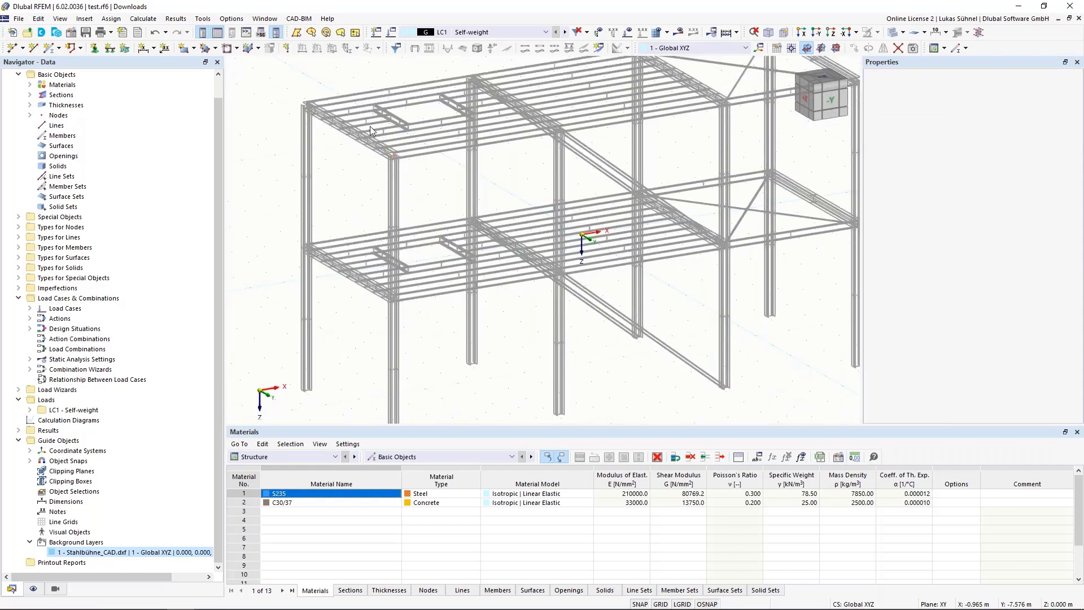
pyautogui.click(50, 49)
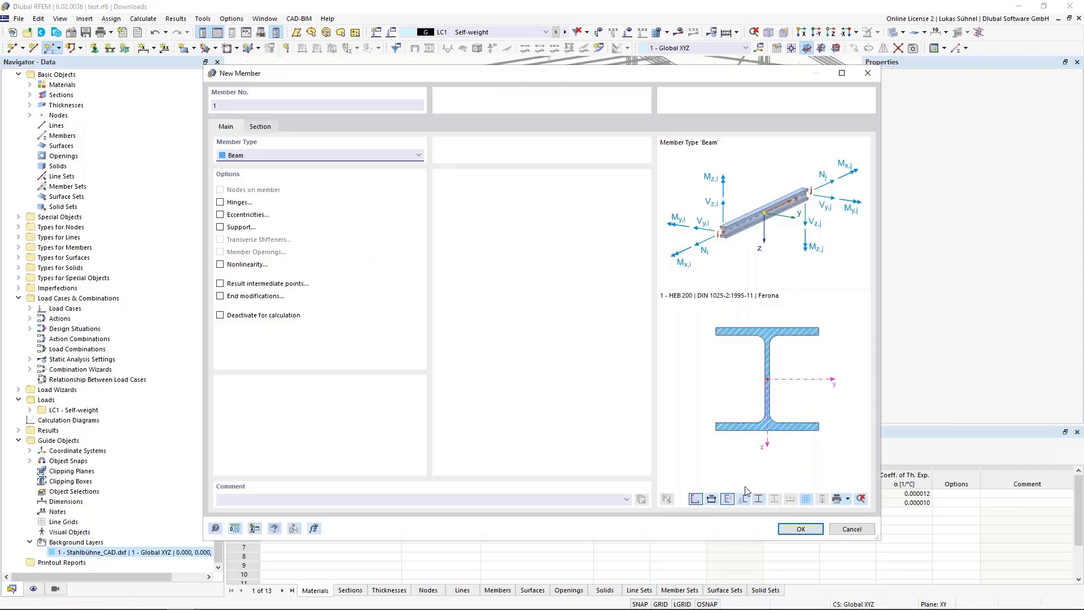
pyautogui.click(800, 528)
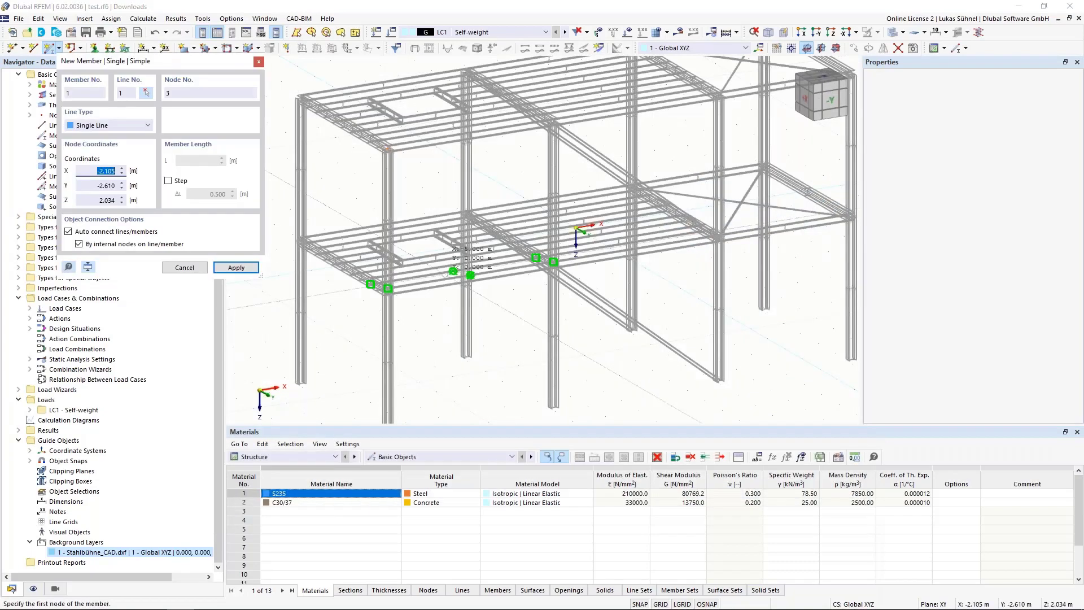
pyautogui.scroll(-1, 444, 274)
pyautogui.scroll(14, 398, 409)
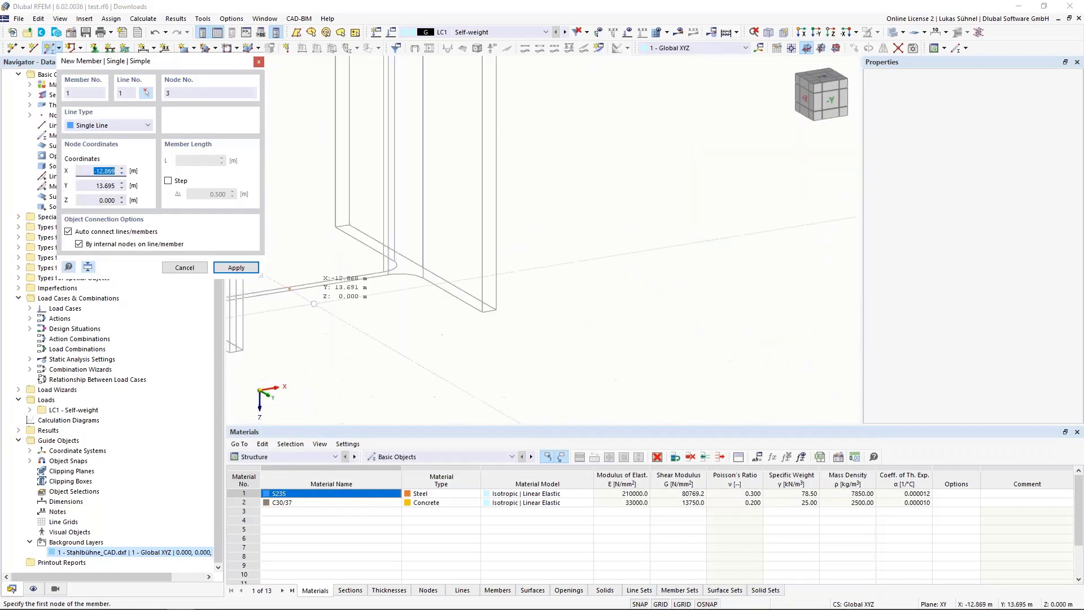
pyautogui.scroll(-3, 412, 361)
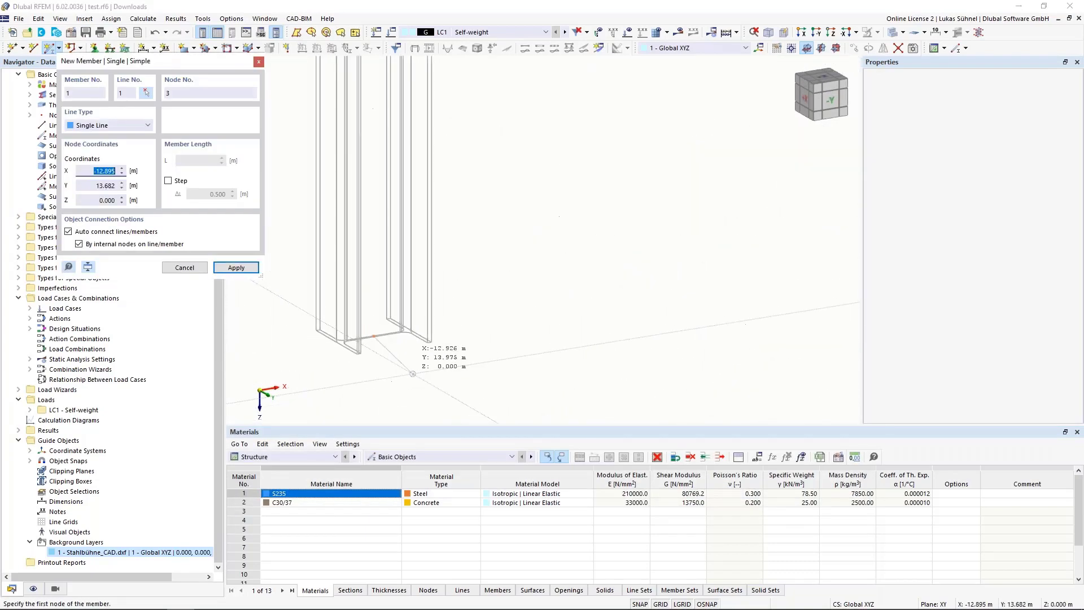
pyautogui.scroll(5, 420, 371)
pyautogui.click(434, 369)
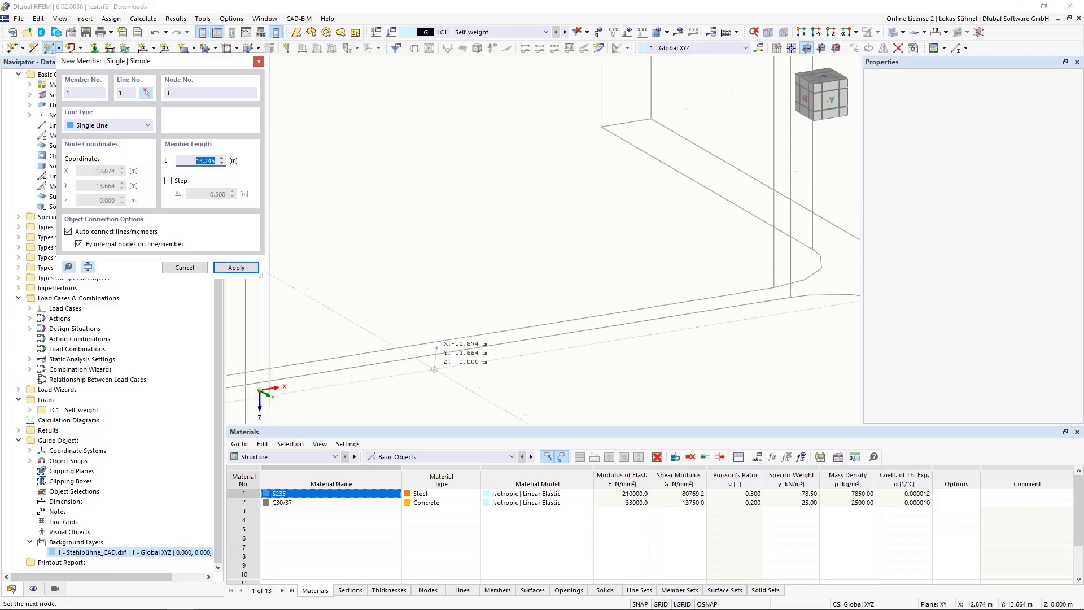
# Step: Finish the column member at the node on the column's top end
pyautogui.scroll(-3, 434, 369)
pyautogui.scroll(6, 423, 373)
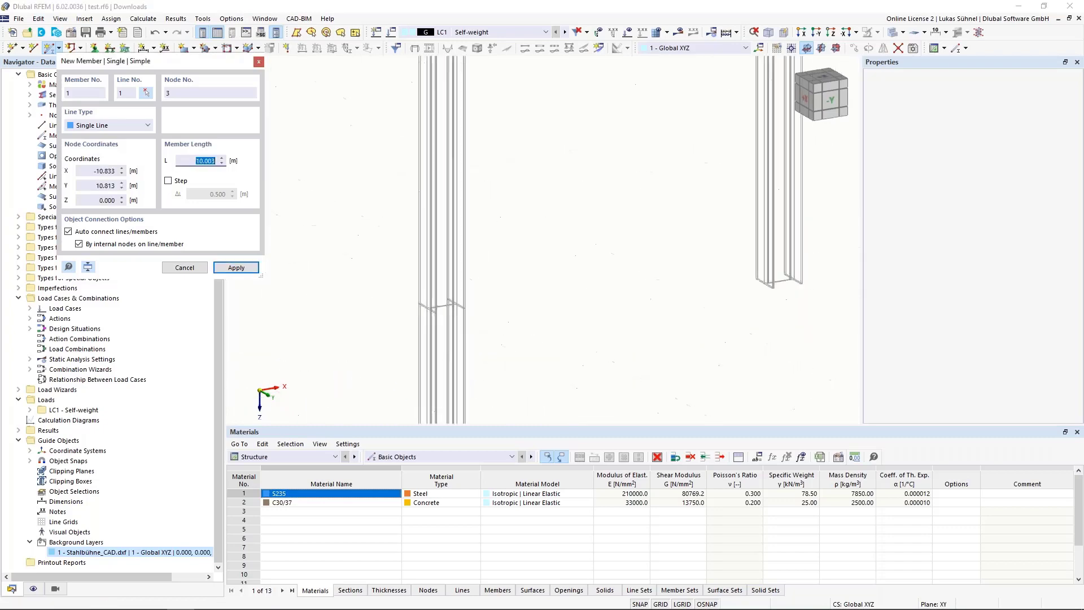
pyautogui.scroll(-4, 500, 301)
pyautogui.moveTo(523, 318); pyautogui.dragTo(515, 409, button='middle')
pyautogui.scroll(6, 470, 93)
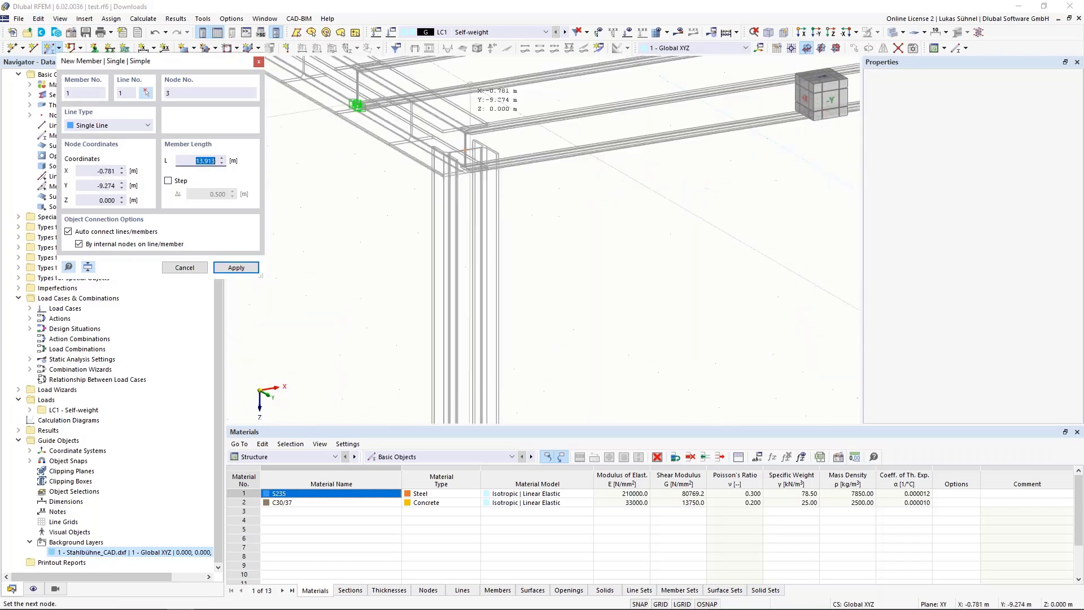
pyautogui.scroll(6, 470, 116)
pyautogui.scroll(4, 477, 340)
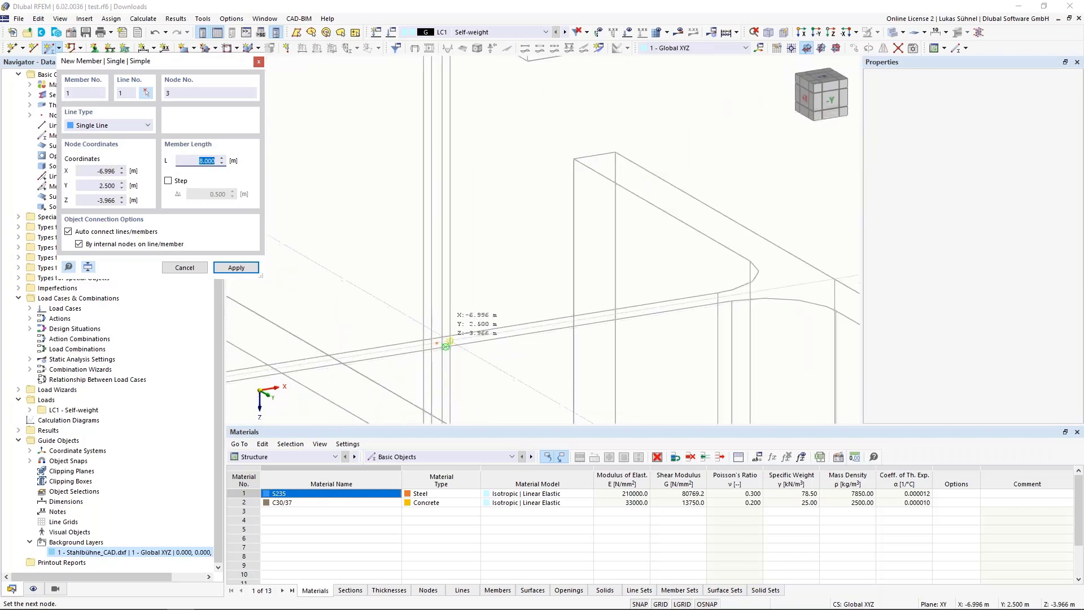
pyautogui.click(445, 345)
pyautogui.press('Escape')
pyautogui.scroll(-4, 484, 220)
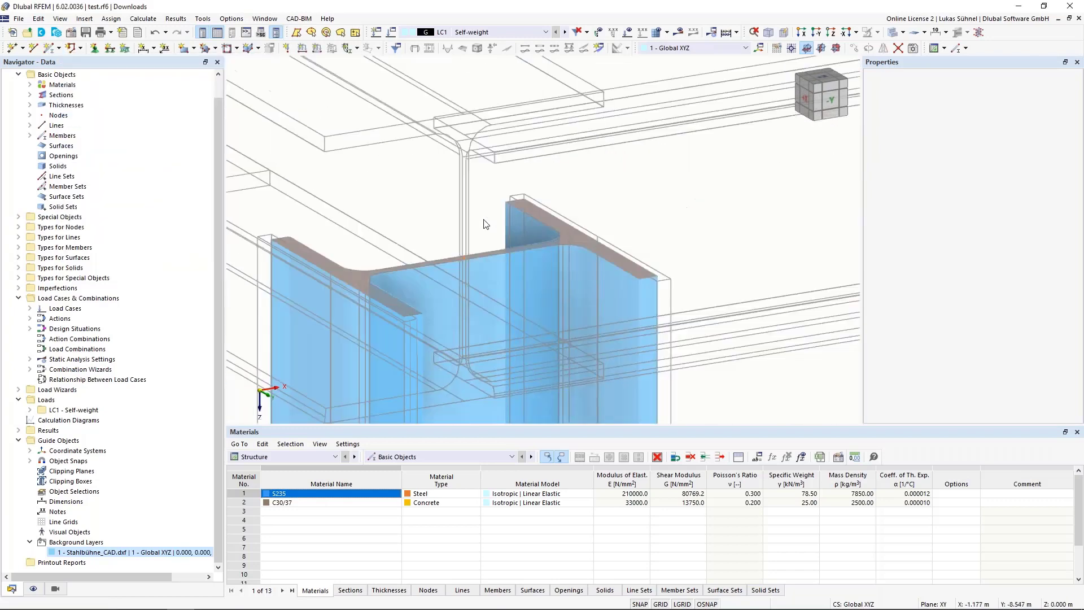
# Step: Check the new column in the whole platform by window-selecting the end bay around it, and clear the selection
pyautogui.scroll(-8, 483, 224)
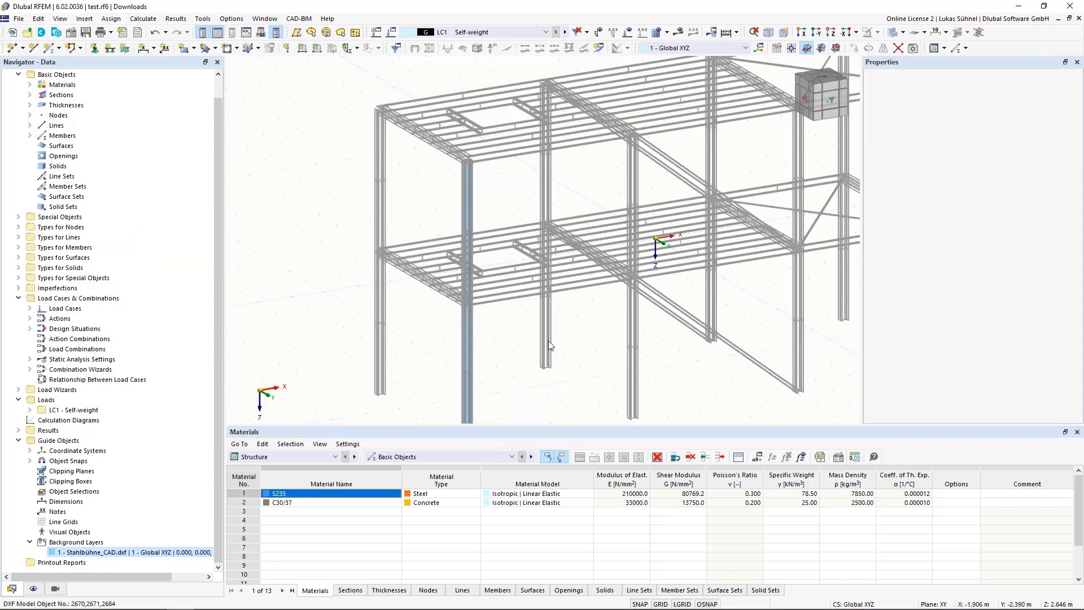
pyautogui.scroll(-6, 550, 345)
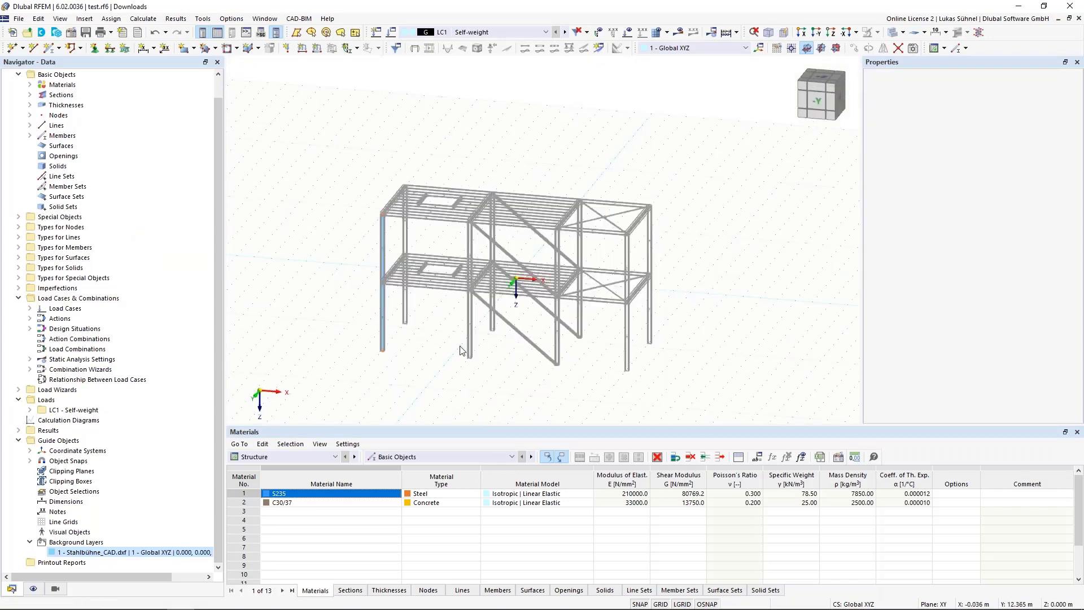
pyautogui.moveTo(304, 155); pyautogui.dragTo(478, 321)
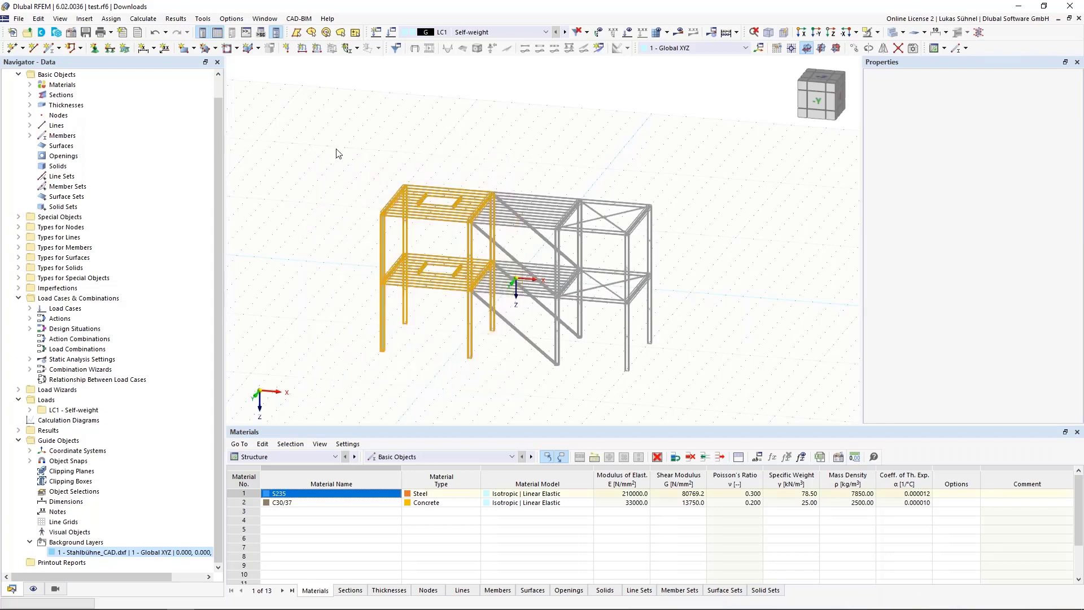
pyautogui.click(319, 154)
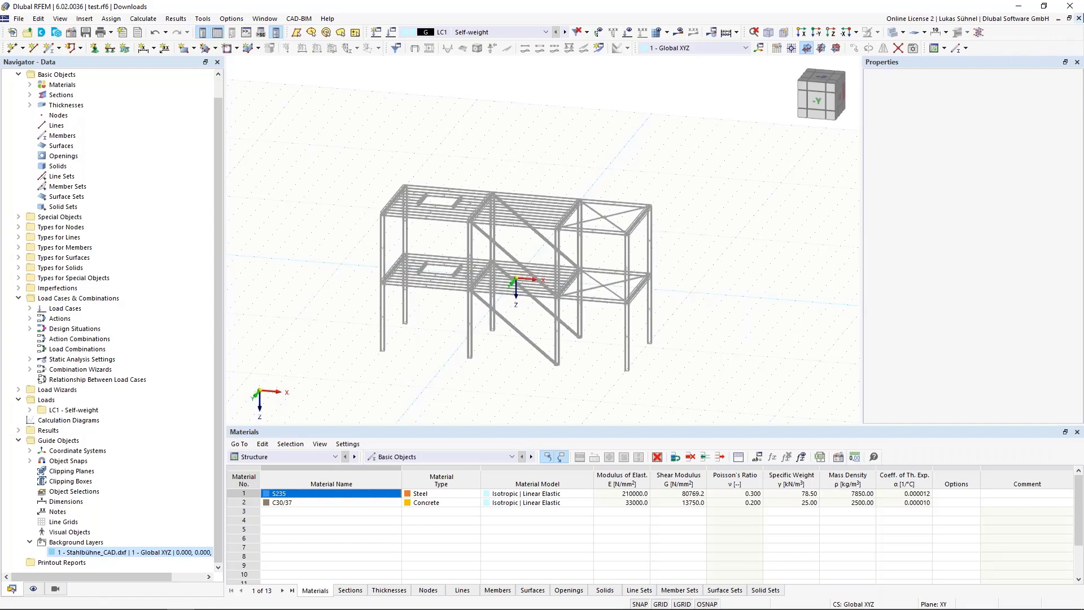
# Step: Close the test.rf6 model and switch to AutoCAD with the Stahlbühne_analytisch.dxf drawing
pyautogui.click(1079, 19)
pyautogui.click(589, 359)
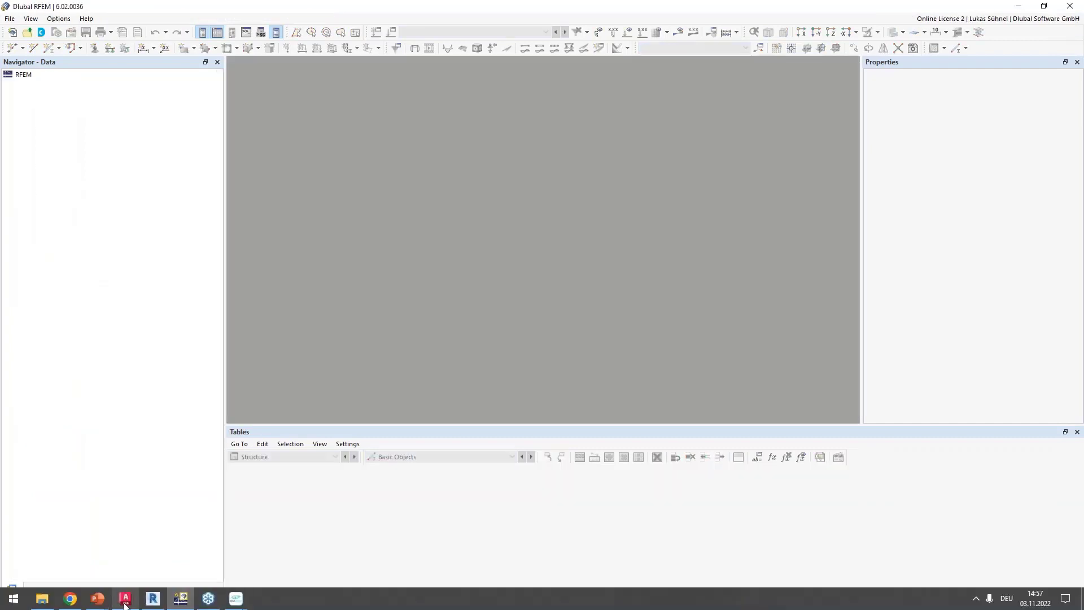
pyautogui.click(125, 600)
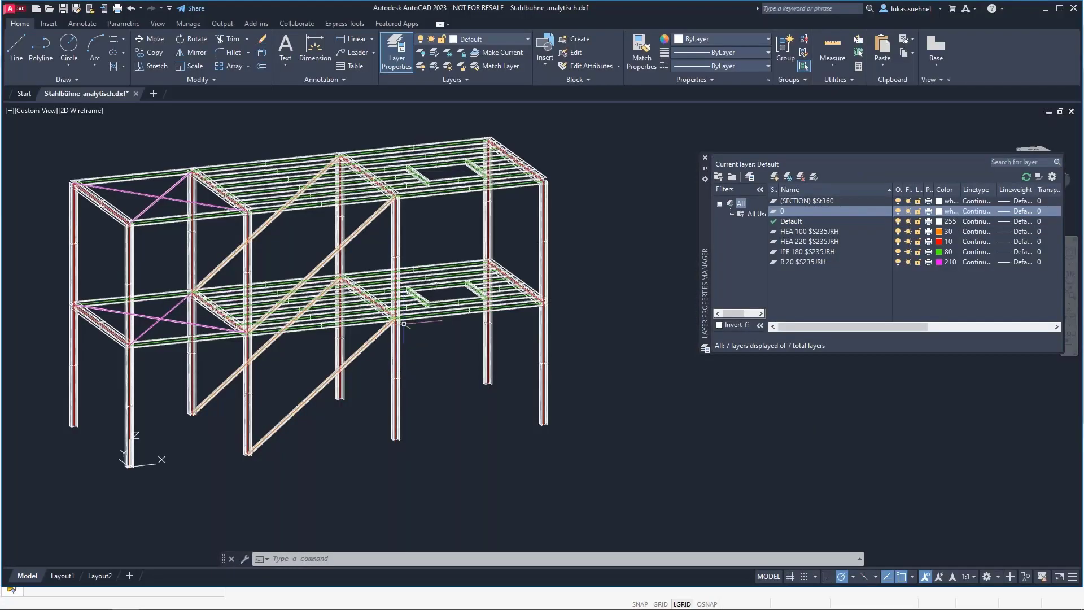
# Step: Examine the platform's section outlines and centre lines in the analytical DXF, selecting the corner column's centre line to view its layer
pyautogui.scroll(-2, 605, 350)
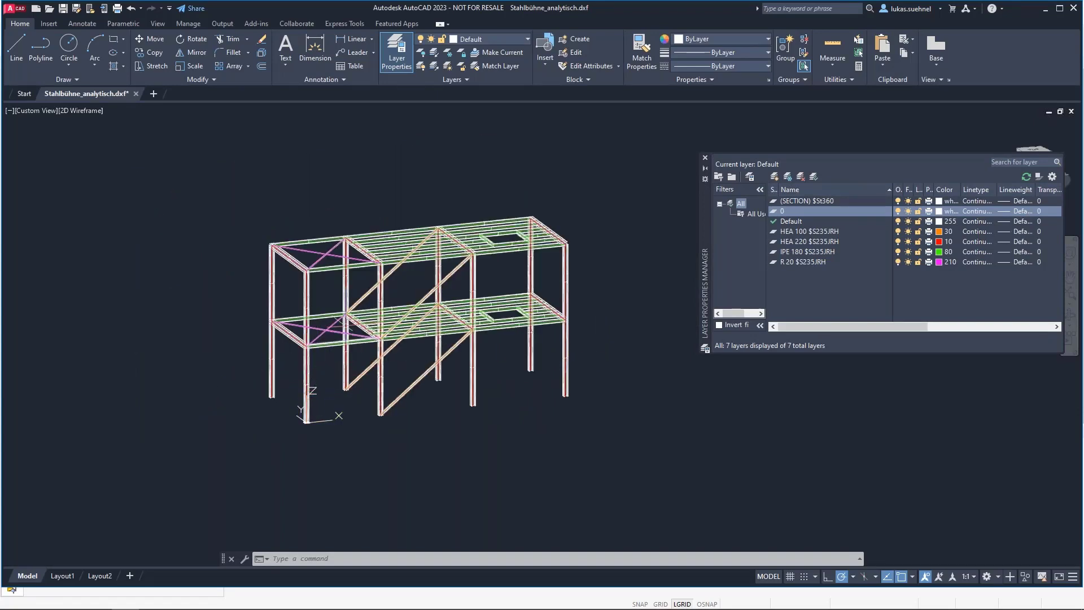
pyautogui.scroll(2, 353, 288)
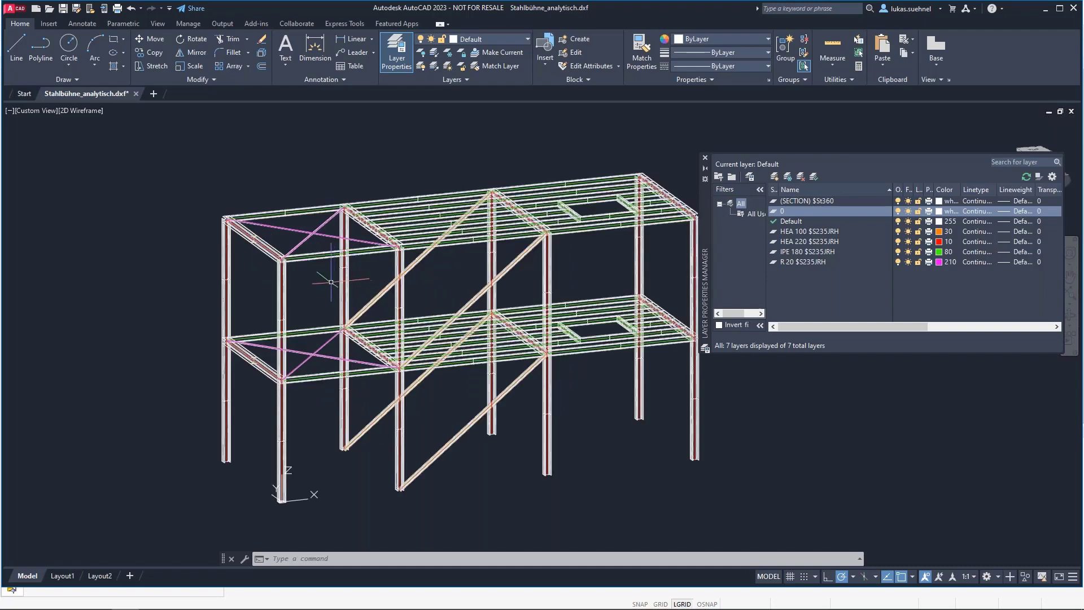
pyautogui.moveTo(356, 285); pyautogui.dragTo(294, 272, button='middle')
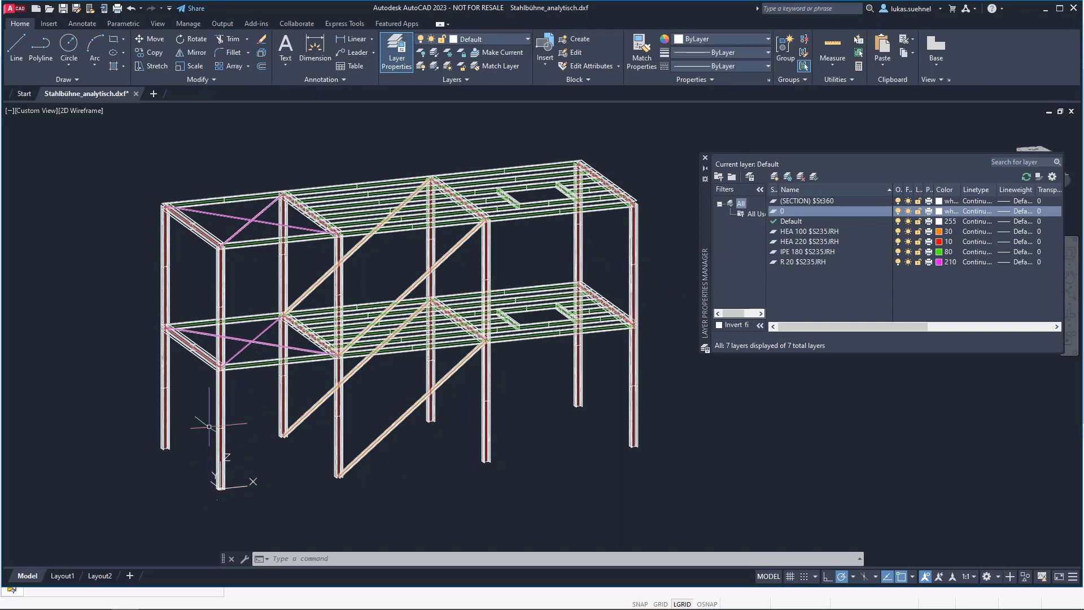
pyautogui.scroll(10, 150, 230)
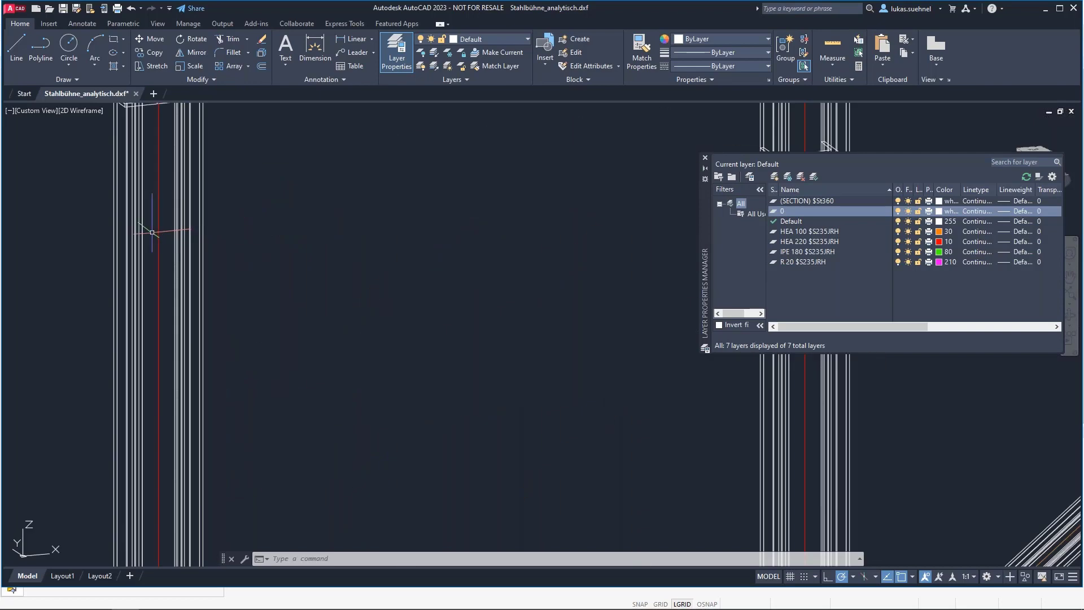
pyautogui.moveTo(257, 210); pyautogui.dragTo(387, 345, button='middle')
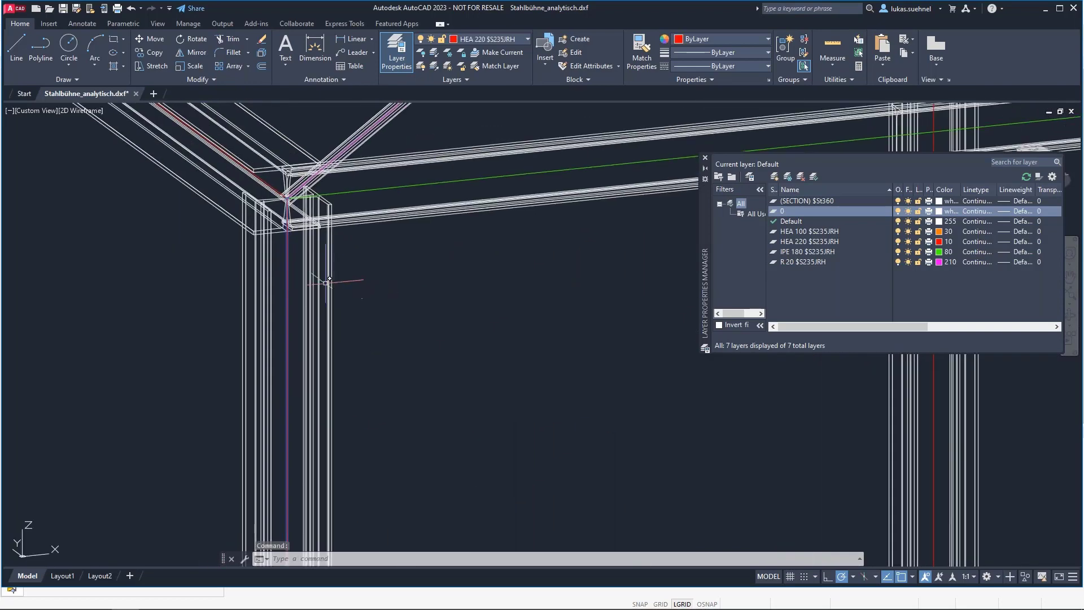
# Step: Clear the selection, then examine the platform's bracing and floor bays and highlight the HEA 100 $S235JRH layer in the layer list
pyautogui.scroll(-10, 318, 277)
pyautogui.press('Escape')
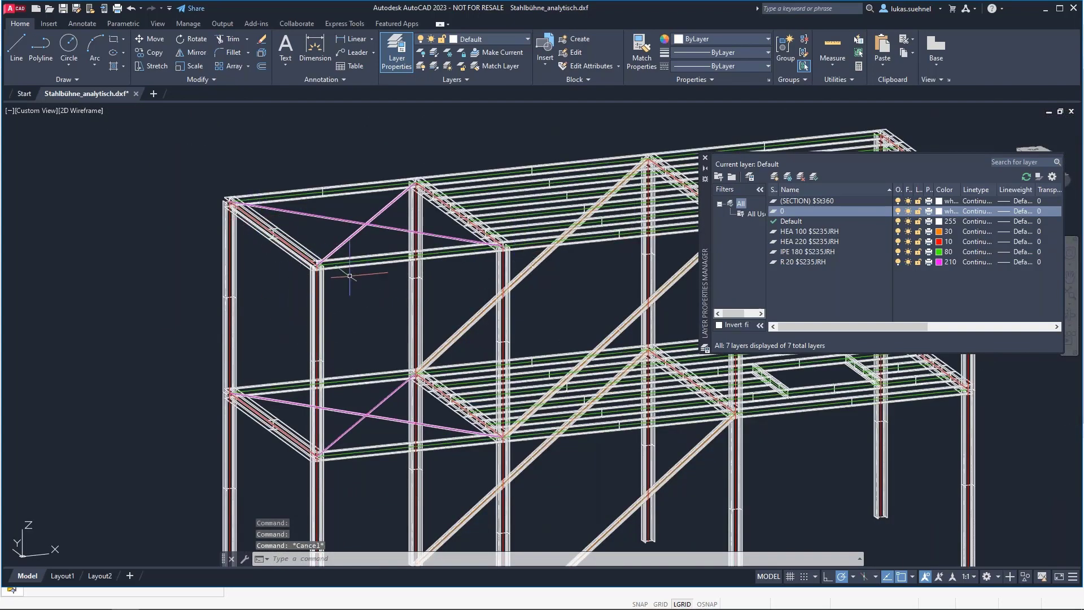
pyautogui.moveTo(356, 325); pyautogui.dragTo(332, 300, button='middle')
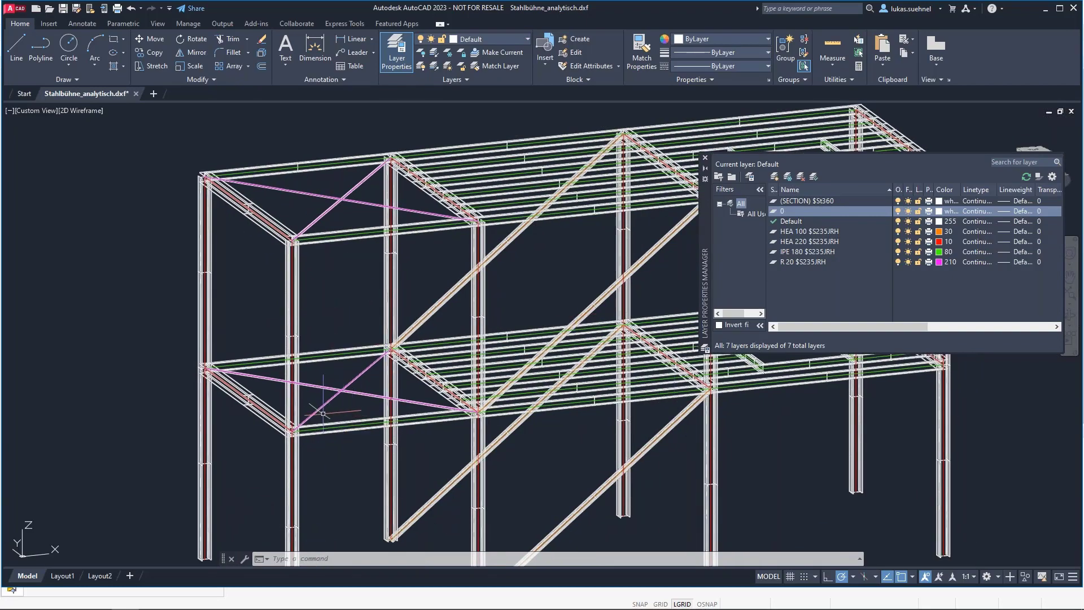
pyautogui.scroll(2, 324, 418)
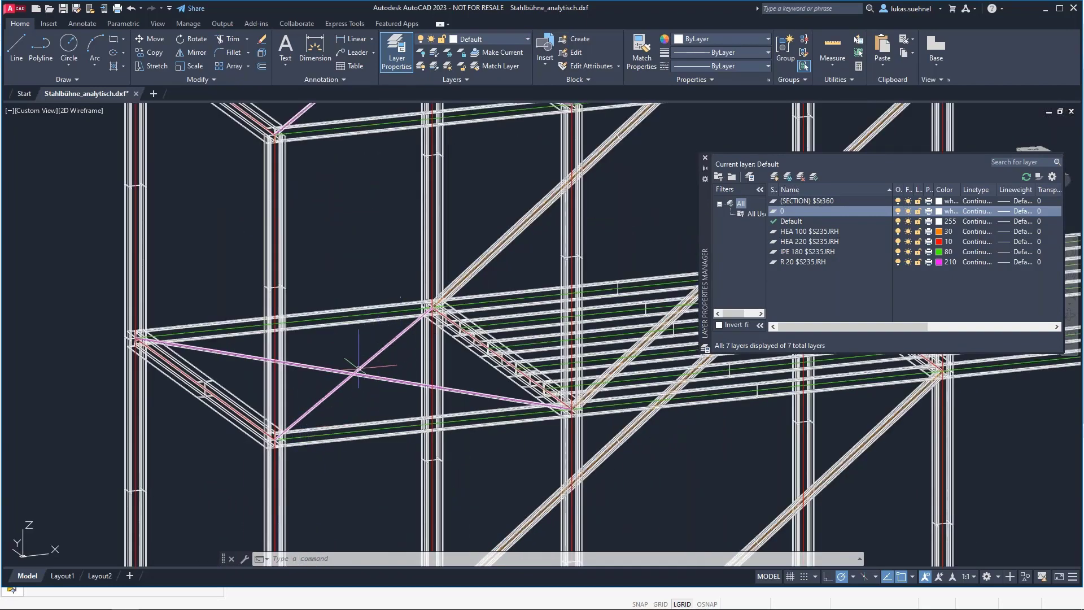
pyautogui.scroll(4, 339, 399)
pyautogui.scroll(-3, 350, 376)
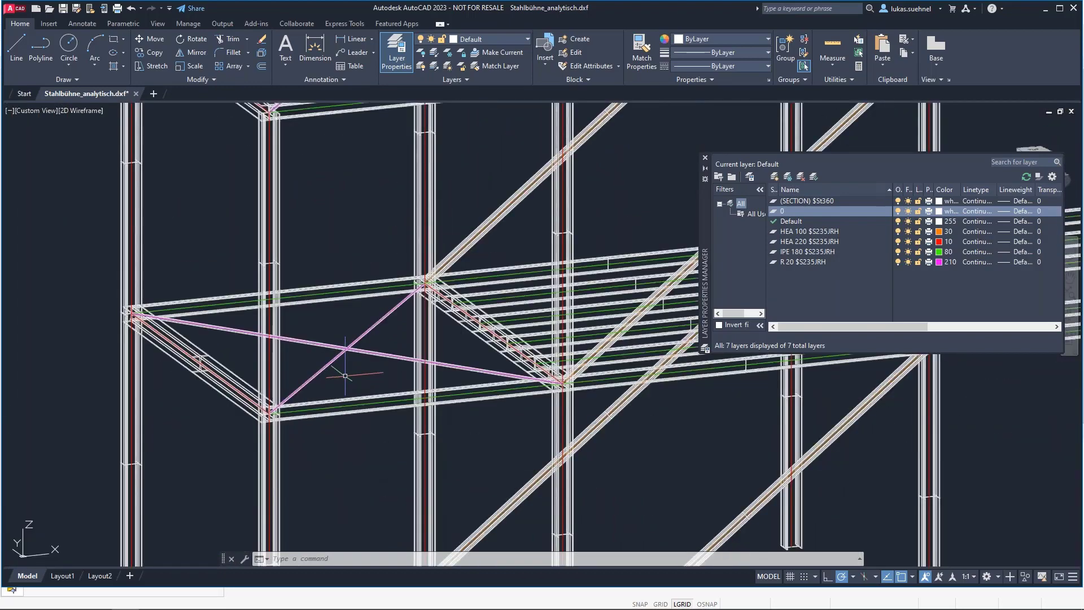
pyautogui.scroll(-3, 317, 291)
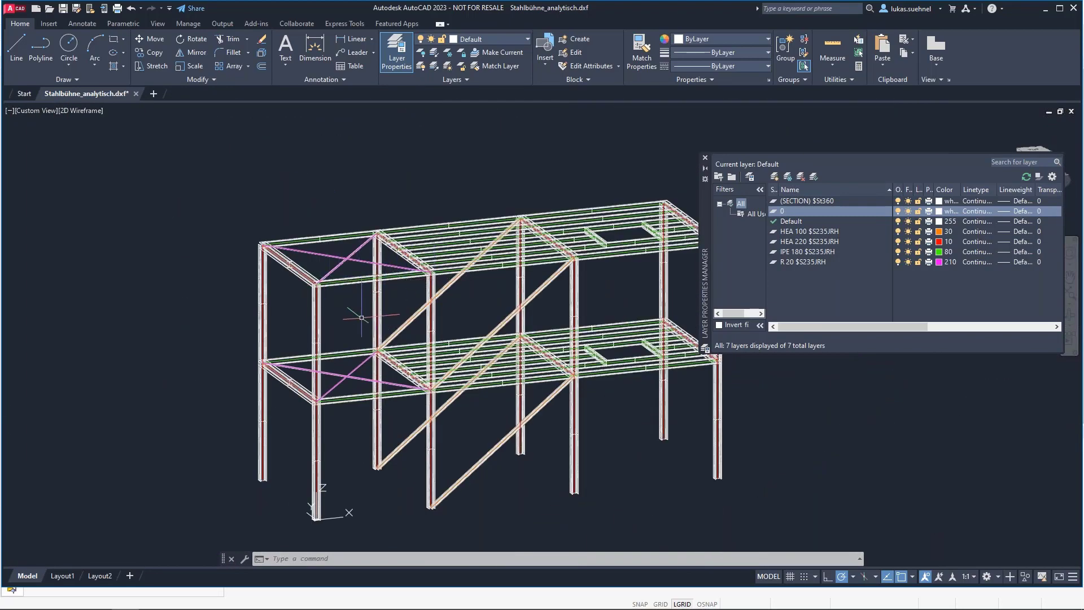
pyautogui.moveTo(354, 290); pyautogui.dragTo(366, 182, button='middle')
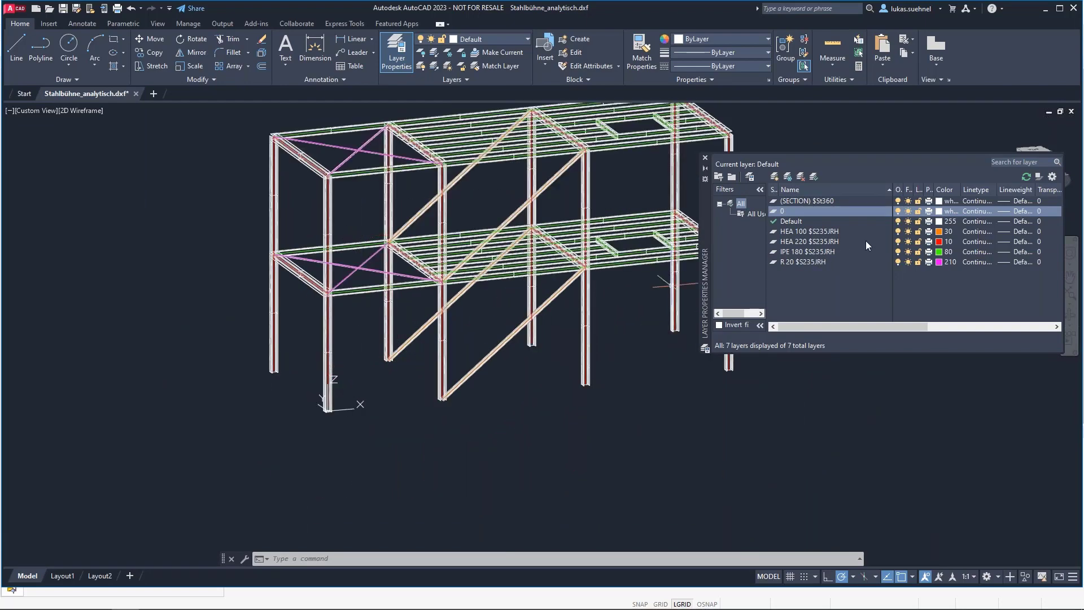
pyautogui.click(842, 232)
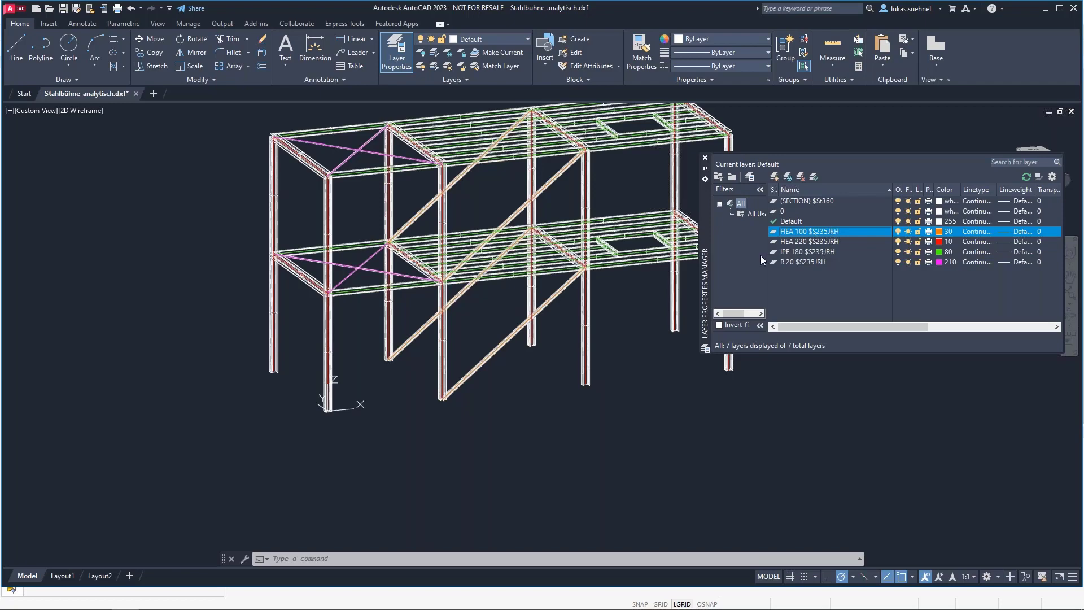
pyautogui.moveTo(521, 415); pyautogui.dragTo(421, 430, button='middle')
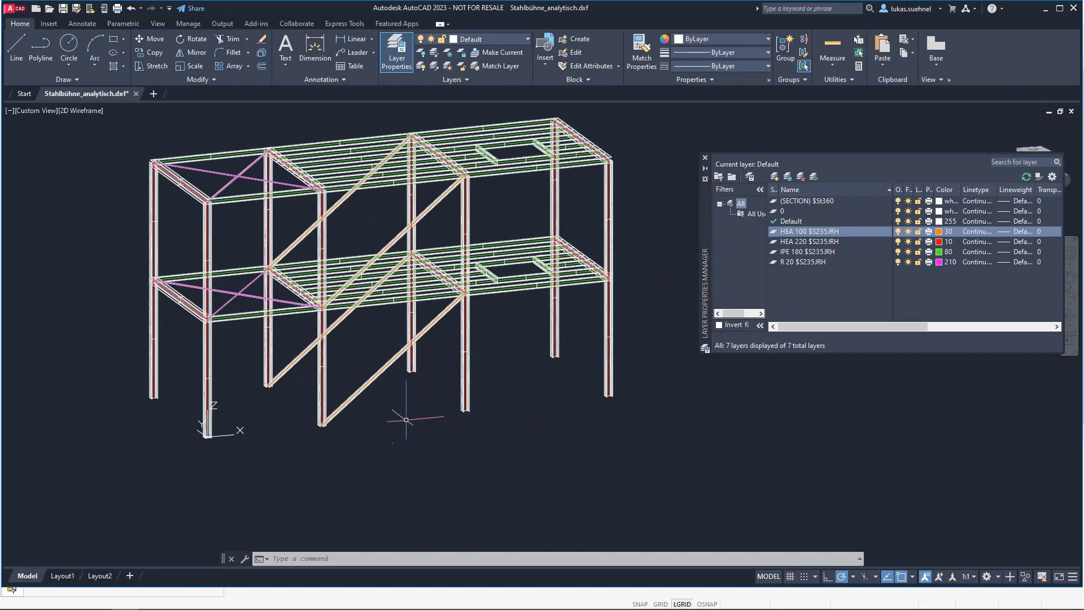
# Step: Switch to RFEM and start importing the model directly from the running AutoCAD application
pyautogui.hotkey('alt', 'Tab')
pyautogui.click(9, 18)
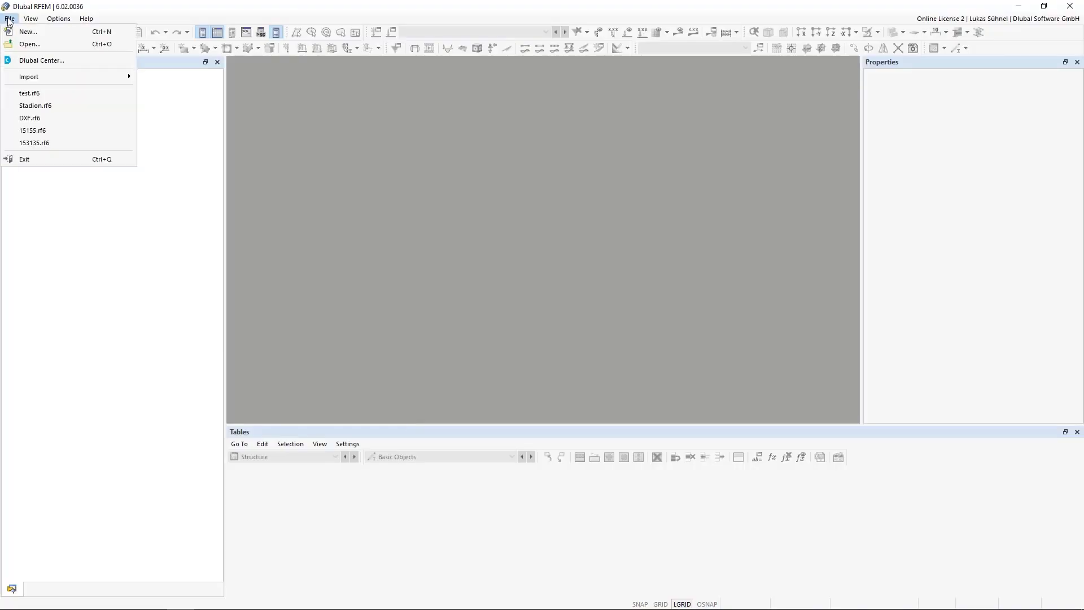
pyautogui.moveTo(99, 78)
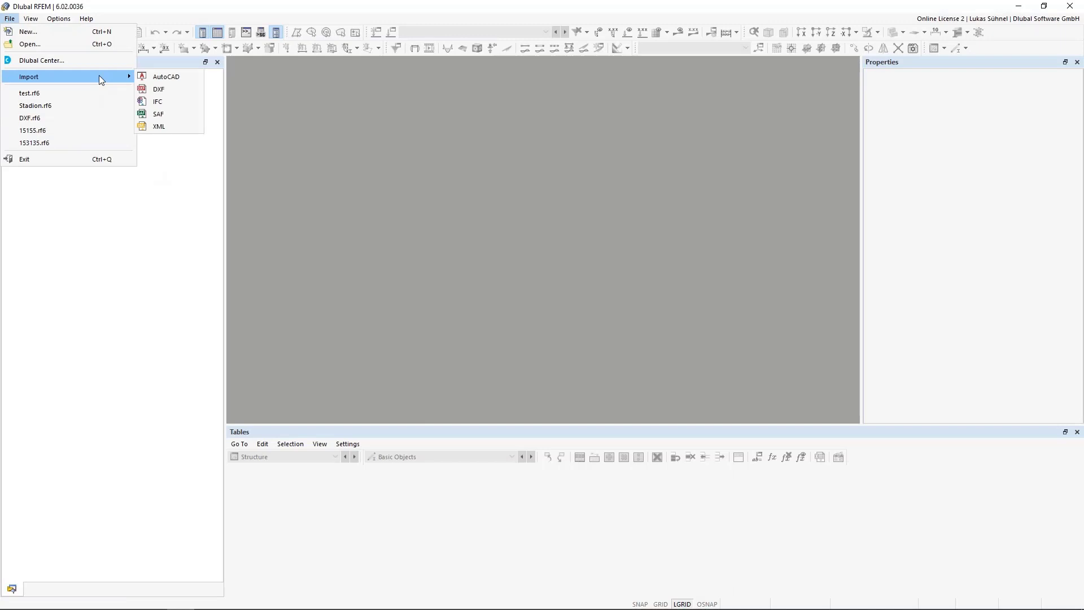
pyautogui.click(148, 78)
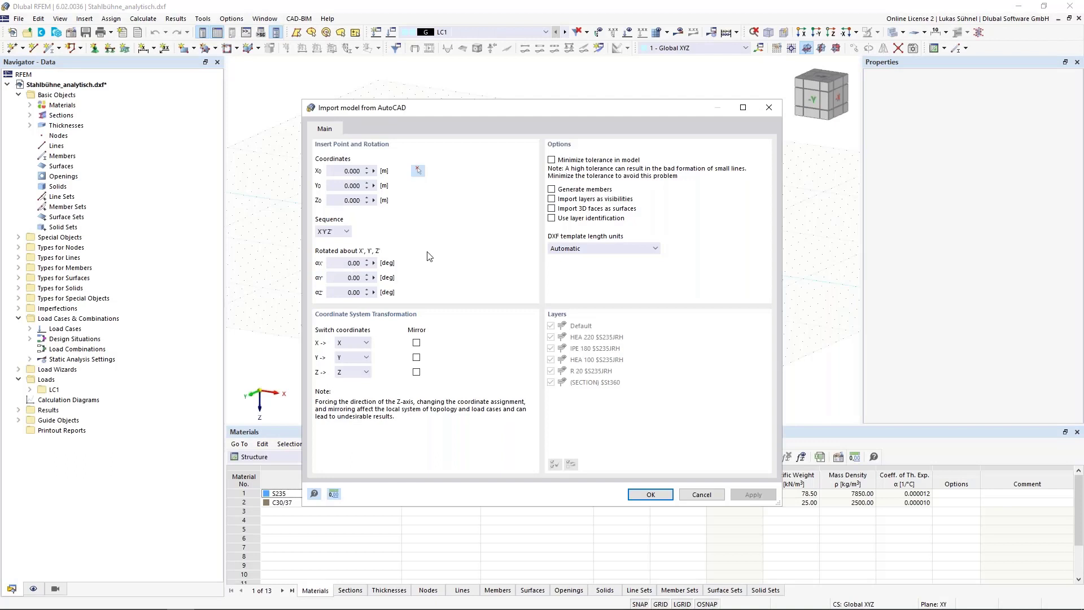
# Step: Import the model with generated members and layer identification, excluding the Default and (SECTION) $St360 layers and accepting the conversion tables and import log
pyautogui.click(552, 190)
pyautogui.click(552, 219)
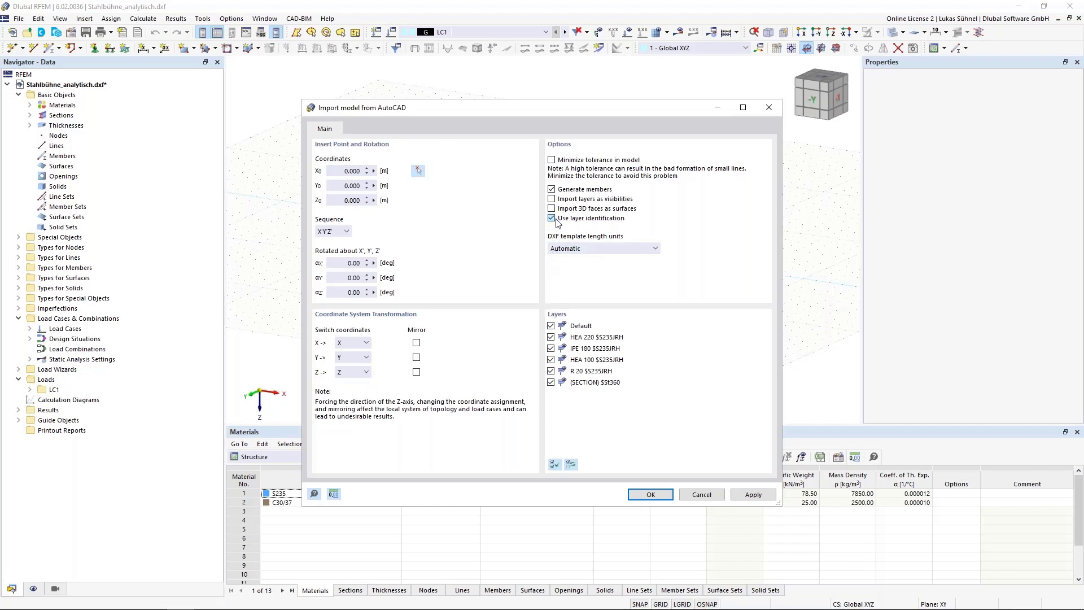
pyautogui.click(551, 326)
pyautogui.click(551, 382)
pyautogui.click(649, 493)
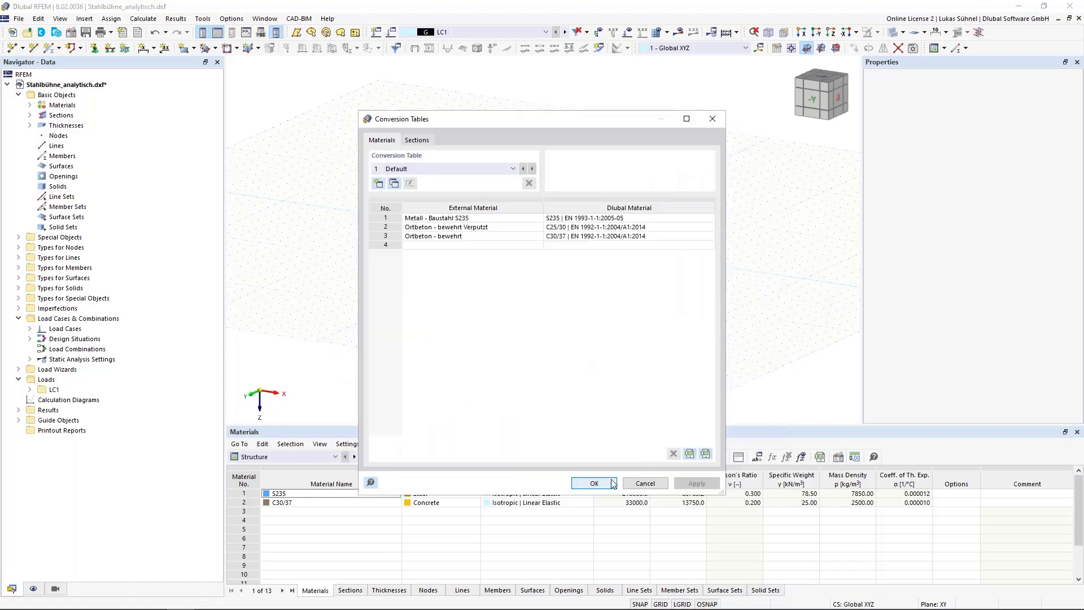
pyautogui.click(614, 484)
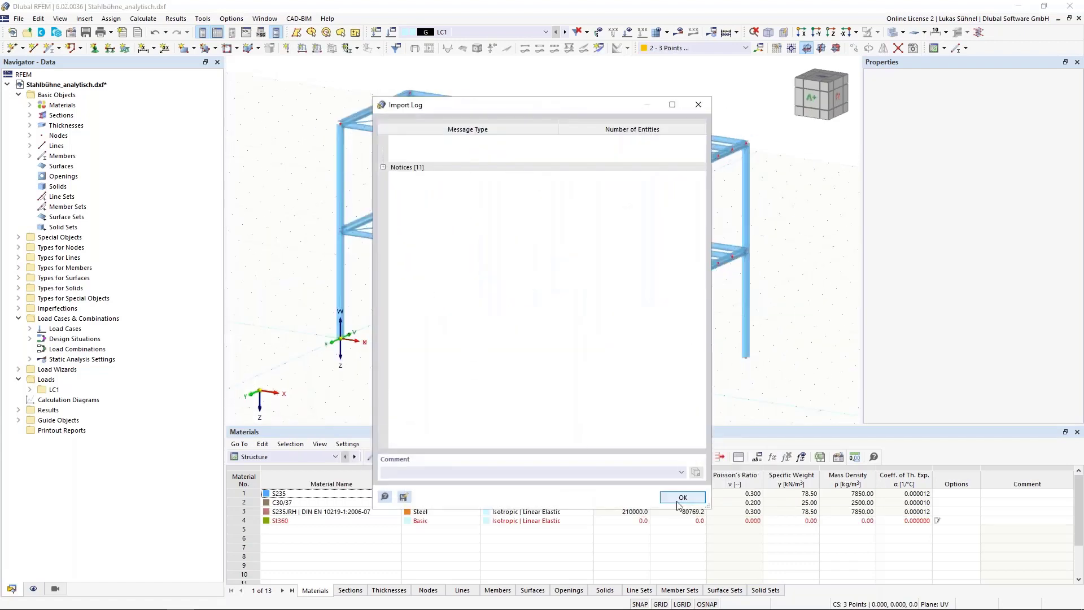
pyautogui.click(678, 501)
# Step: Inspect the imported platform in RFEM from another angle, in wireframe and then in solid display
pyautogui.scroll(-3, 413, 337)
pyautogui.moveTo(394, 357); pyautogui.dragTo(525, 330, button='middle')
pyautogui.click(897, 33)
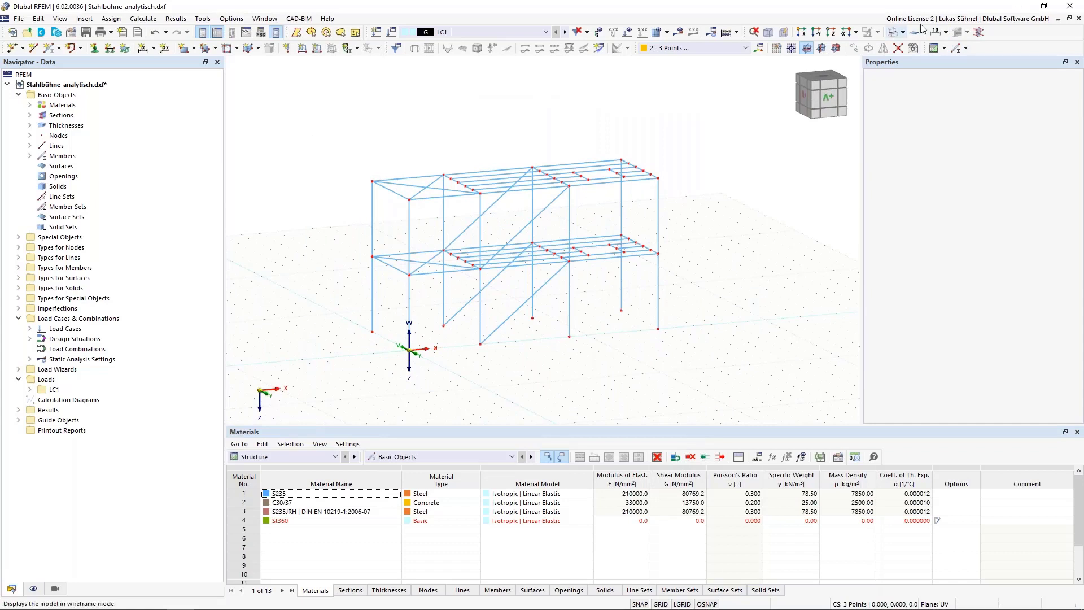
pyautogui.click(895, 32)
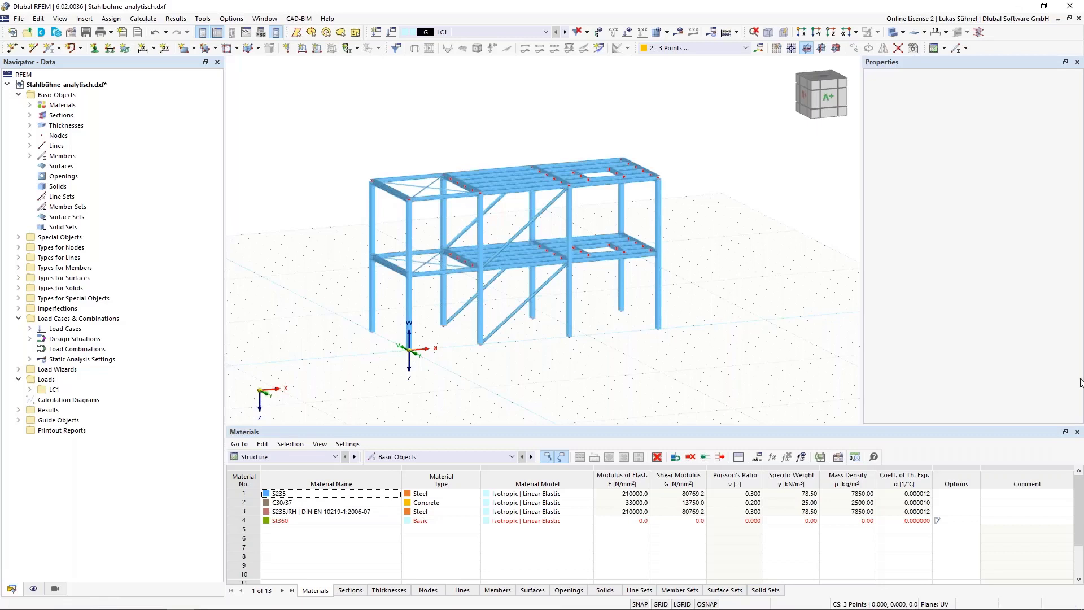
# Step: Switch back to AutoCAD and examine the column feet, their section outlines and centre lines, and the whole platform
pyautogui.hotkey('alt', 'Tab')
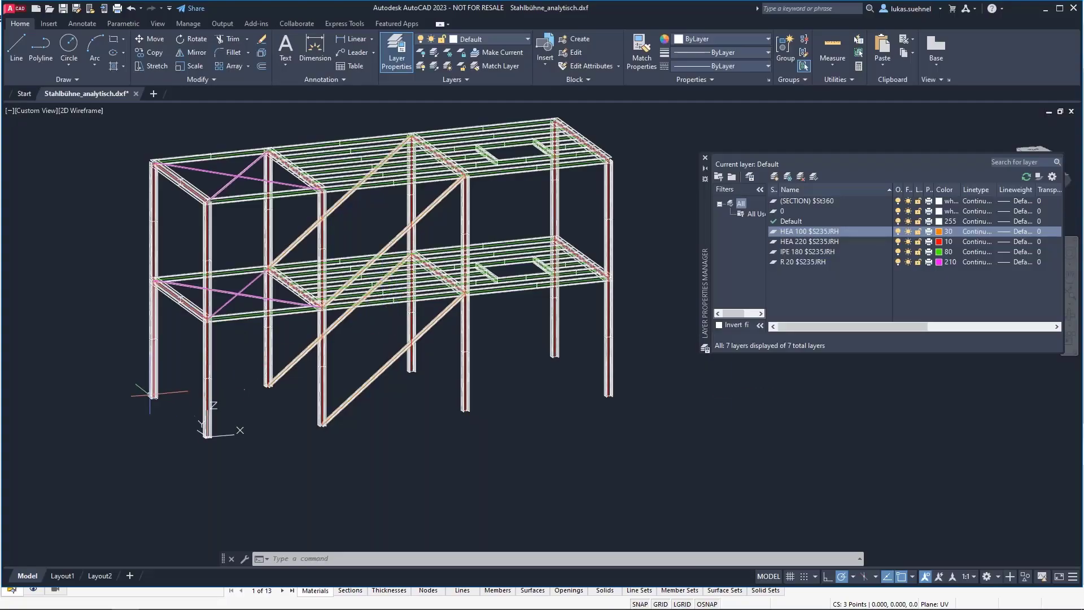
pyautogui.scroll(8, 149, 394)
pyautogui.scroll(2, 149, 393)
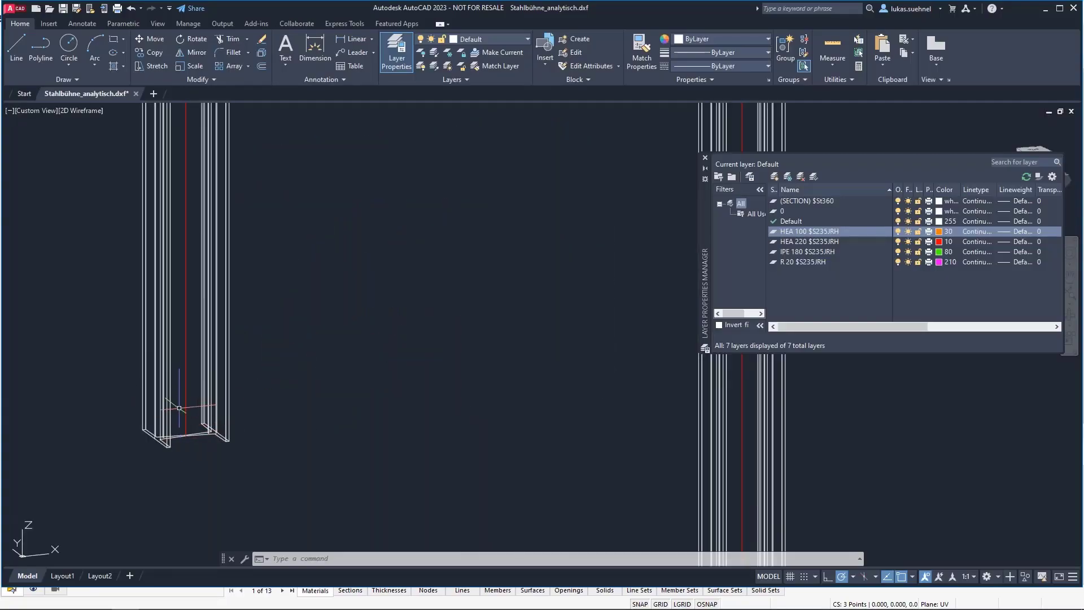
pyautogui.scroll(-4, 217, 425)
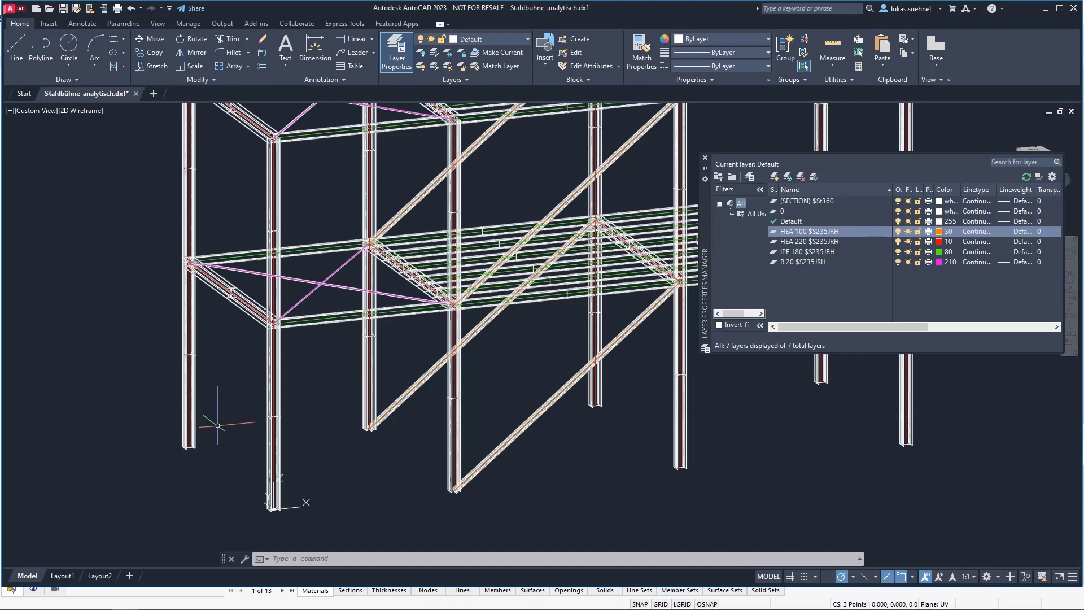
pyautogui.scroll(-3, 217, 425)
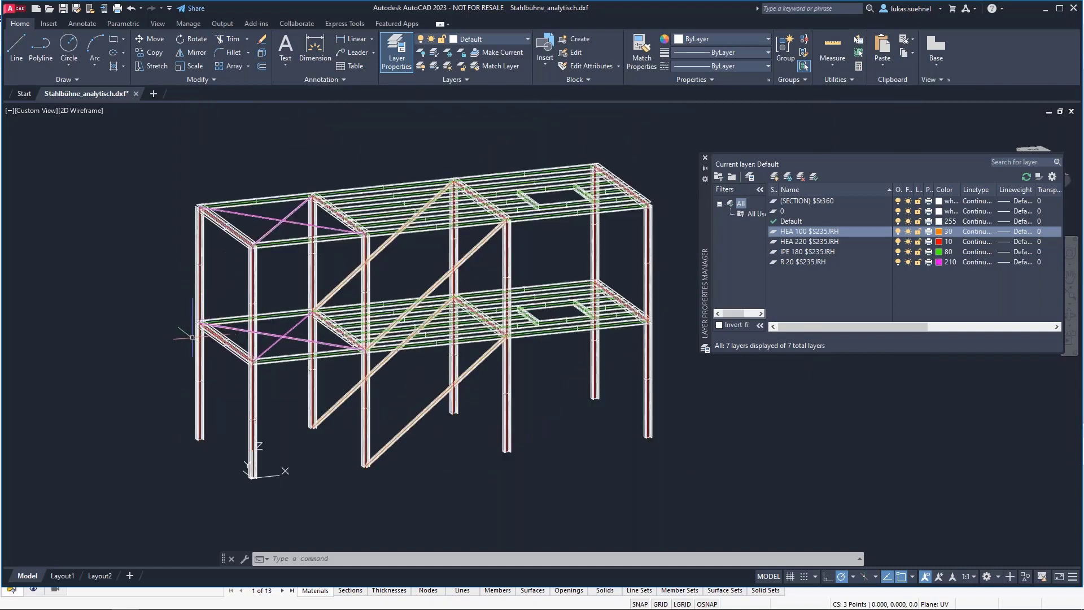
pyautogui.scroll(2, 155, 376)
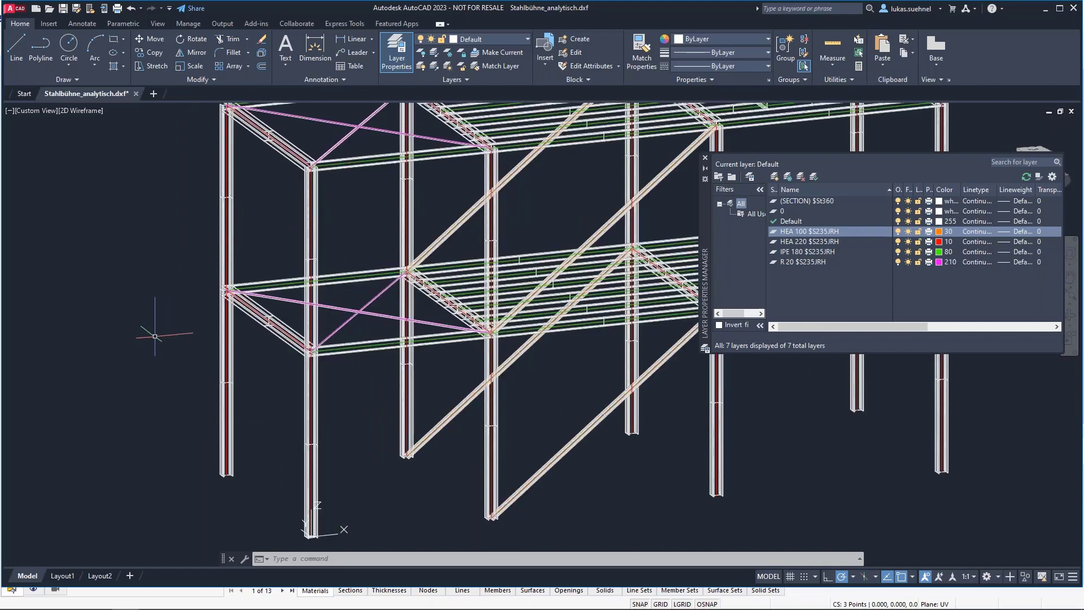
pyautogui.moveTo(138, 290); pyautogui.dragTo(173, 316, button='middle')
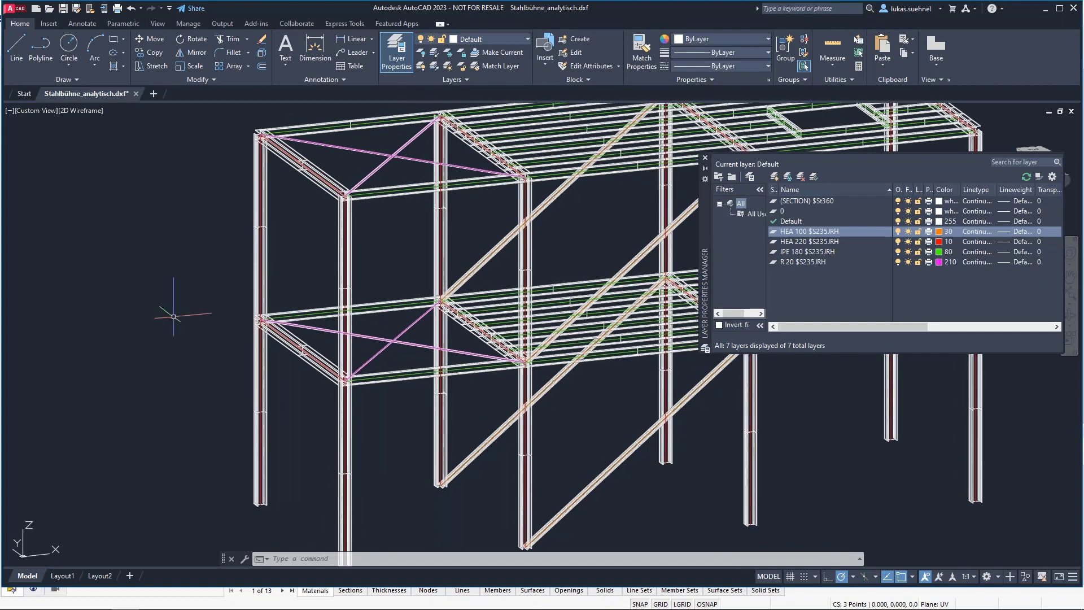
pyautogui.scroll(-2, 173, 316)
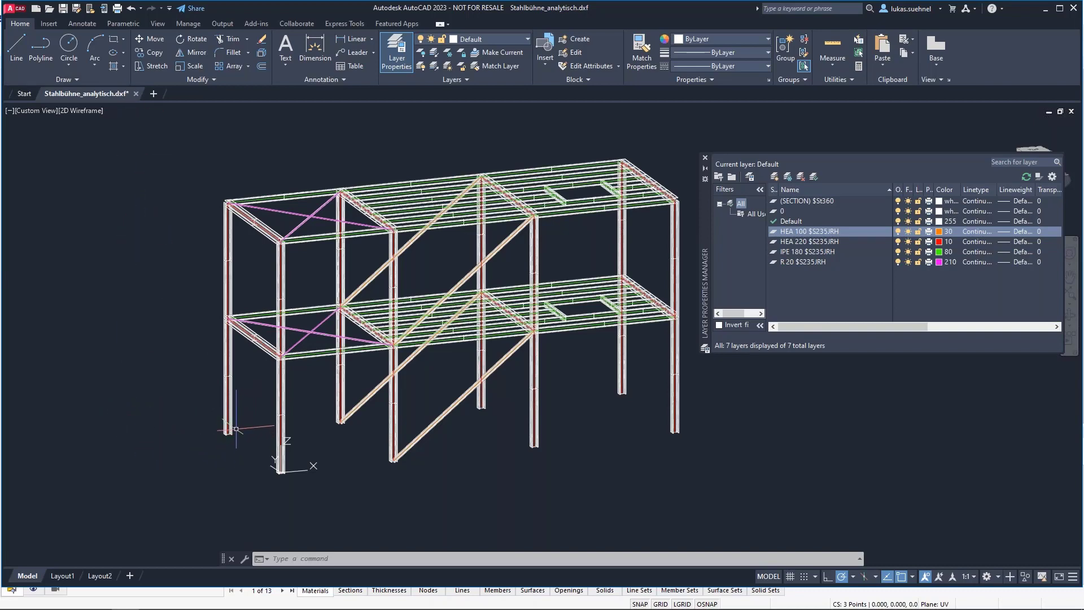
pyautogui.scroll(3, 193, 431)
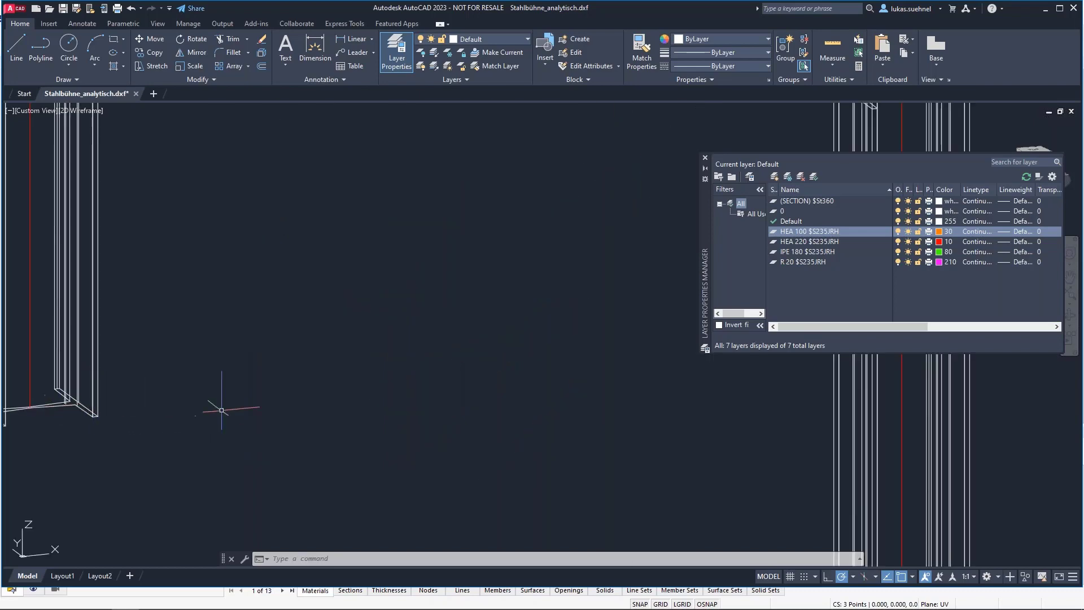
pyautogui.scroll(3, 222, 412)
pyautogui.scroll(-4, 187, 421)
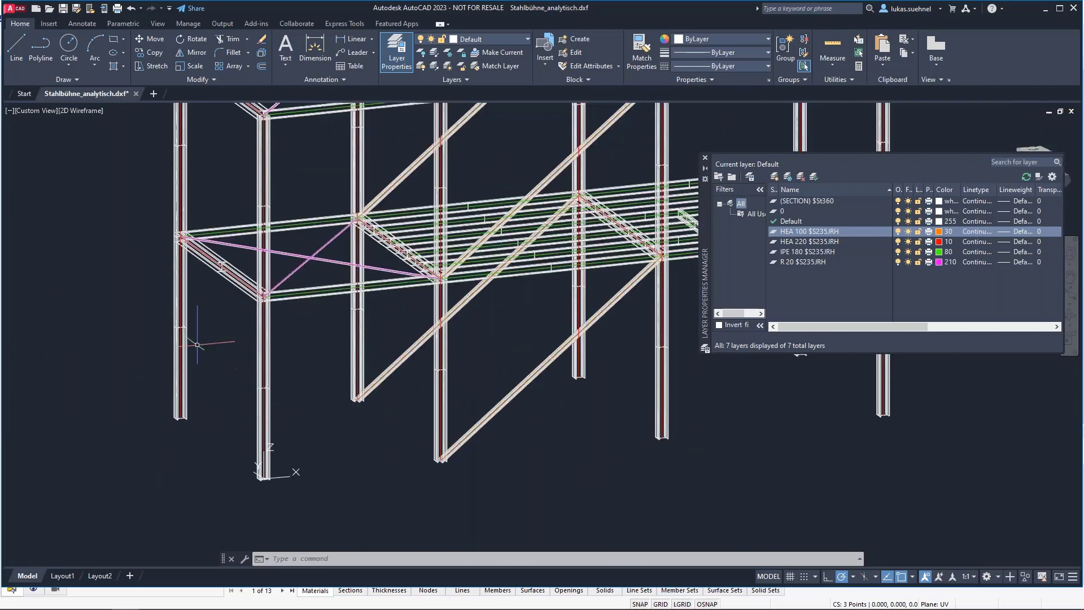
pyautogui.scroll(-2, 195, 399)
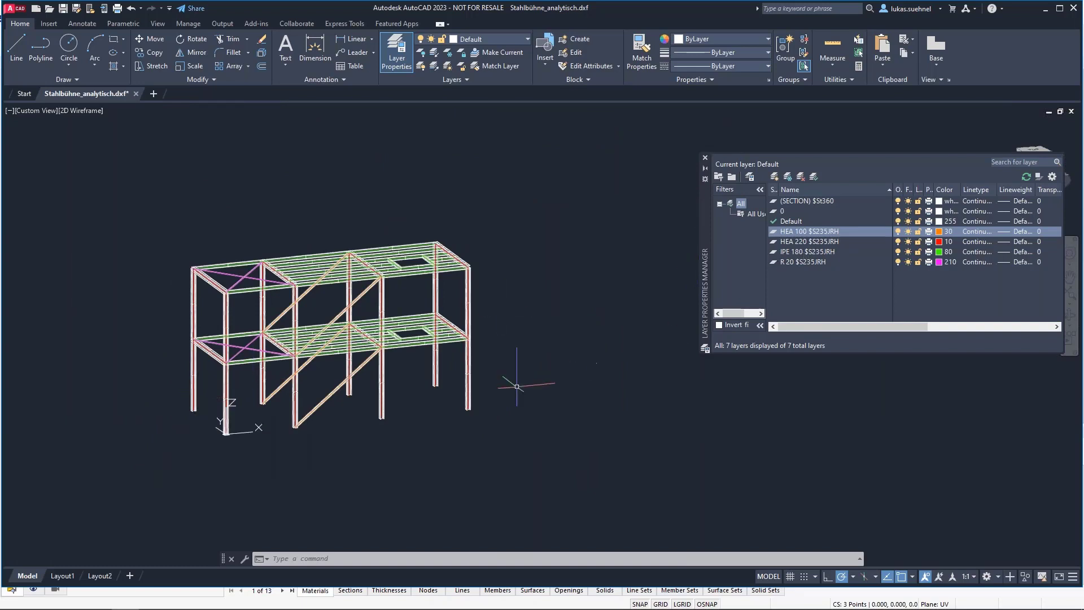
pyautogui.scroll(2, 233, 425)
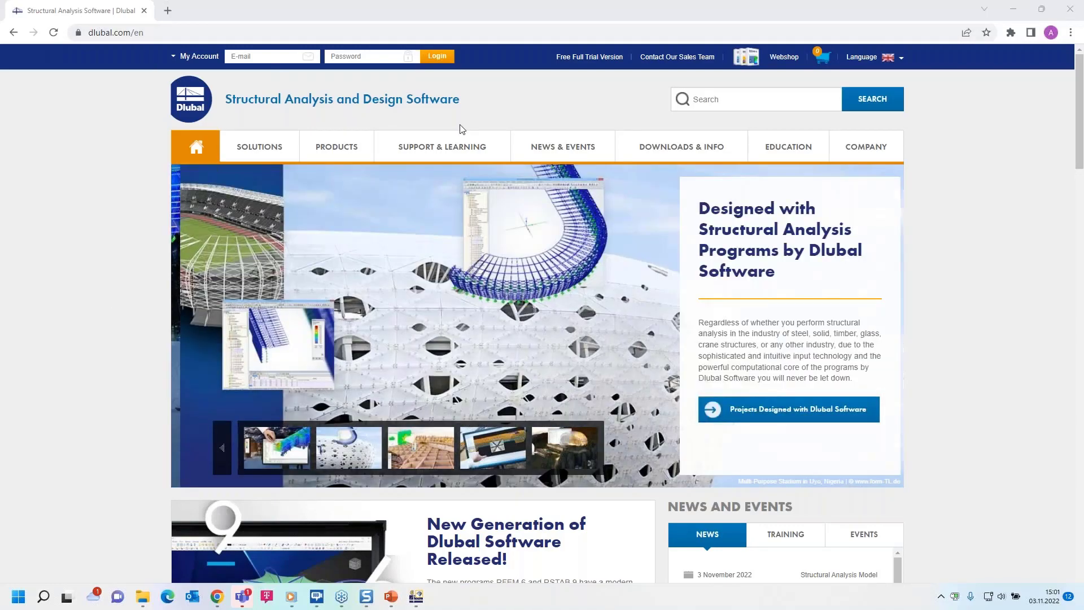
# Step: On the Dlubal website, find the webinar "Interfaces with RFEM 6 Briefly Presented: DXF, IFC, Autodesk Revit" and open its page to view the content
pyautogui.moveTo(557, 148)
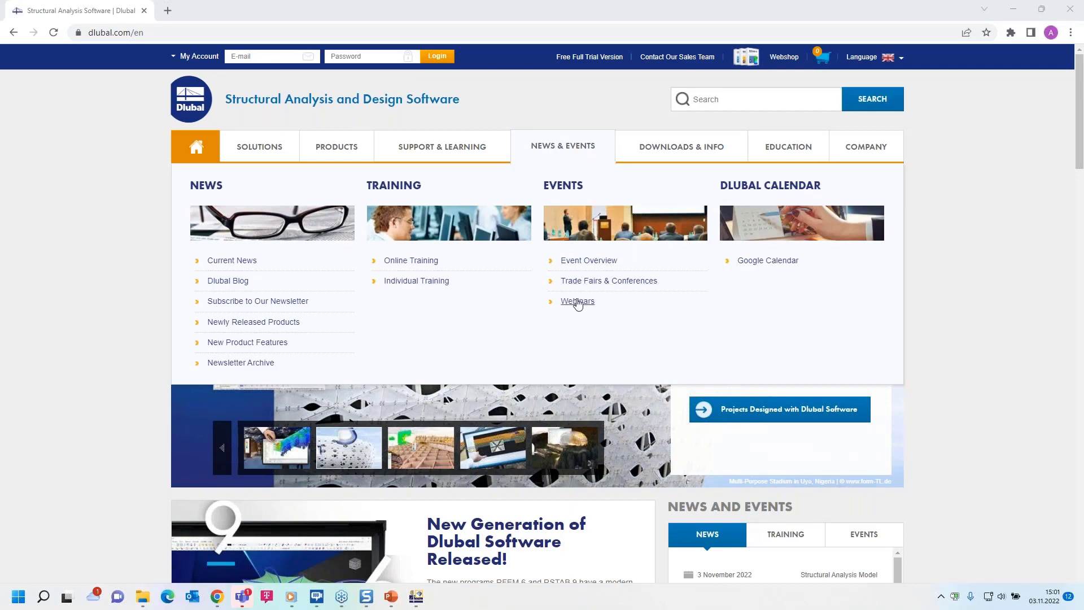
pyautogui.click(578, 302)
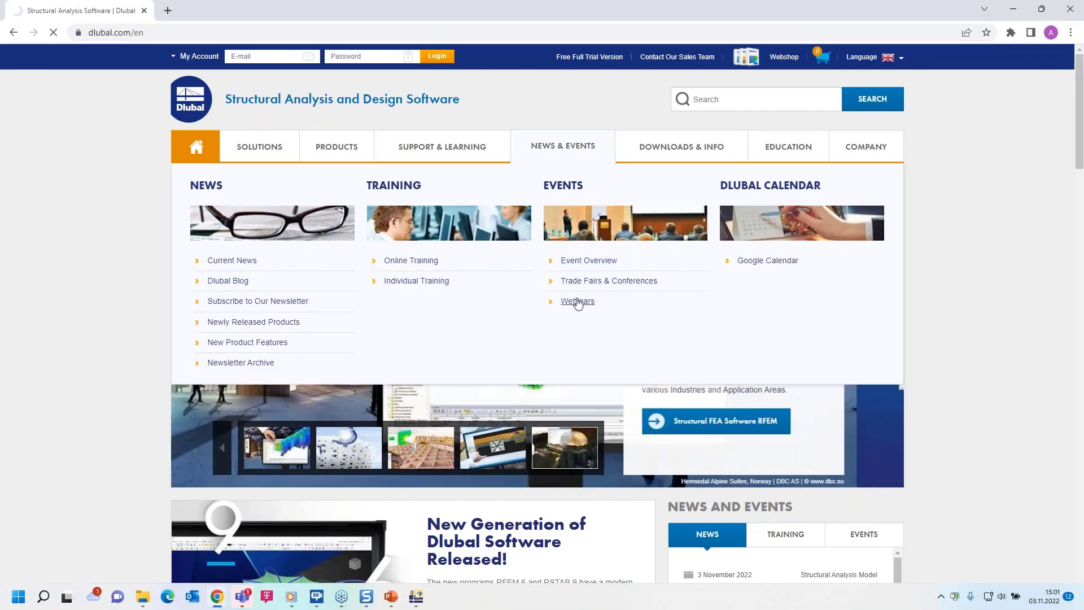
pyautogui.scroll(-6, 542, 338)
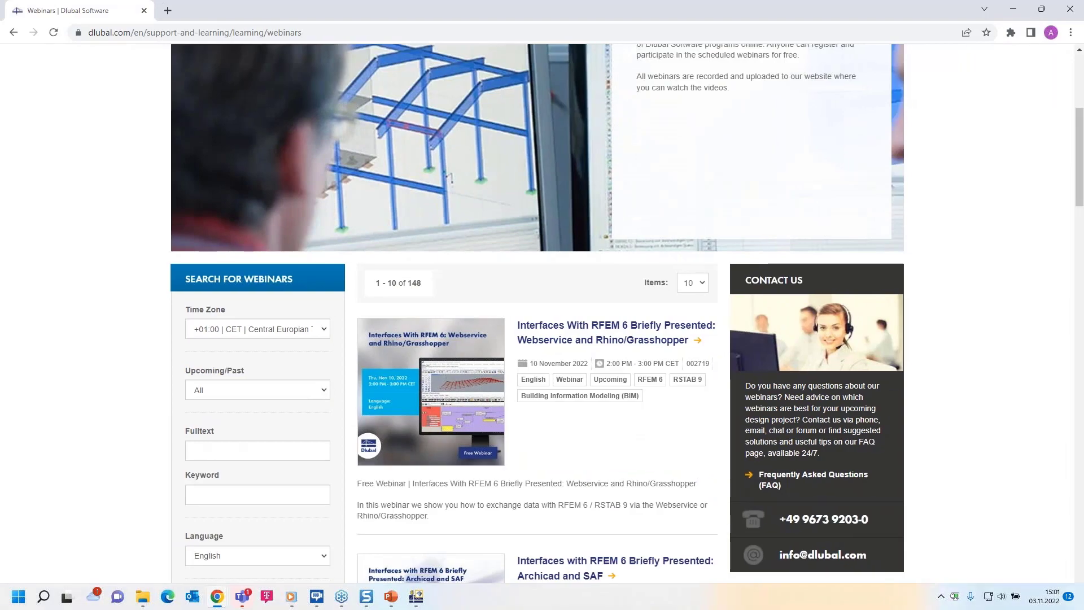
pyautogui.scroll(-3, 519, 136)
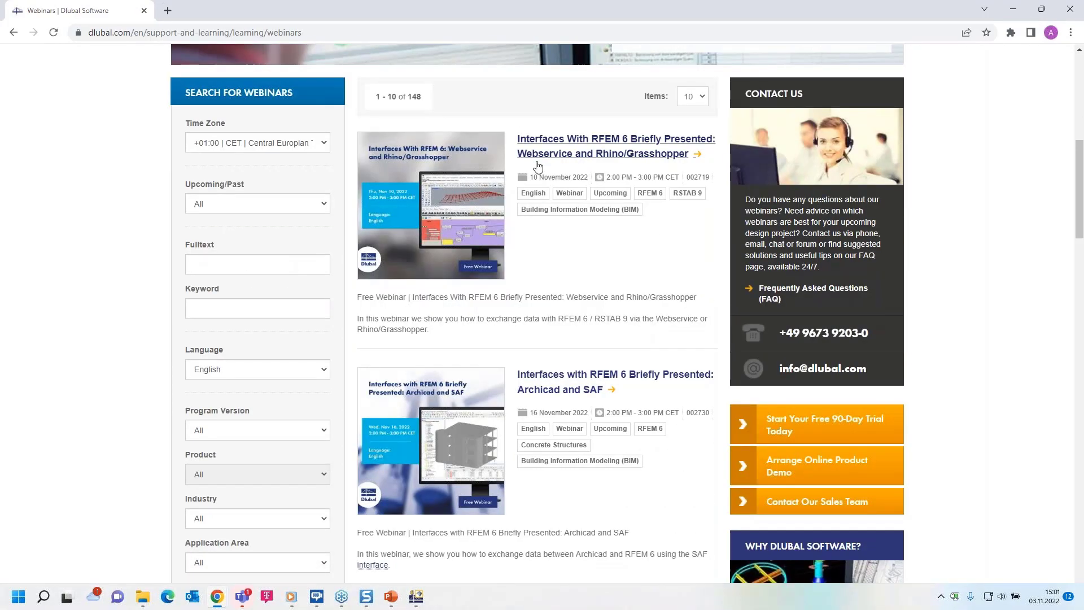
pyautogui.scroll(-3, 576, 291)
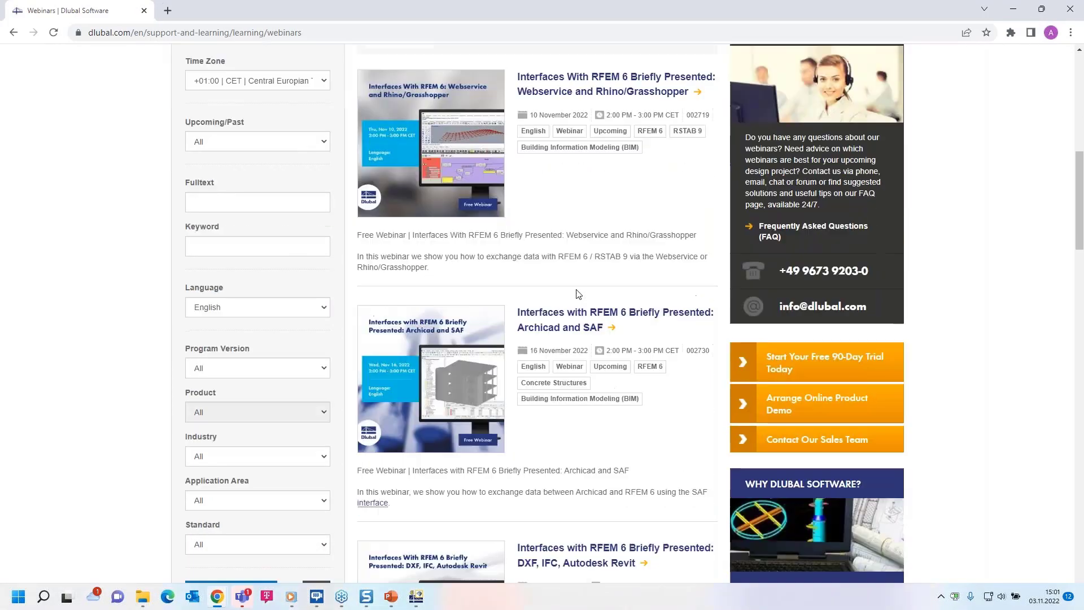
pyautogui.scroll(-1, 655, 446)
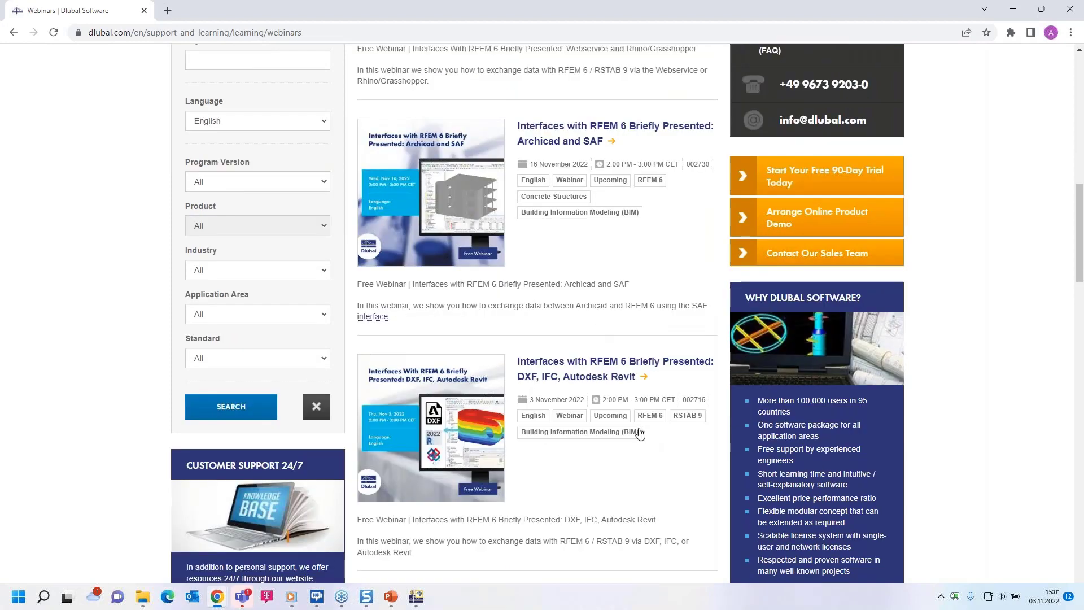
pyautogui.scroll(-2, 641, 438)
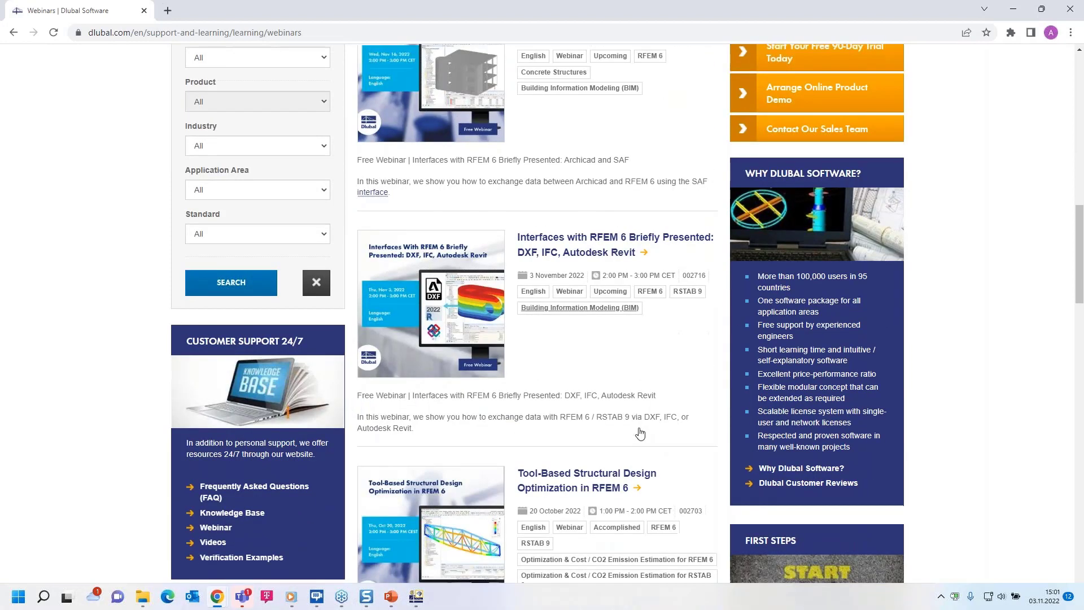
pyautogui.click(564, 257)
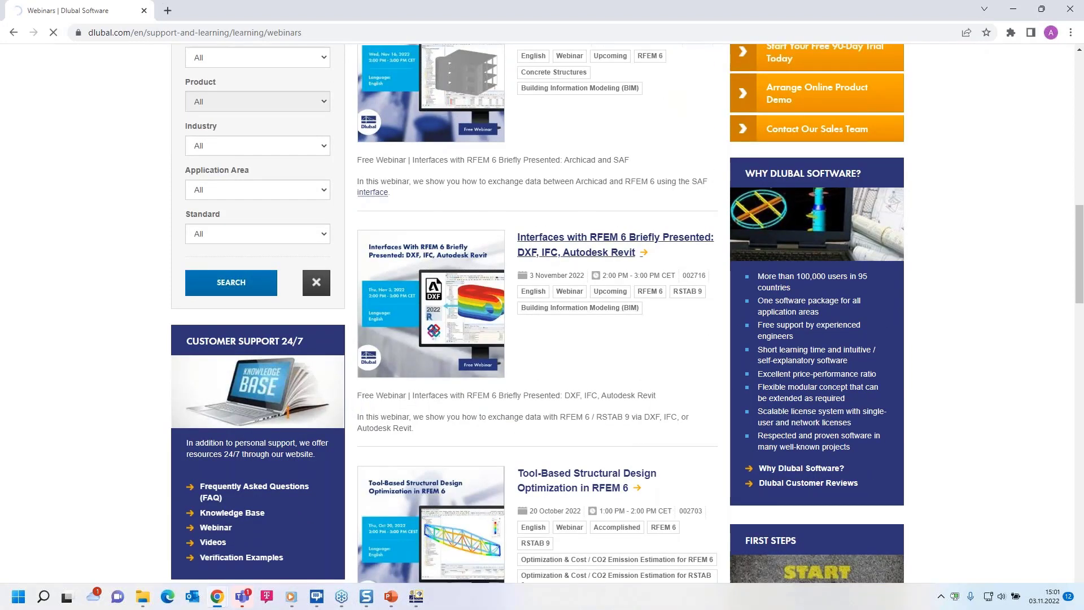
pyautogui.scroll(-5, 441, 459)
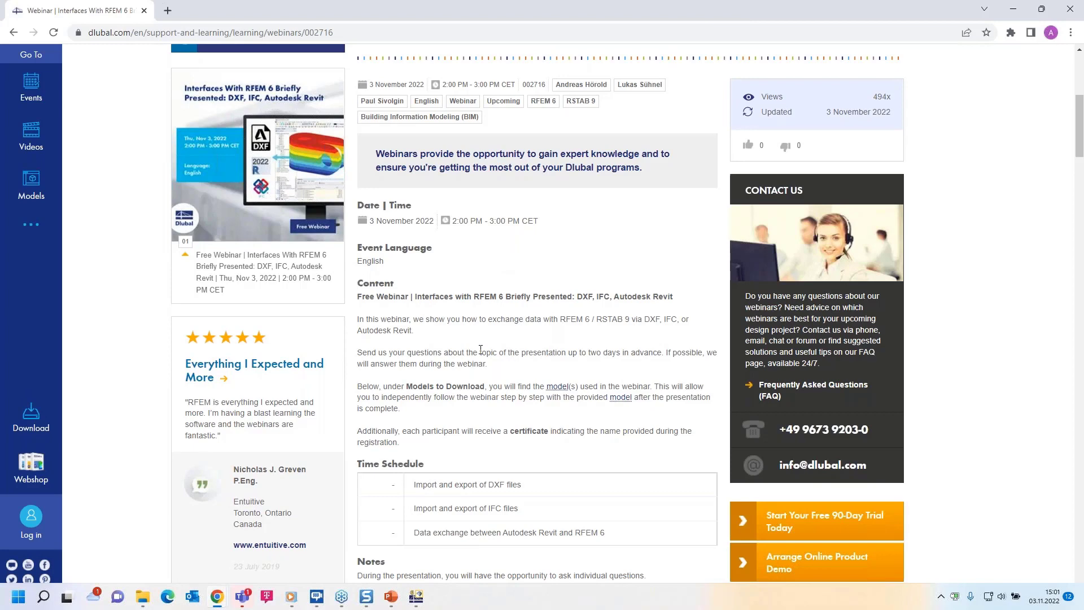
# Step: Examine the webinar page's time schedule, presentation slides download, recommended events and Models to Download section
pyautogui.scroll(-3, 480, 349)
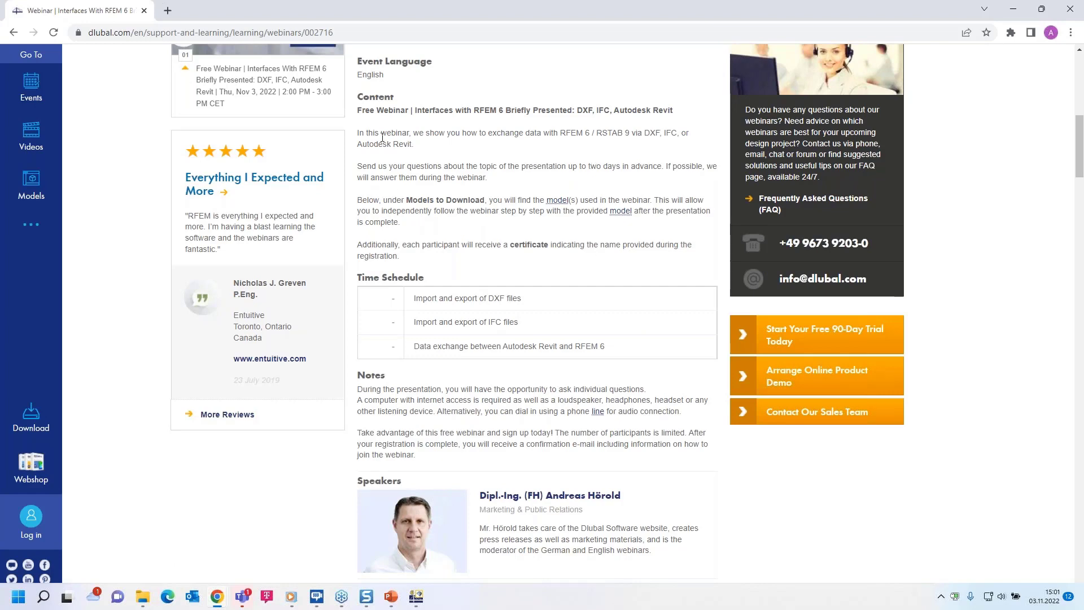
pyautogui.scroll(-9, 462, 264)
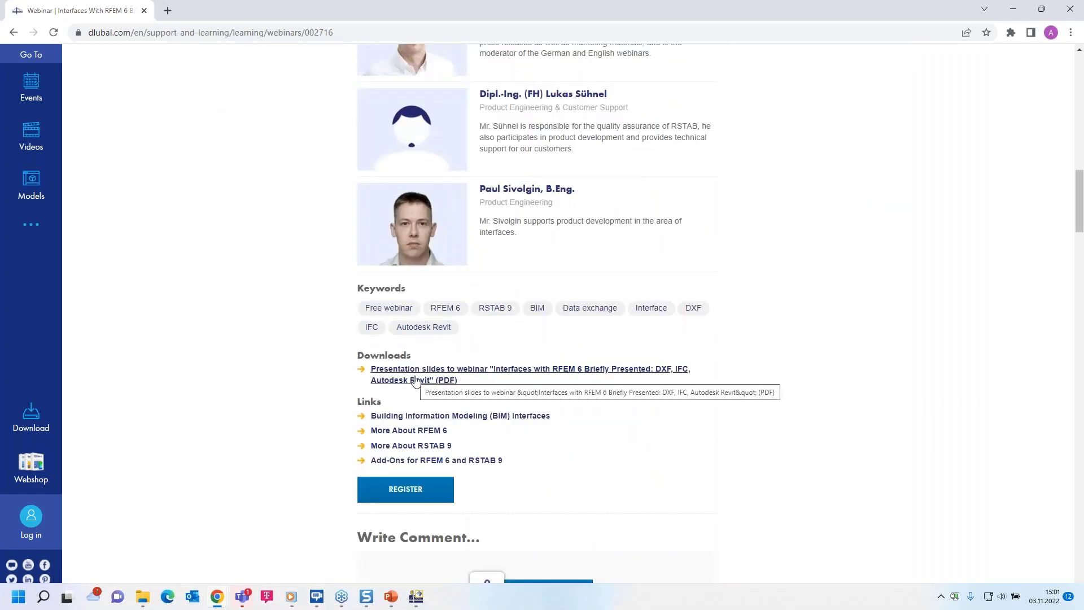
pyautogui.scroll(-11, 469, 330)
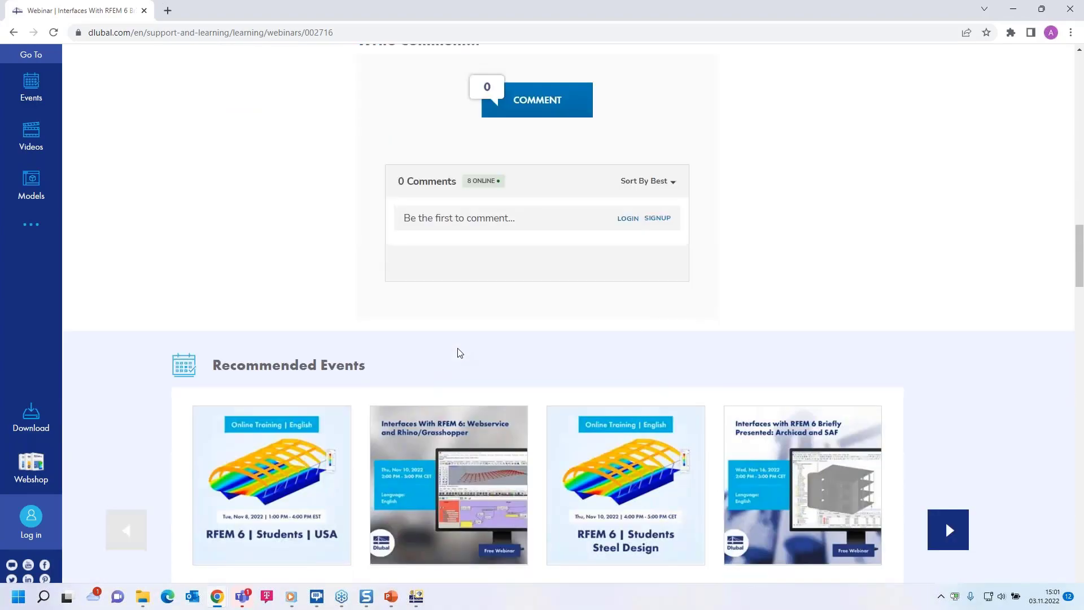
pyautogui.scroll(-13, 361, 334)
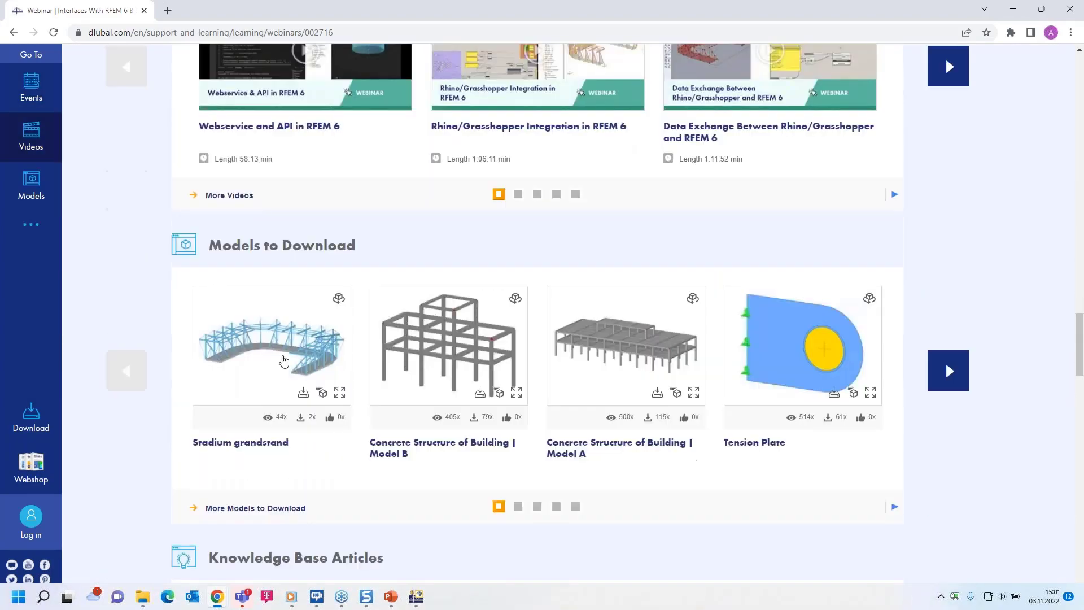
# Step: Open the Free Full Trial Version page and view the trial downloads offered for RFEM 6 and RSTAB 9
pyautogui.scroll(20, 361, 334)
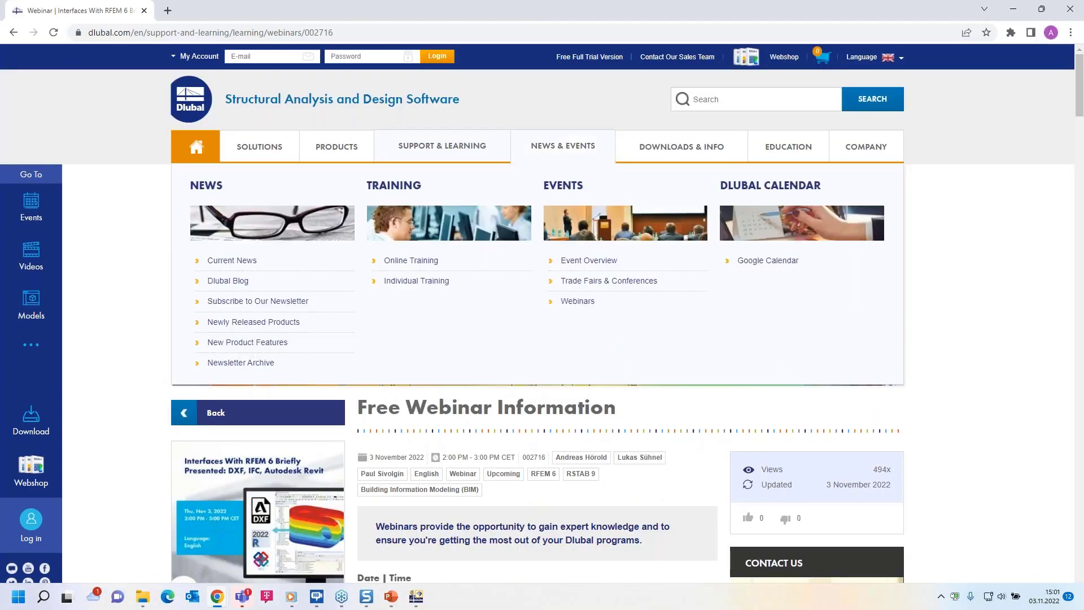
pyautogui.click(582, 61)
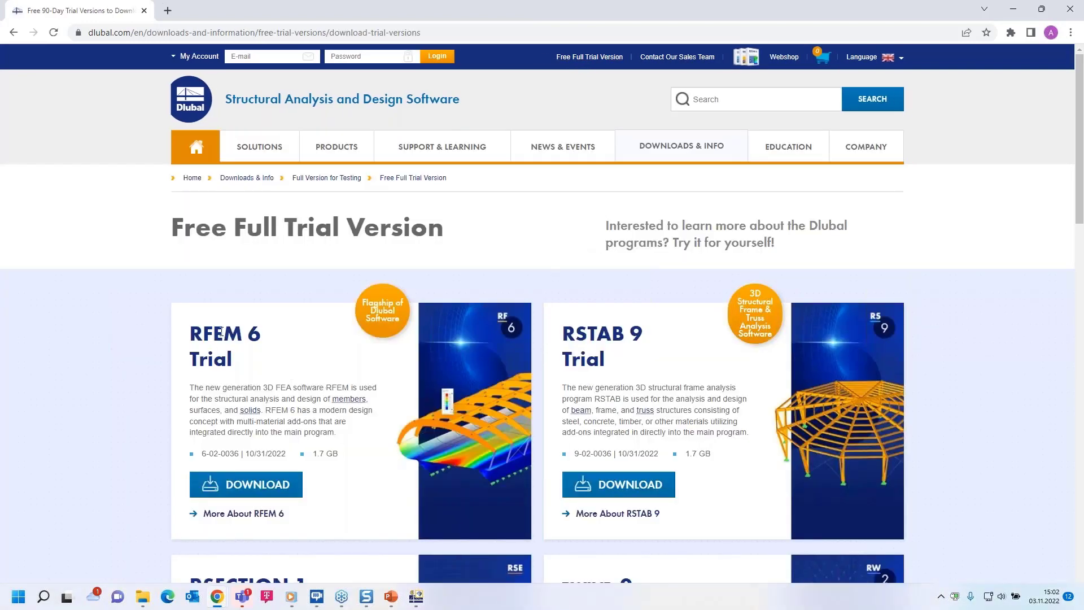
pyautogui.scroll(-3, 313, 383)
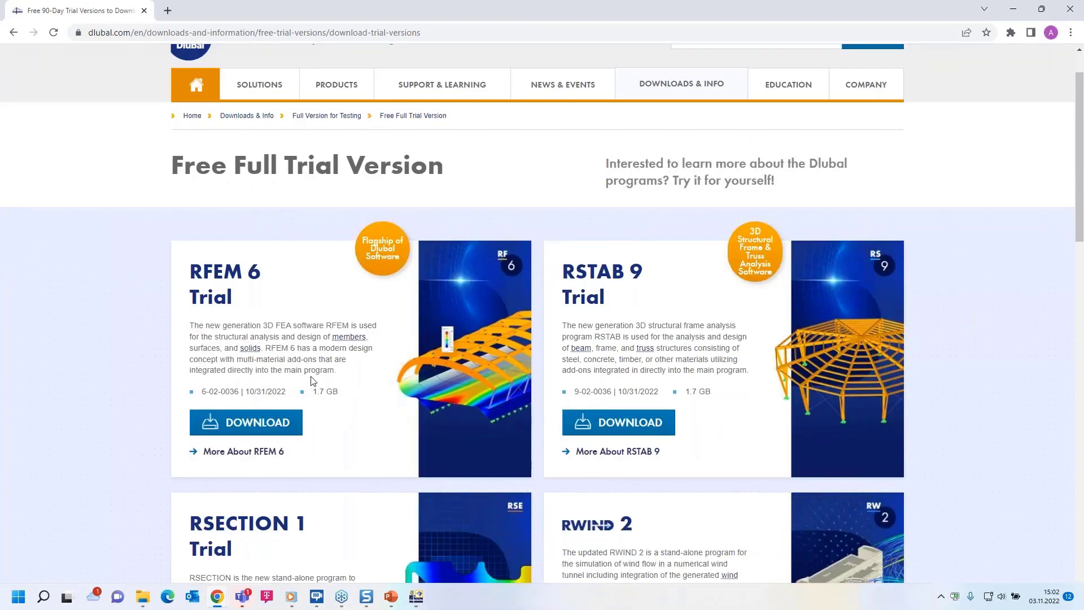